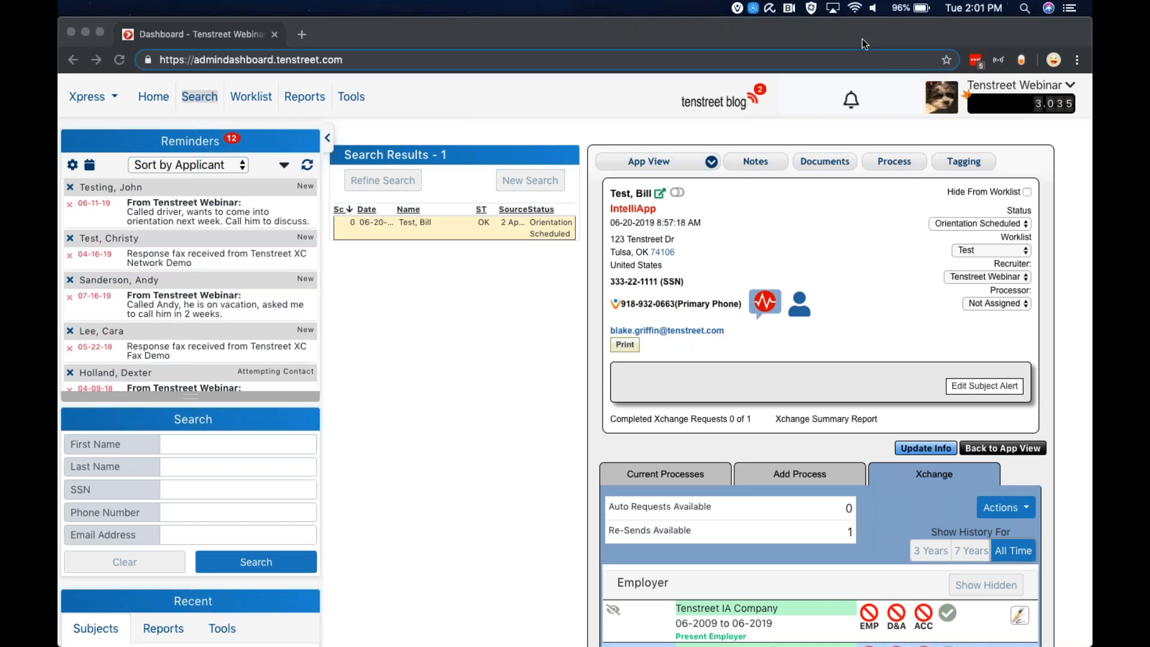
Open the applicant's record in its Process view and review the current processes
left_click(515, 347)
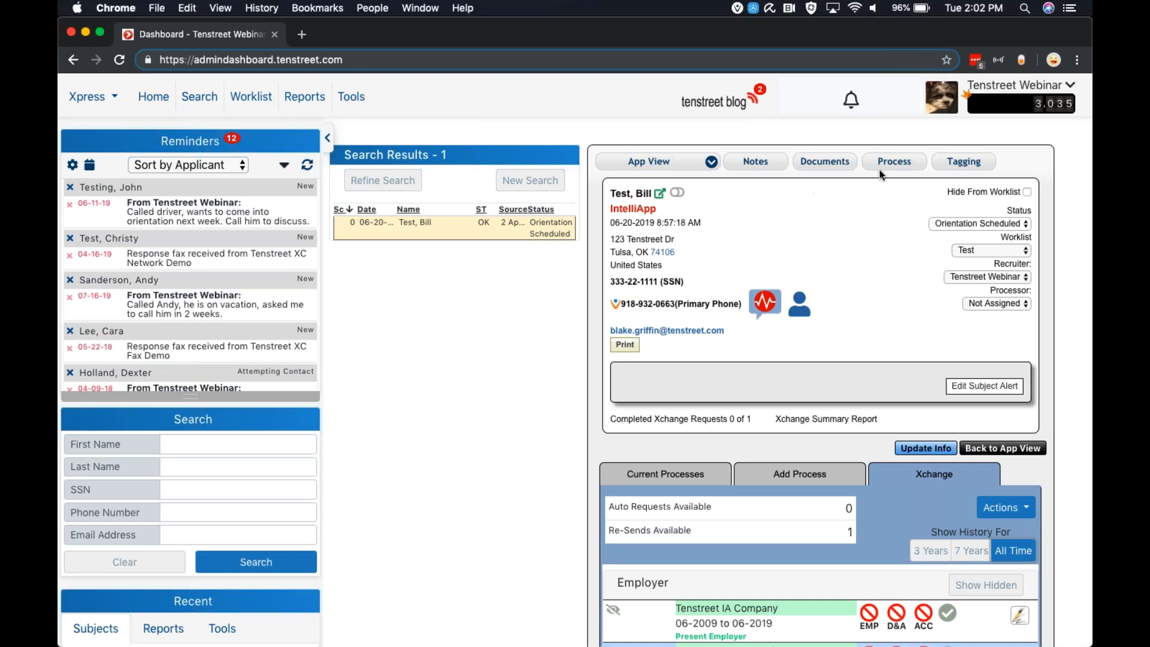
left_click(904, 169)
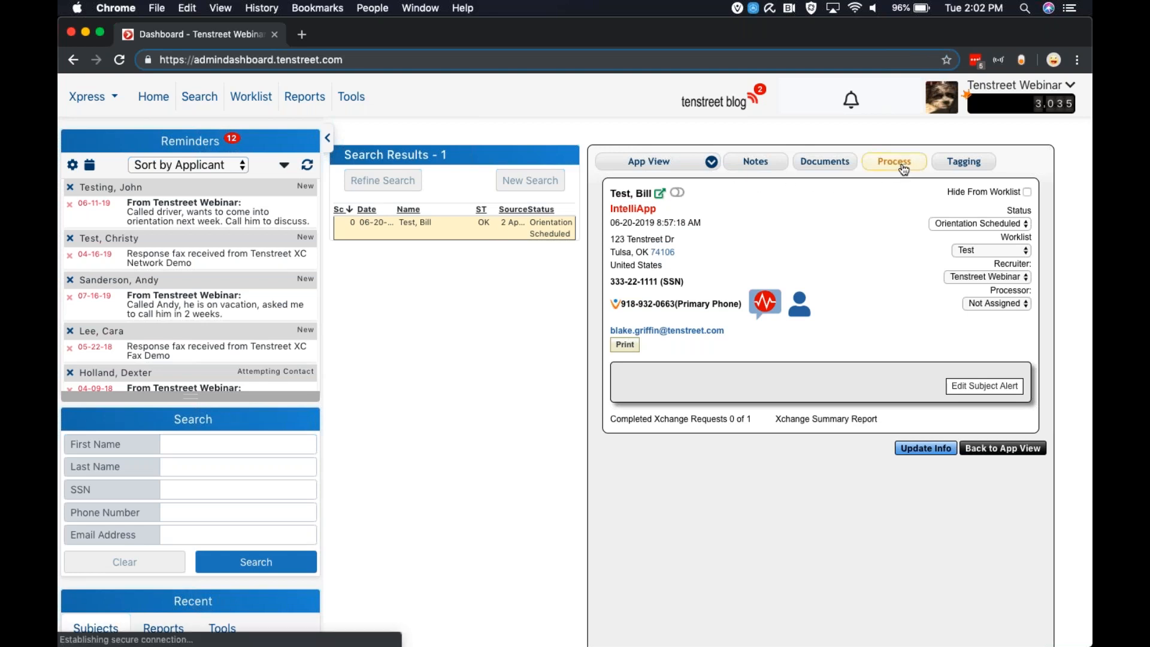
scroll(800, 349, "down", 3)
scroll(799, 348, "down", 2)
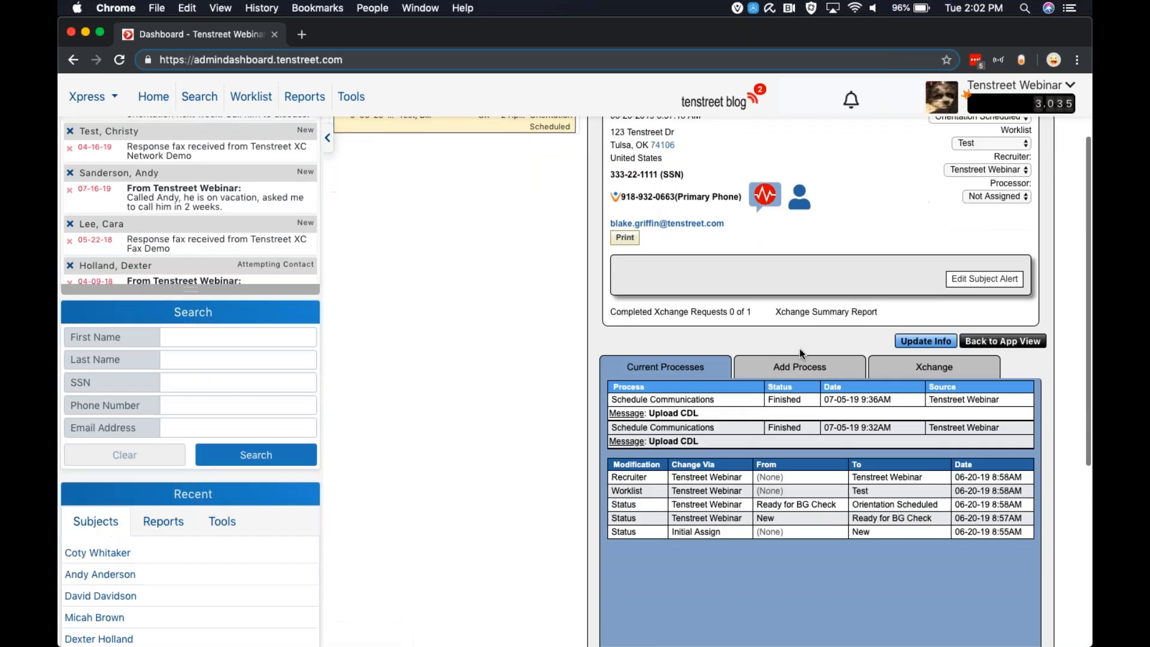
Switch to the Xchange tab to view the applicant's employer history
left_click(933, 365)
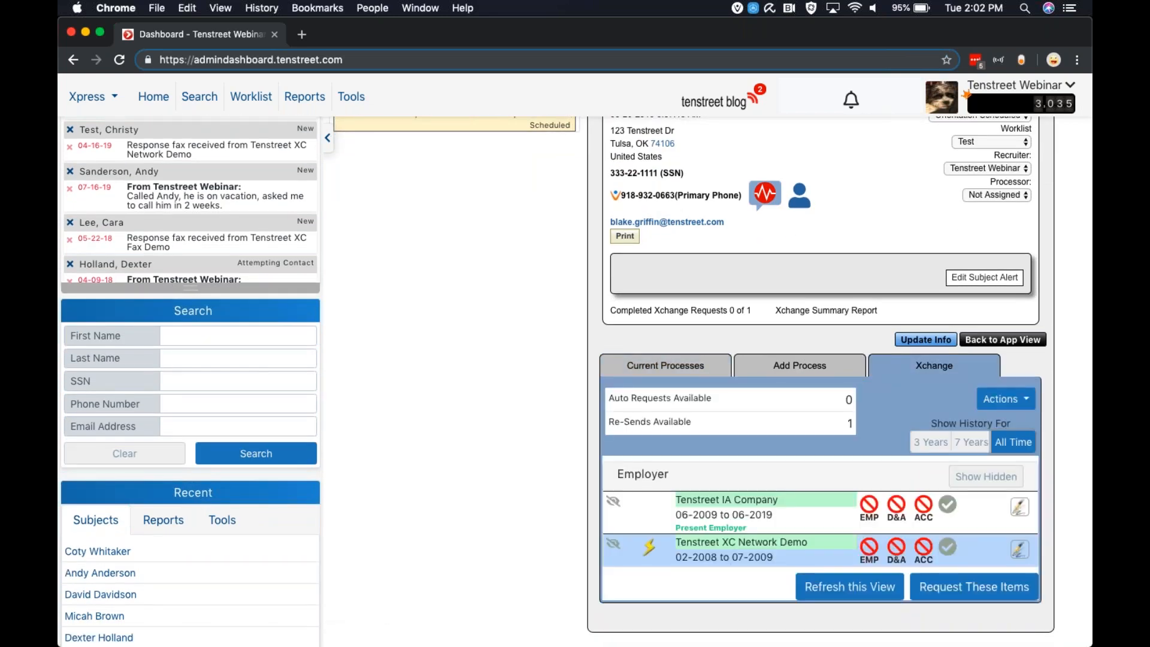
scroll(749, 366, "down", 1)
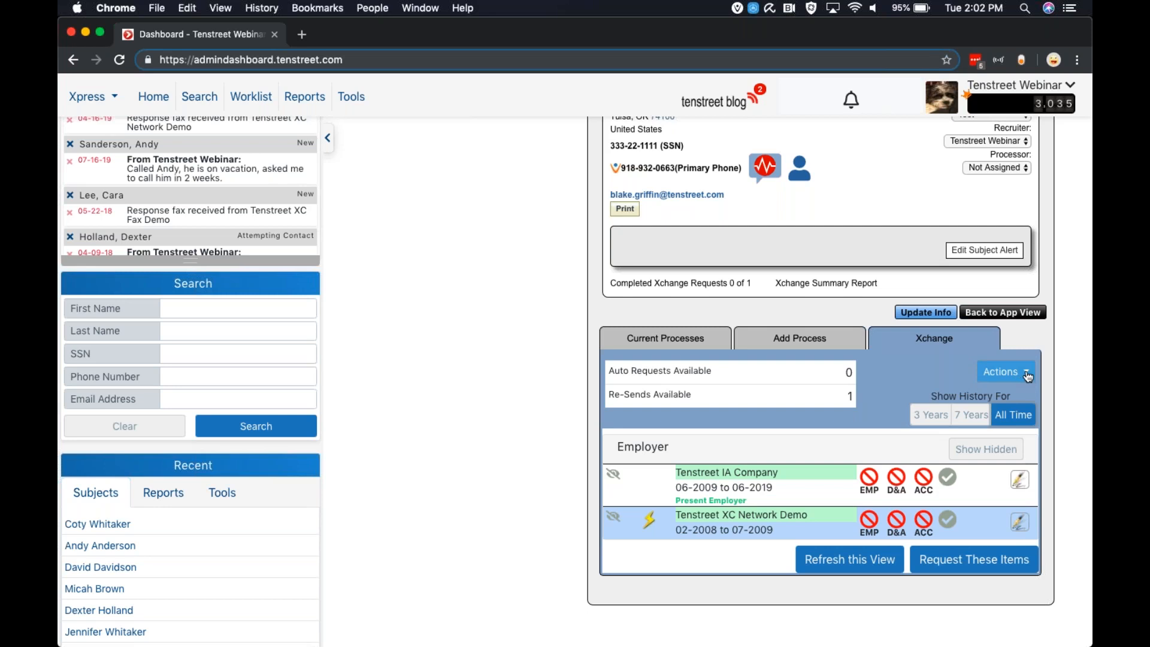
left_click(1000, 371)
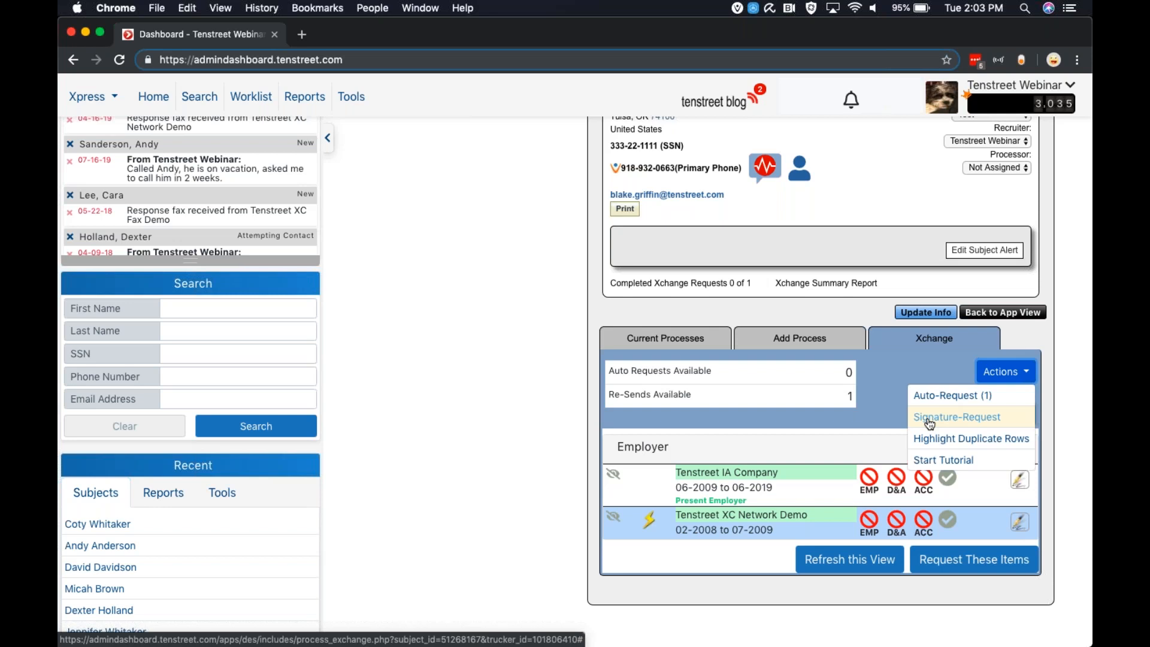
left_click(869, 419)
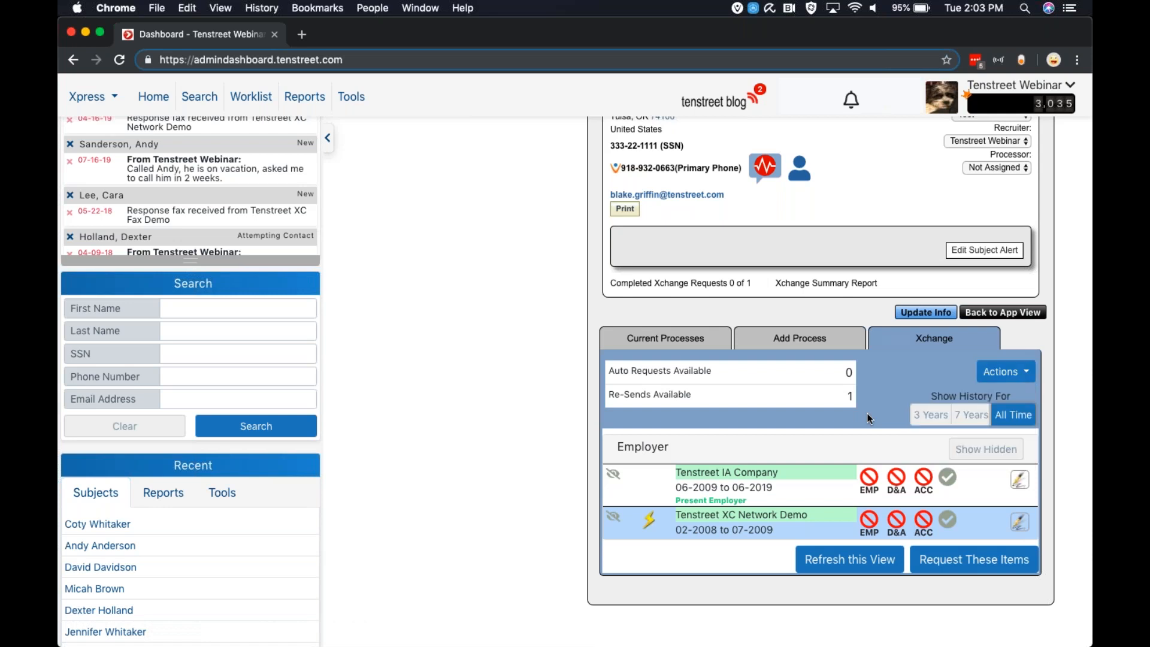
Start the Xchange tutorial from the Actions menu and step through its first tips
left_click(1001, 373)
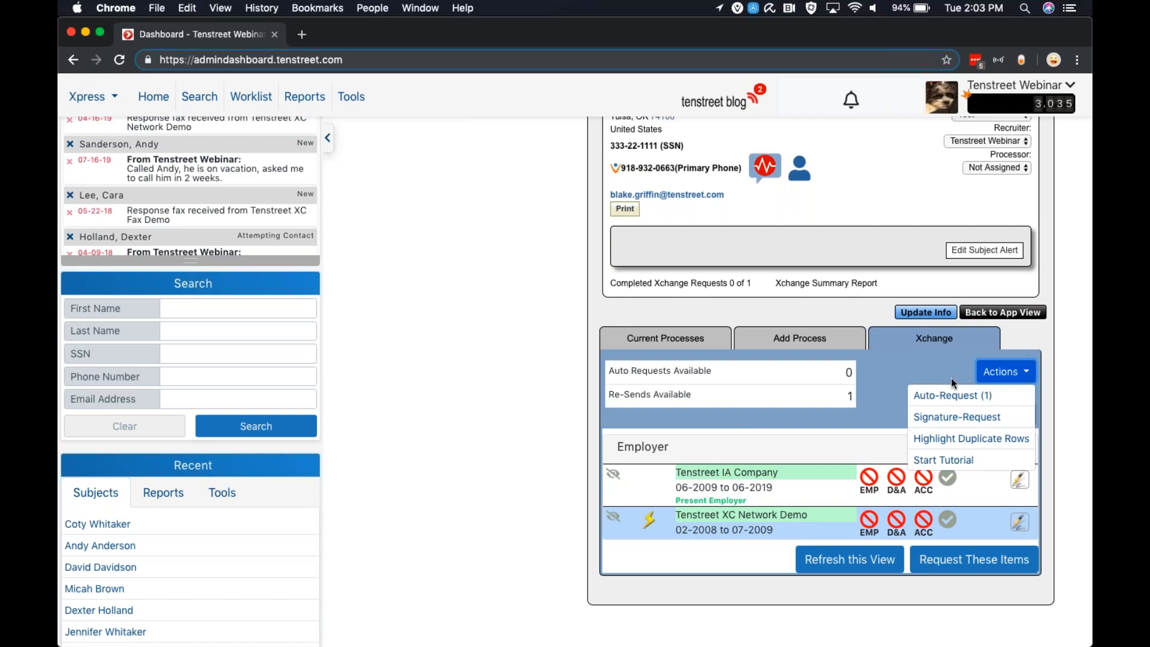
left_click(936, 460)
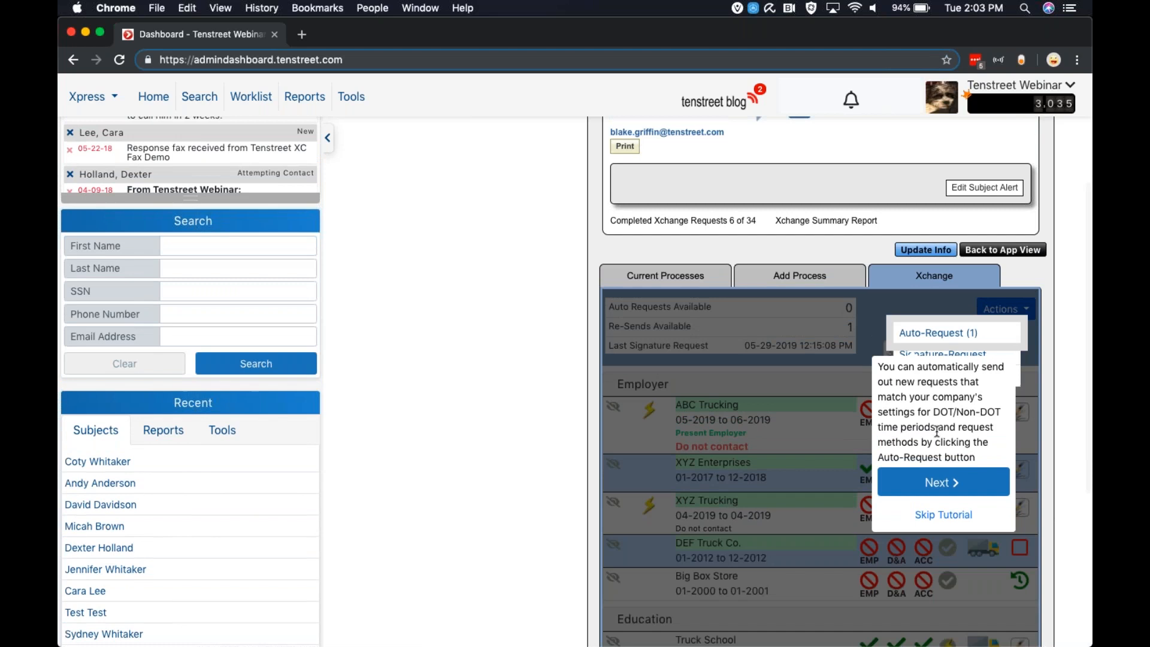
left_click(921, 481)
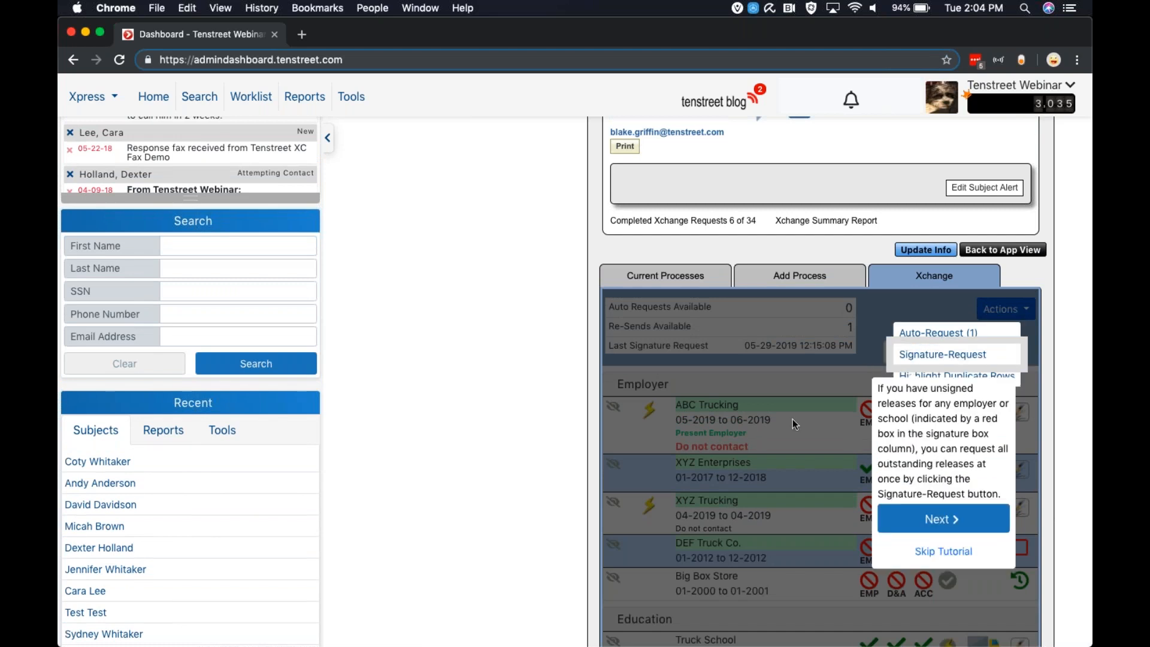
left_click(915, 520)
left_click(916, 519)
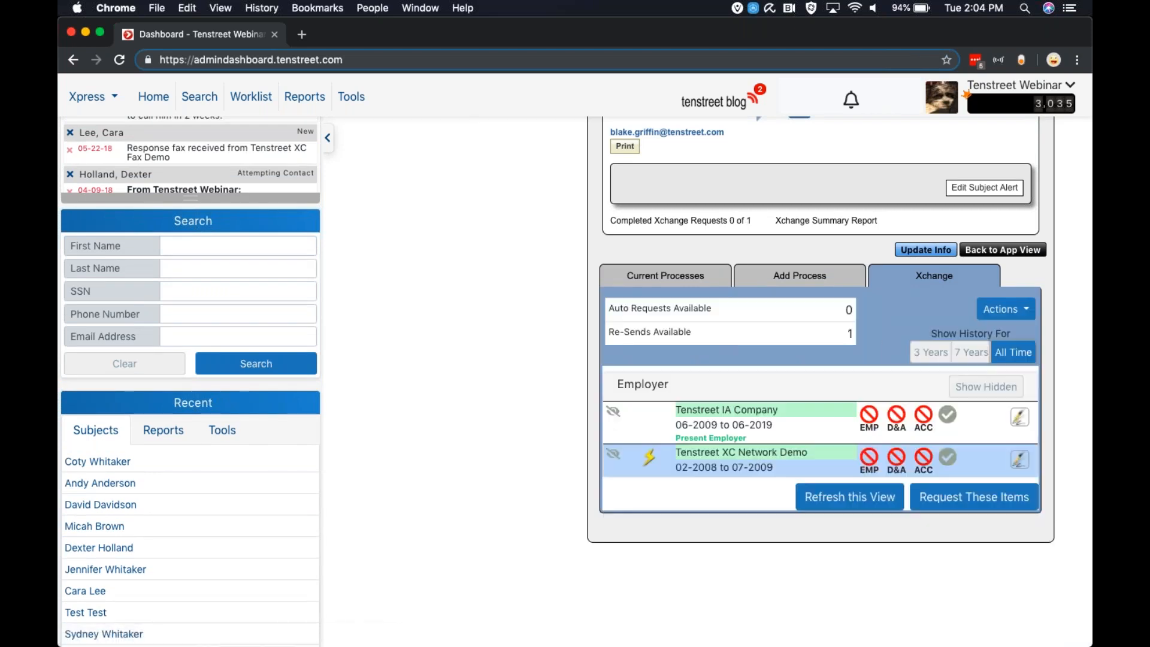
Filter the employer history to 3 years, then 7 years, then back to All Time
left_click(924, 355)
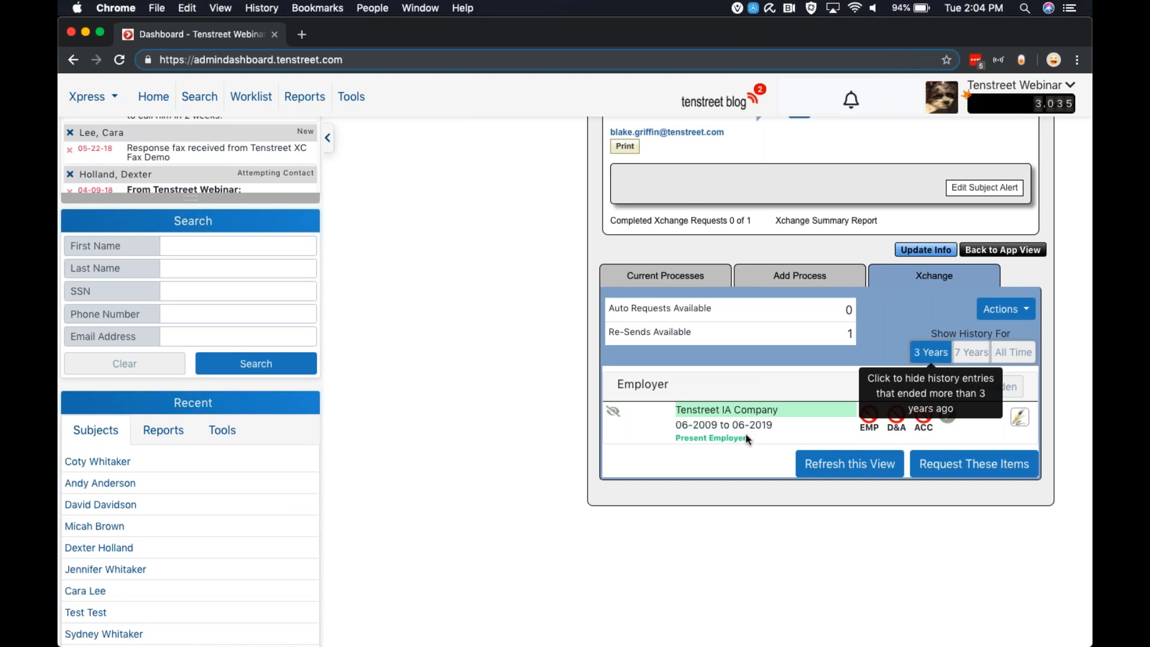
left_click(971, 352)
left_click(1010, 355)
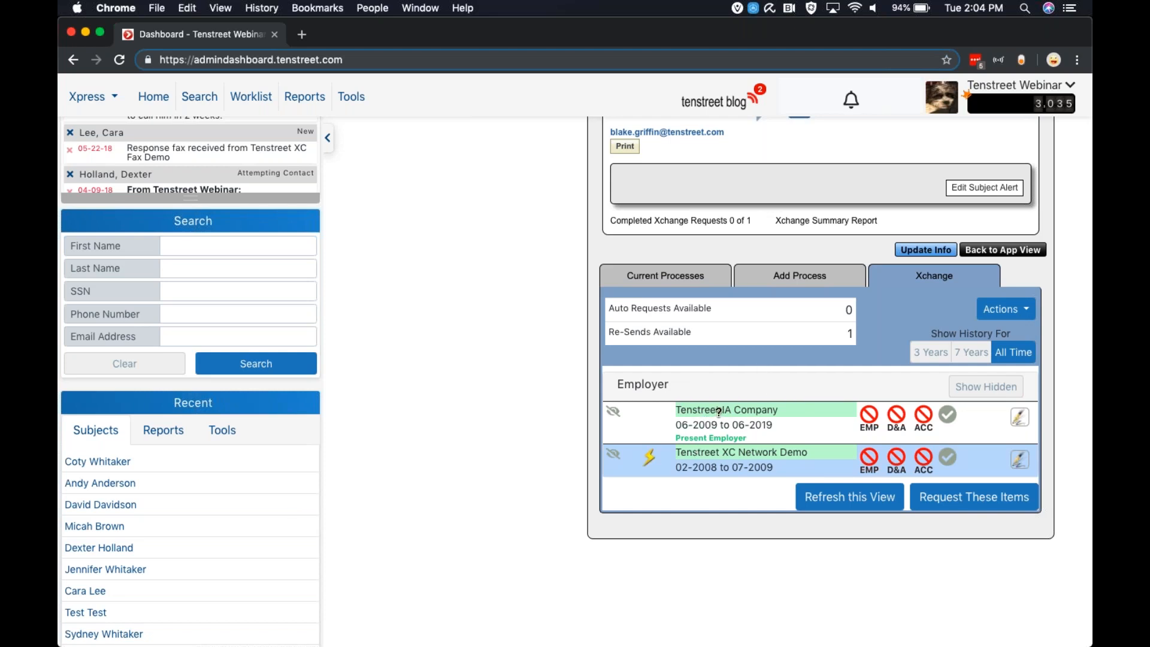
Select the Employment, Drug and Alcohol, and Accident request items for both listed employers
mouse_move(718, 412)
left_click(871, 416)
left_click(896, 416)
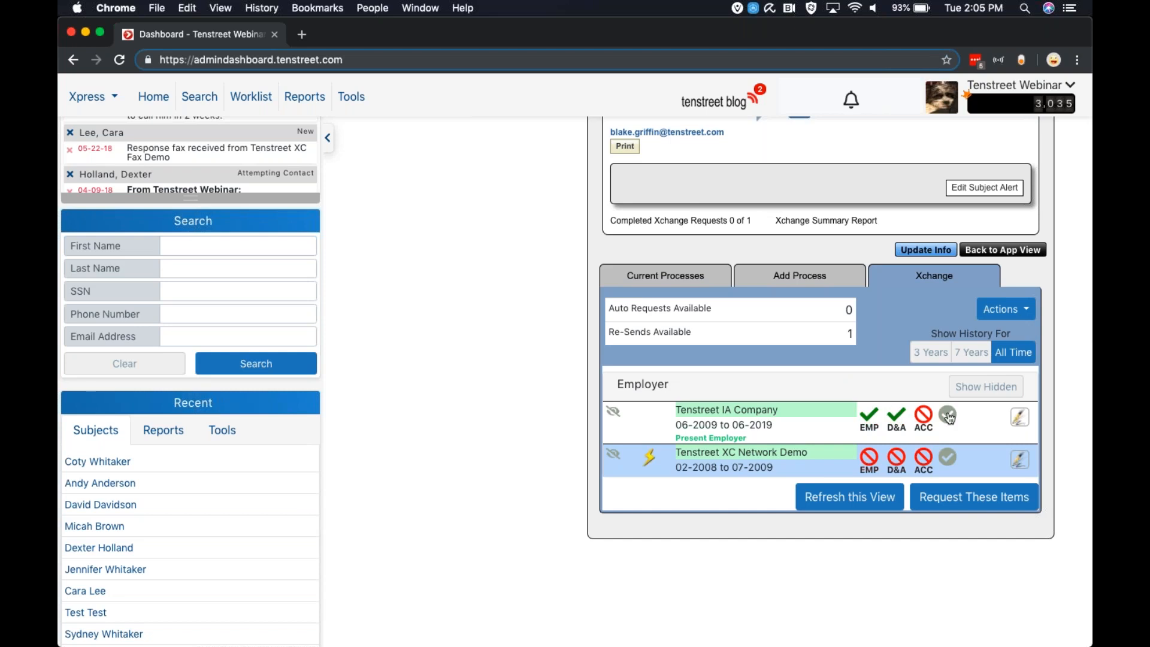
left_click(952, 418)
left_click(952, 416)
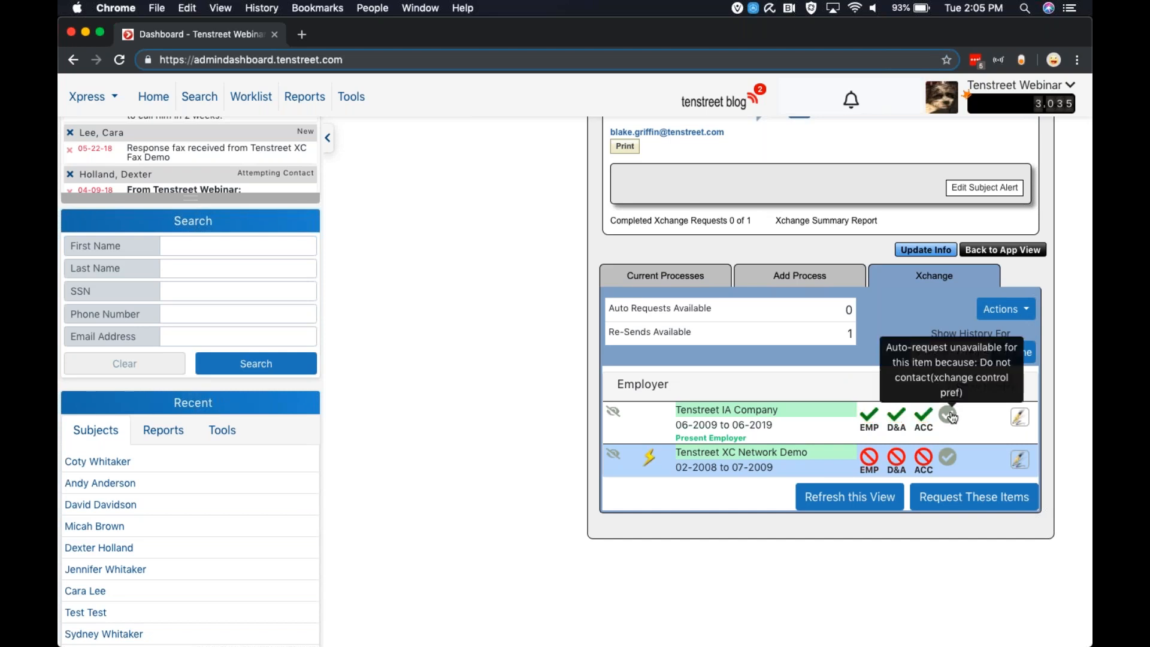
left_click(955, 454)
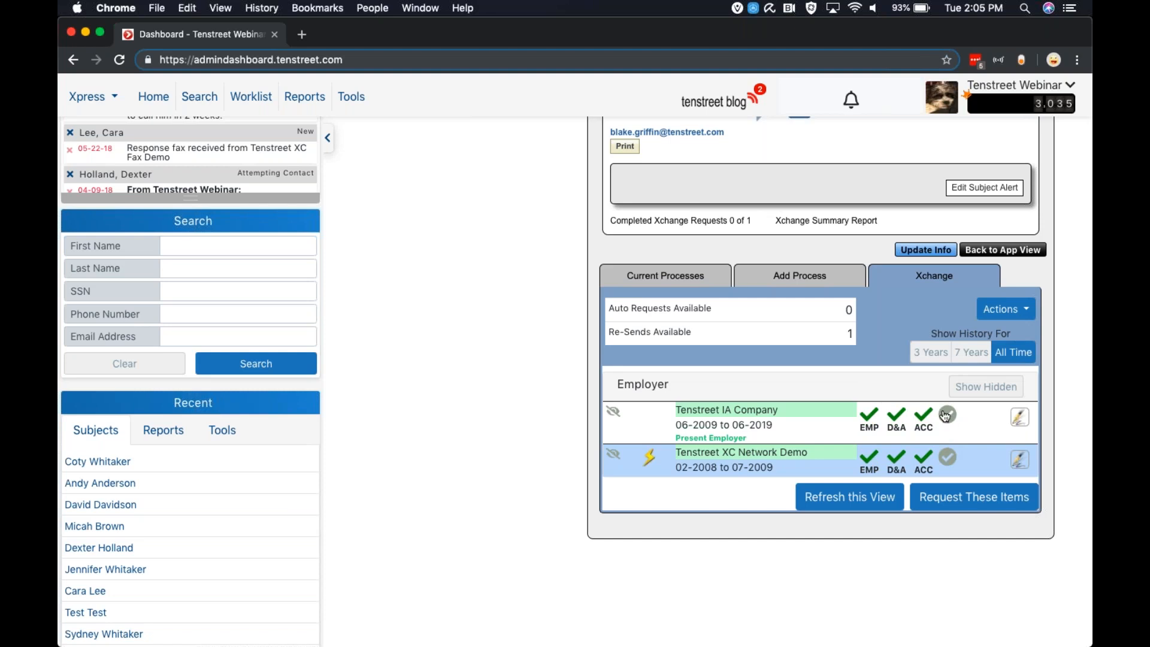
Inspect the item tooltips and the signed releases associated with Tenstreet IA Company
mouse_move(945, 416)
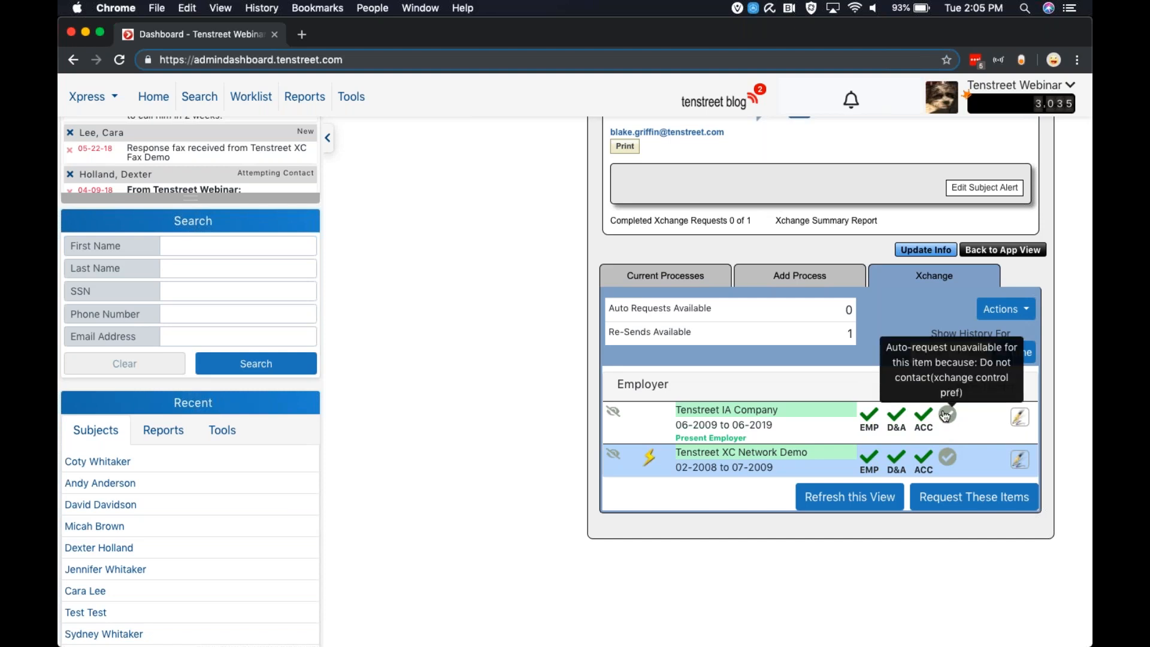
mouse_move(952, 460)
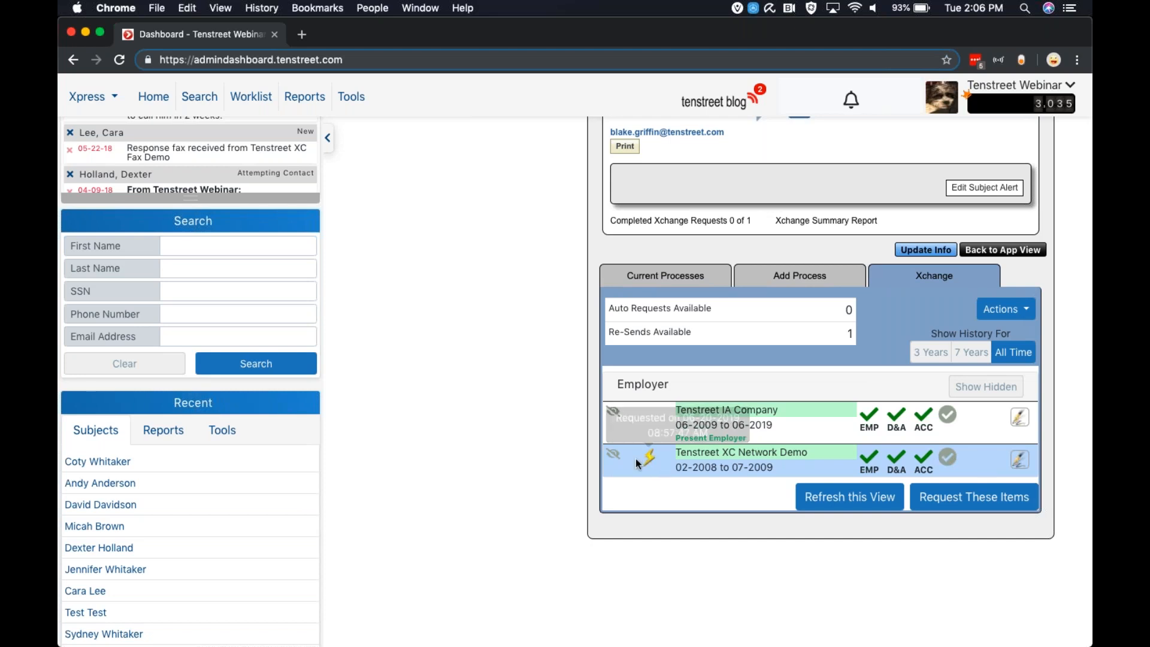
mouse_move(653, 459)
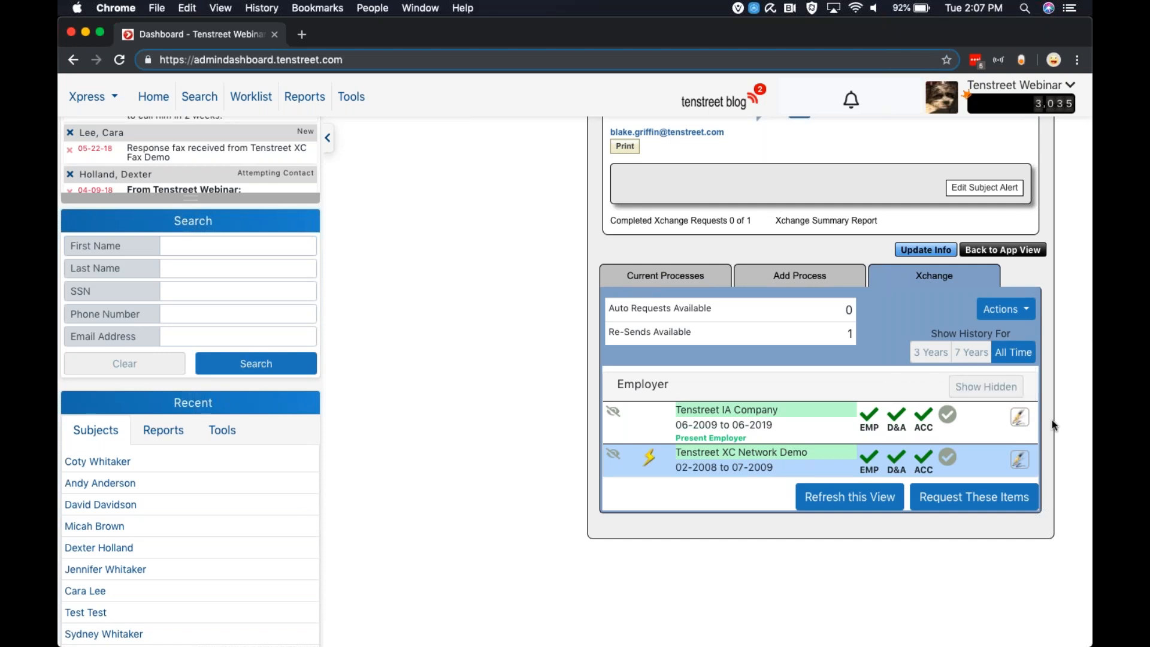
mouse_move(1018, 414)
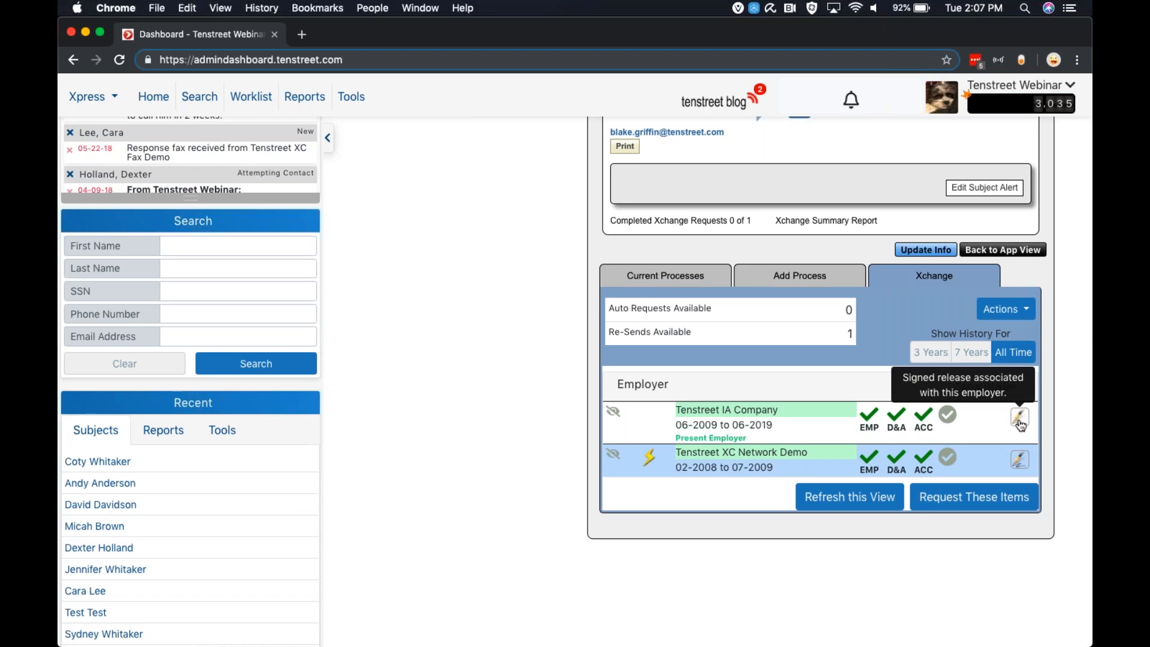
left_click(1019, 419)
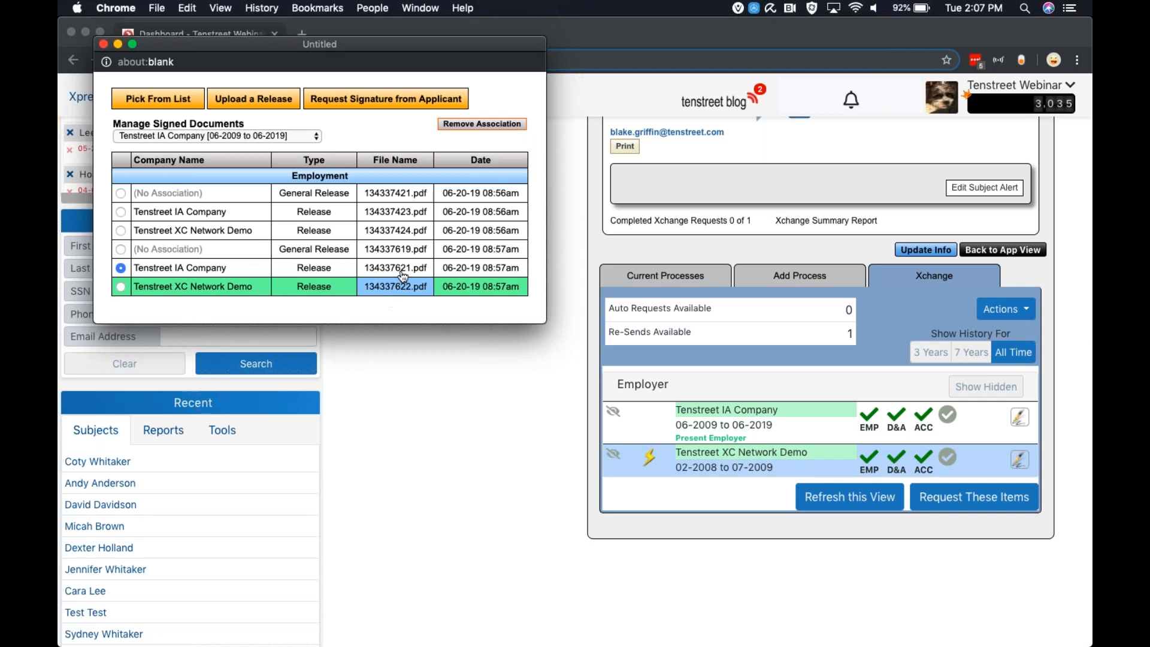
left_click(104, 44)
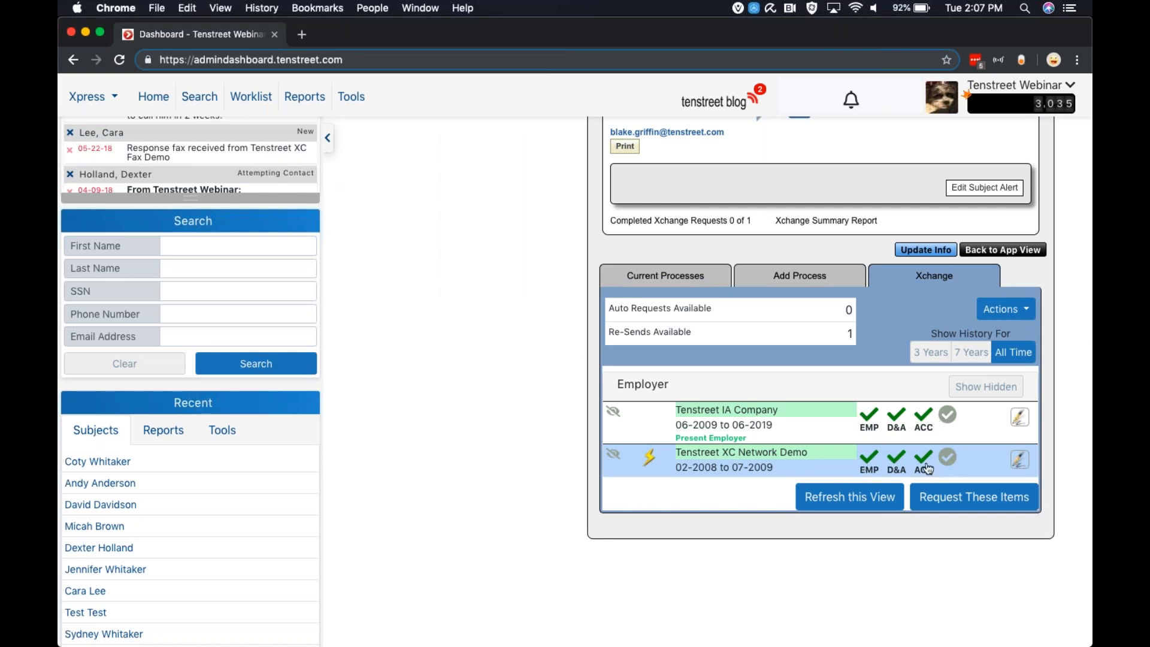
Request the selected items and pick Tenstreet IA Company as the previous employer in the request form
left_click(961, 506)
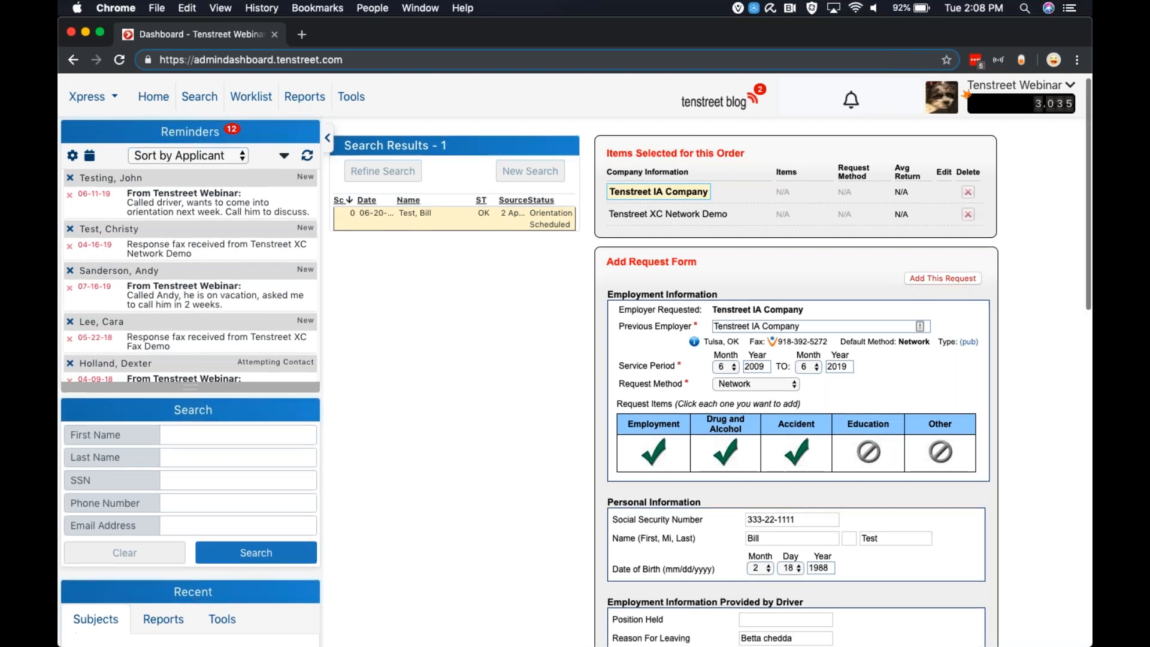
scroll(642, 213, "down", 1)
scroll(642, 212, "down", 1)
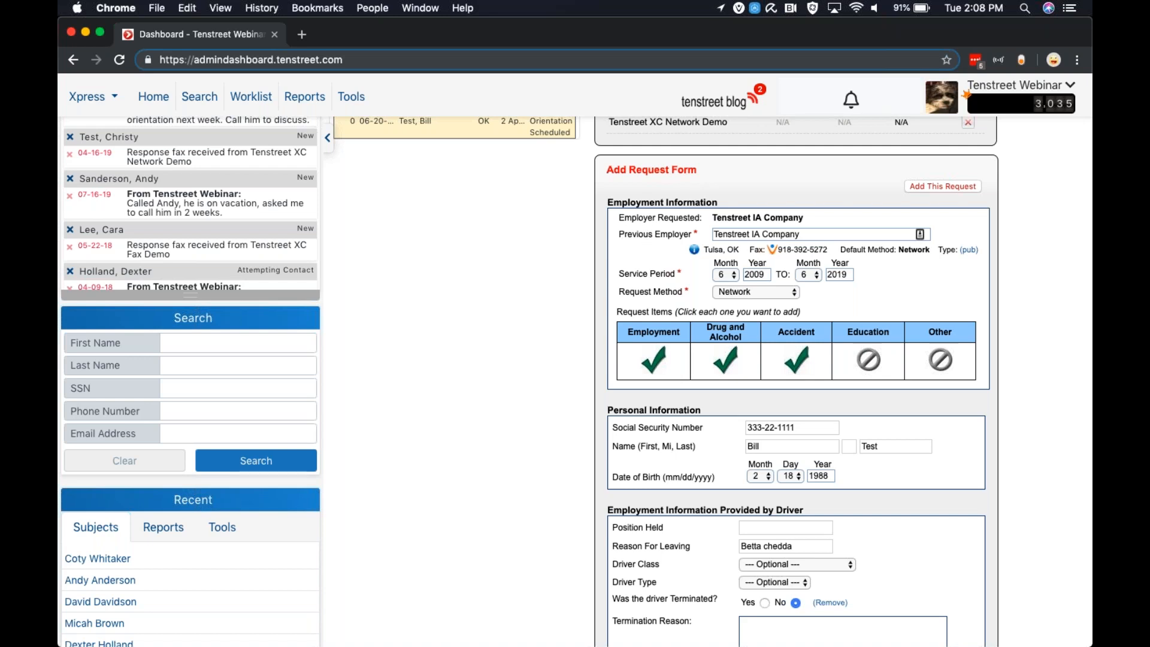
left_click(825, 234)
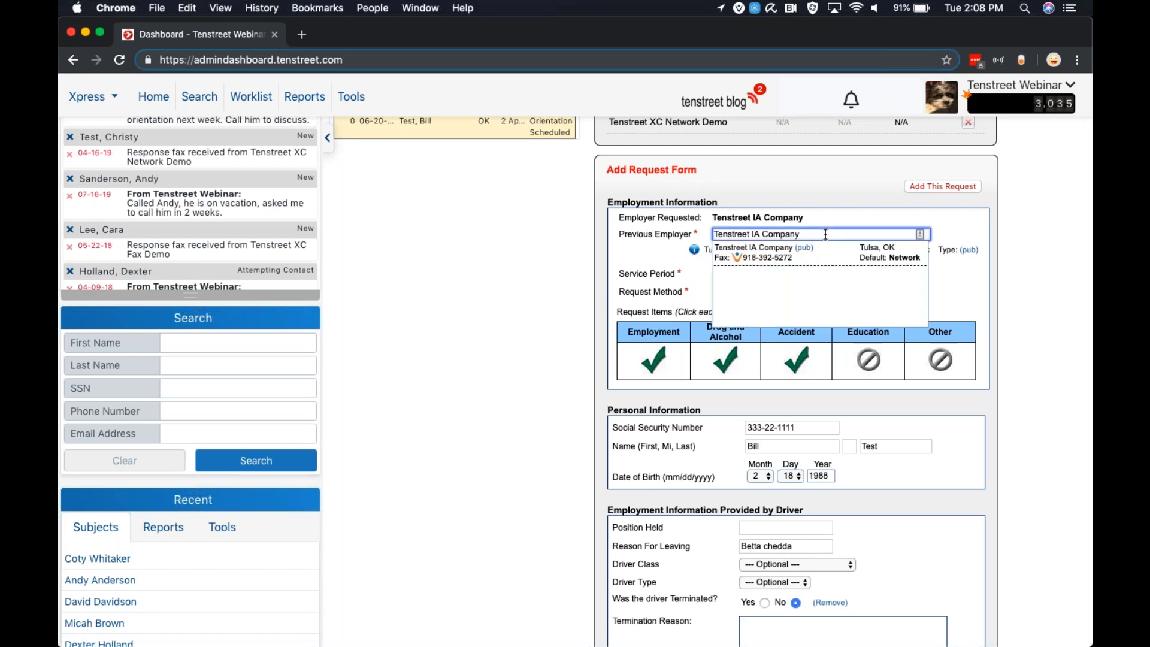
left_click(769, 254)
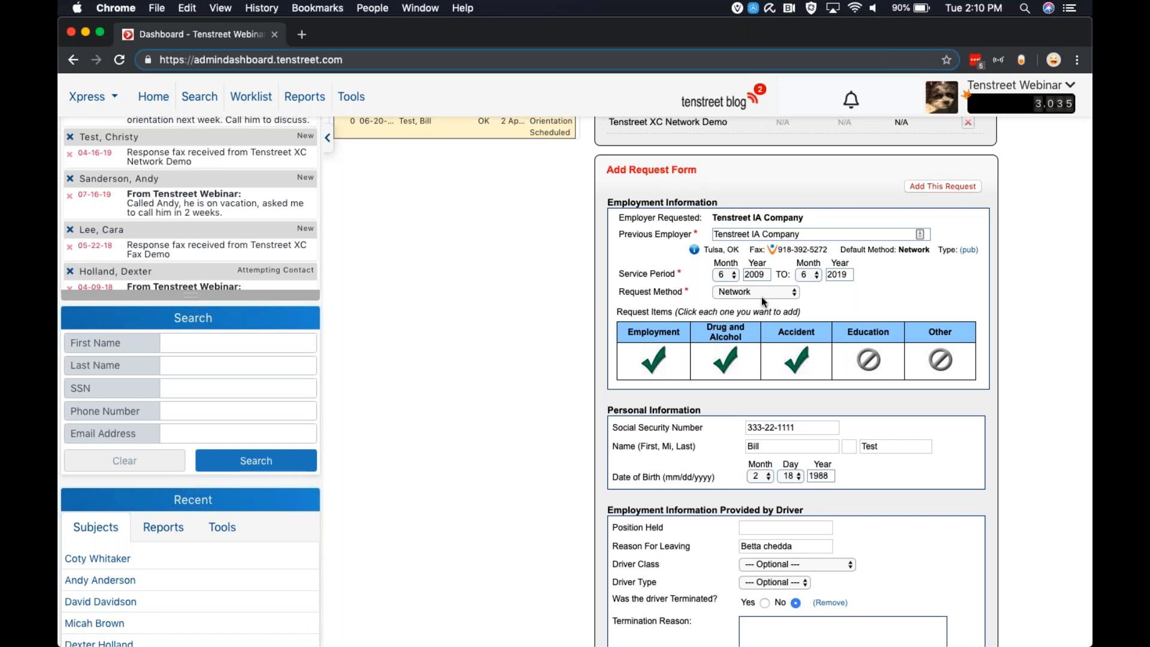
Review the request method options and the rest of the request form
left_click(740, 294)
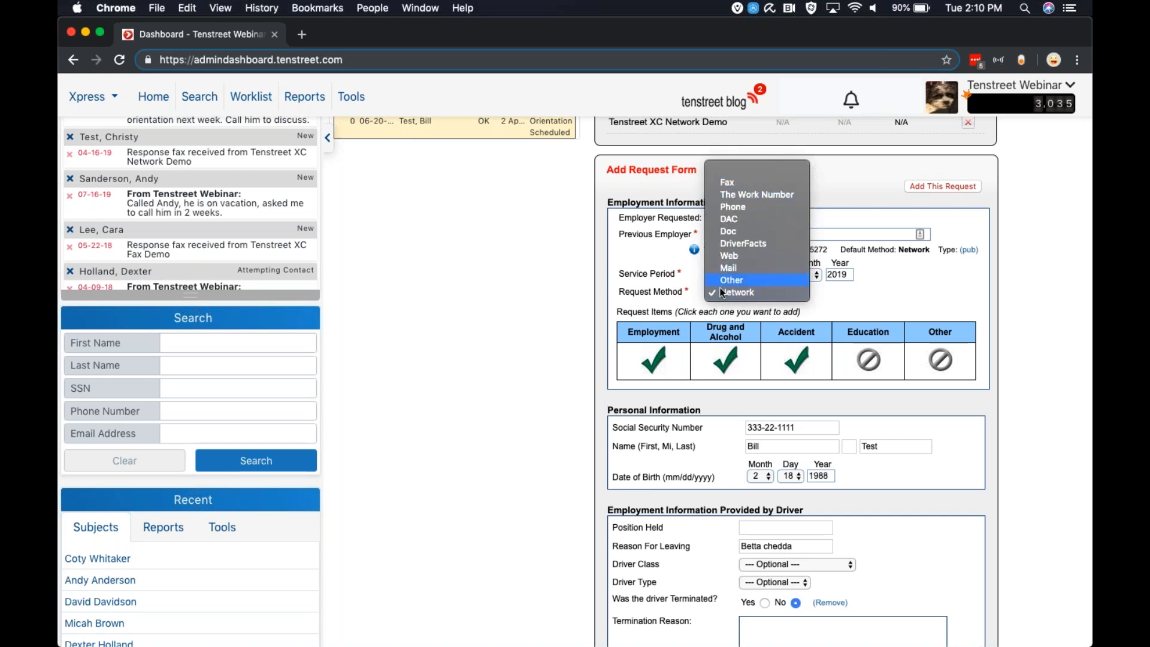
left_click(639, 290)
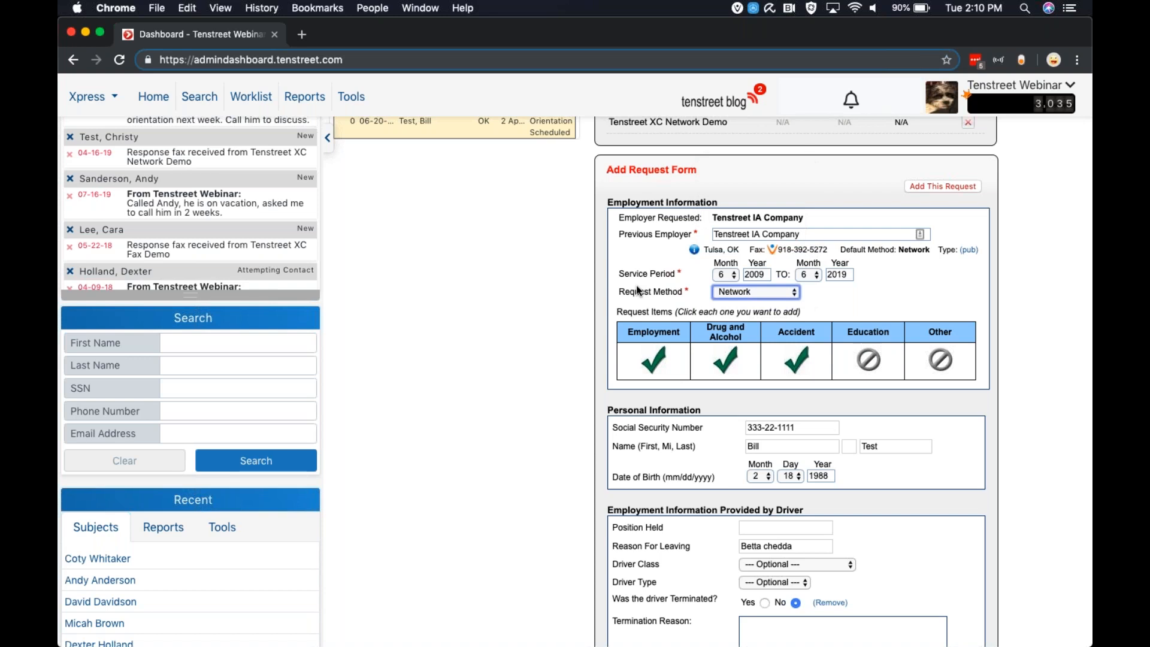
scroll(636, 285, "down", 1)
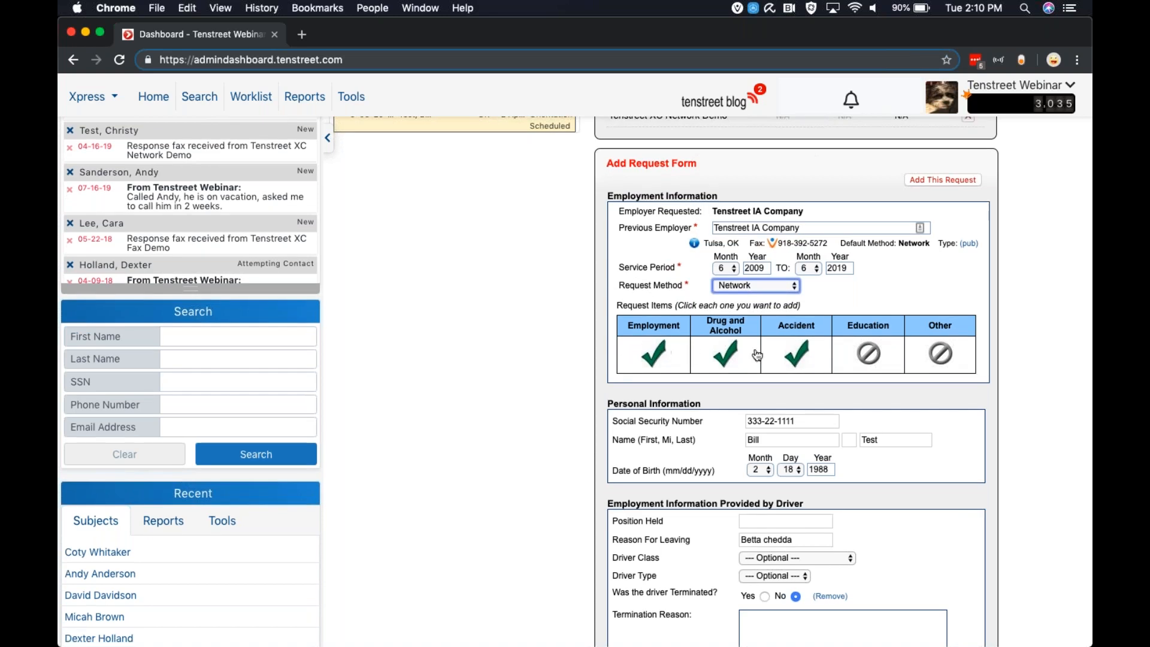
scroll(773, 358, "down", 5)
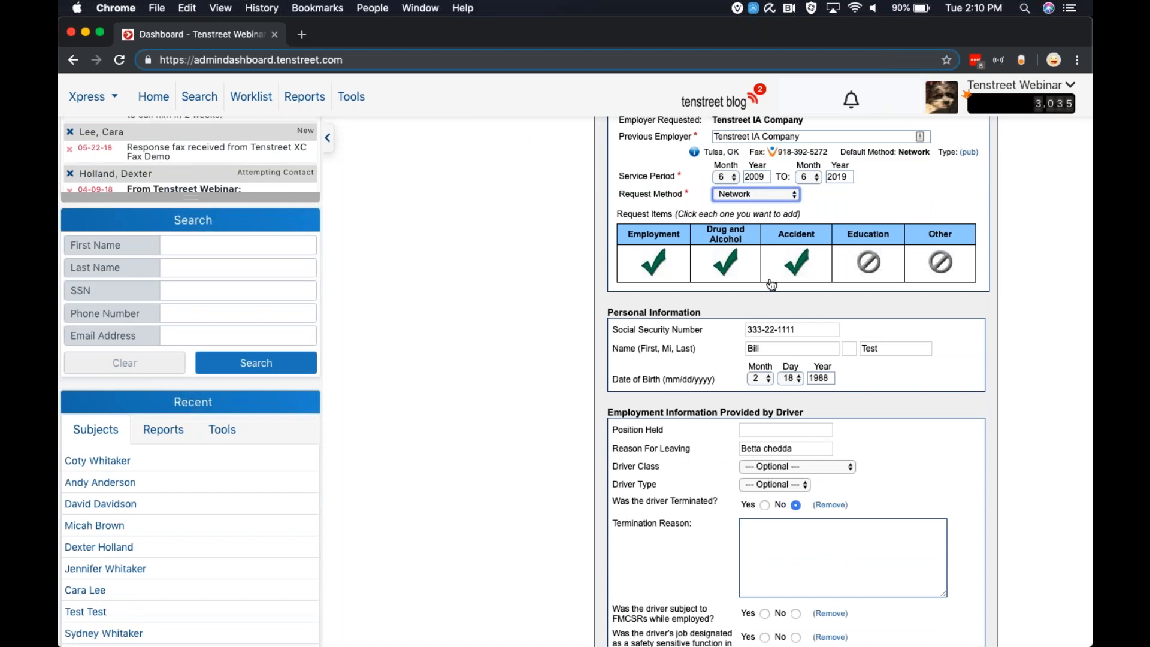
scroll(771, 284, "down", 2)
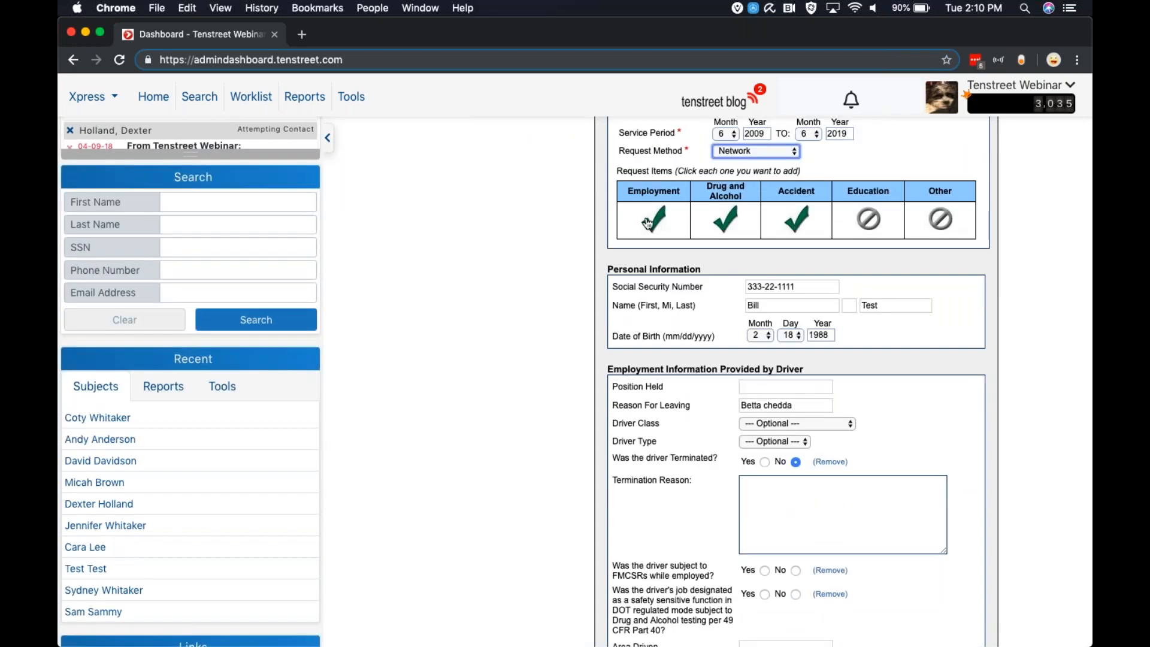
Toggle the Employment request item off and back on
left_click(660, 224)
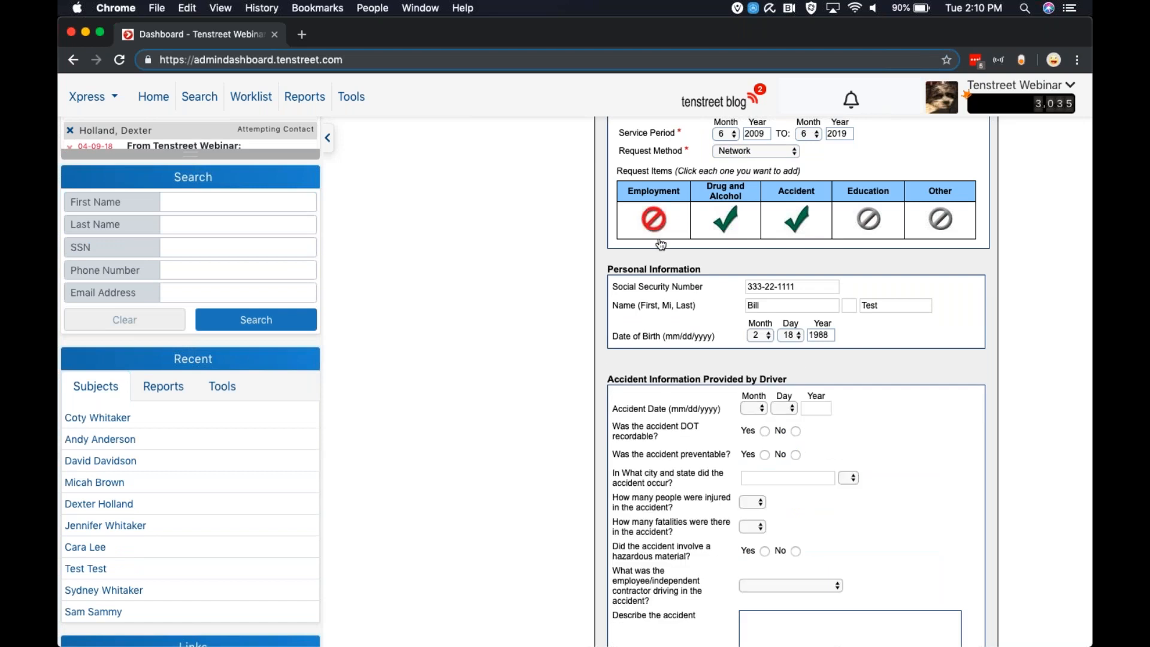
left_click(648, 223)
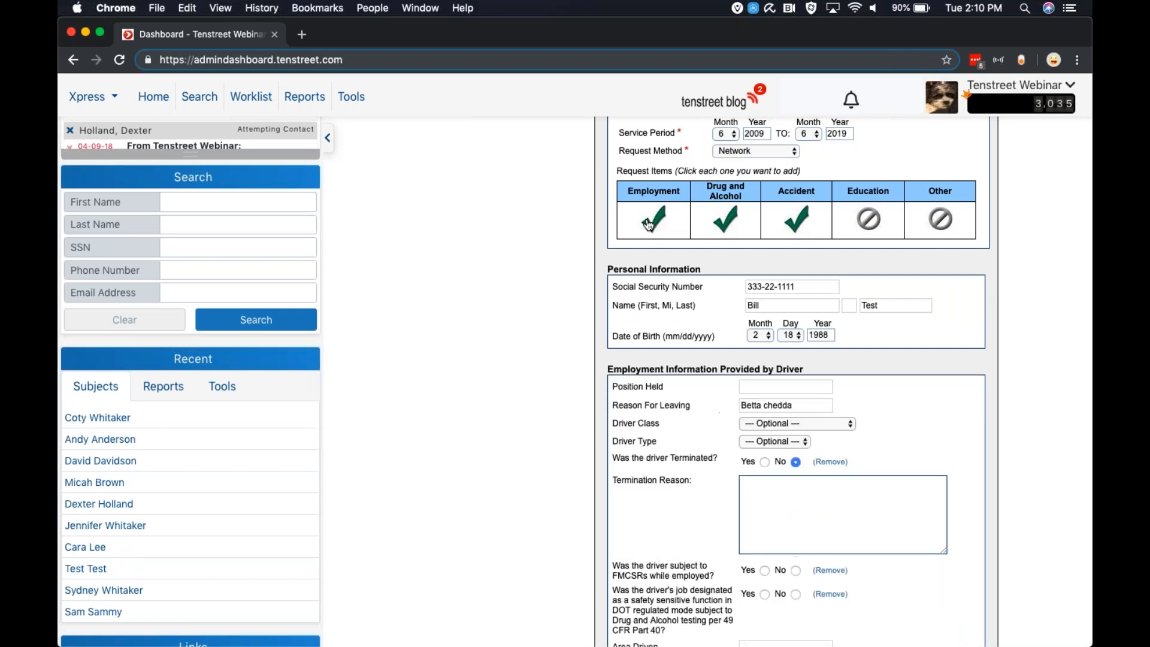
scroll(683, 267, "down", 2)
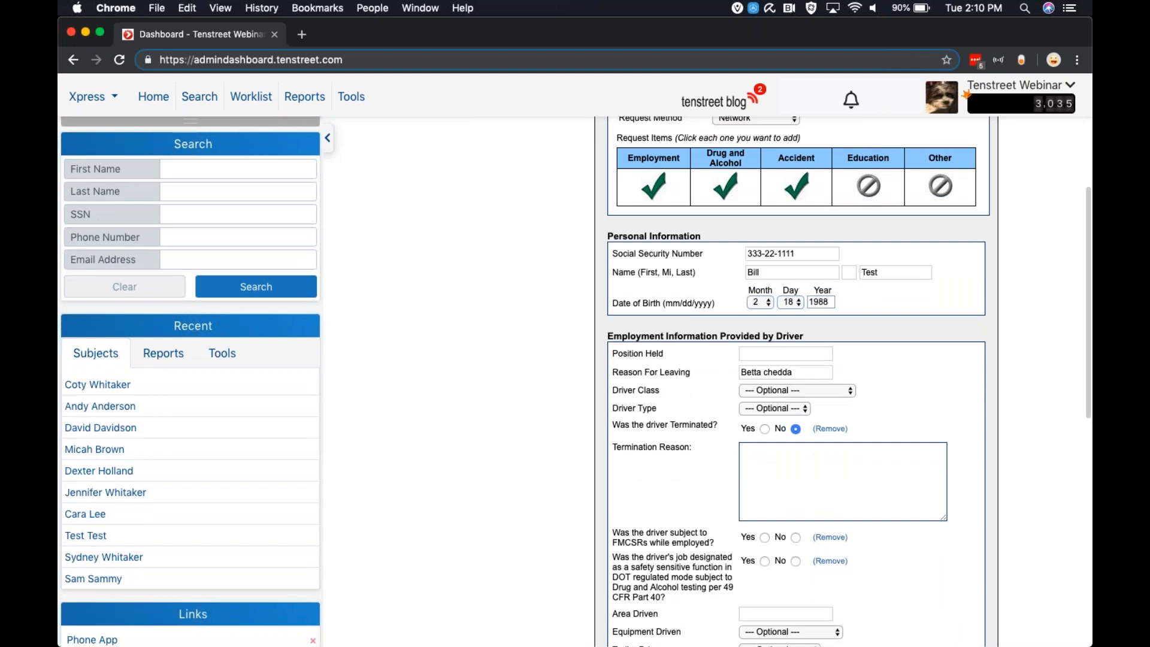
scroll(751, 220, "down", 5)
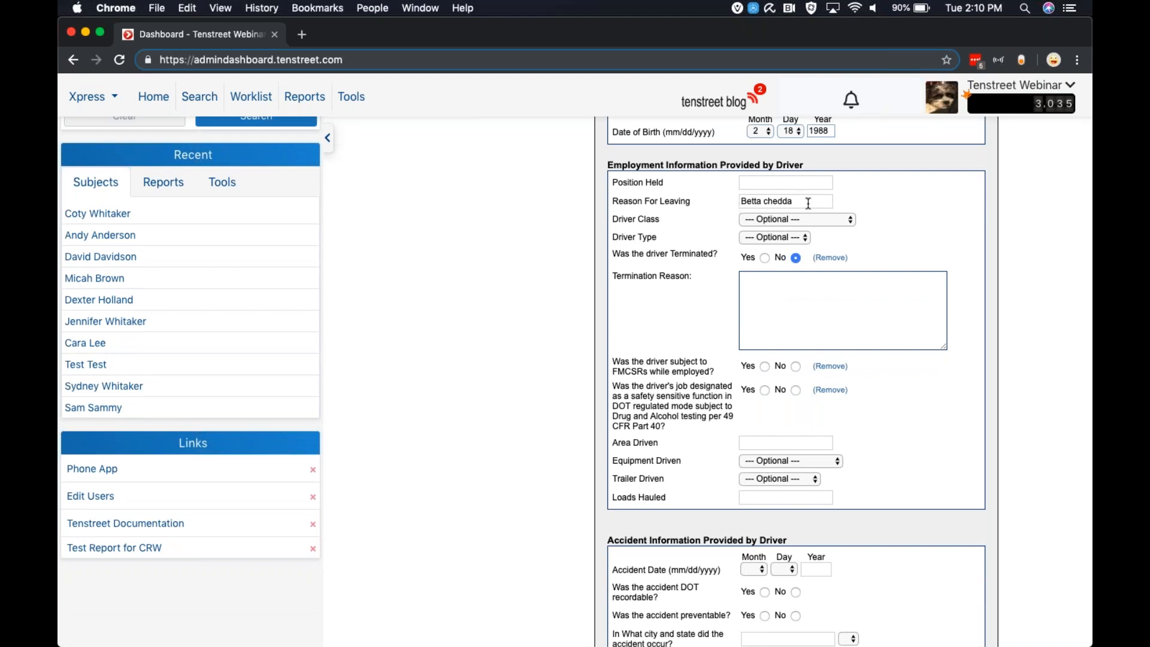
Review the rest of the request form and add the Tenstreet IA Company request with its selected items
scroll(809, 203, "down", 10)
scroll(808, 204, "down", 1)
scroll(931, 363, "up", 15)
scroll(931, 364, "down", 15)
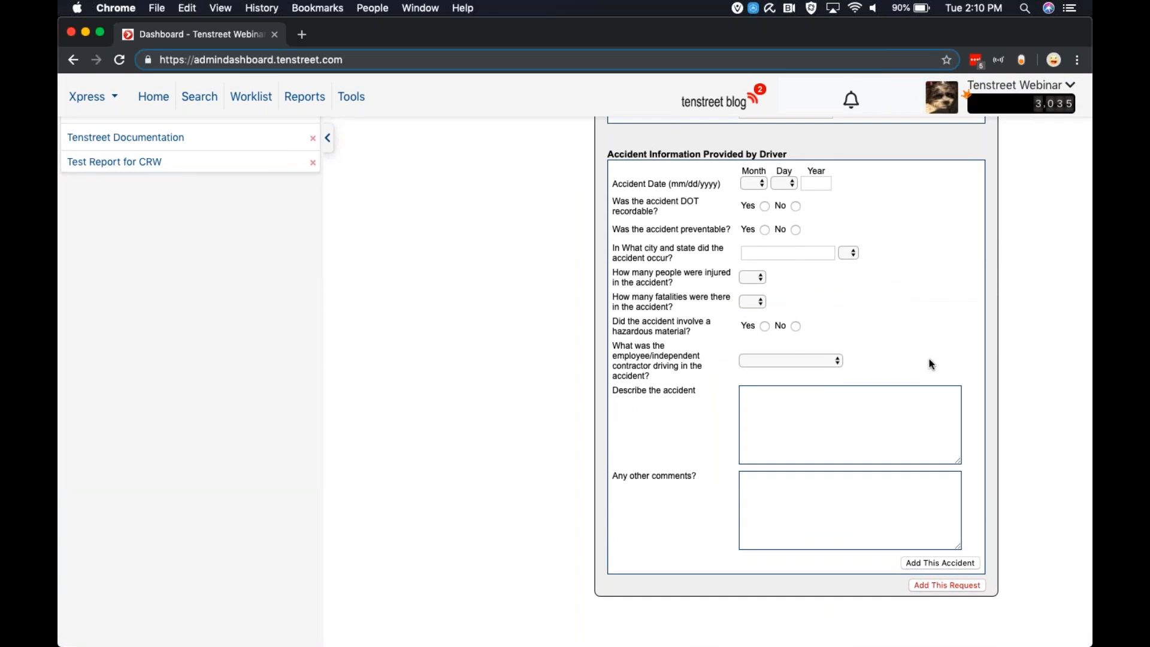
scroll(931, 363, "up", 15)
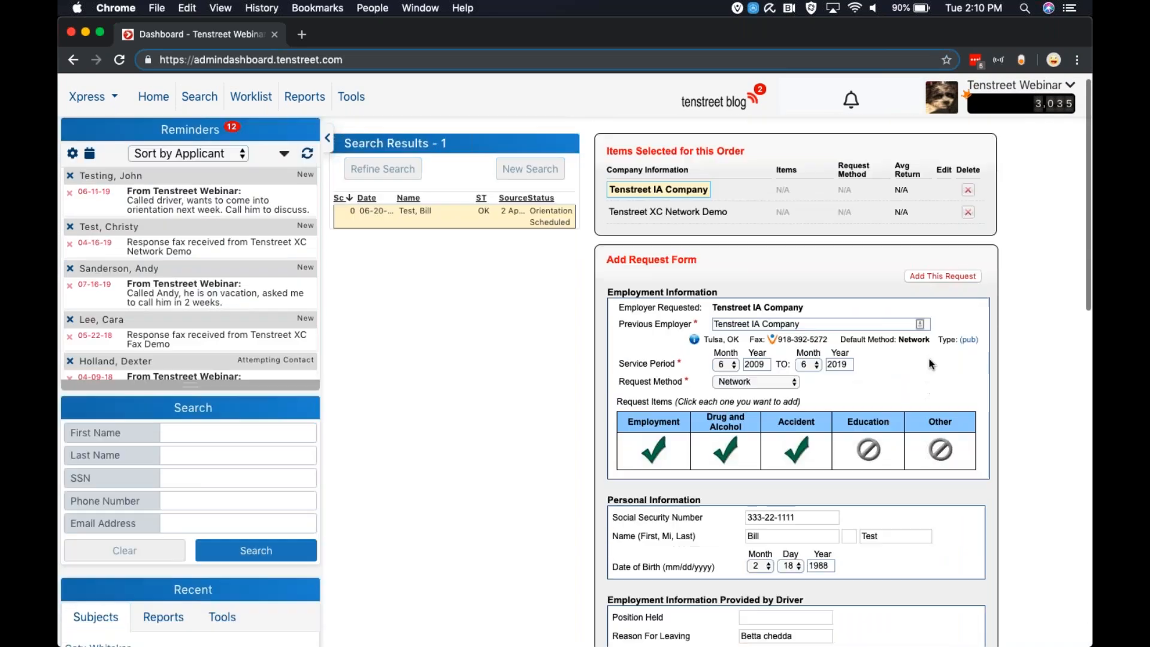
scroll(897, 553, "down", 8)
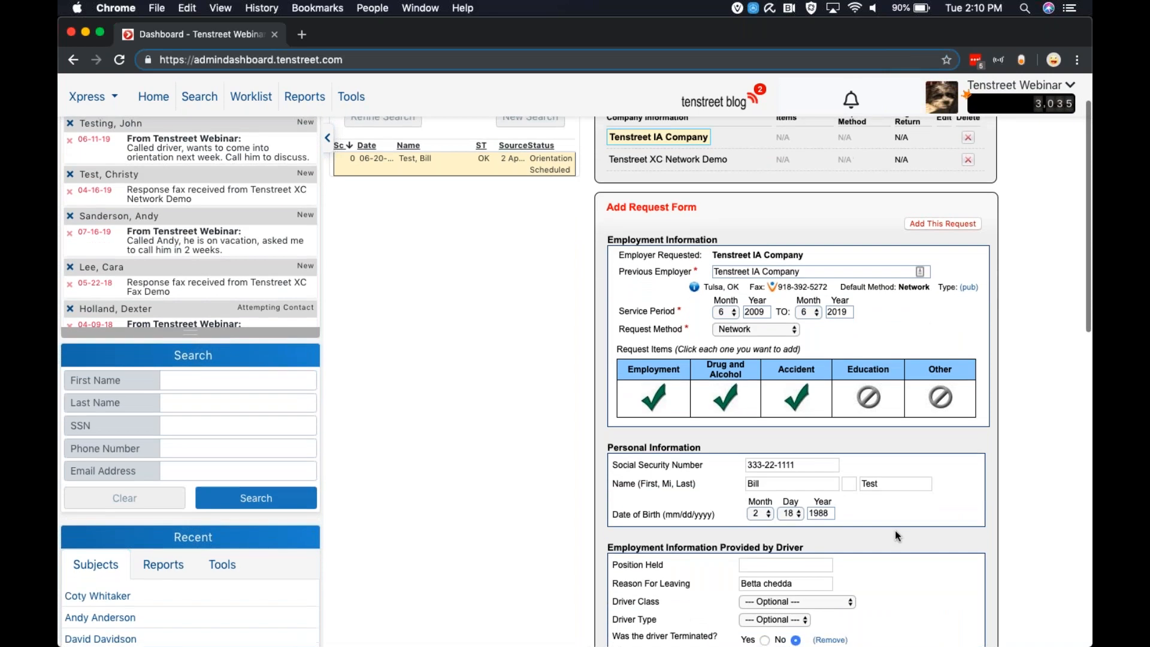
scroll(946, 304, "up", 8)
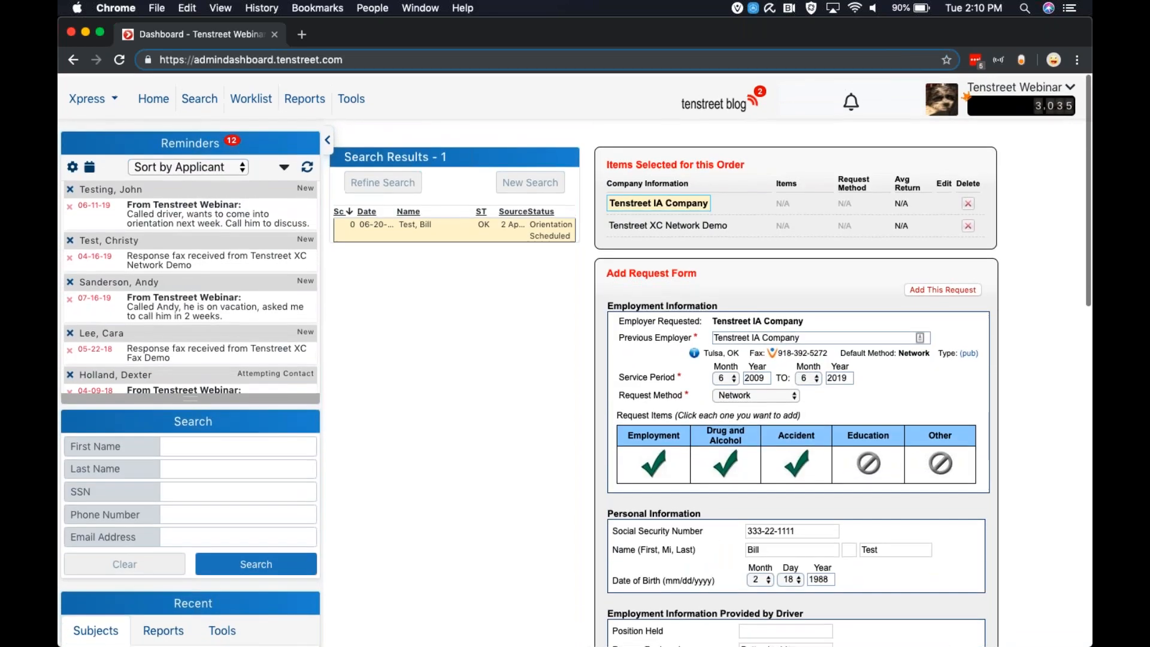
left_click(935, 288)
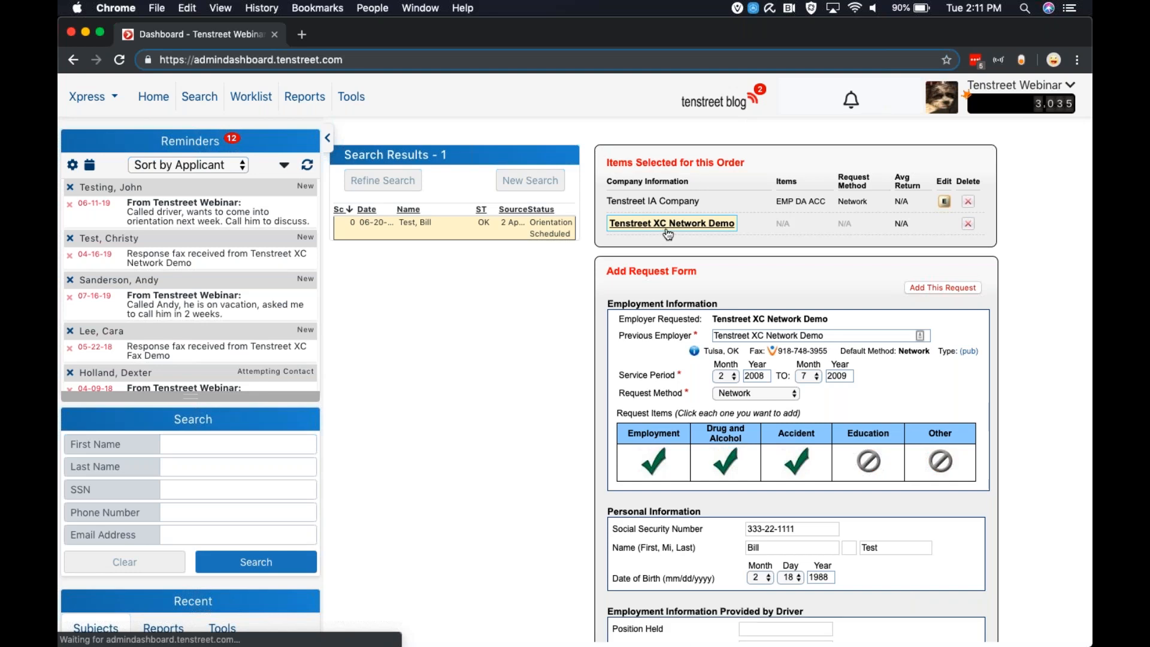
Try entering Tenstreet Test Company as the previous employer for the Tenstreet XC Network Demo request
scroll(715, 250, "down", 2)
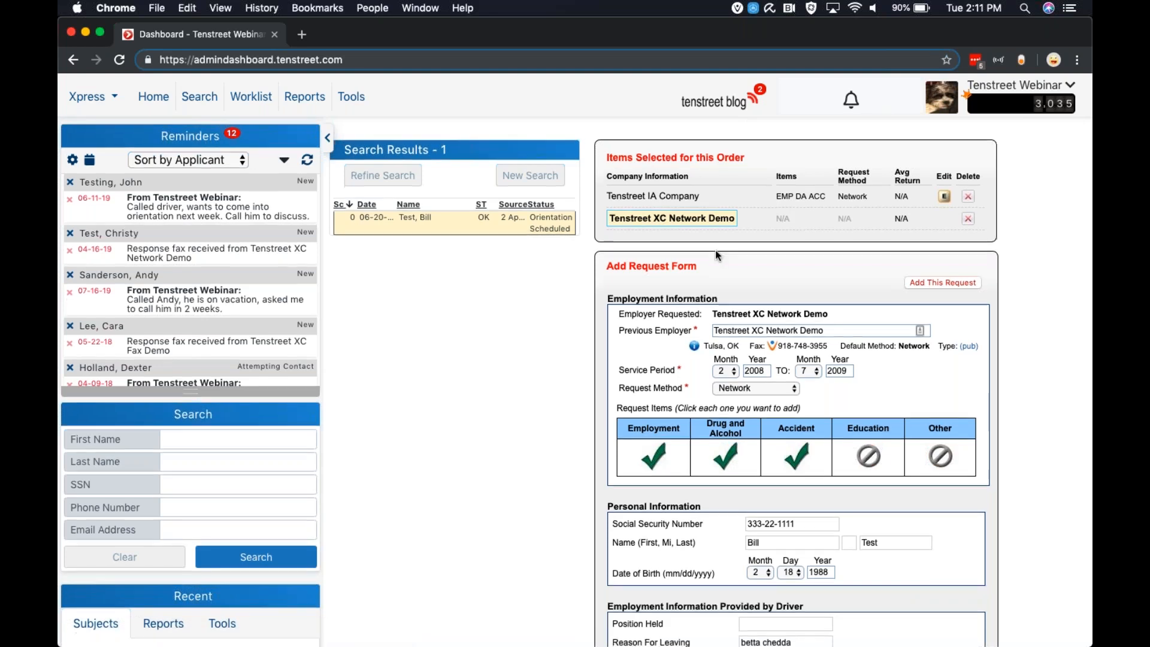
scroll(947, 289, "down", 1)
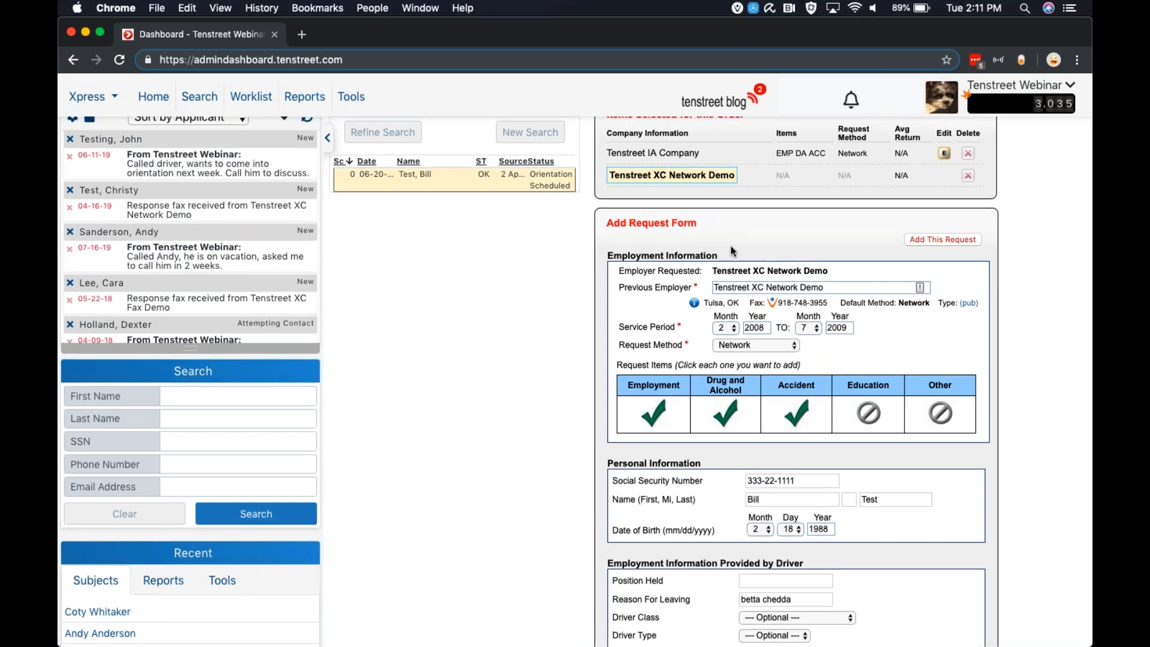
scroll(731, 246, "up", 3)
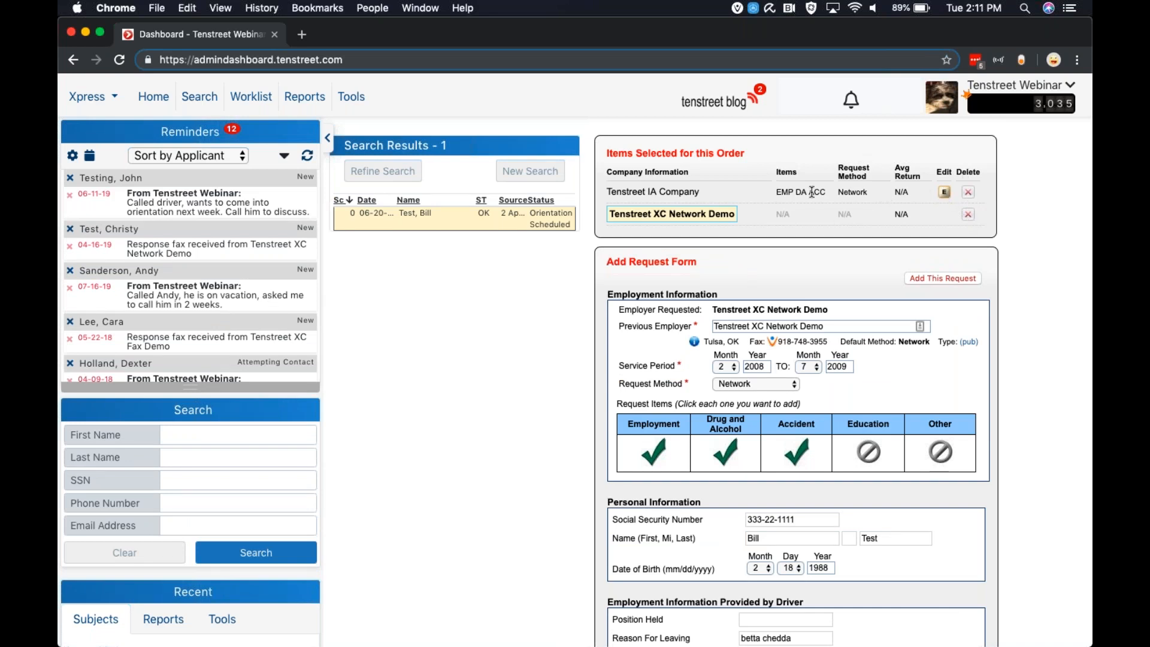
scroll(811, 191, "down", 5)
left_click(844, 190)
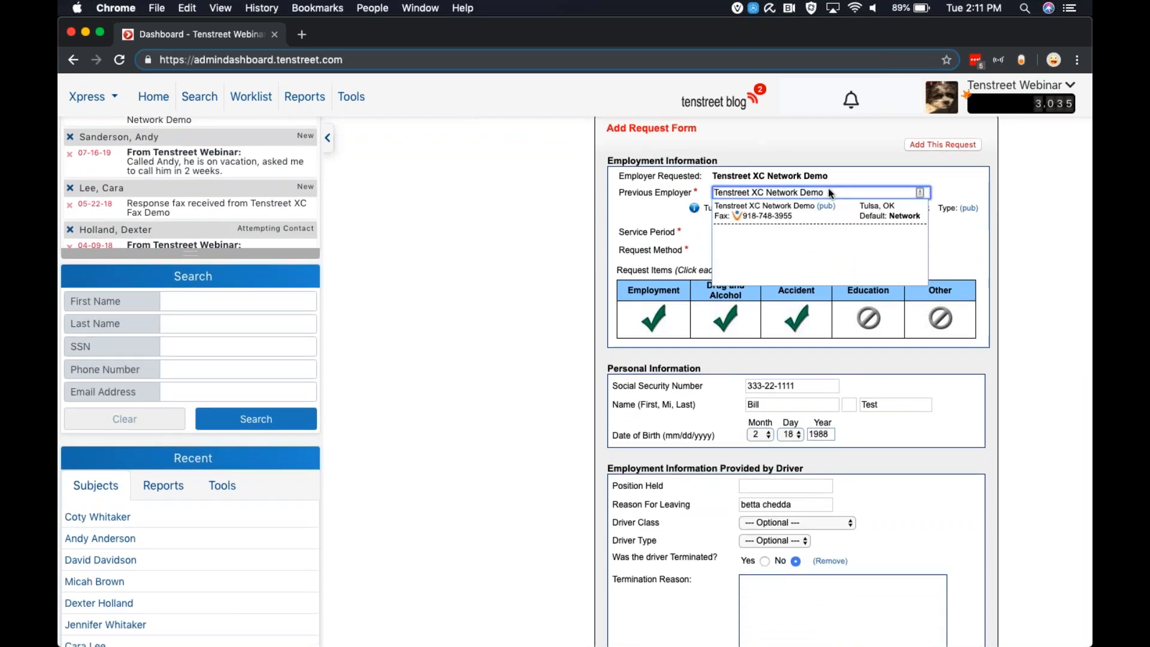
key("BackSpace")
key("BackSpace")
key("BackSpace")
key("BackSpace")
key("BackSpace")
key("BackSpace")
key("BackSpace")
key("BackSpace")
key("BackSpace")
key("BackSpace")
key("BackSpace")
key("BackSpace")
key("BackSpace")
key("BackSpace")
key("BackSpace")
key("BackSpace")
key("BackSpace")
key("BackSpace")
key("BackSpace")
key("BackSpace")
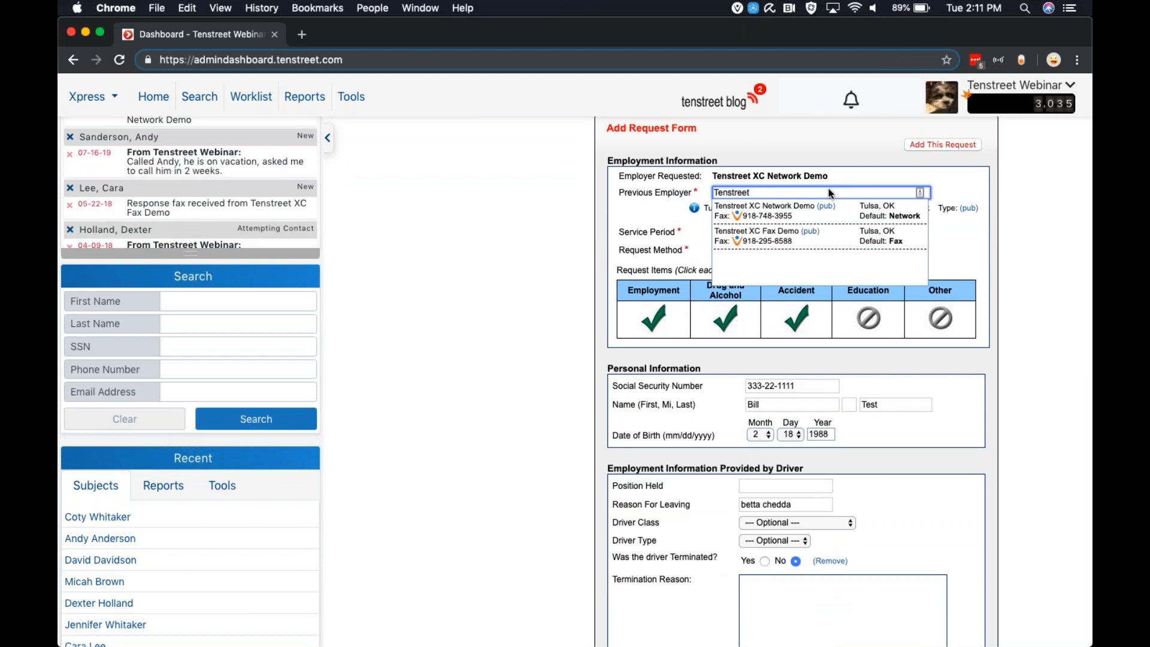
type("Tesntre")
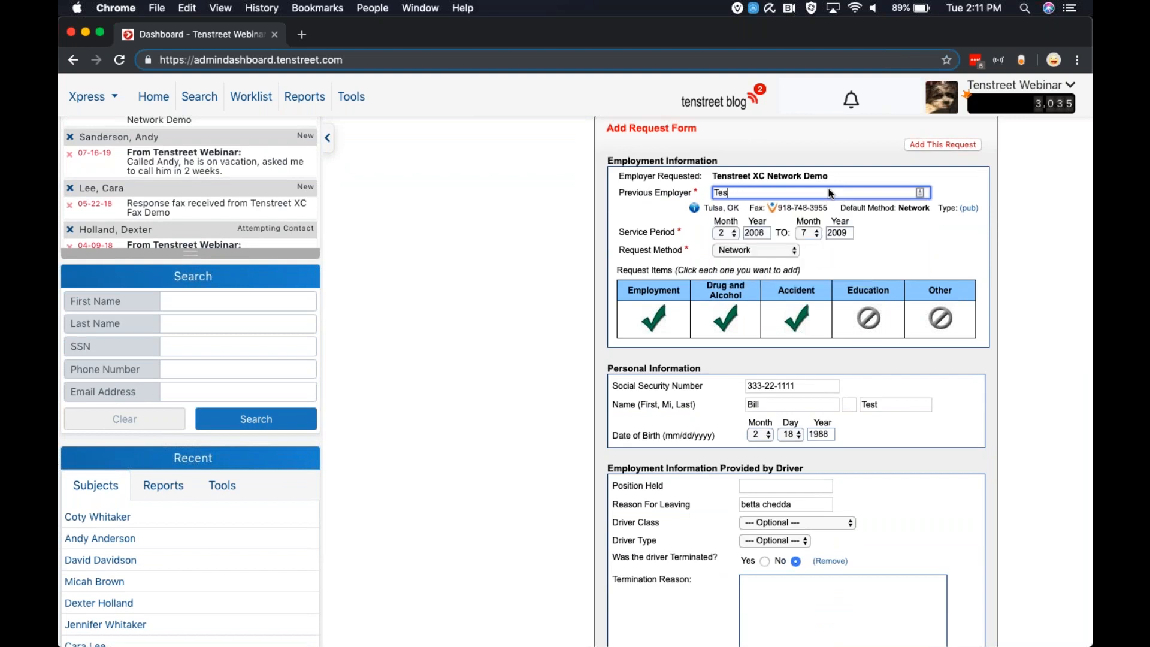
key("BackSpace")
key("BackSpace")
key("BackSpace")
key("BackSpace")
key("BackSpace")
type("nstreet ")
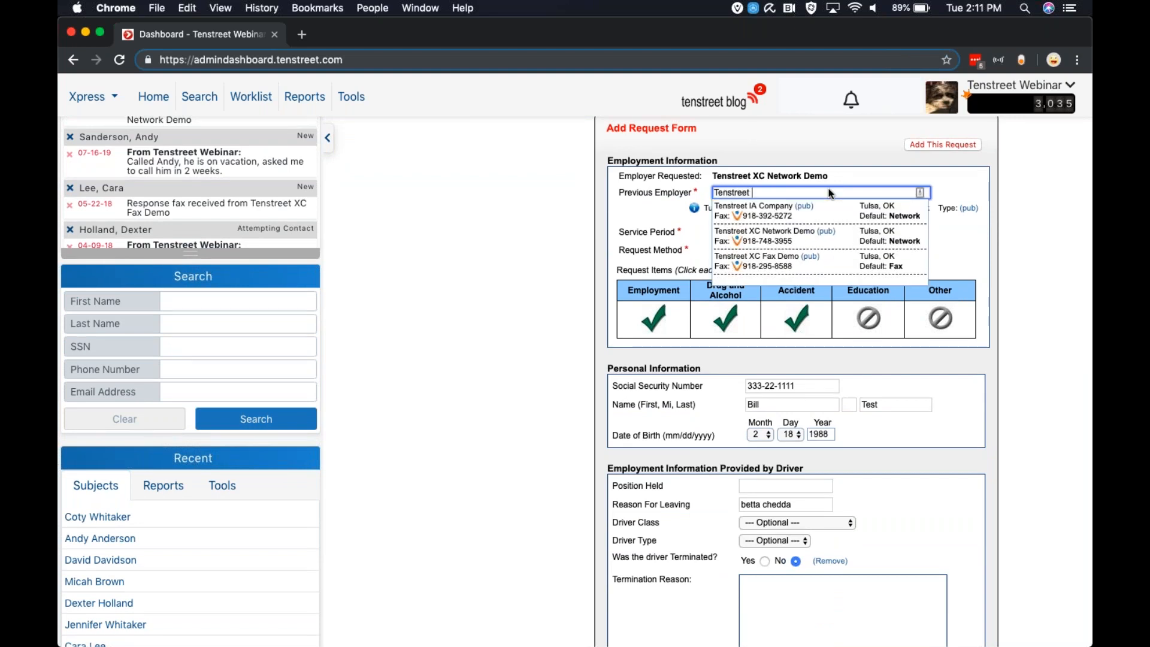
type("Test Company")
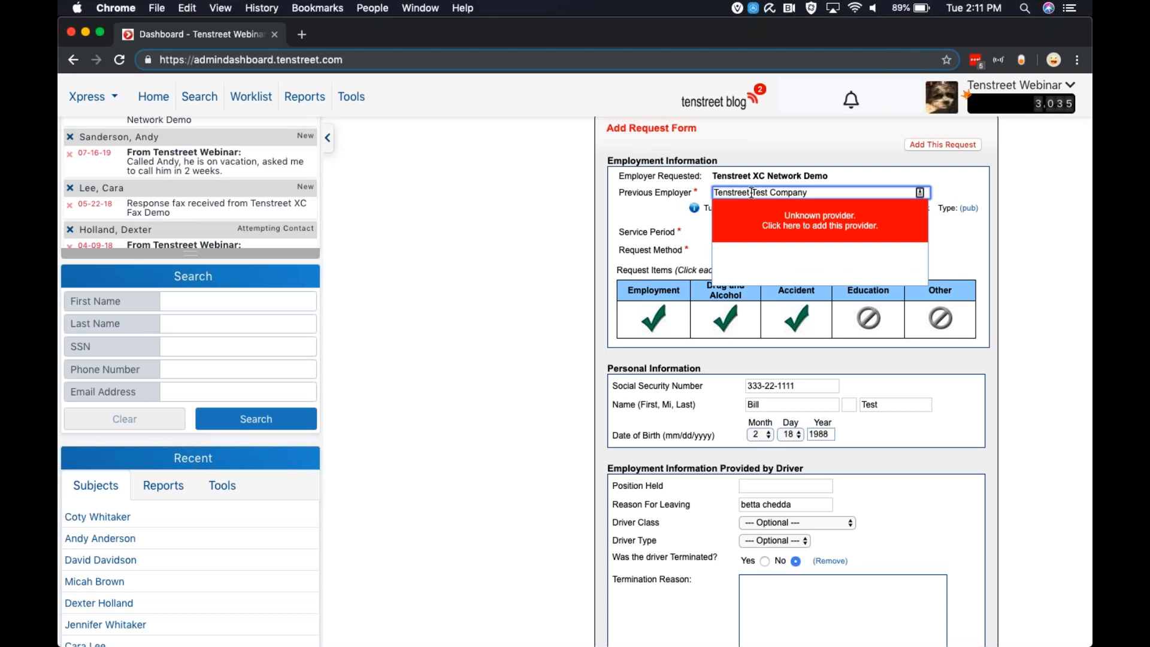
left_click_drag(752, 192, 837, 196)
key("BackSpace")
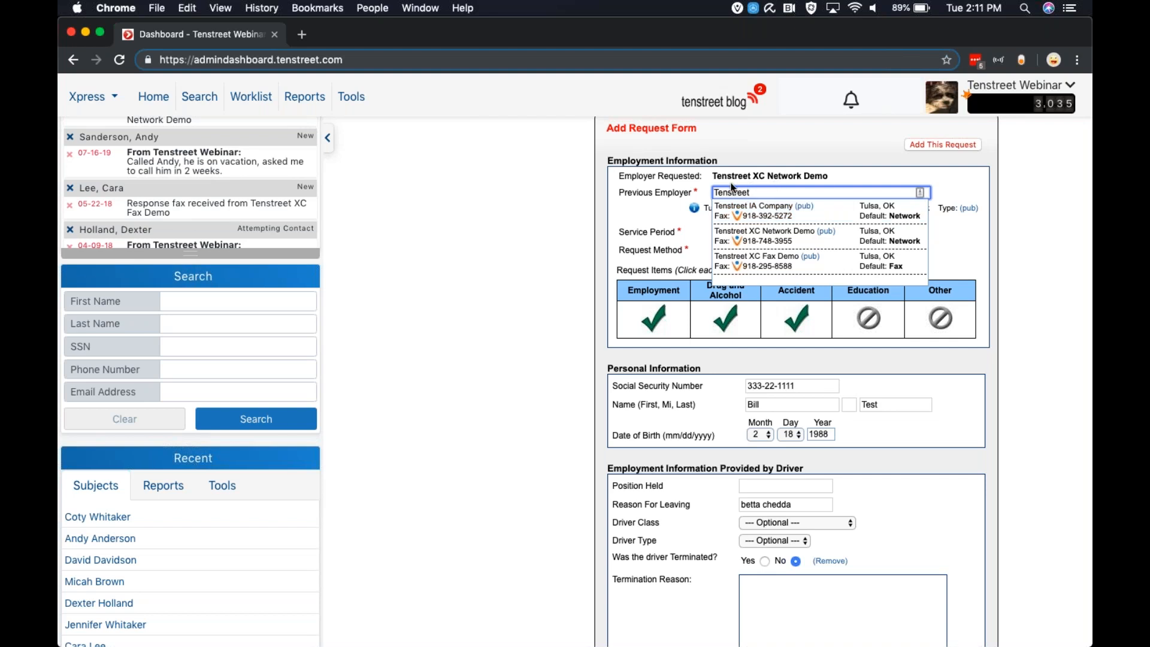
Enter Tenstreet Test Company as the previous employer and choose to add it as a new provider
scroll(748, 213, "up", 1)
scroll(747, 213, "down", 1)
scroll(748, 217, "up", 2)
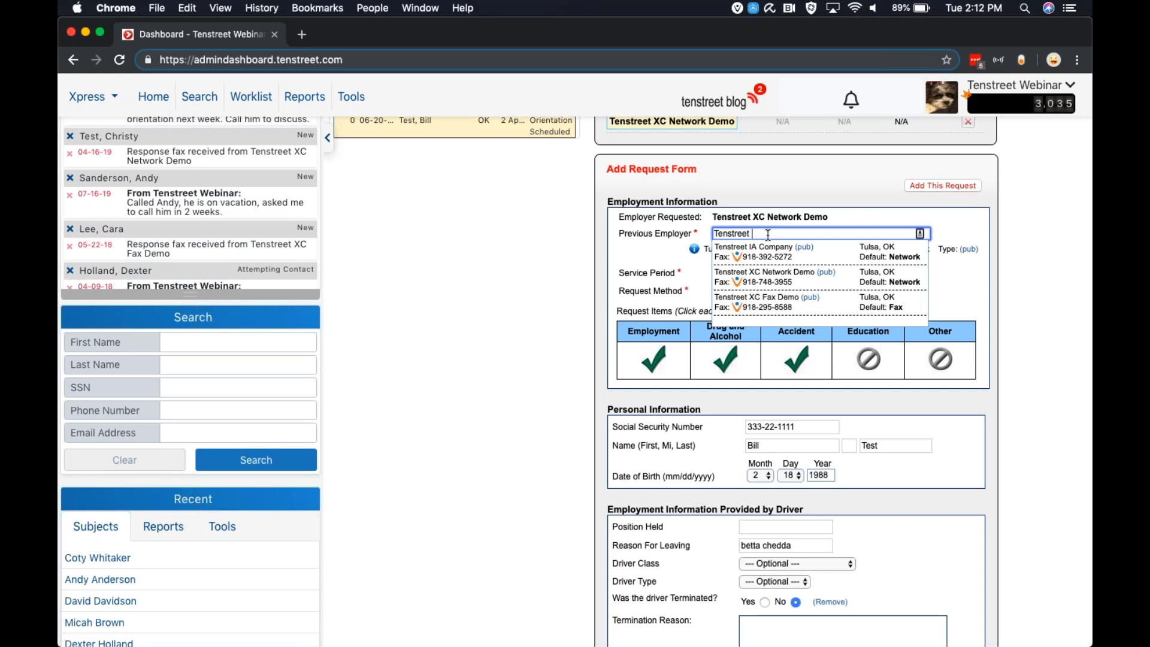
type("Test")
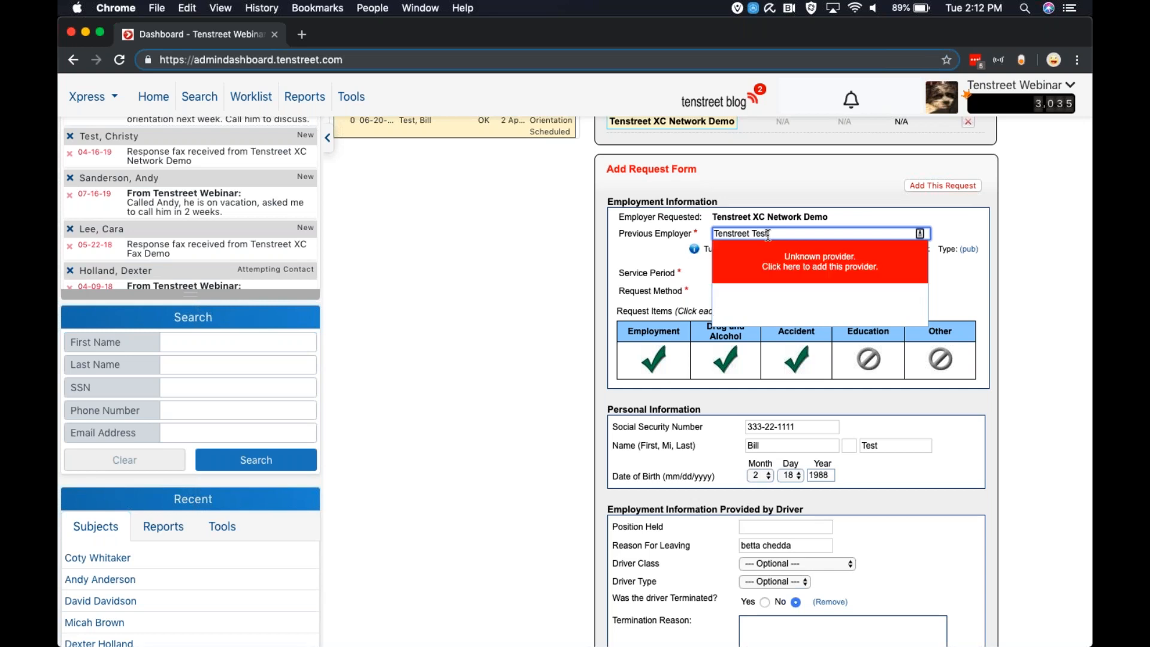
type(" Company")
left_click(783, 266)
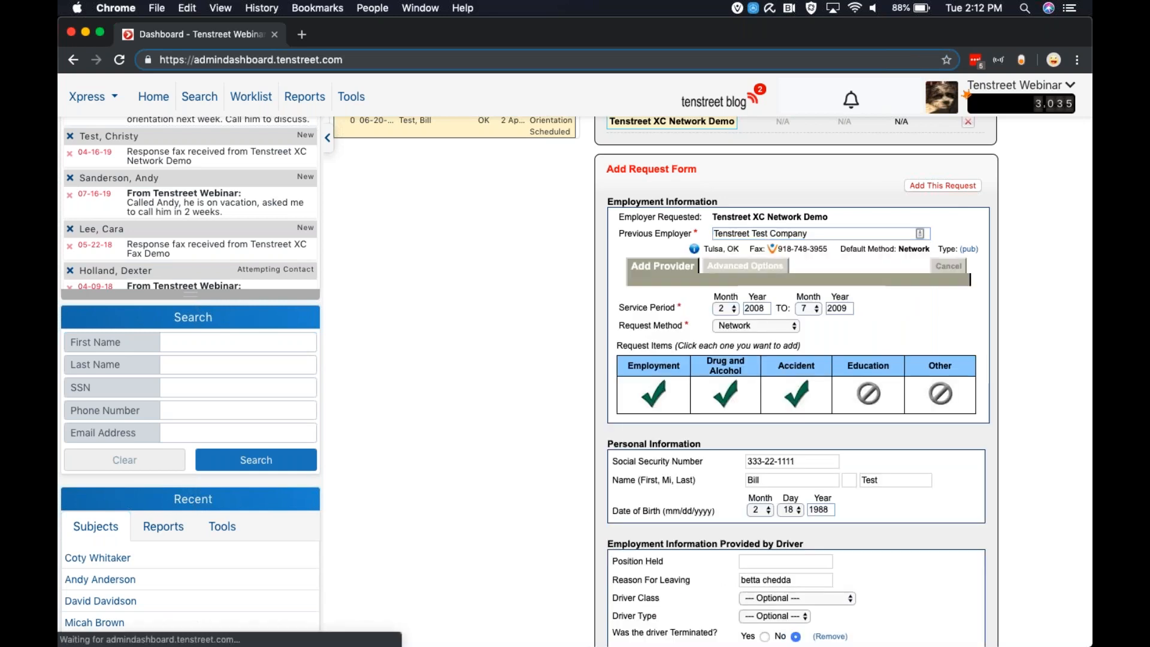
Set the new provider's default method to Phone
scroll(785, 501, "down", 1)
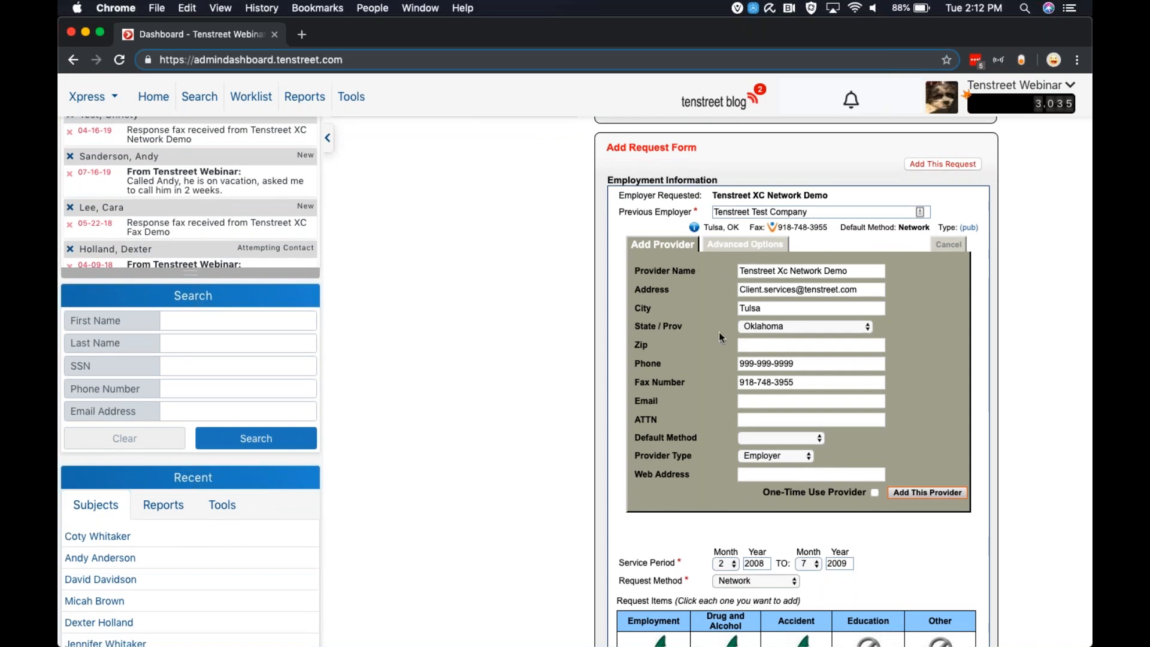
scroll(719, 333, "down", 2)
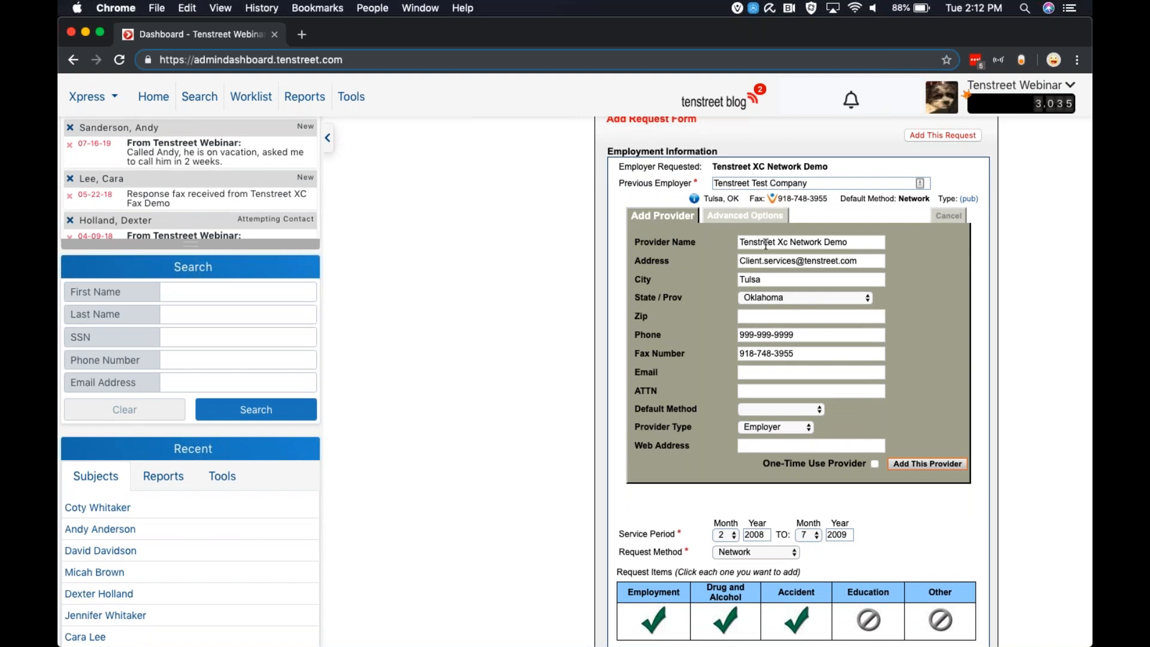
scroll(748, 241, "up", 1)
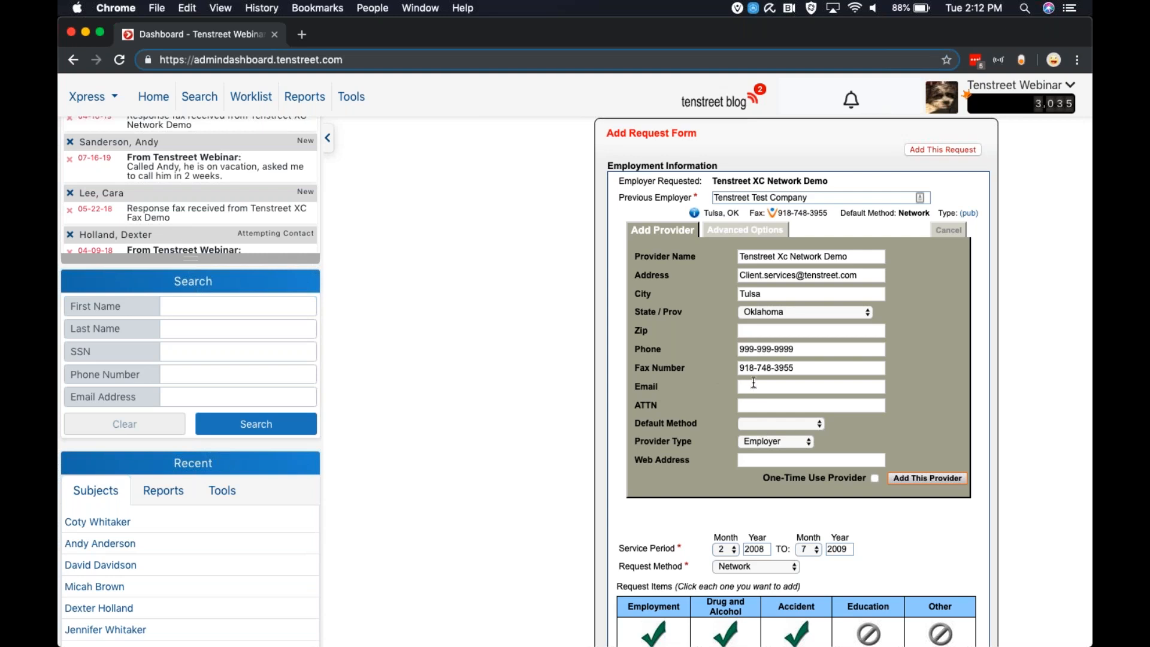
left_click(760, 425)
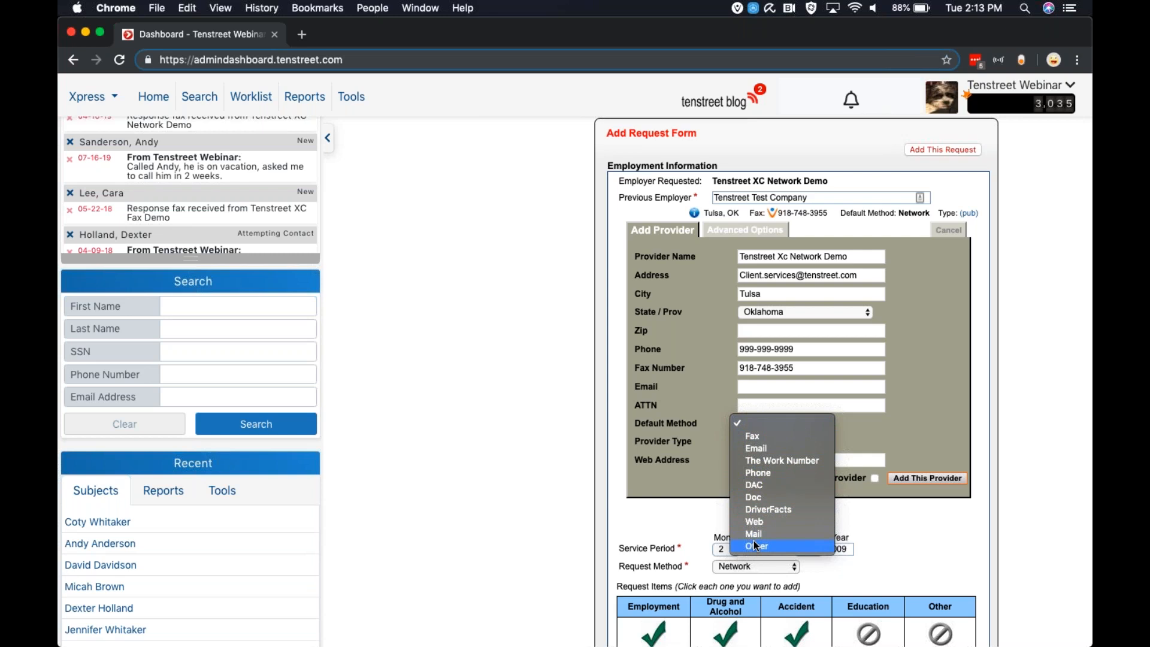
left_click(772, 474)
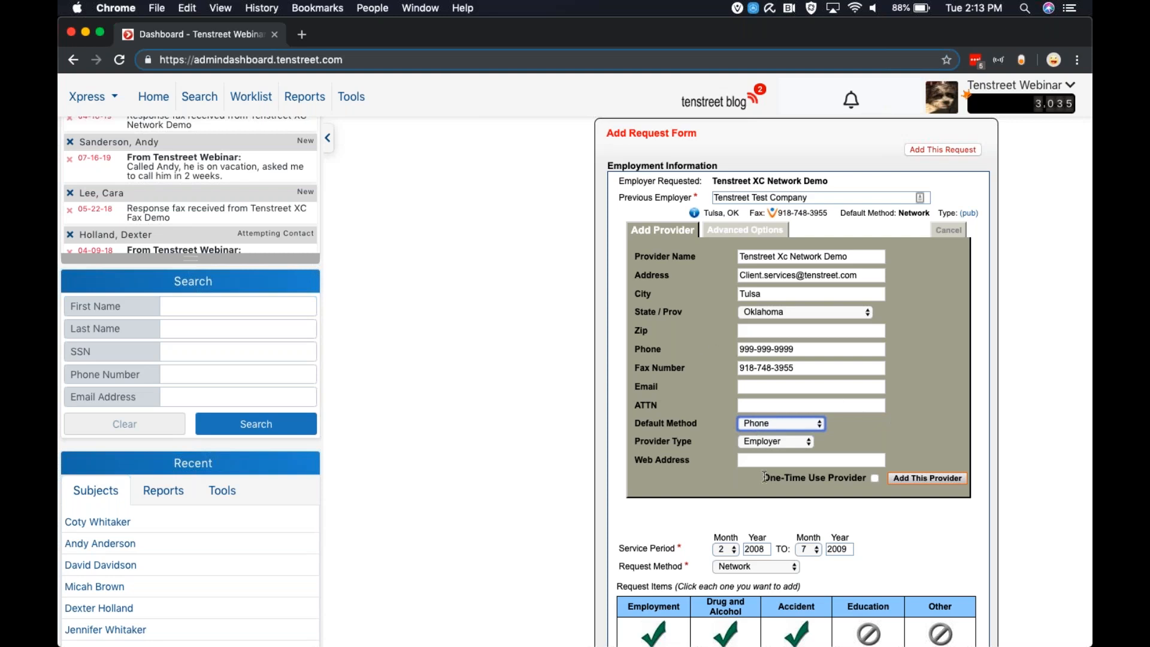
Toggle One-Time Use Provider on and off, then try adding the provider
left_click(874, 478)
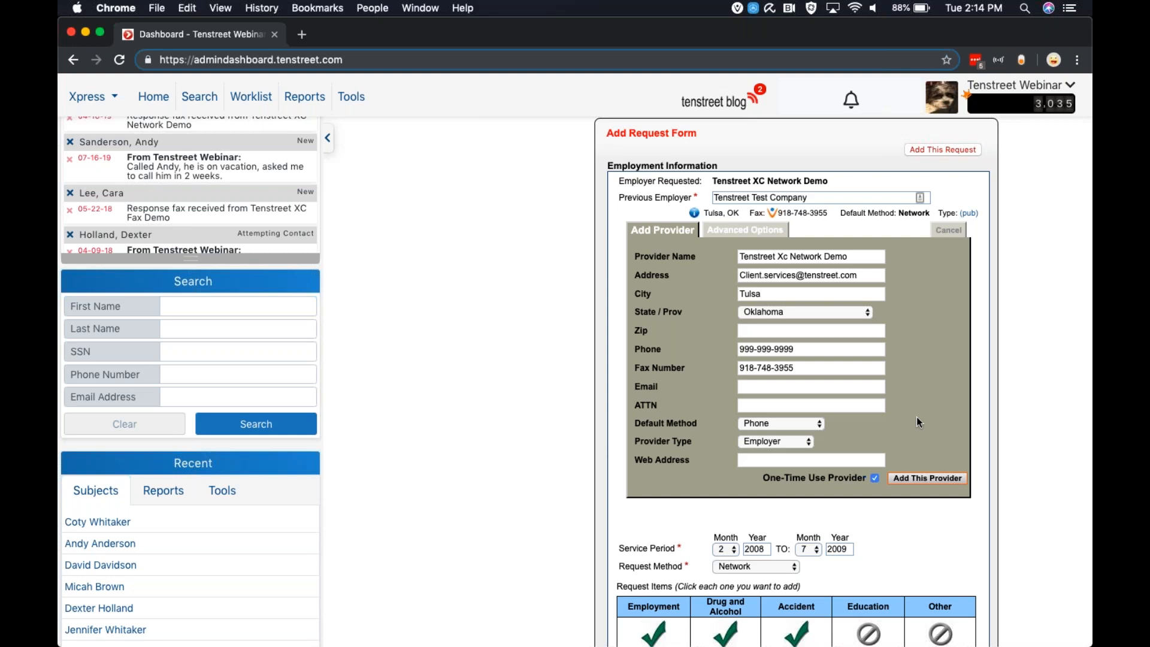
left_click(875, 478)
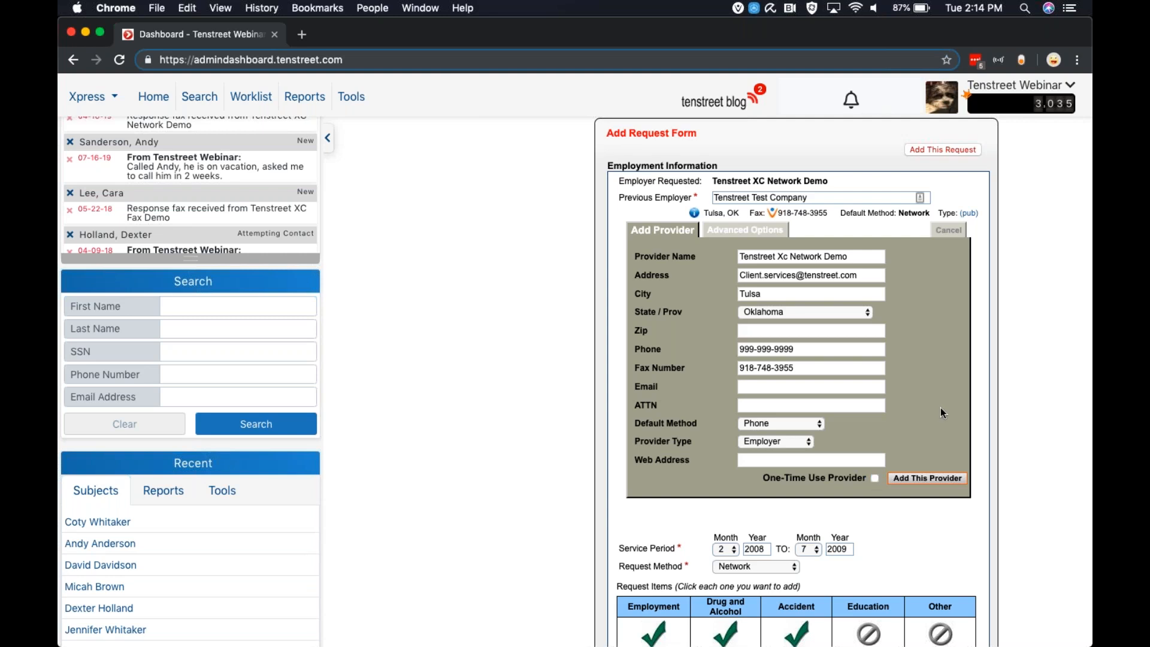
left_click(927, 479)
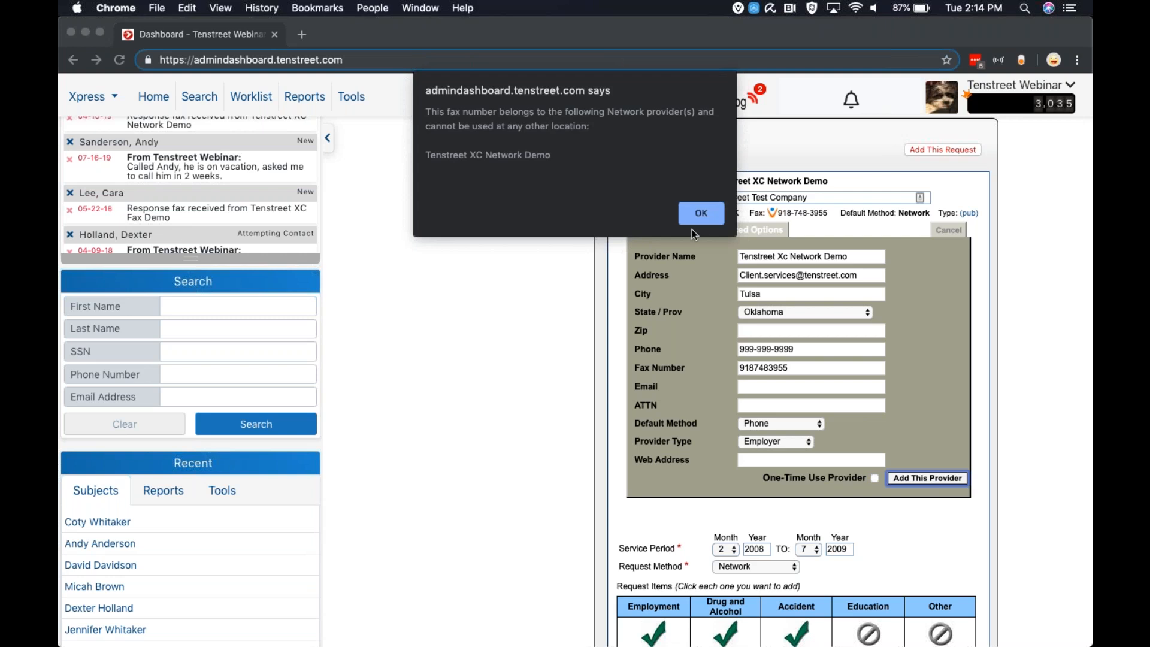
left_click(695, 215)
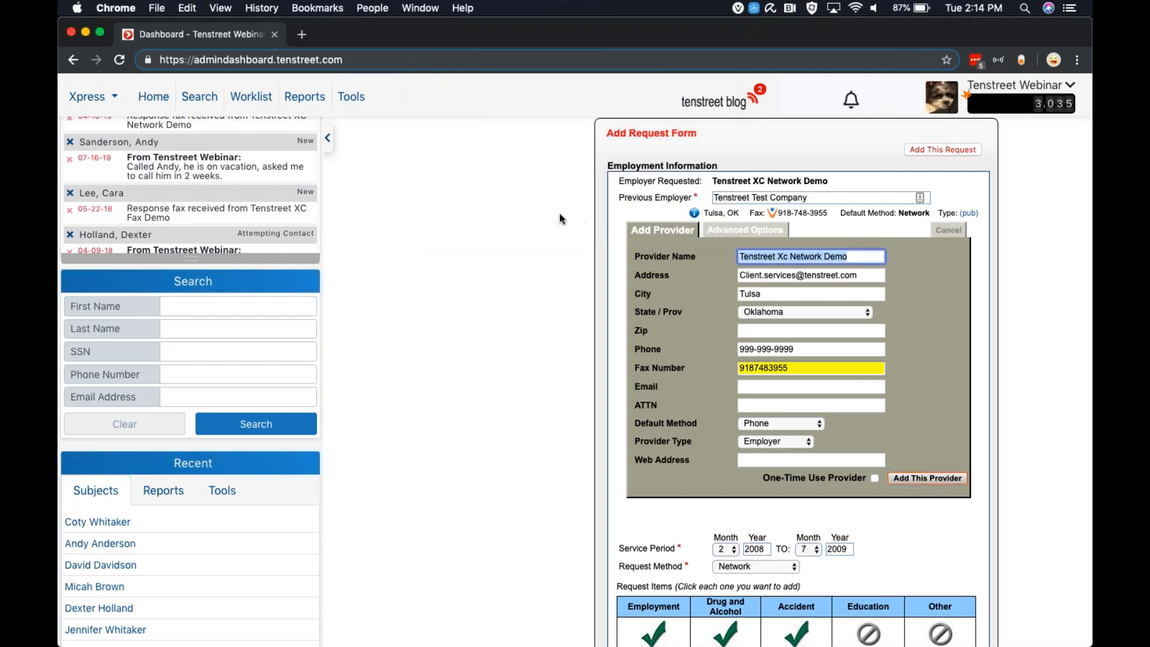
Change the provider name to Tenstreet Test Company
key("BackSpace")
type("Tenstr")
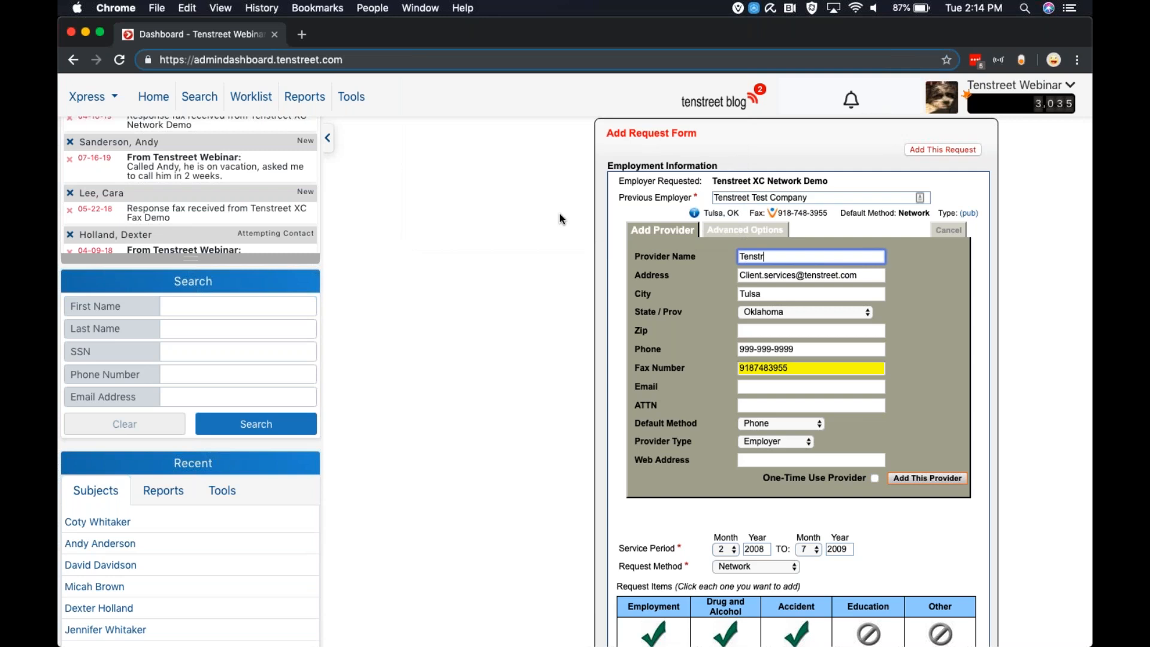
type("eet Test Company")
Replace the provider's fax number with a new number and add the provider
double_click(800, 372)
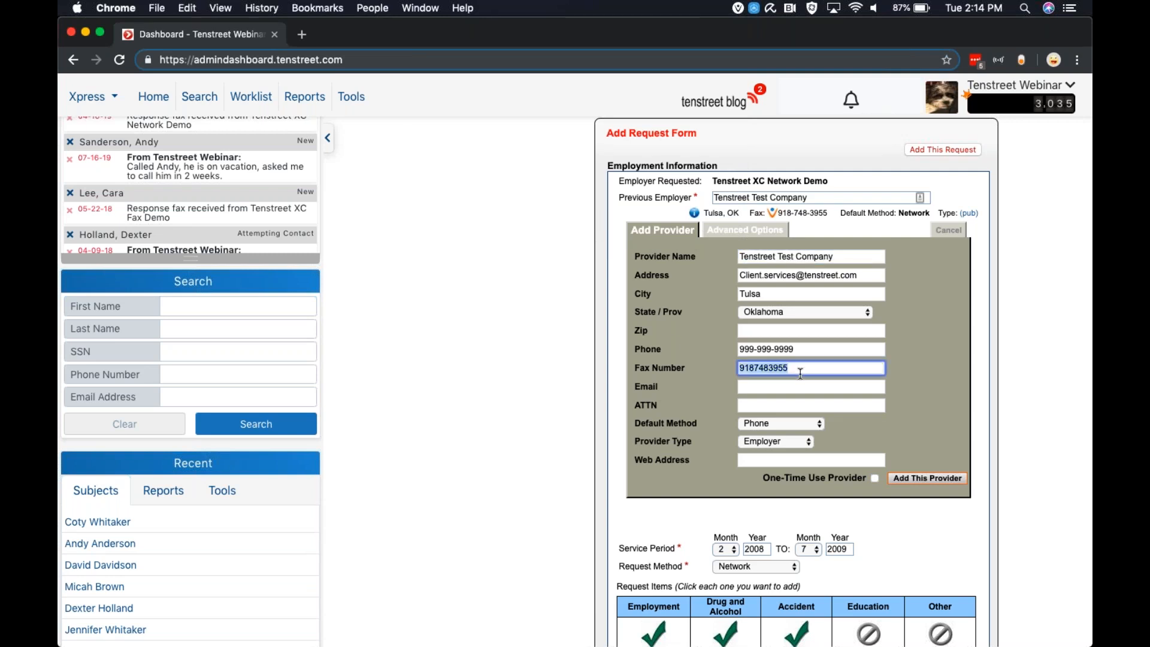
key("BackSpace")
type("999-999-9998")
left_click(925, 479)
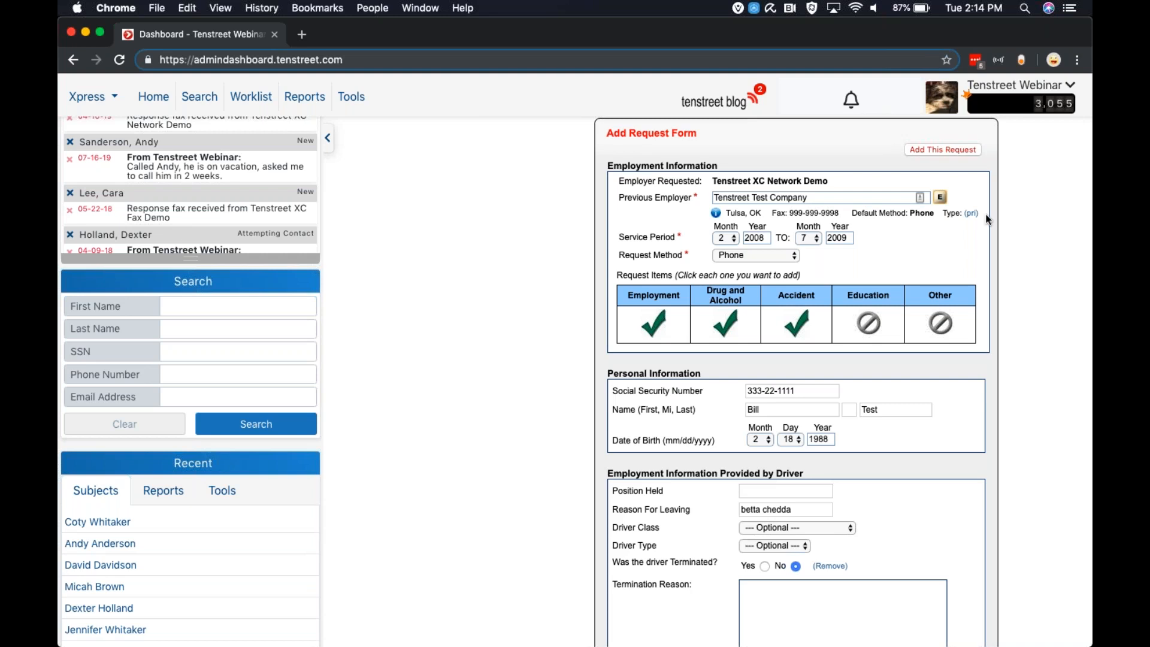
Add the Tenstreet Test Company request with its selected items and review the order summary
scroll(900, 223, "down", 1)
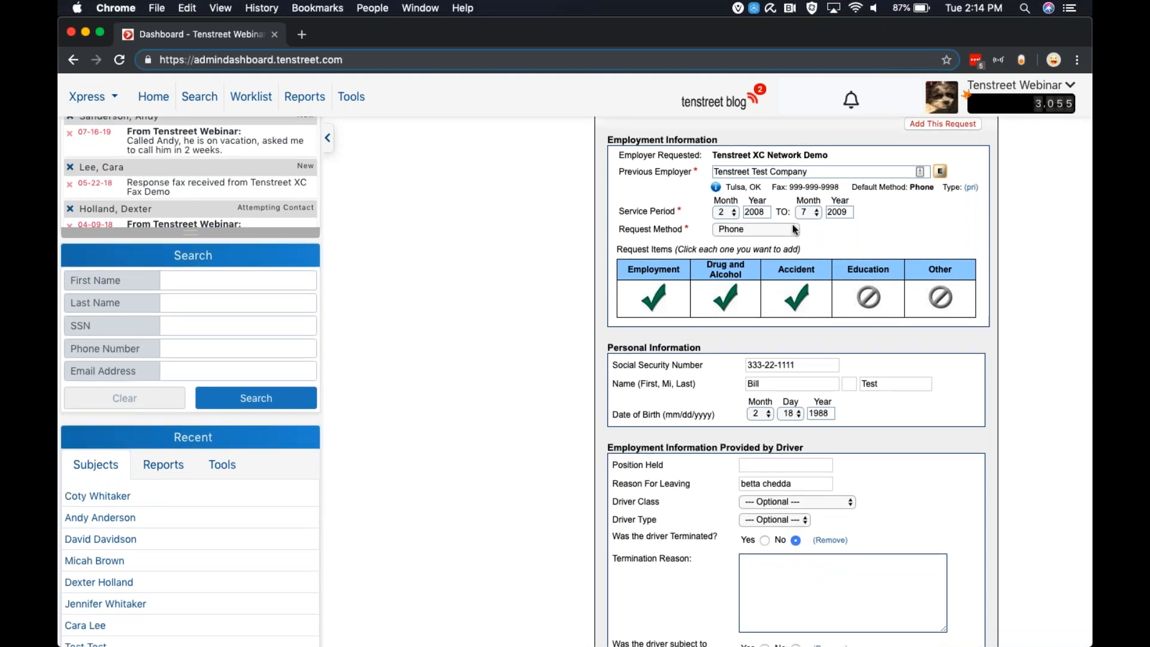
scroll(793, 227, "down", 10)
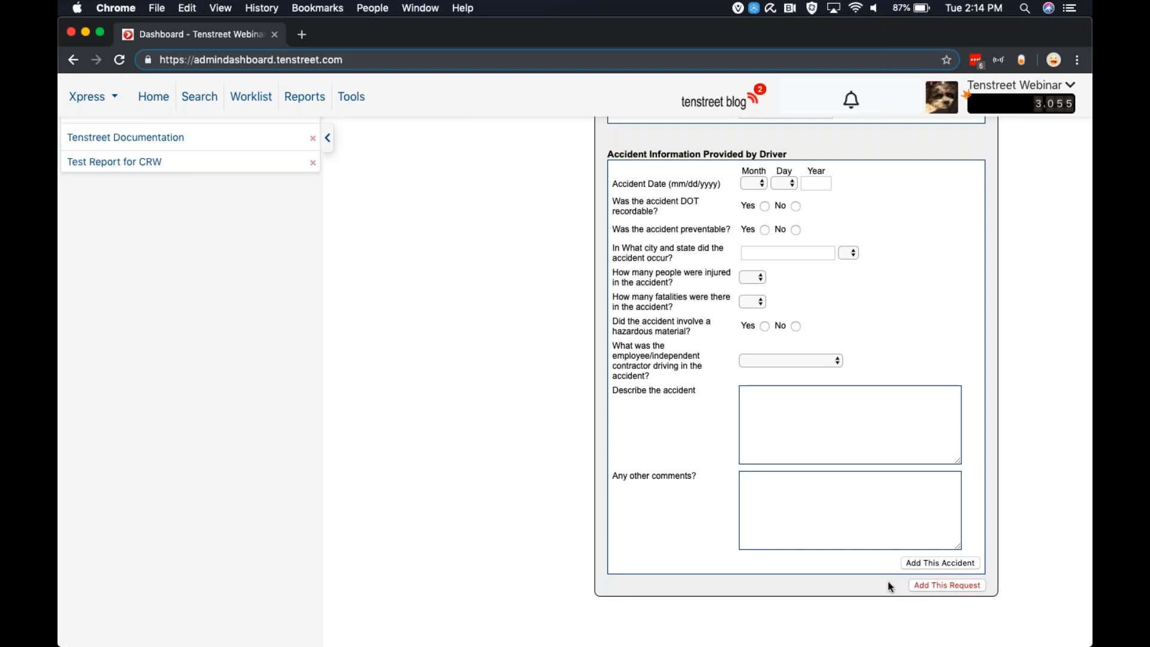
left_click(944, 589)
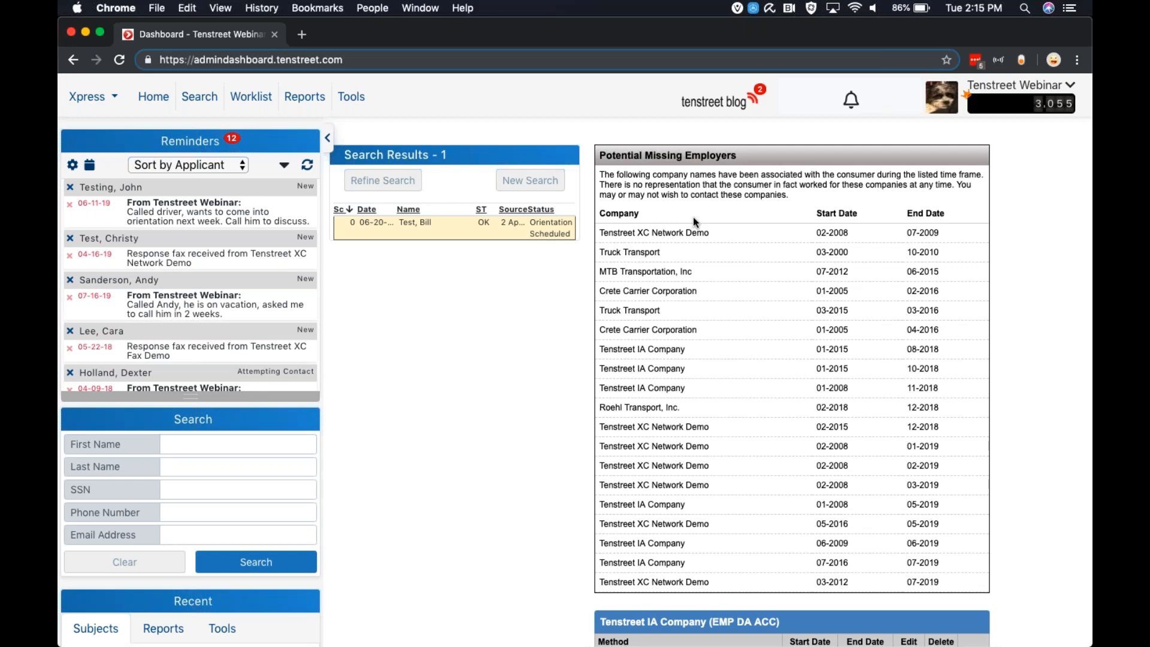
scroll(703, 291, "down", 2)
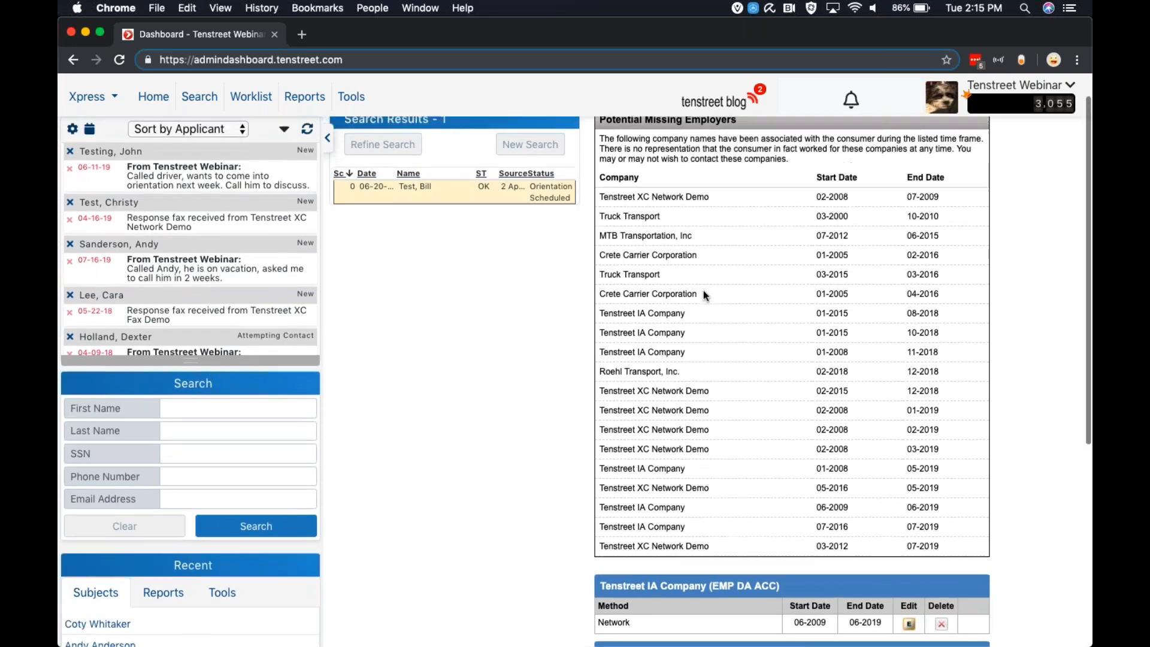
scroll(713, 207, "down", 10)
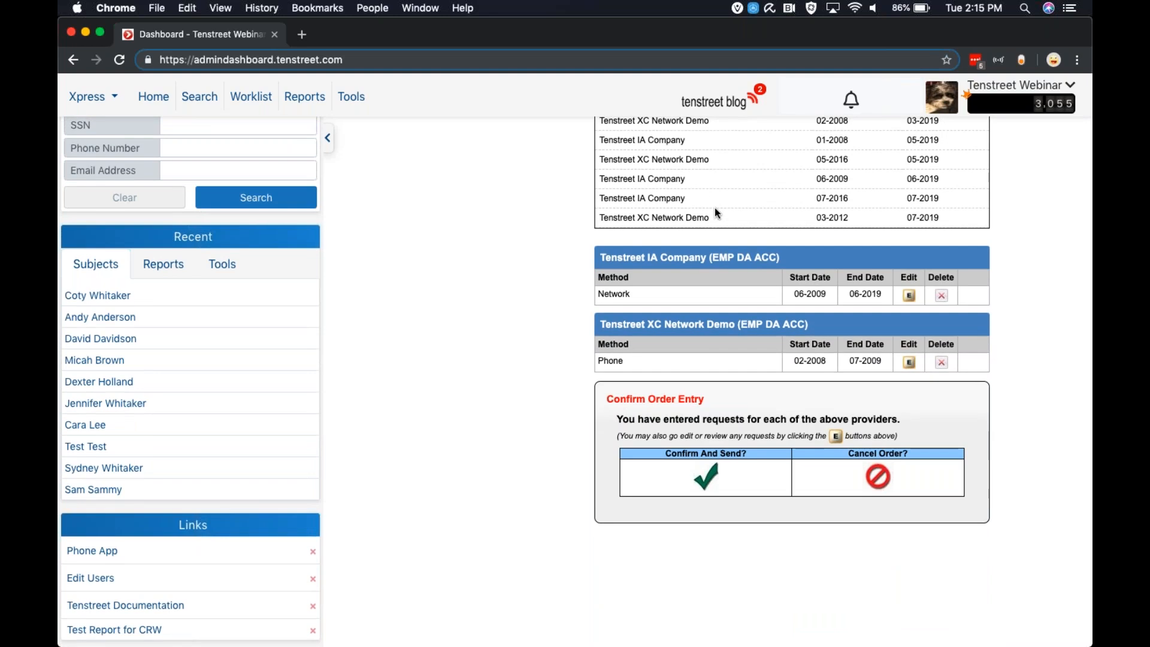
Confirm and send the order of verification requests
scroll(714, 207, "up", 4)
scroll(714, 207, "up", 9)
scroll(714, 207, "down", 13)
scroll(676, 241, "up", 8)
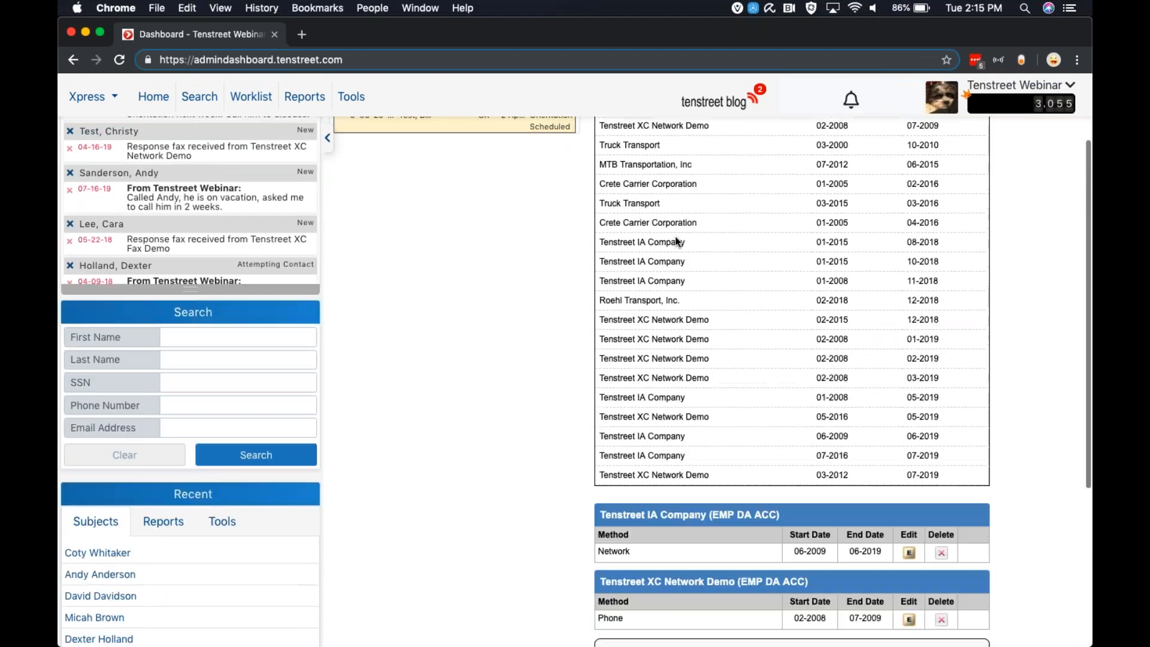
scroll(676, 240, "down", 8)
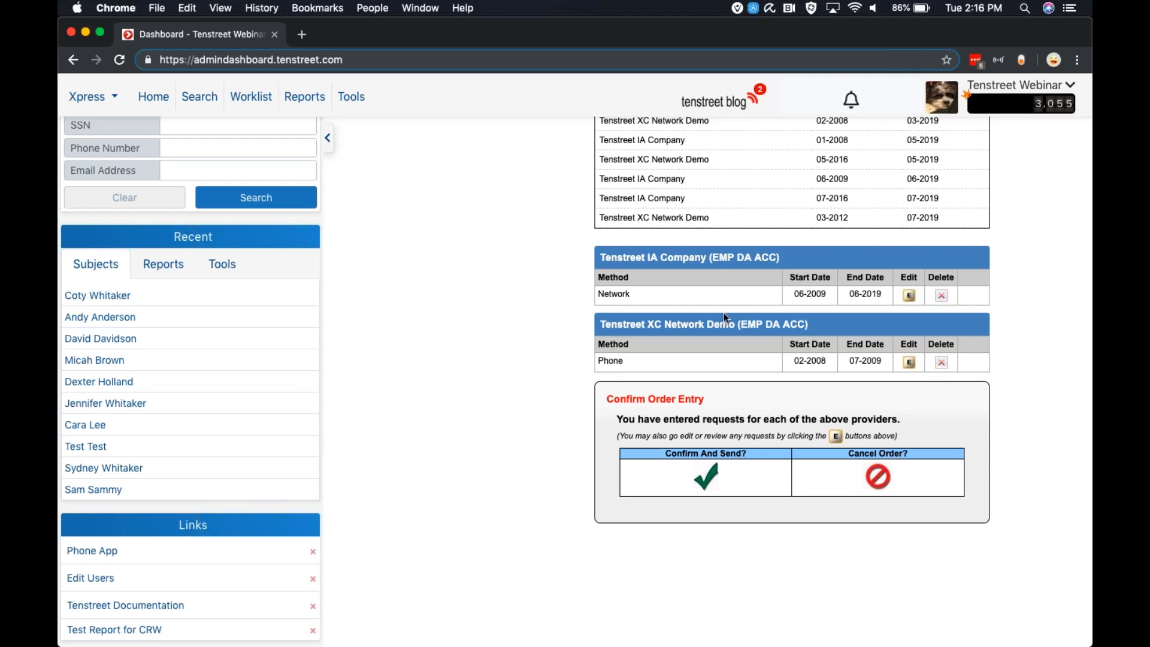
left_click(706, 487)
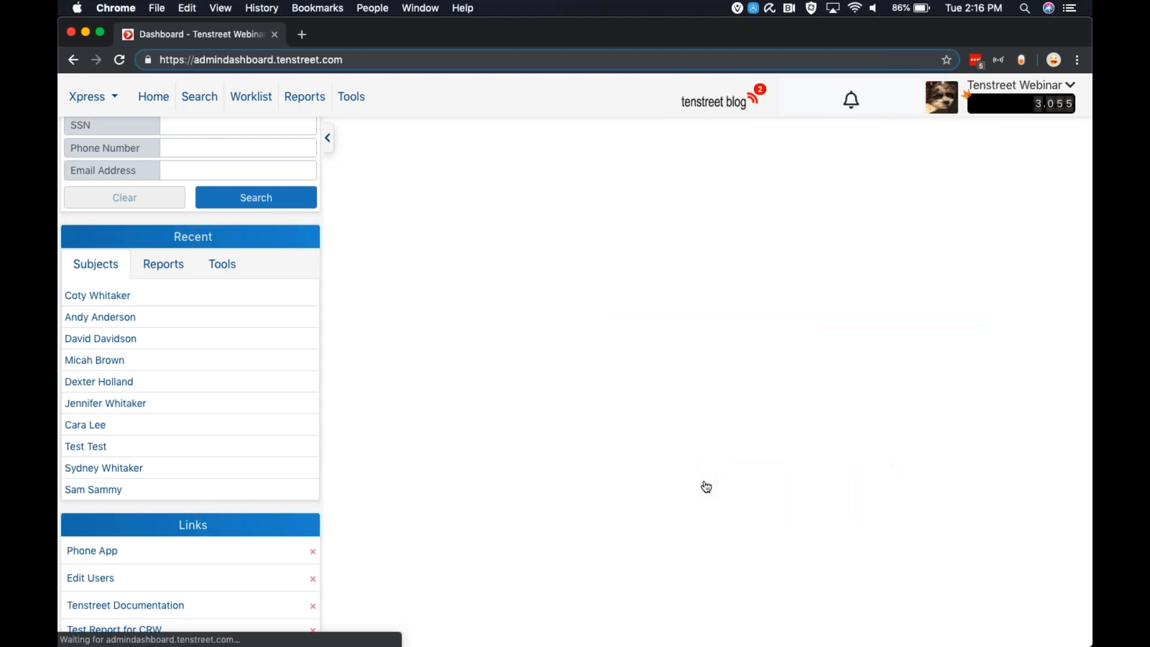
Open the applicant's completed Xchange requests list and collapse the side panel
scroll(790, 354, "up", 1)
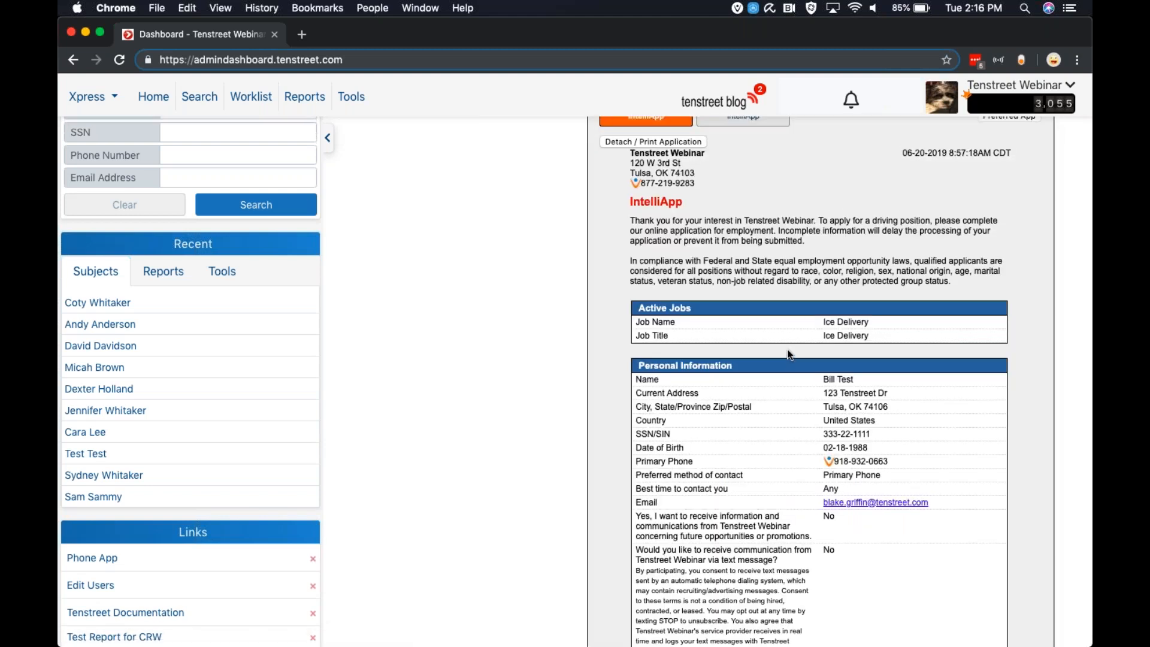
scroll(788, 353, "up", 10)
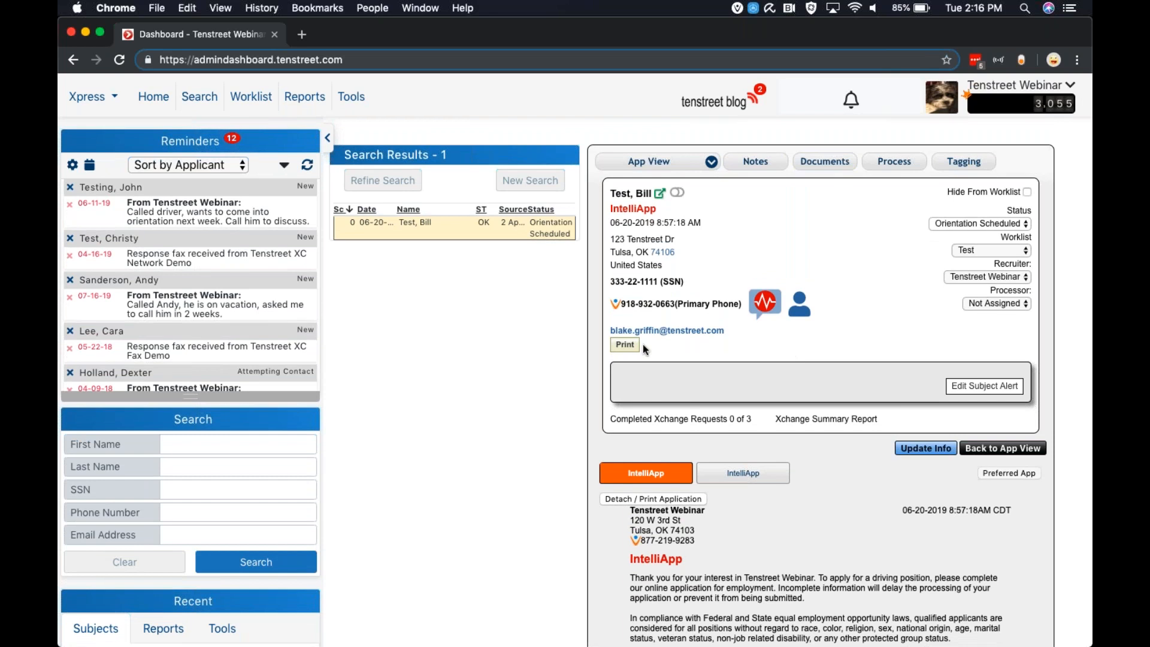
left_click(673, 421)
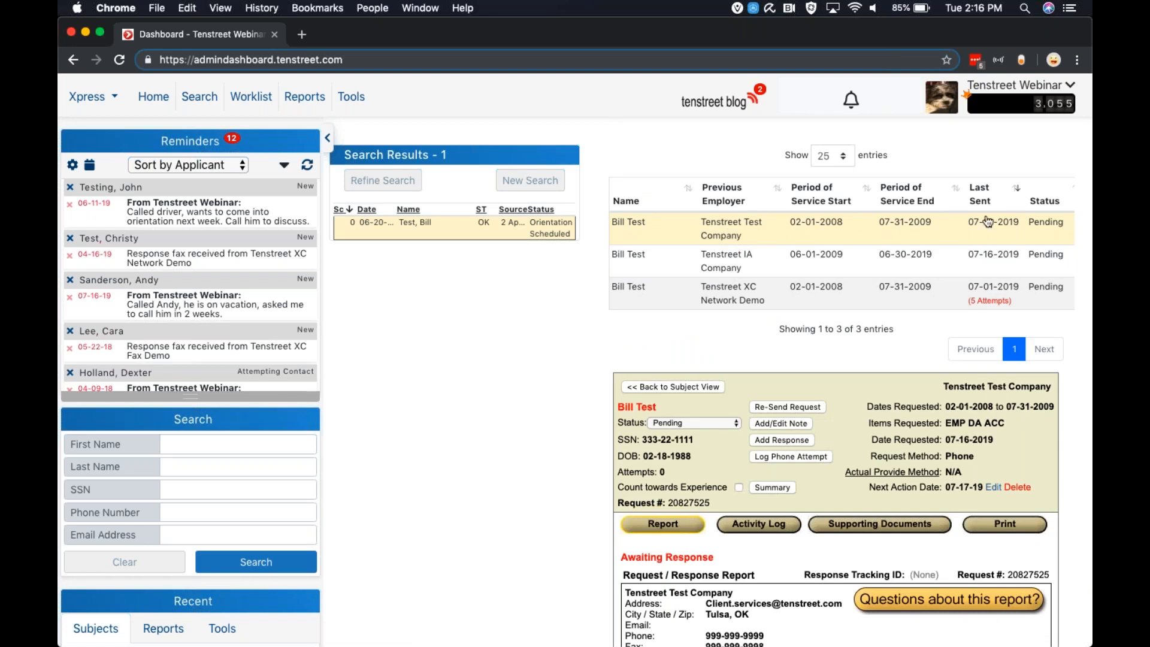
left_click(328, 139)
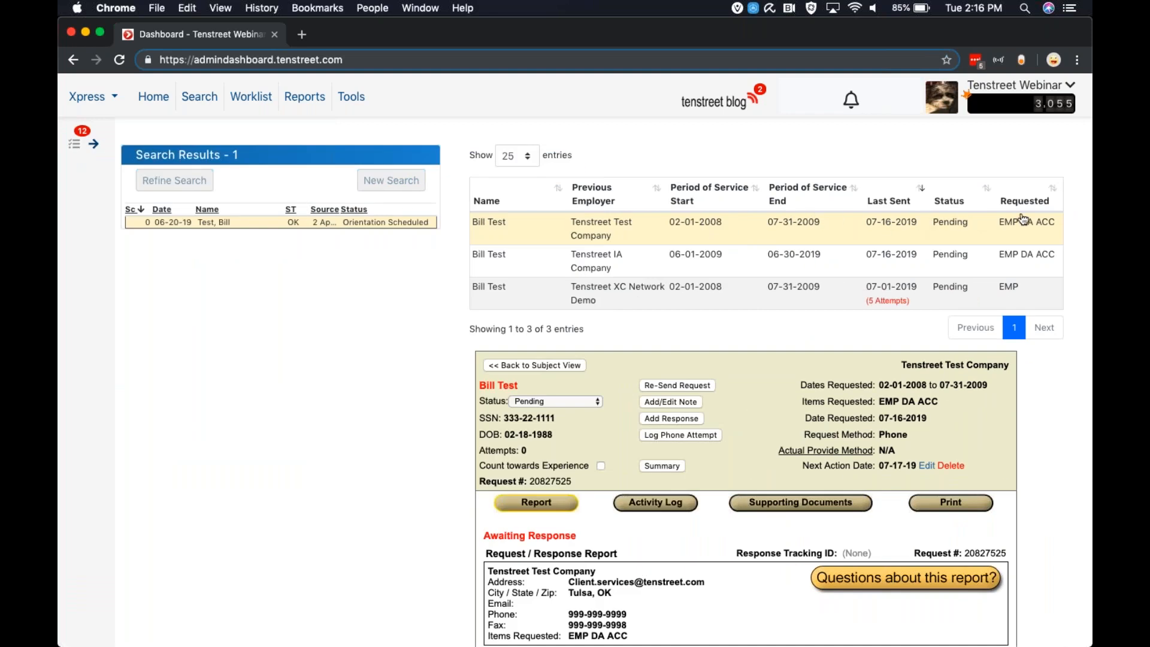
Review the Tenstreet IA Company and Tenstreet Test Company request details
scroll(902, 305, "down", 1)
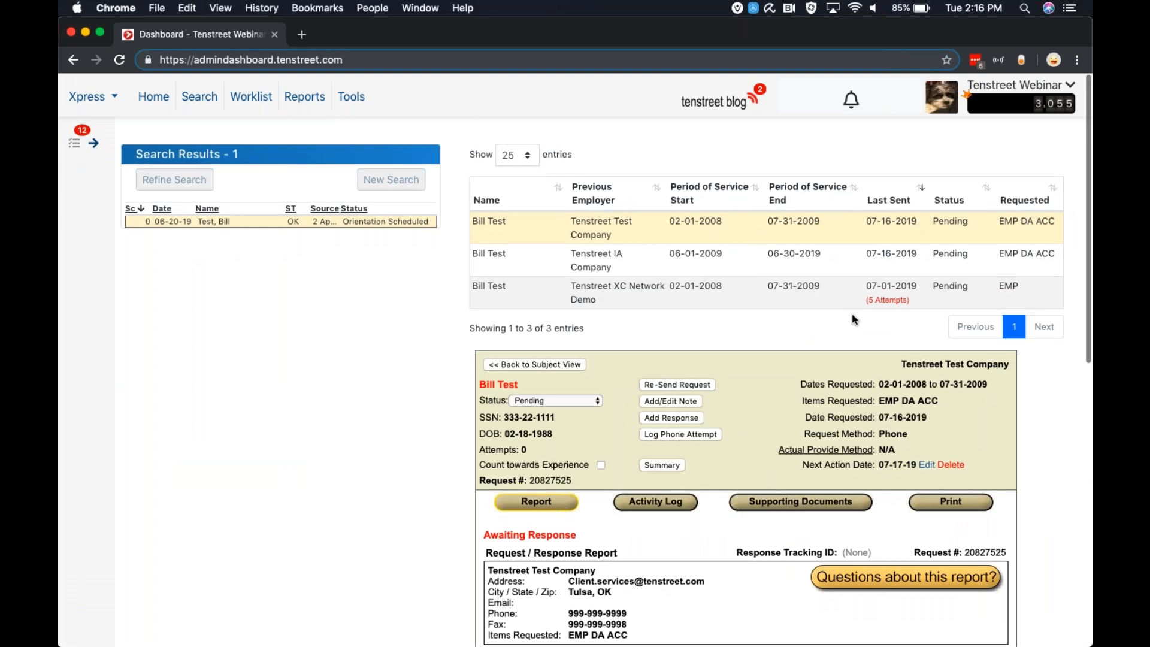
left_click(633, 258)
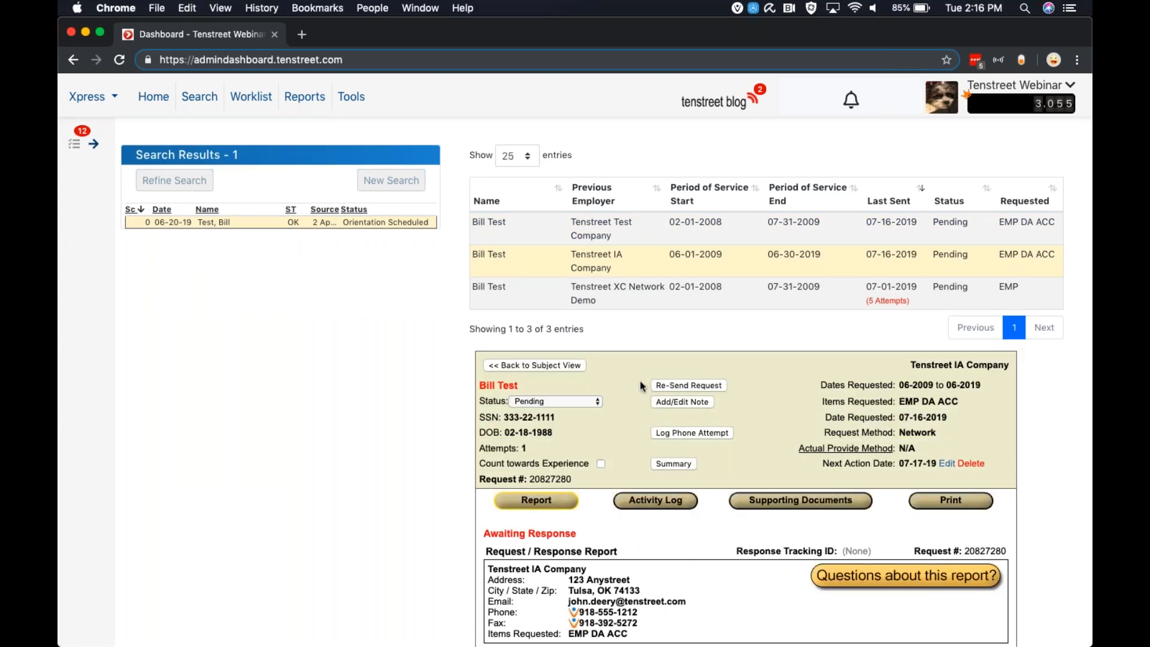
left_click(602, 241)
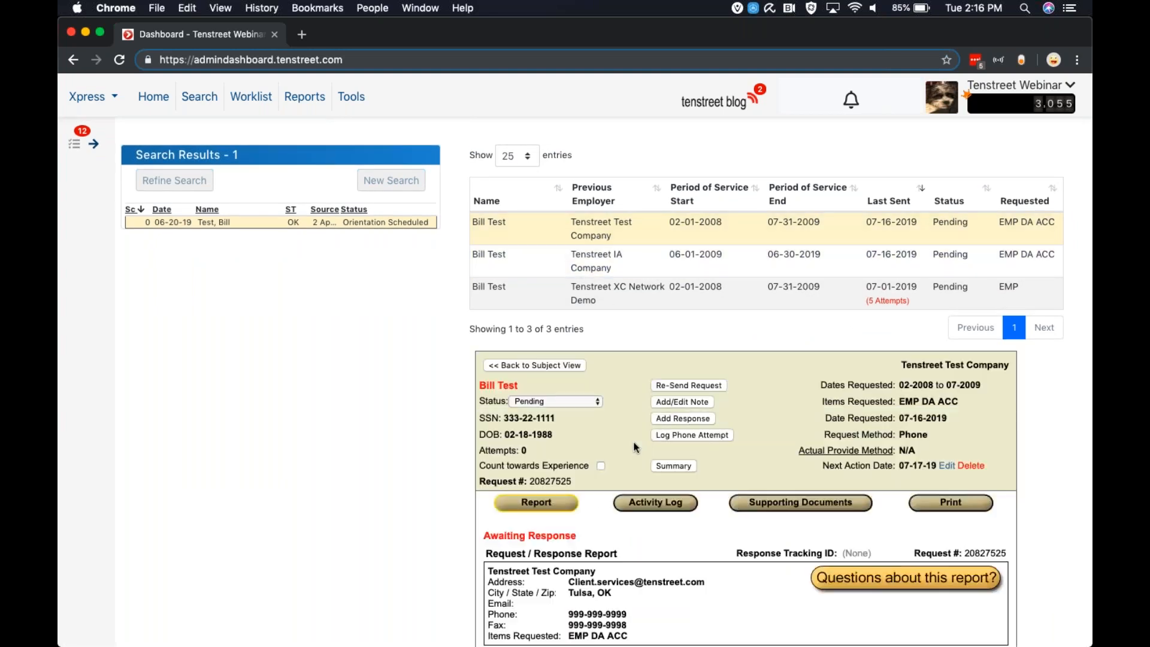
scroll(775, 429, "down", 5)
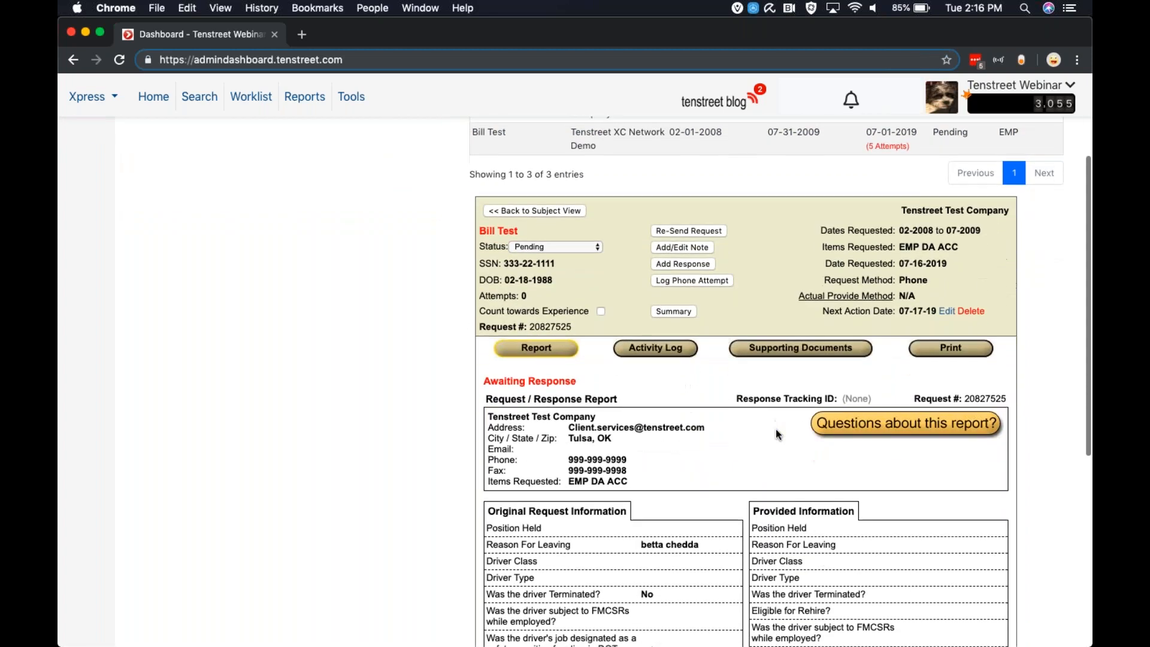
scroll(775, 429, "down", 1)
scroll(804, 192, "down", 1)
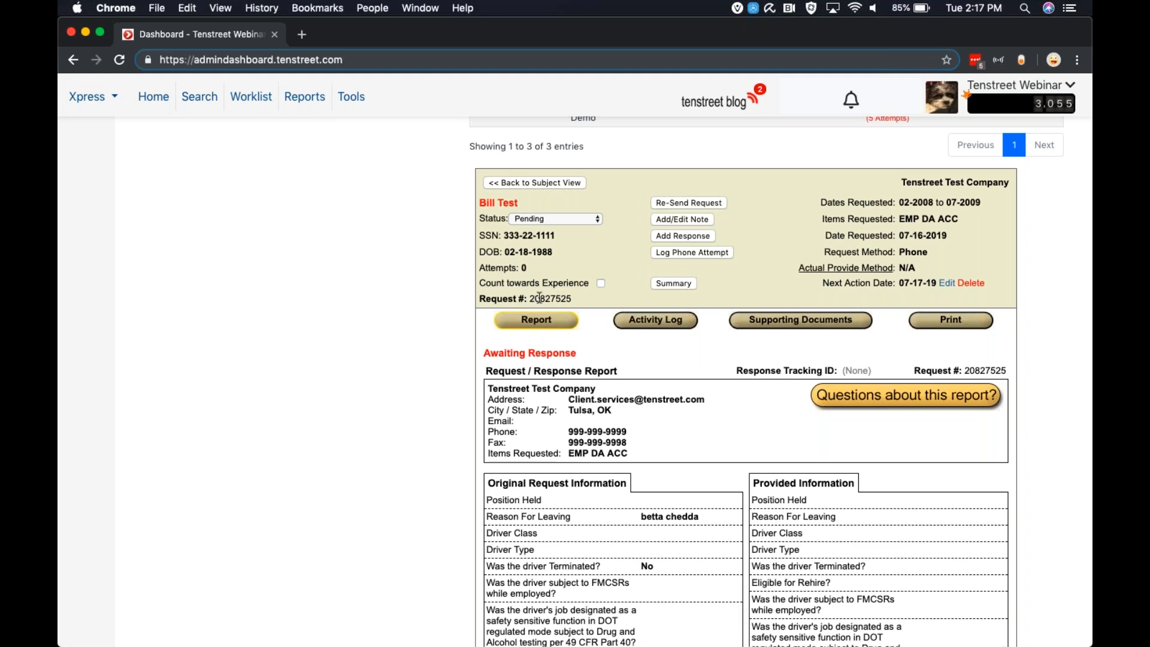
Try to set the Tenstreet Test Company request's status to Cancel, then back out of the confirmation
left_click(525, 220)
left_click(533, 220)
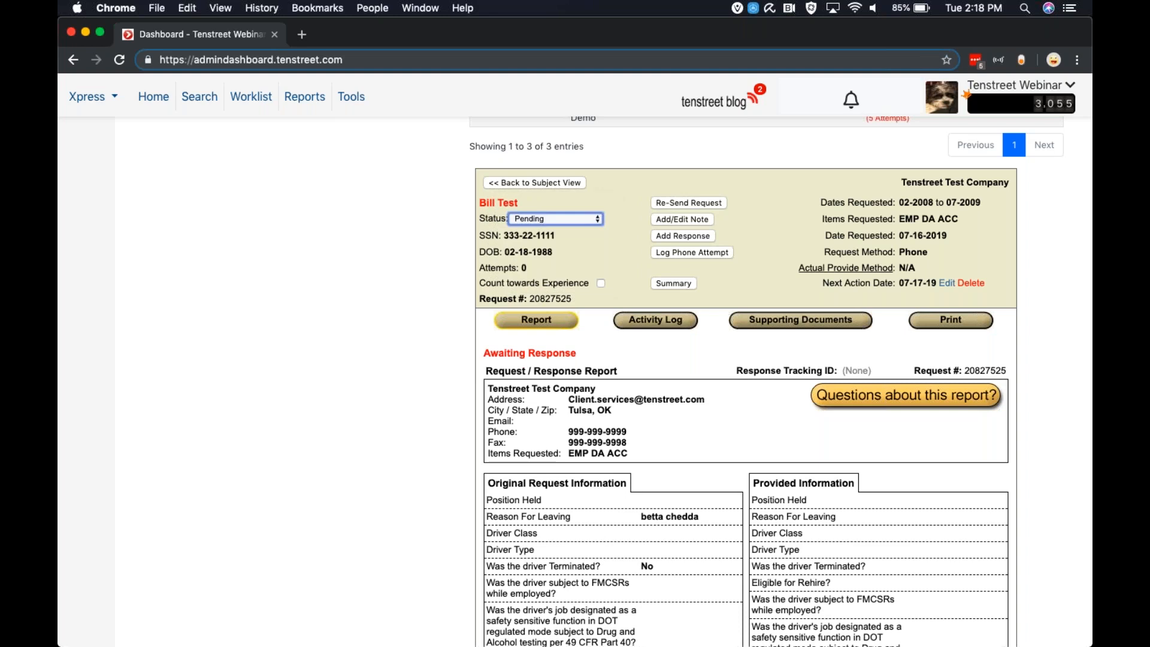
left_click(537, 220)
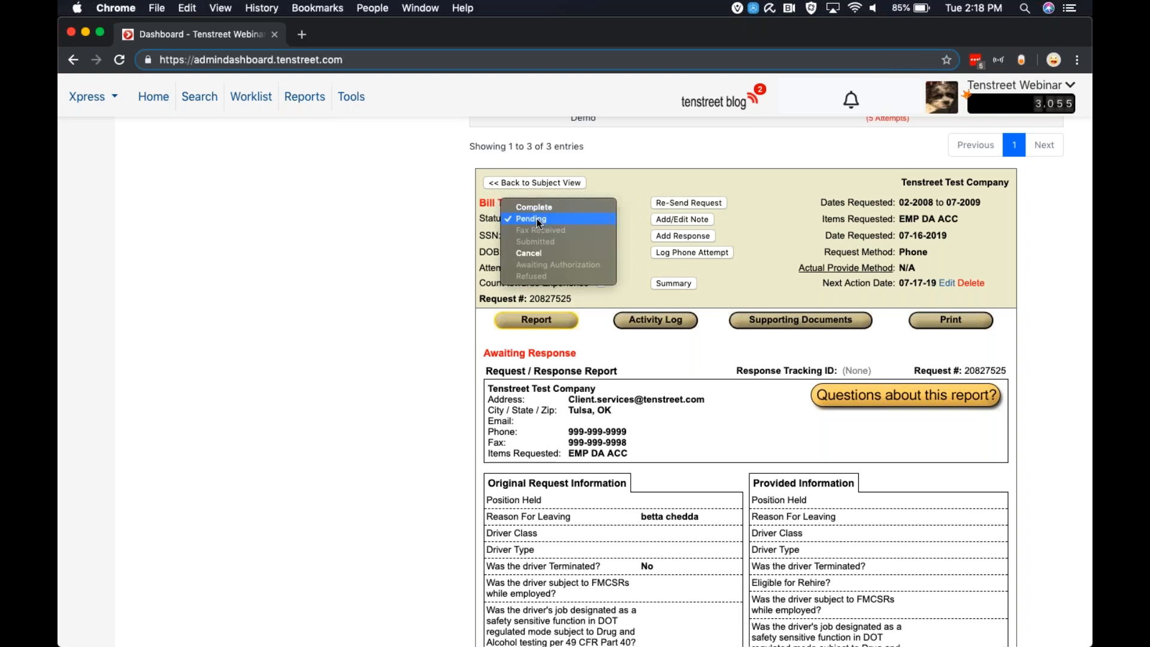
left_click(547, 253)
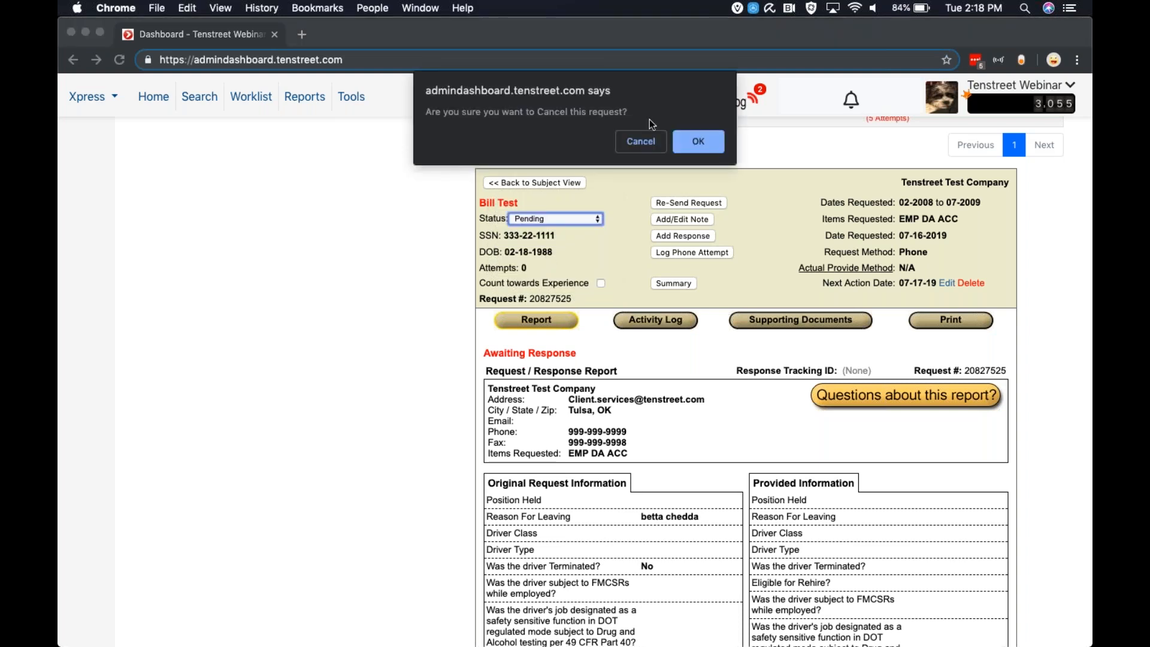
left_click(639, 139)
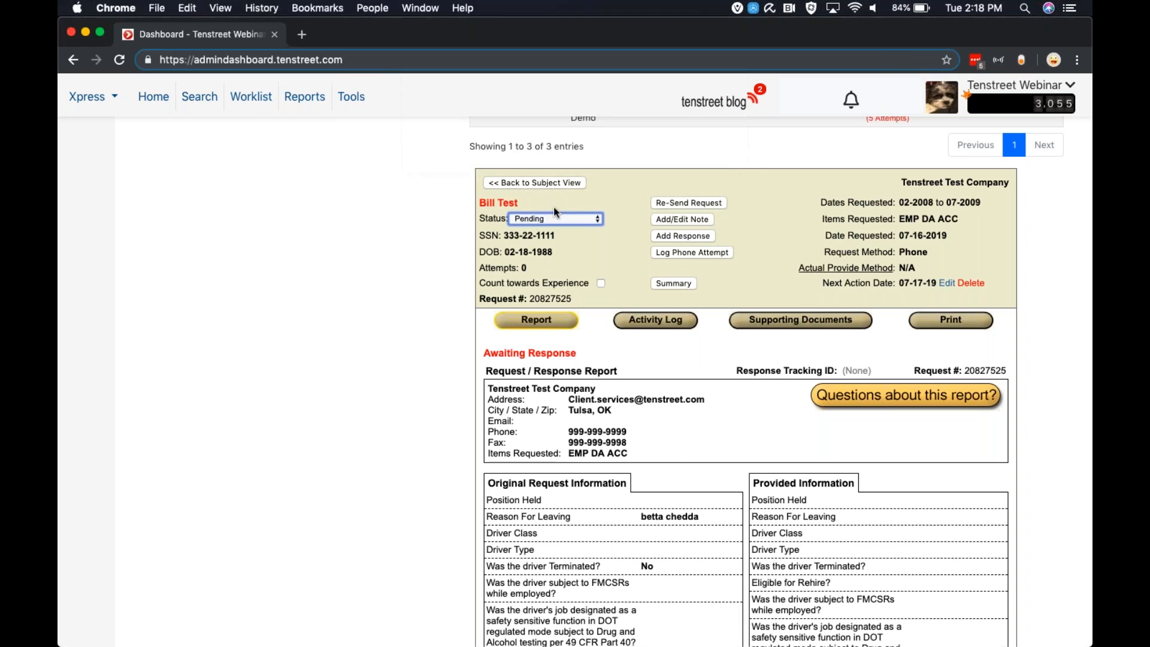
Examine the request's status options without changing them
left_click(516, 217)
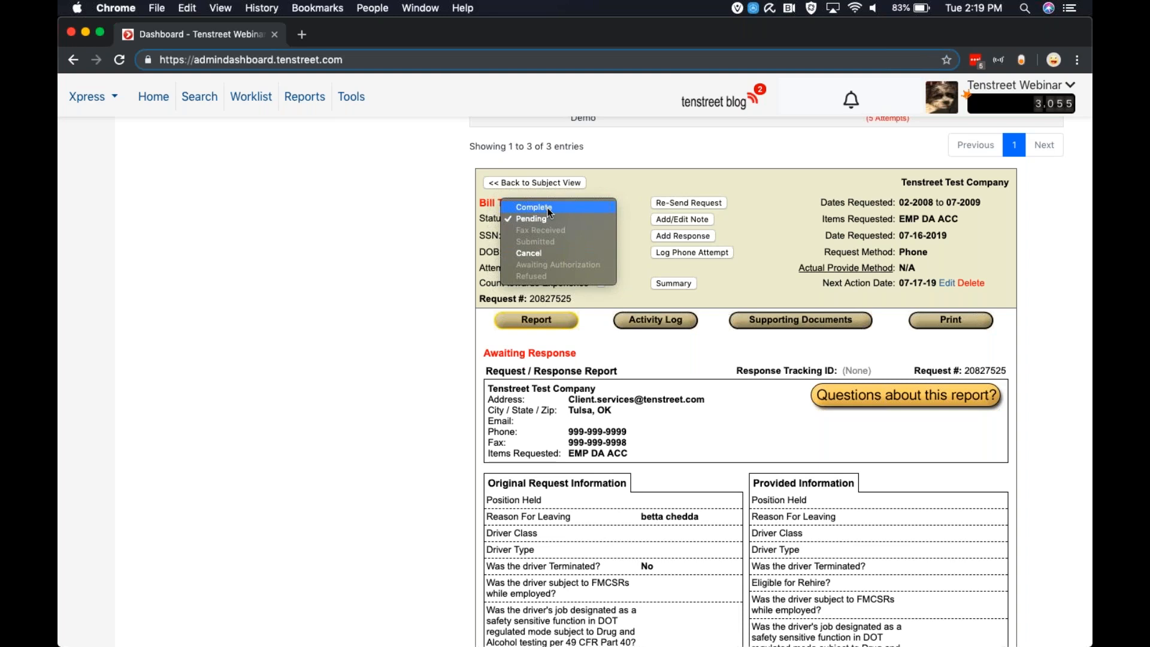
left_click(425, 219)
scroll(682, 293, "down", 1)
scroll(682, 292, "down", 1)
scroll(683, 291, "up", 1)
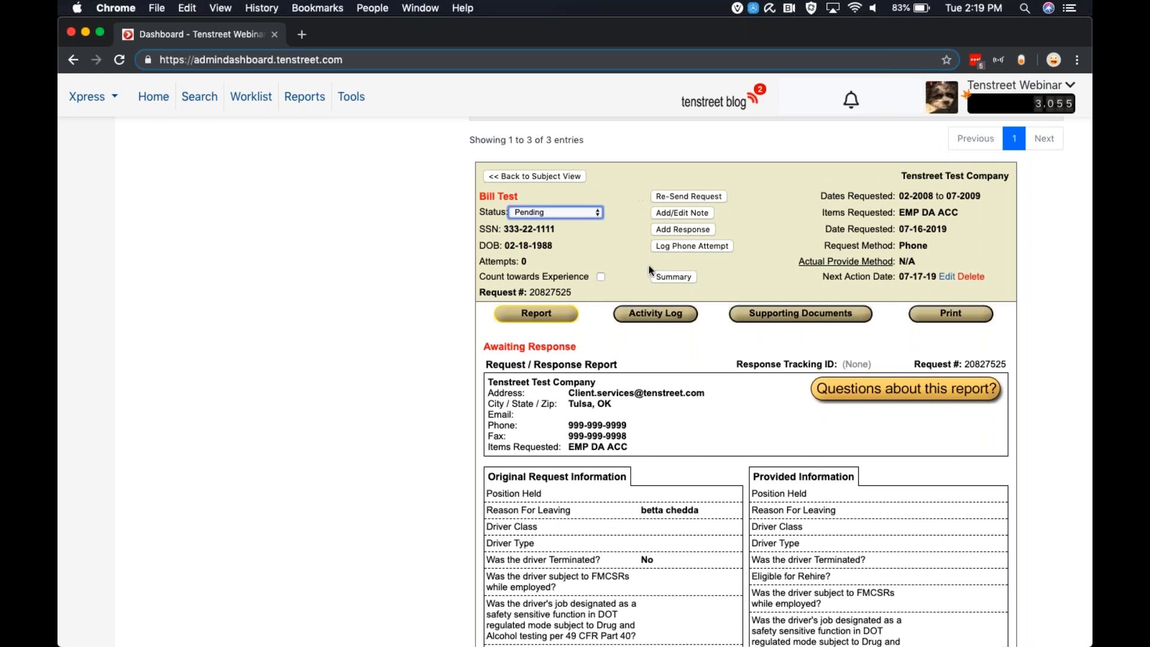
Save and re-send the Tenstreet Test Company request with its existing provider details
left_click(670, 195)
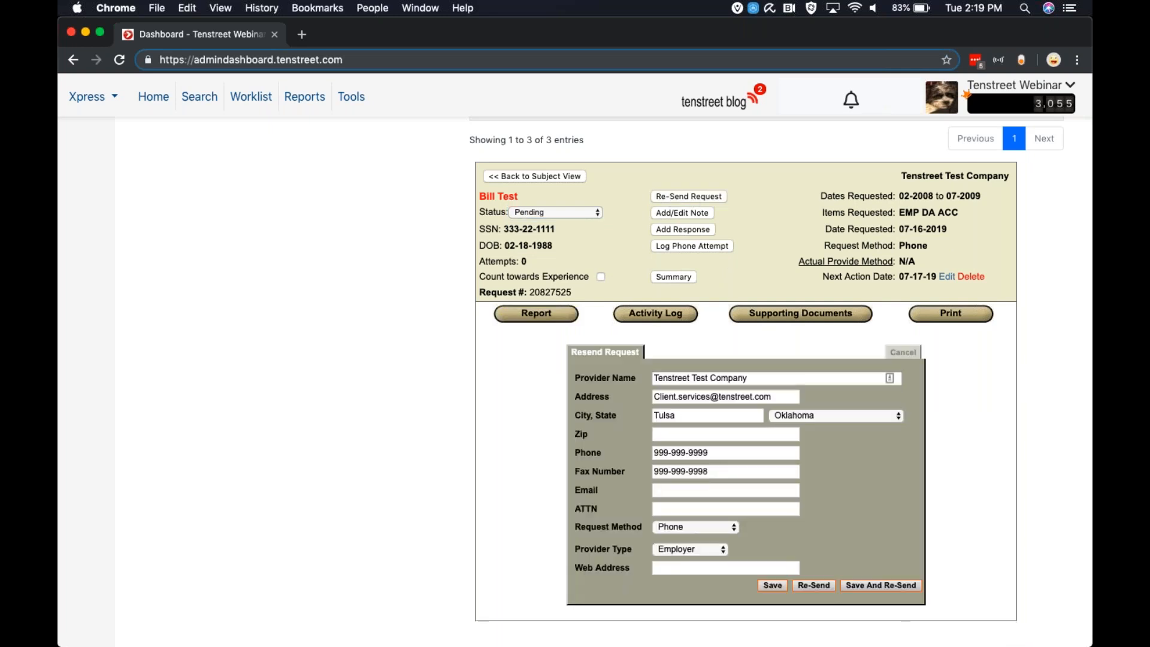
scroll(607, 552, "down", 1)
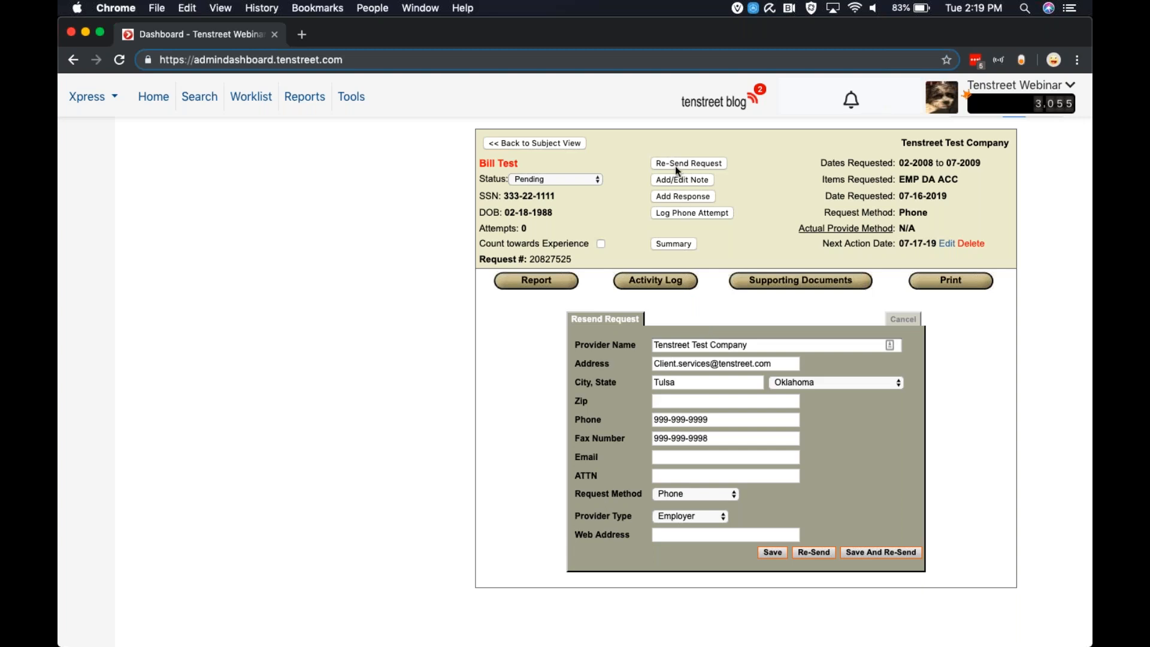
left_click(729, 438)
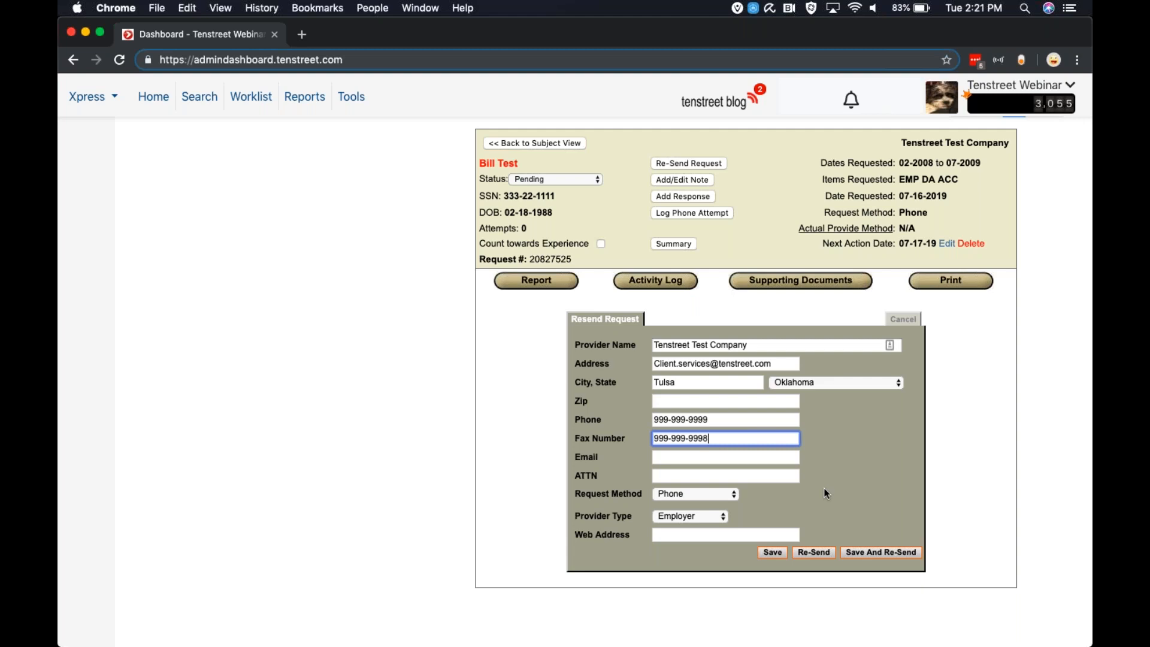
scroll(824, 487, "down", 1)
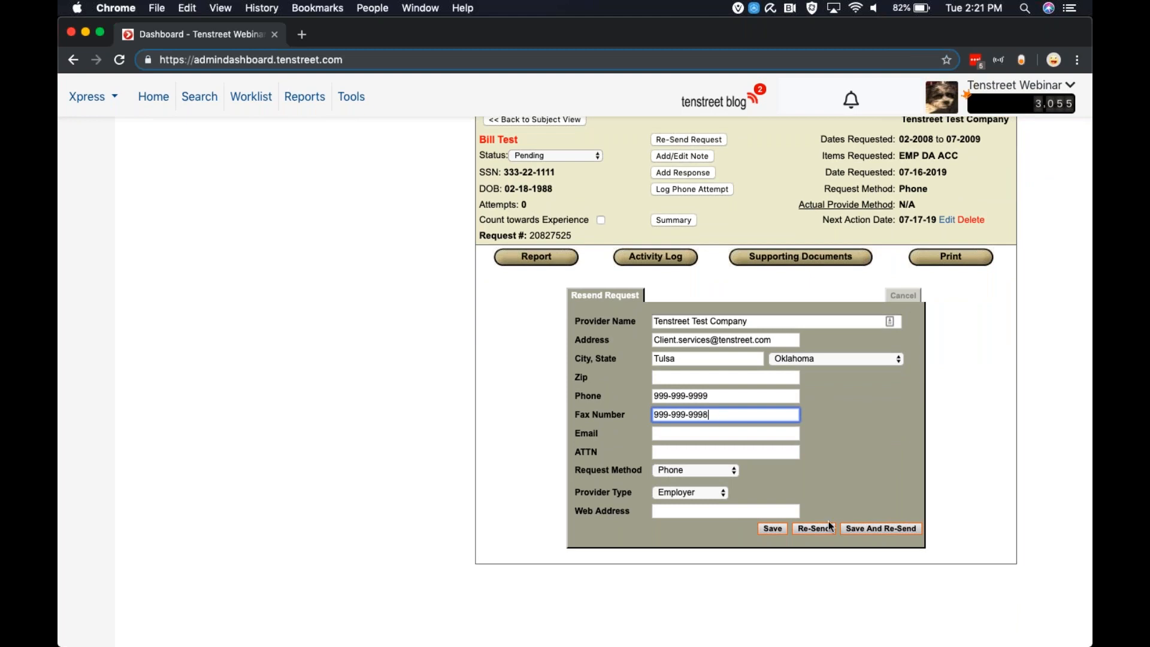
left_click(863, 529)
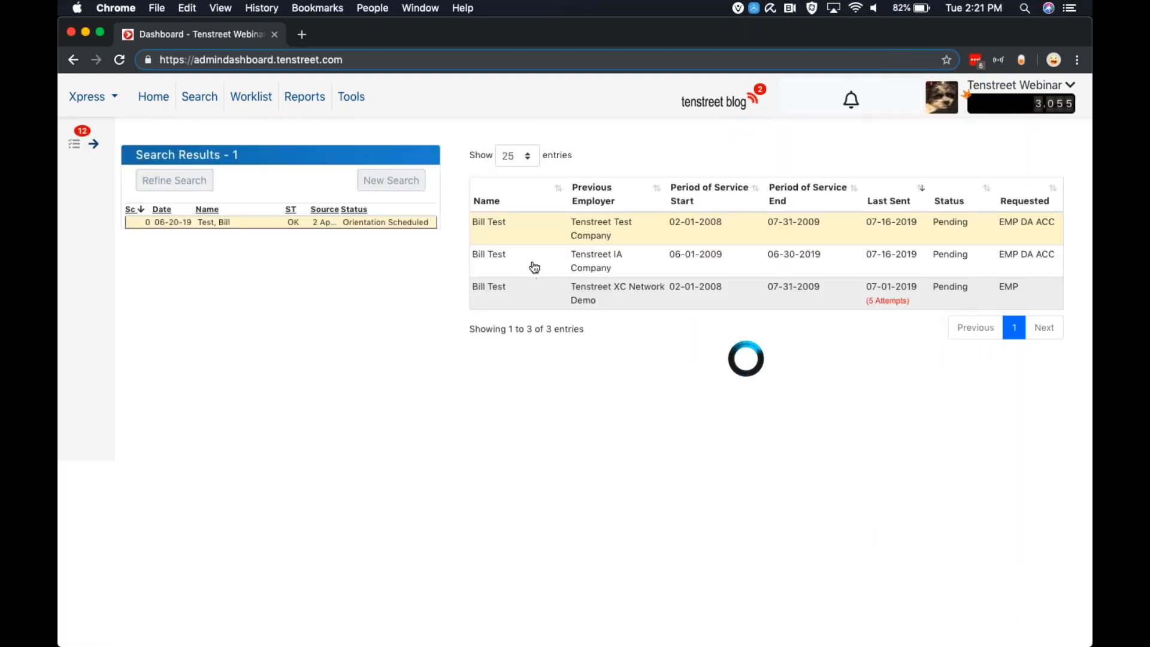
Add the processing note Test to the request and reopen it to check
scroll(534, 267, "down", 2)
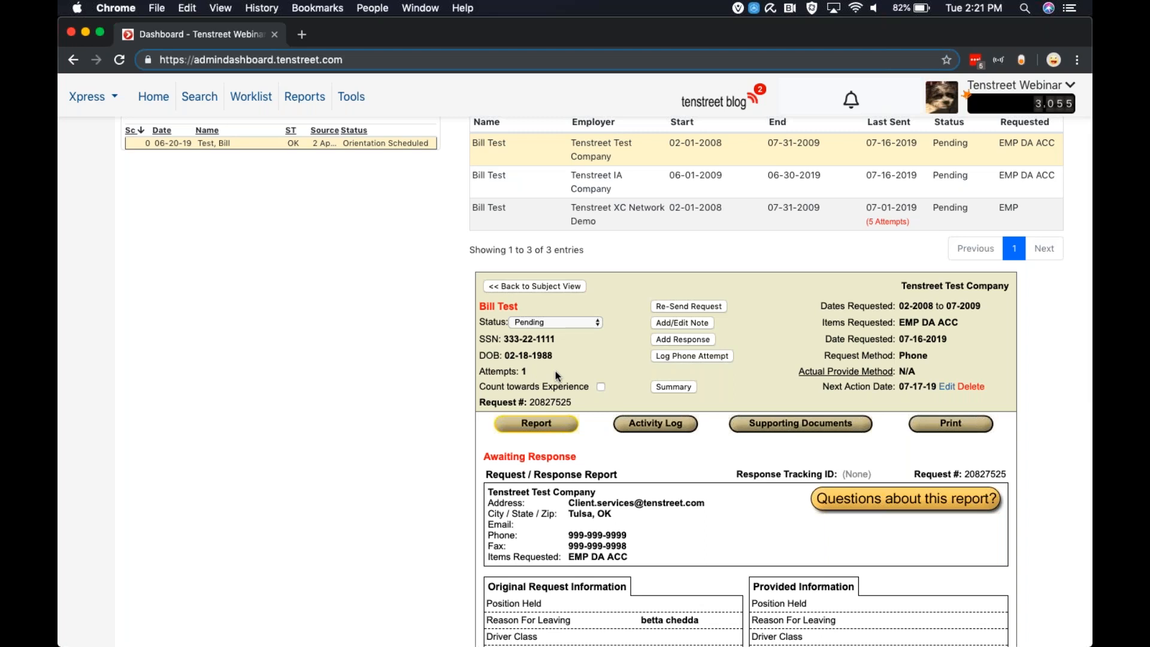
left_click(680, 324)
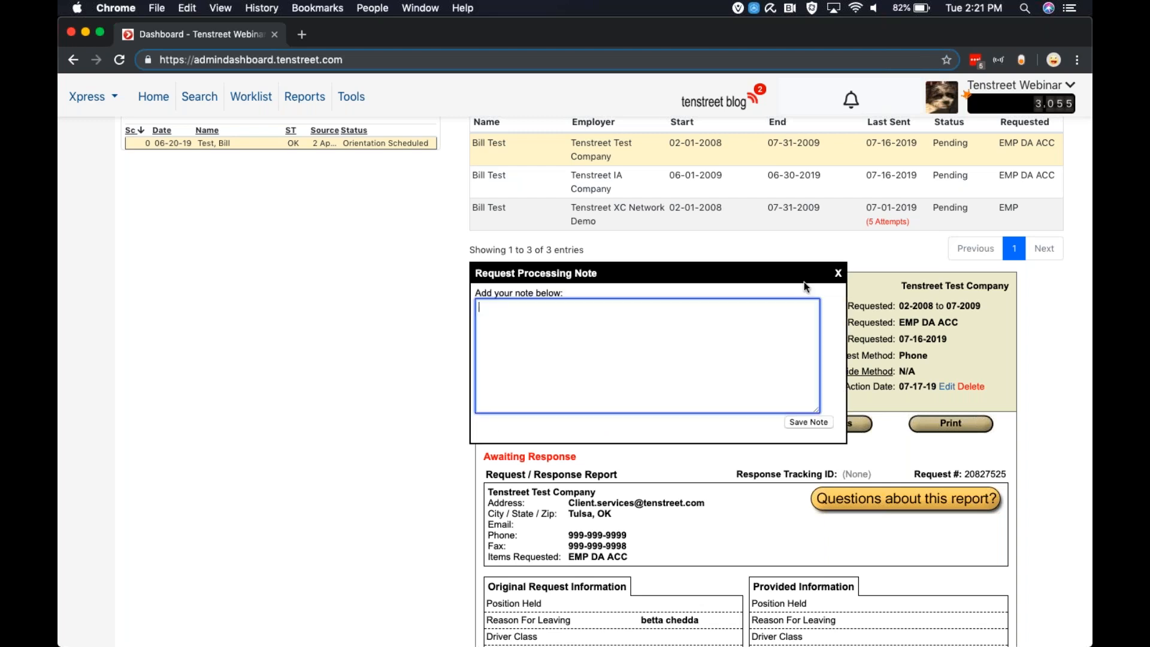
type("Test")
left_click(815, 427)
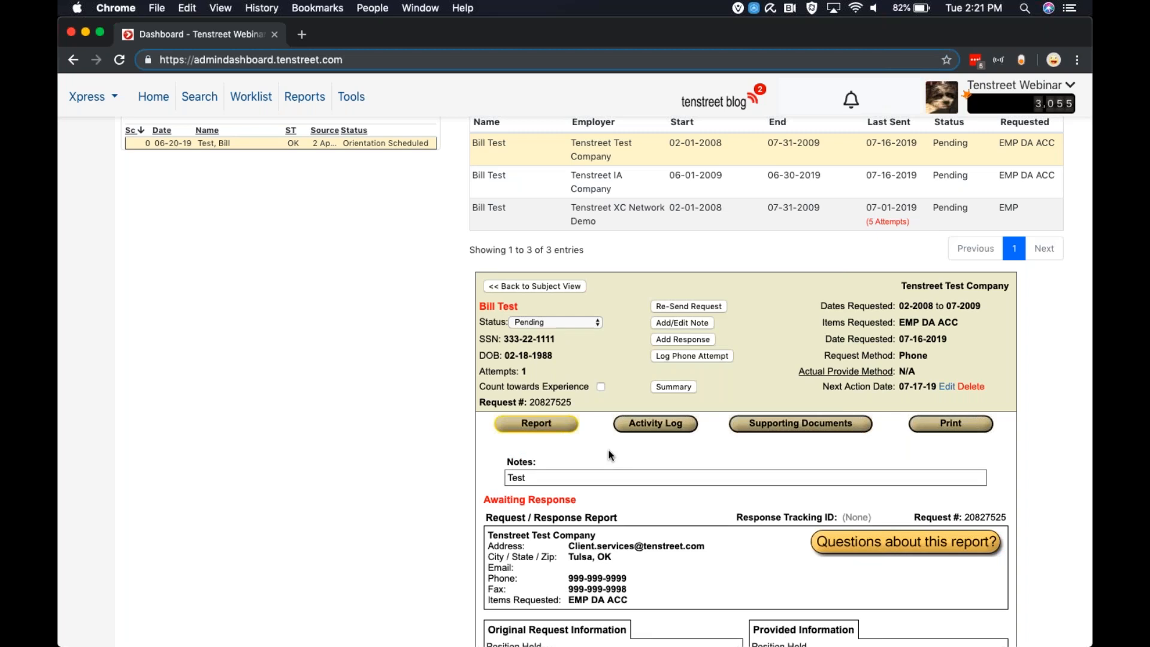
left_click(675, 324)
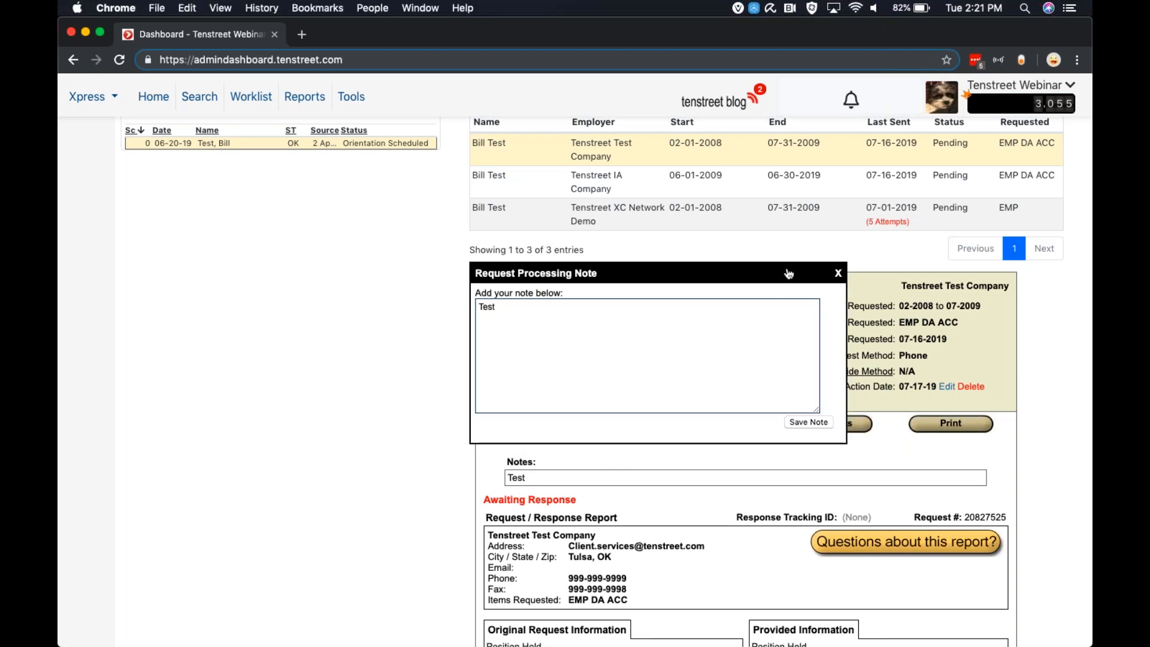
left_click(838, 275)
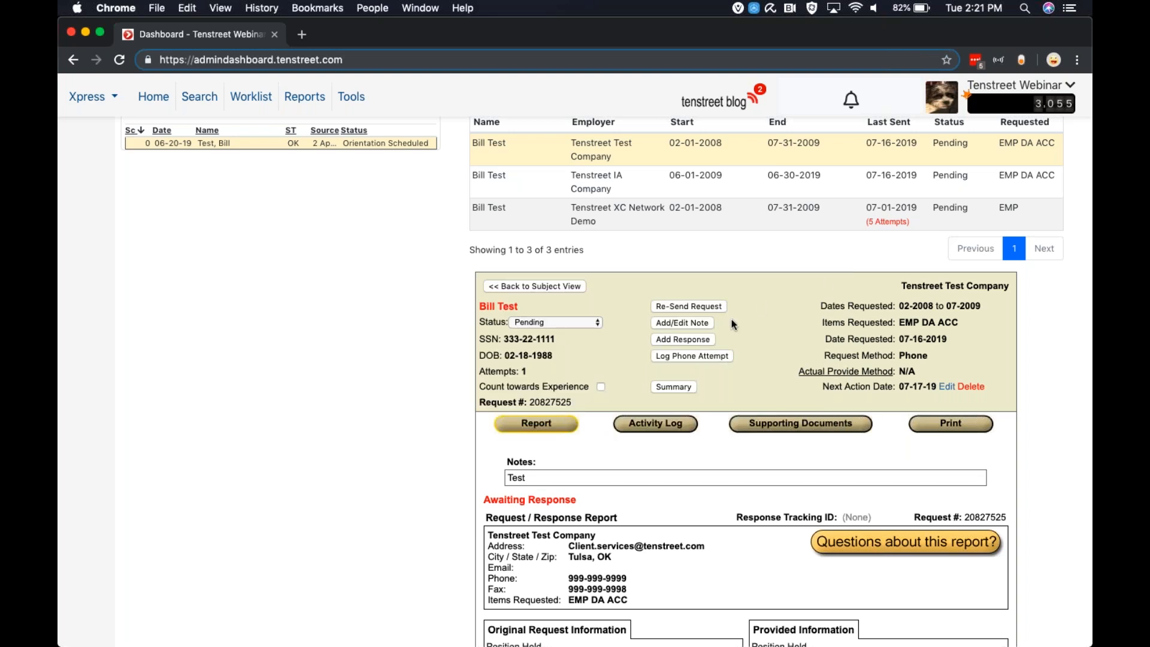
Open a response form for the request and enter DriverFacts as the information source
left_click(667, 339)
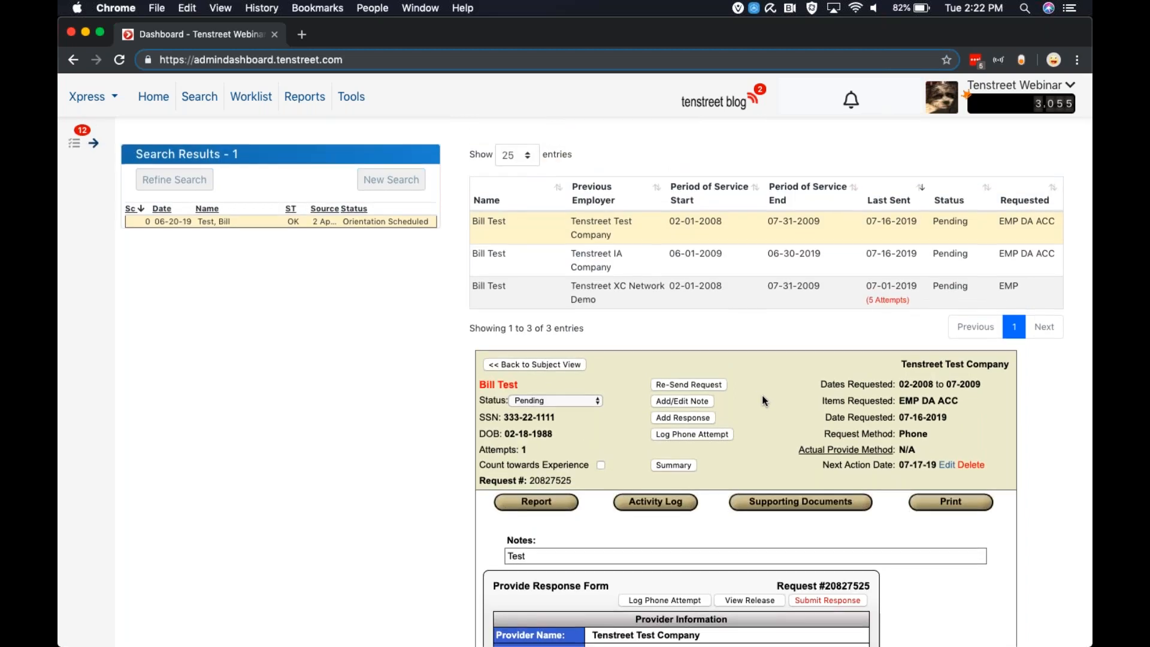
scroll(761, 394, "down", 3)
scroll(762, 394, "down", 1)
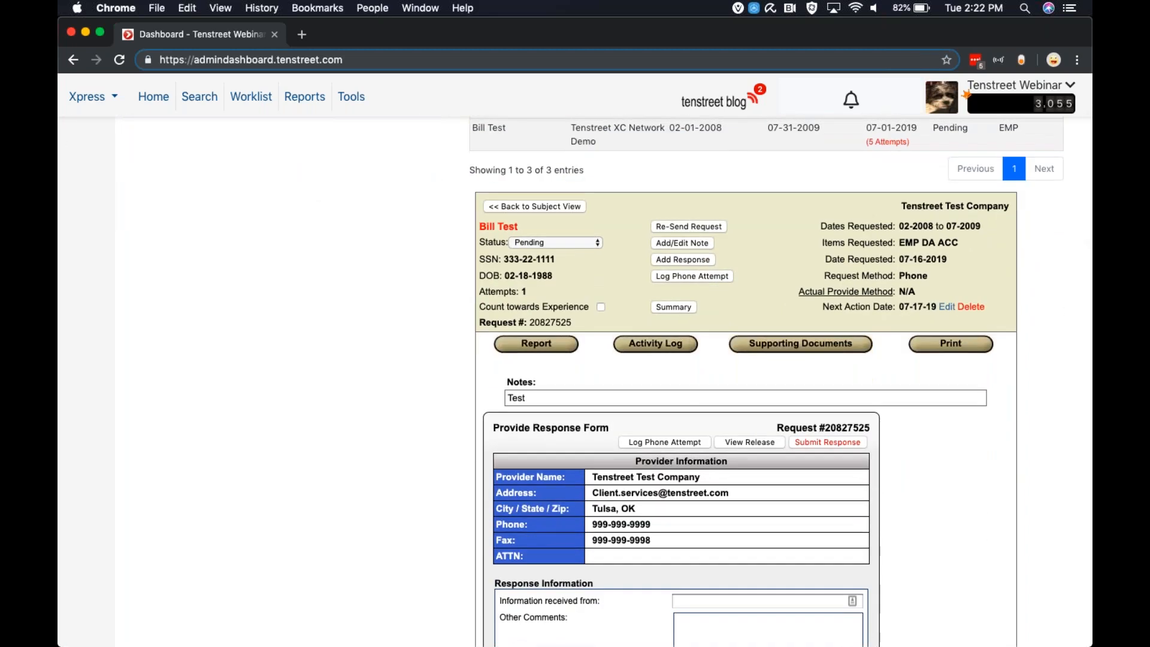
scroll(700, 435, "down", 3)
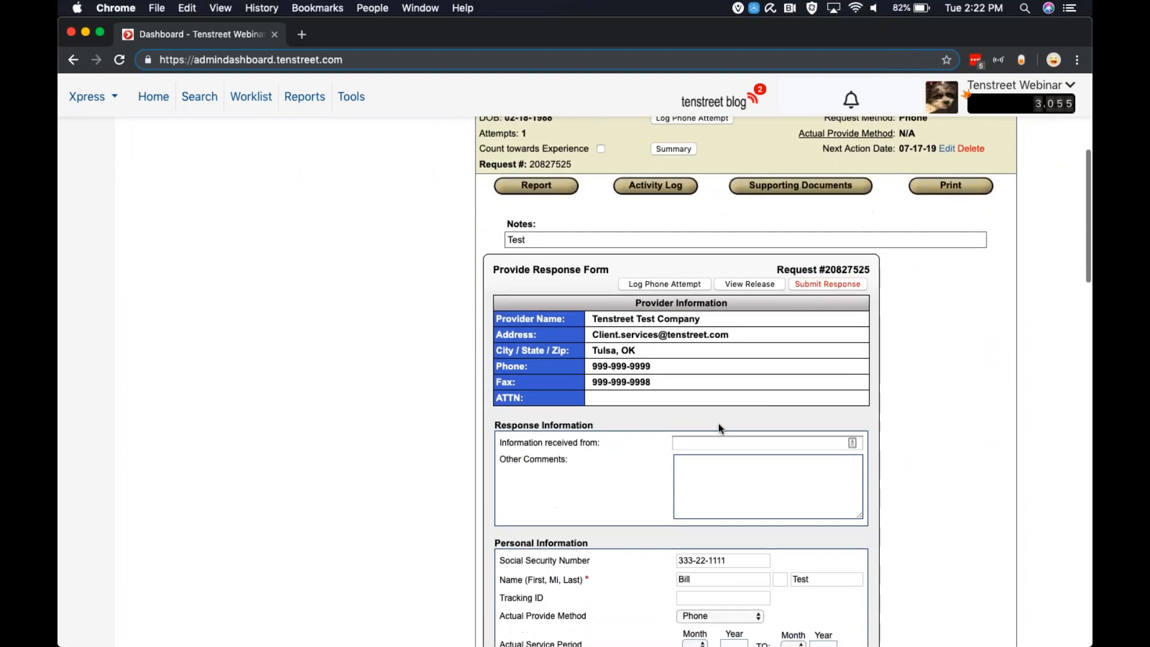
left_click(690, 442)
type("DriverFacts")
key("Tab")
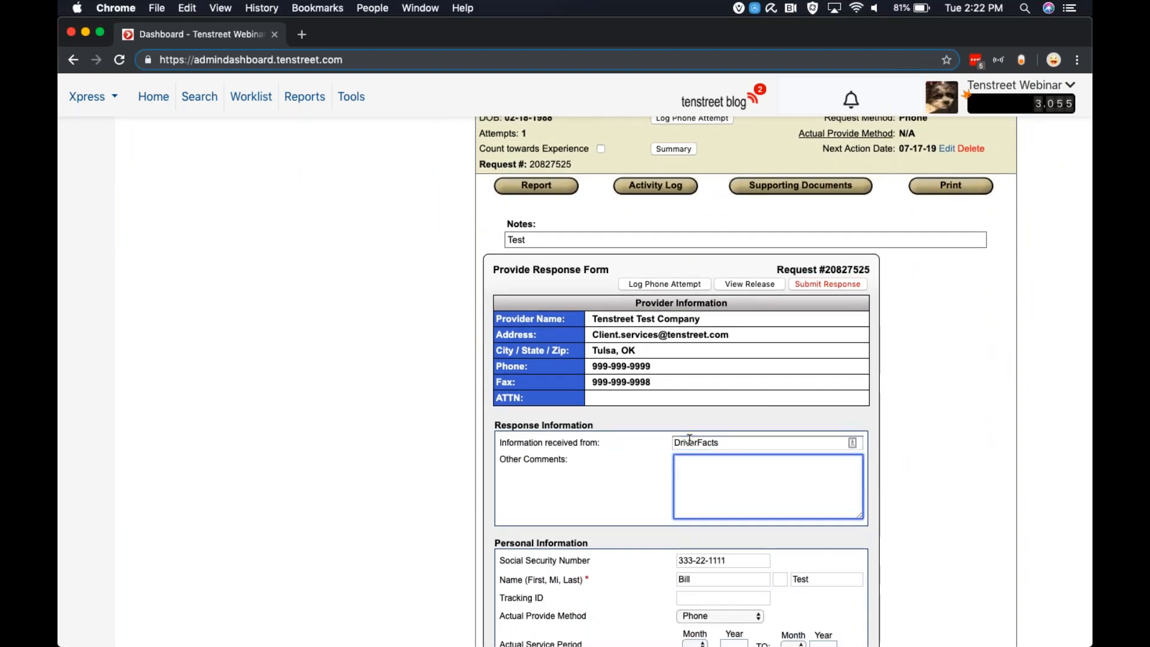
Enter the comment 'request sent 7/16/19 received 7/16' in the response form
type("a")
type("request sent")
type(" 7")
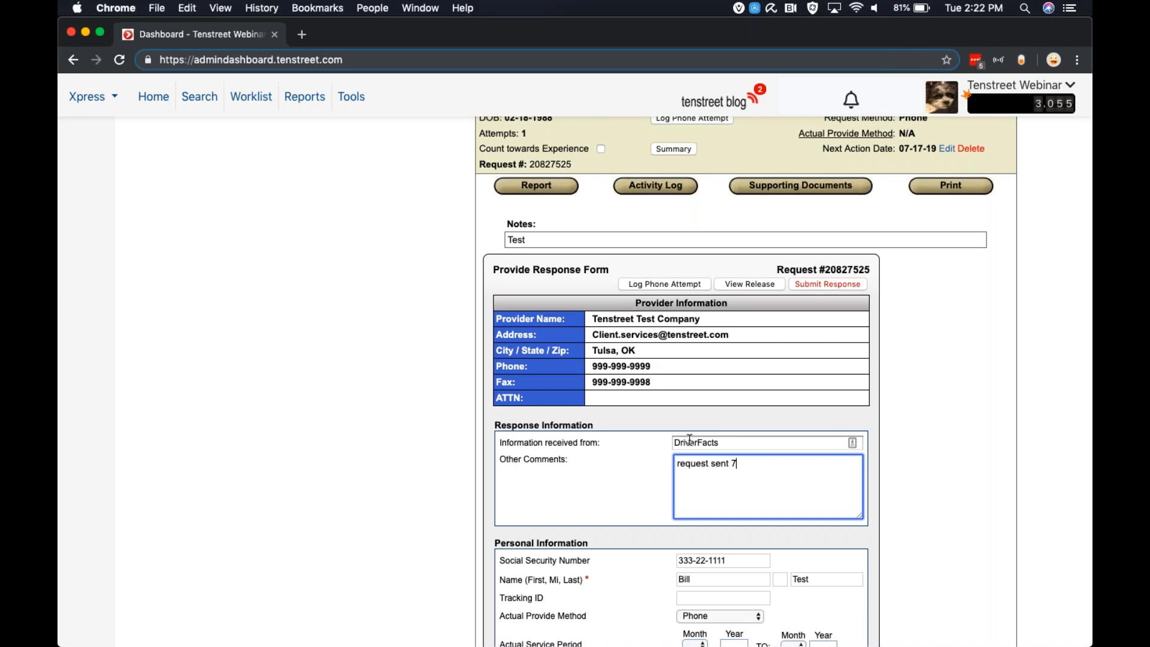
type("/16/19 received 7/16")
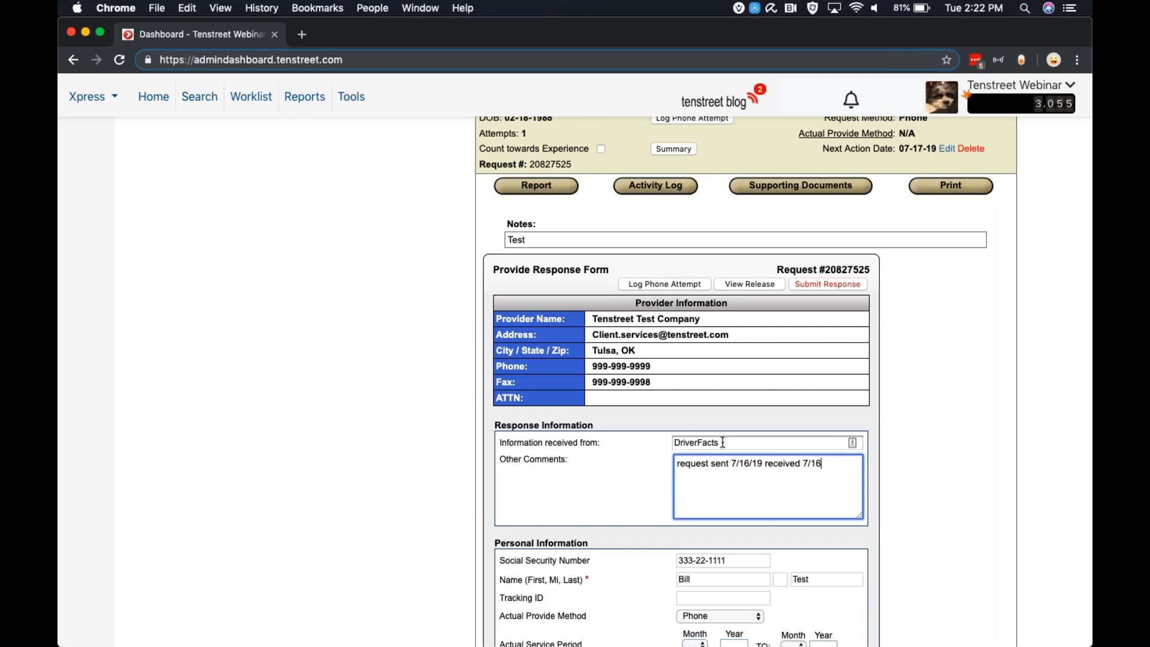
scroll(831, 491, "down", 5)
scroll(832, 491, "down", 5)
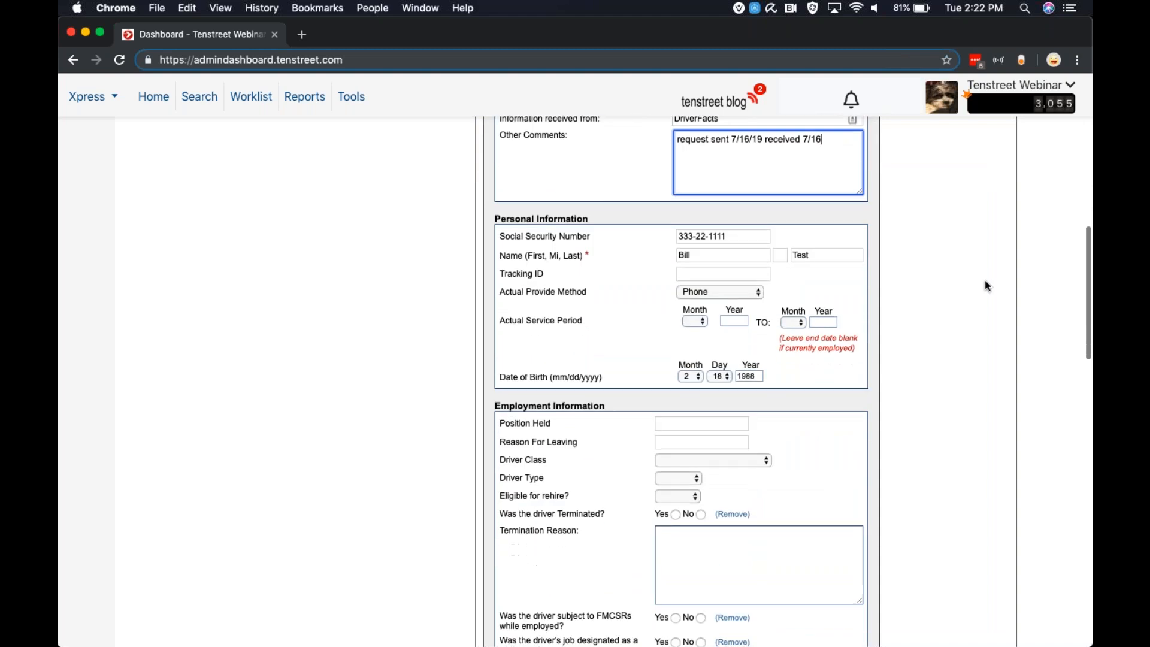
Set the actual service period in the response form from month 1, 2015 to month 2, 2019
scroll(970, 284, "down", 2)
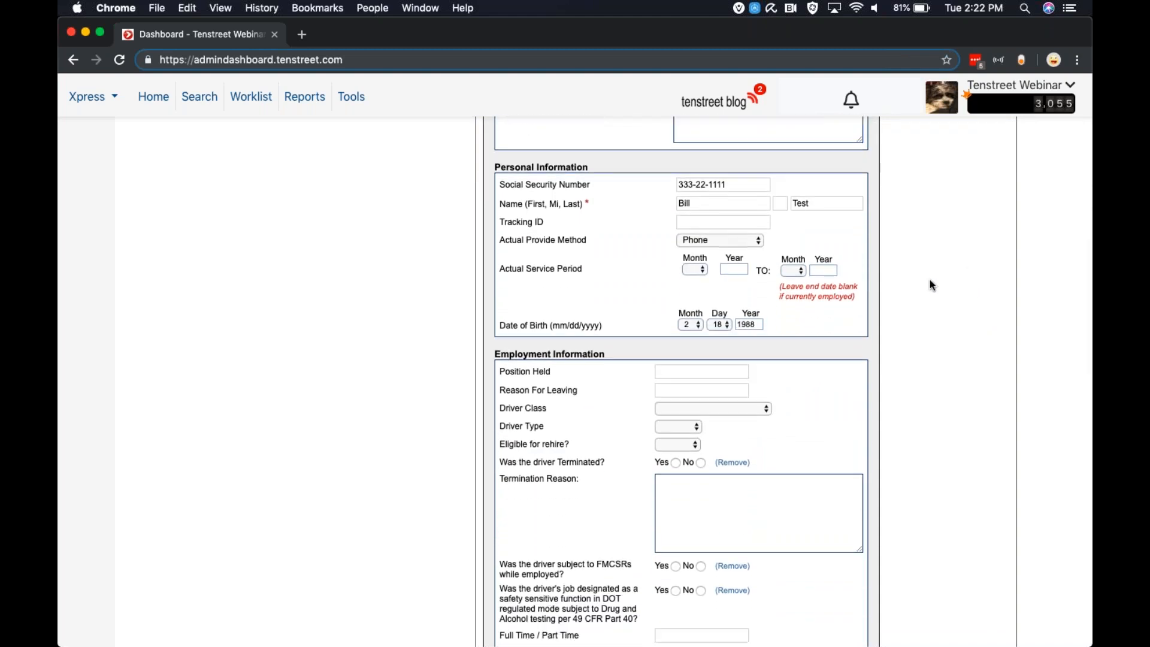
left_click(689, 269)
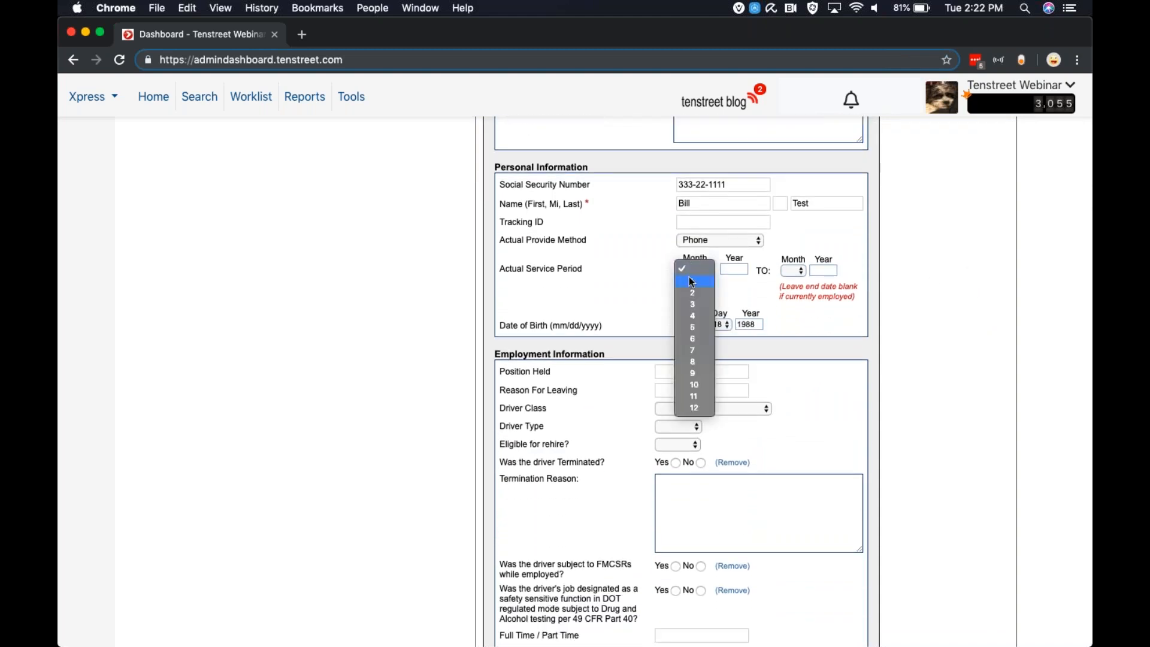
left_click(694, 279)
left_click(730, 268)
type("20")
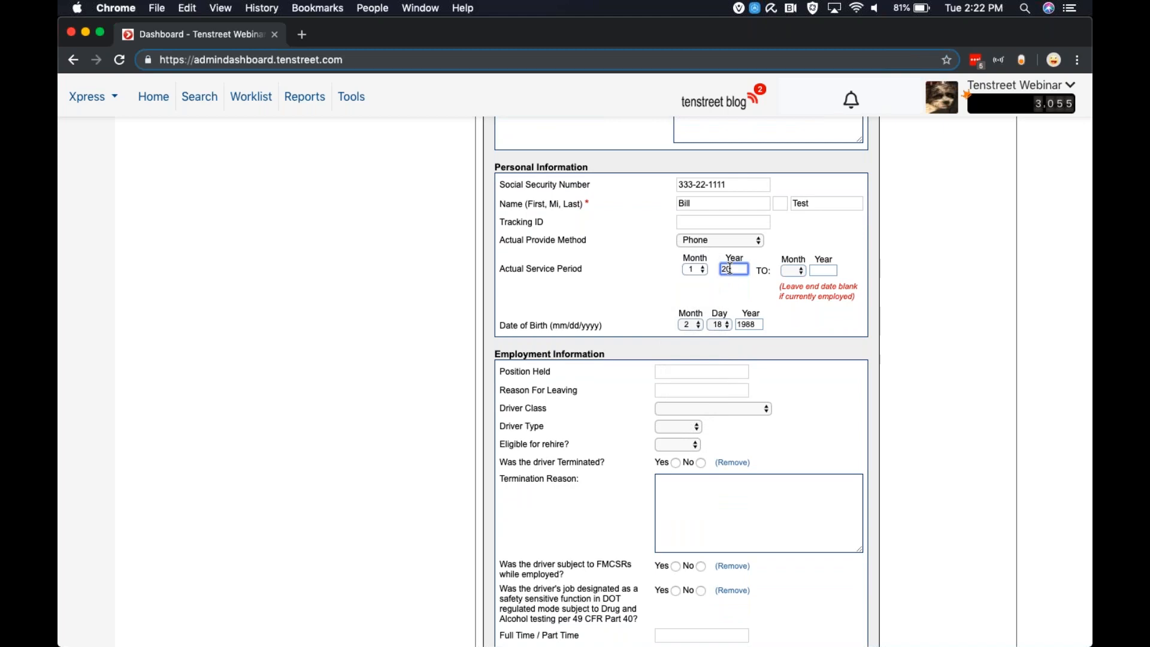
key("Tab")
type("2")
key("Tab")
type("2019")
left_click(886, 339)
Answer No to all drug and alcohol questions at once
scroll(653, 230, "down", 4)
scroll(653, 233, "down", 15)
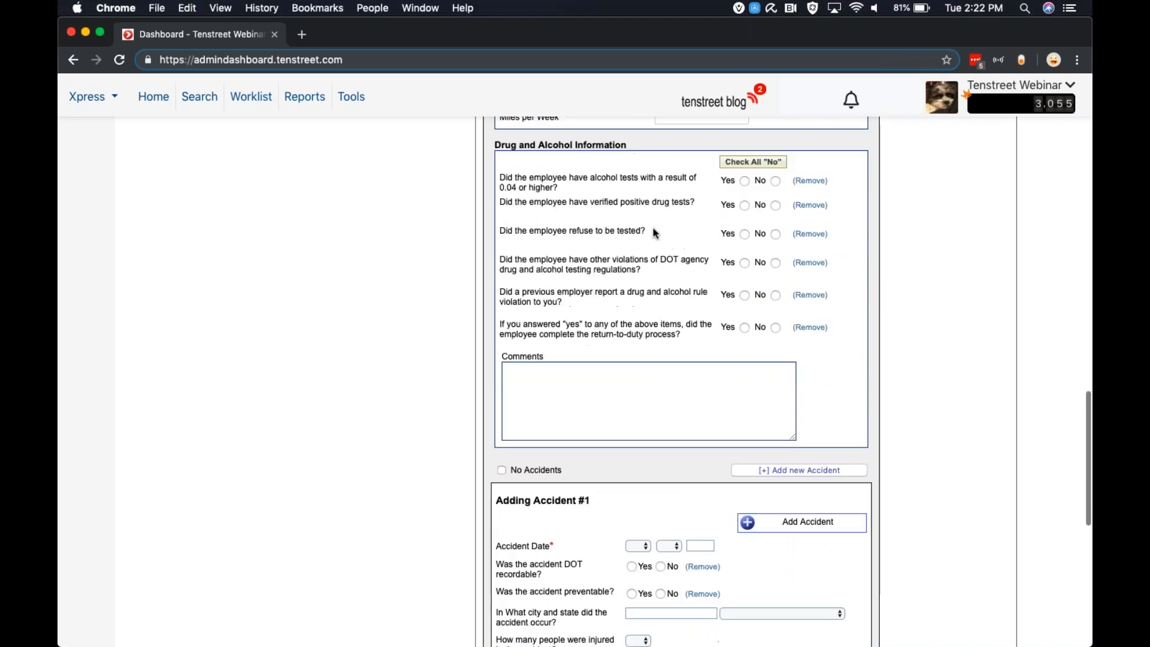
scroll(652, 227, "up", 1)
left_click(753, 184)
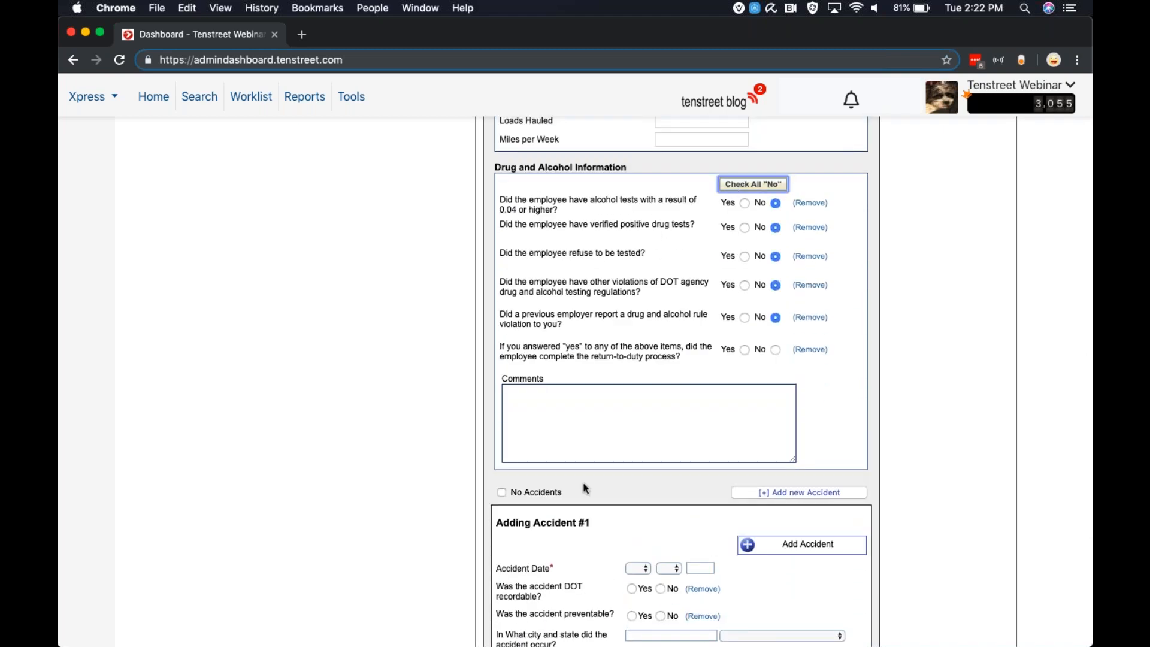
Mark the applicant as having no accidents and submit the response
scroll(504, 501, "down", 5)
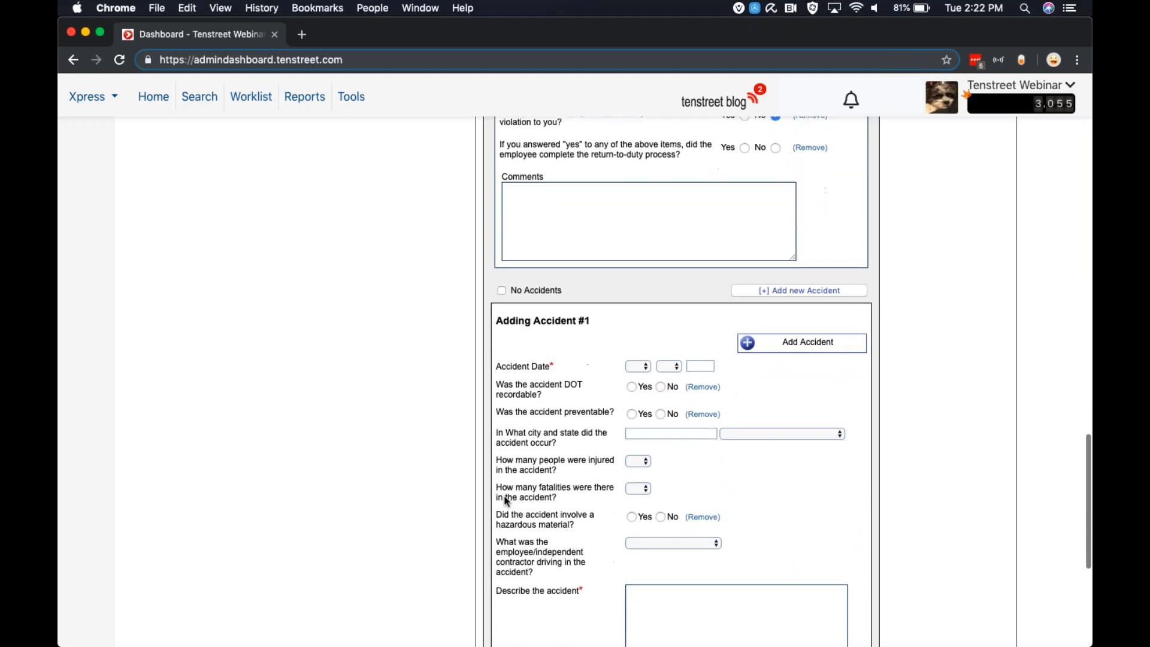
left_click(502, 290)
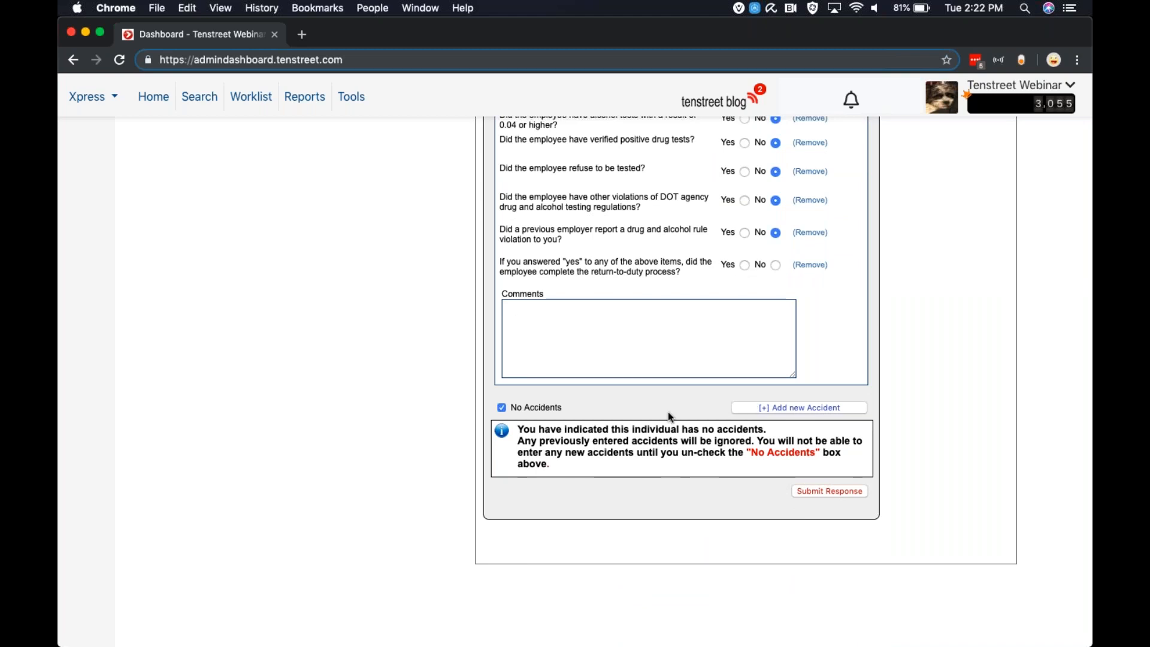
scroll(667, 411, "up", 10)
scroll(667, 411, "up", 10)
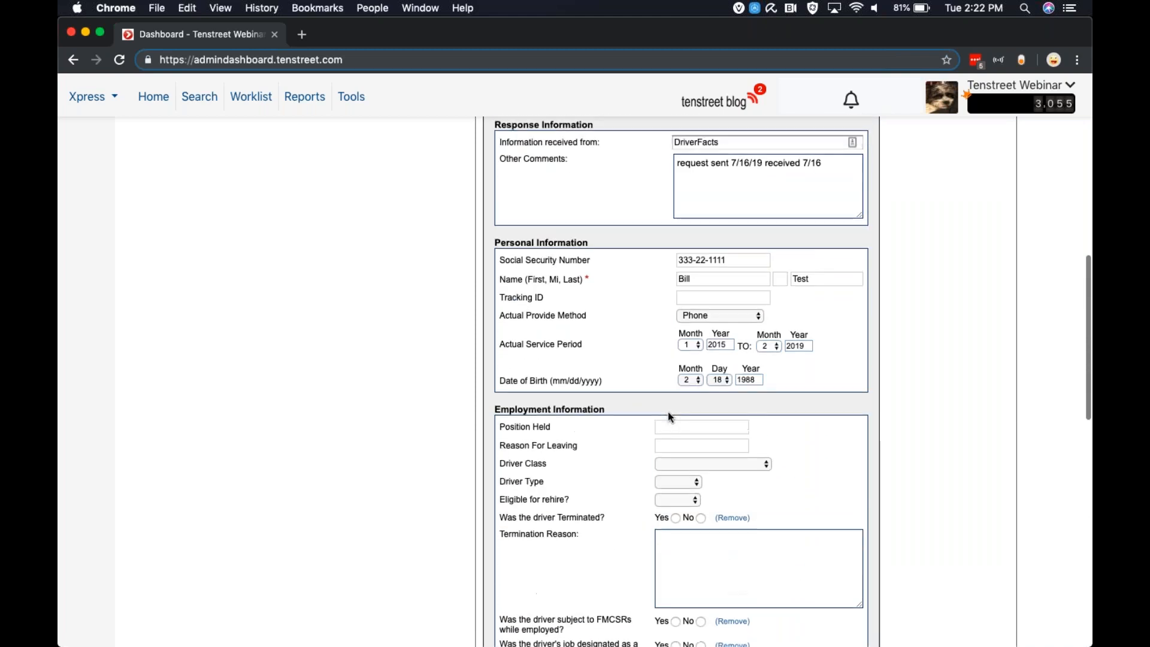
scroll(668, 411, "down", 18)
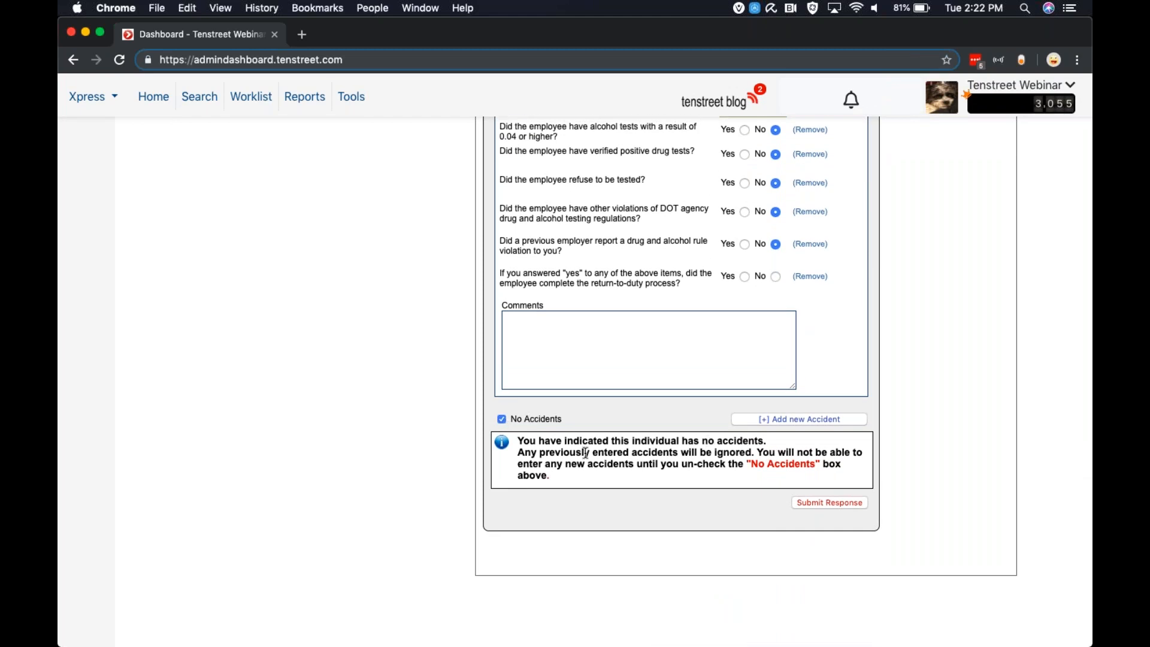
scroll(833, 563, "up", 2)
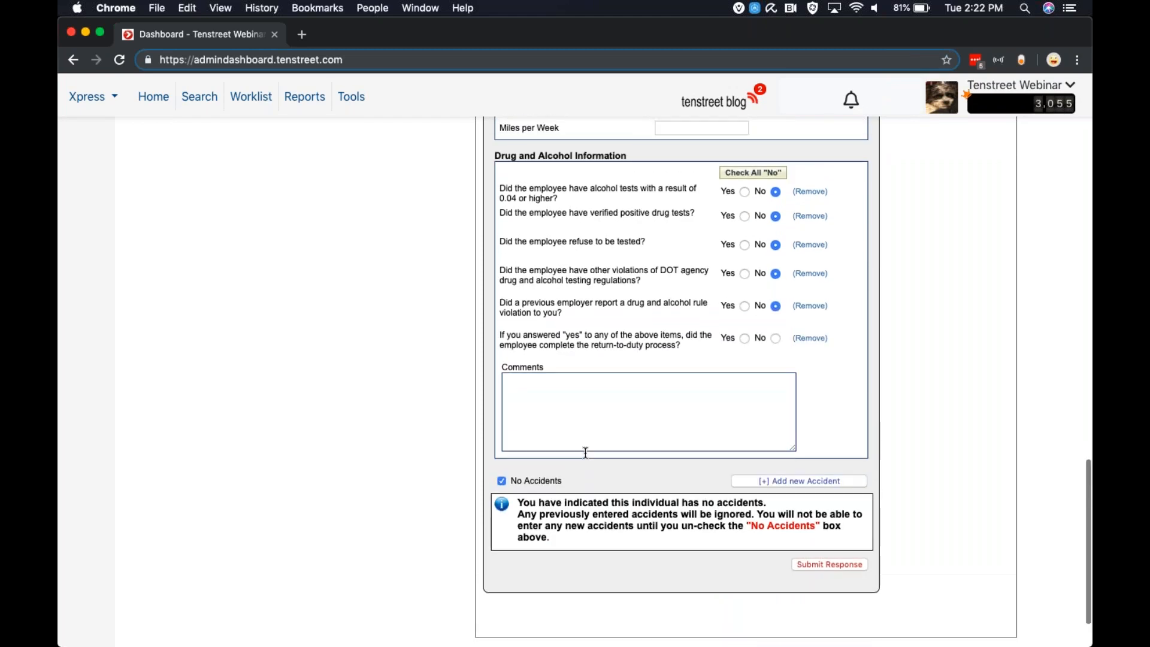
left_click(840, 565)
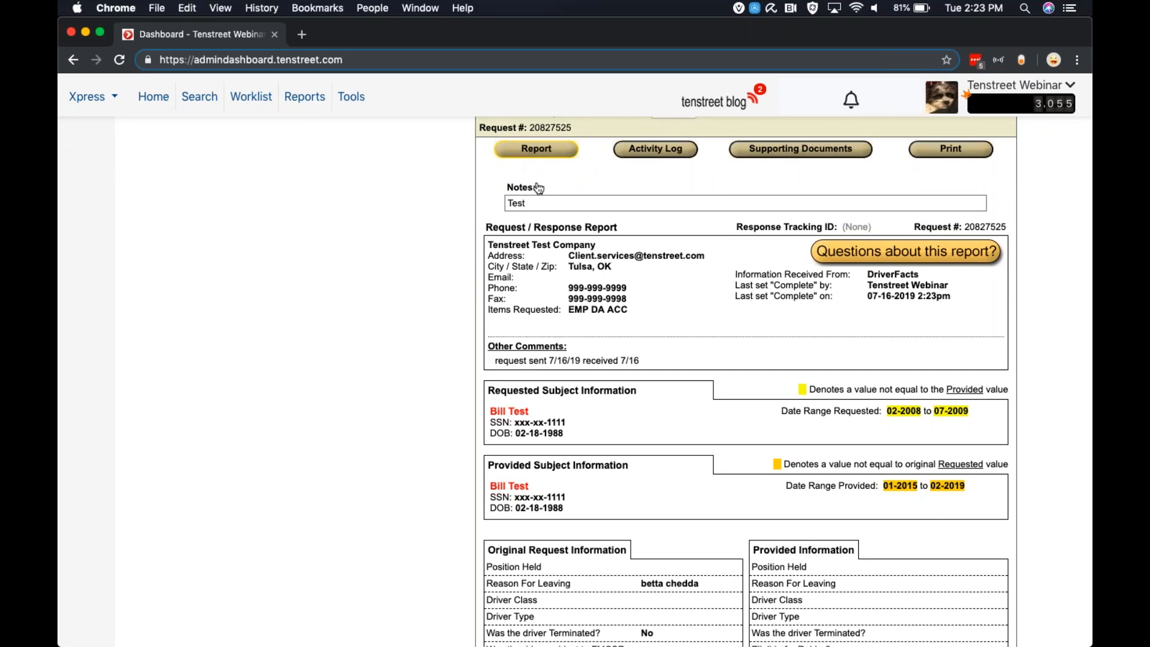
Read through the resulting request/response report down to the activity log
scroll(538, 188, "down", 1)
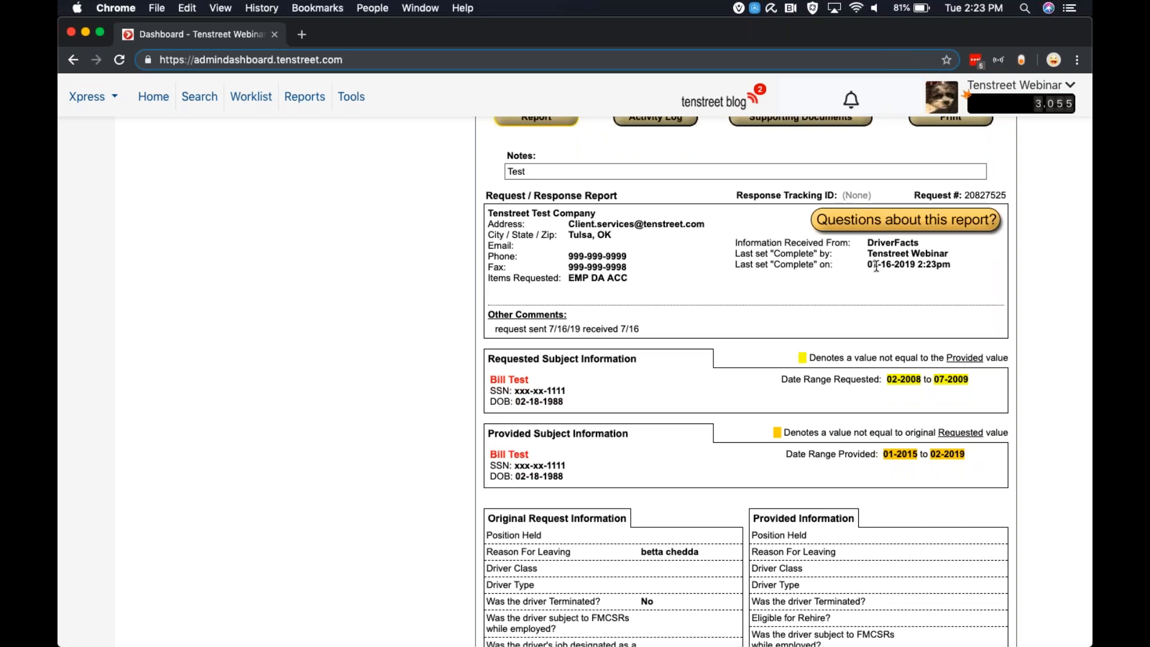
scroll(617, 310, "down", 1)
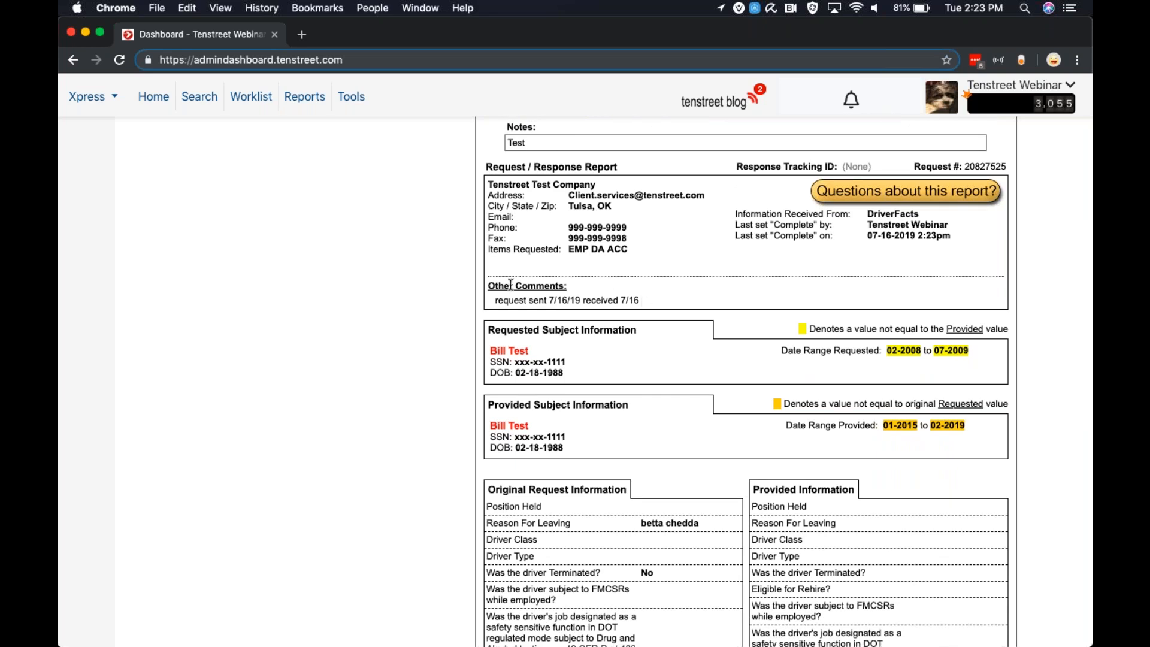
scroll(502, 306, "down", 4)
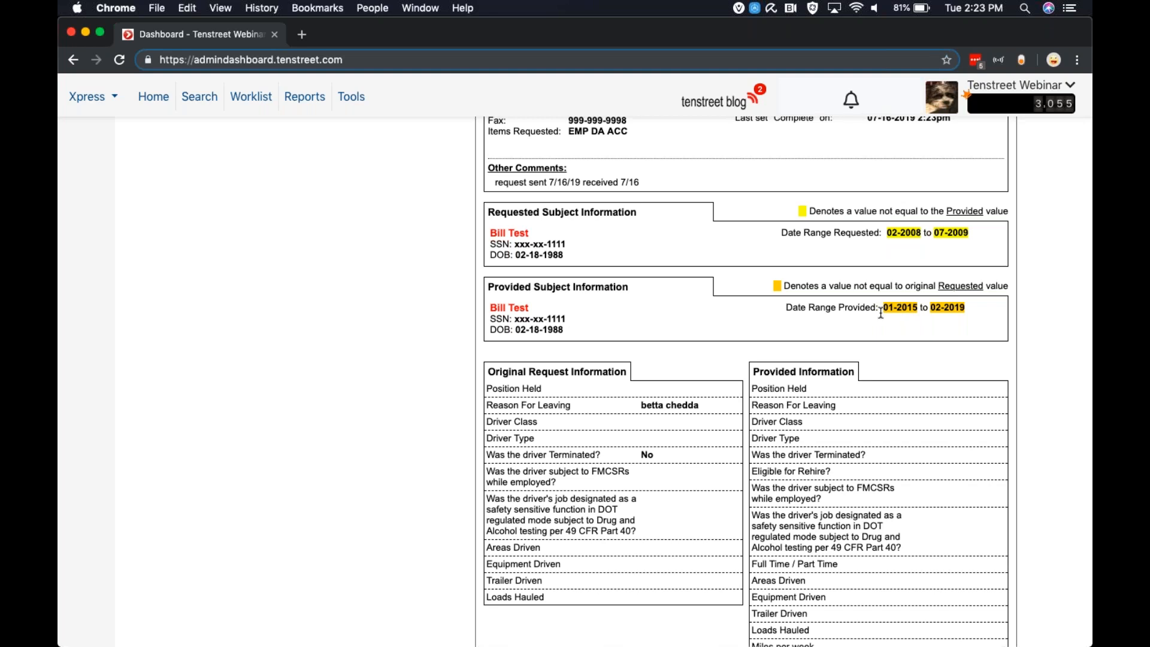
scroll(791, 324, "down", 3)
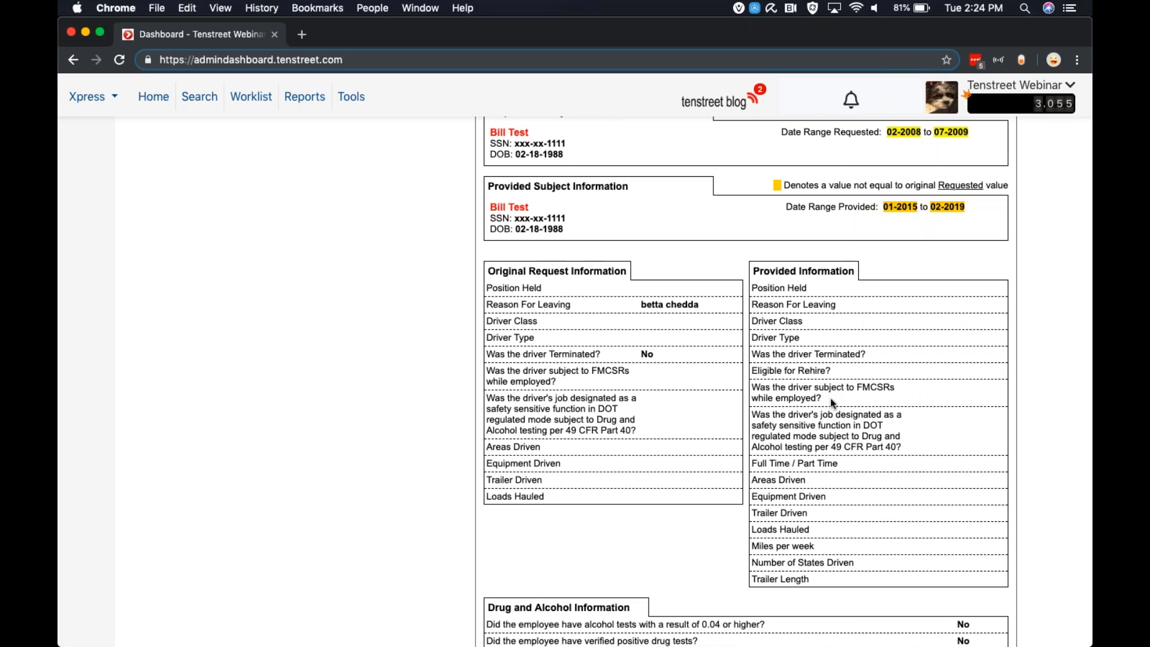
scroll(830, 397, "down", 6)
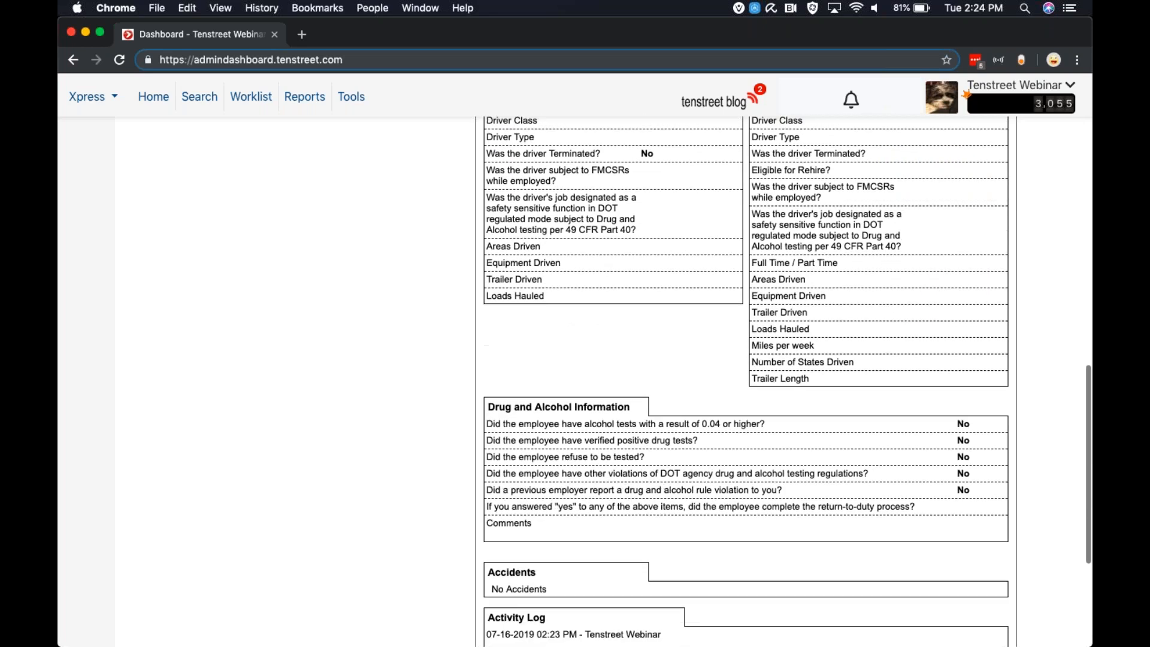
scroll(558, 397, "down", 1)
scroll(558, 397, "down", 2)
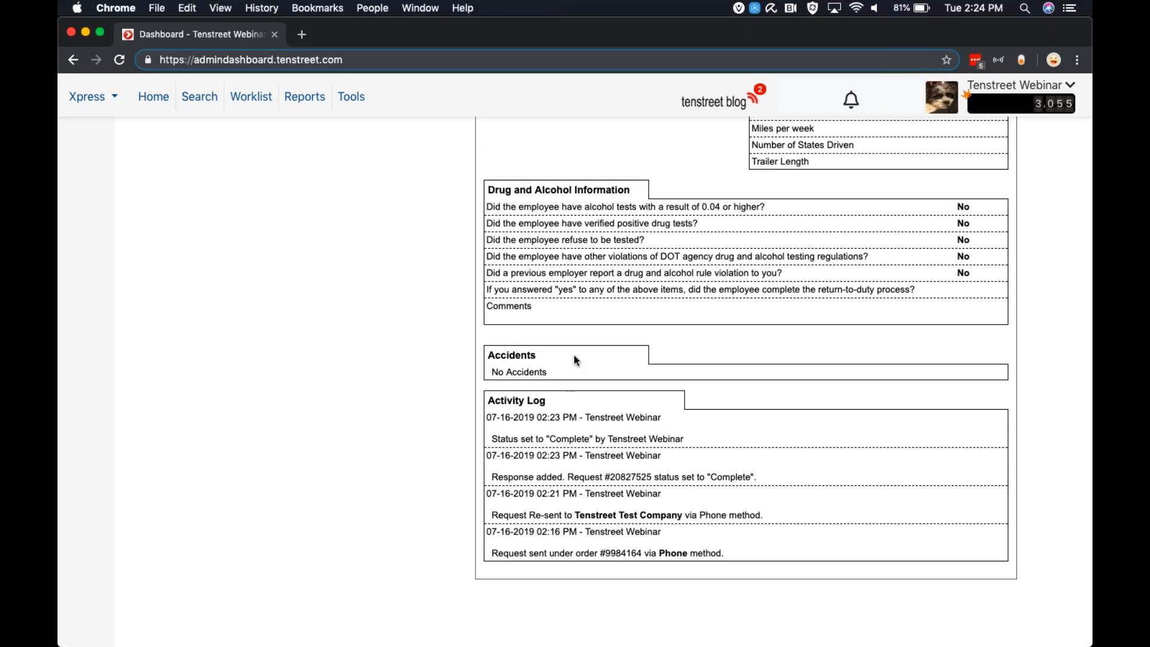
scroll(573, 357, "down", 1)
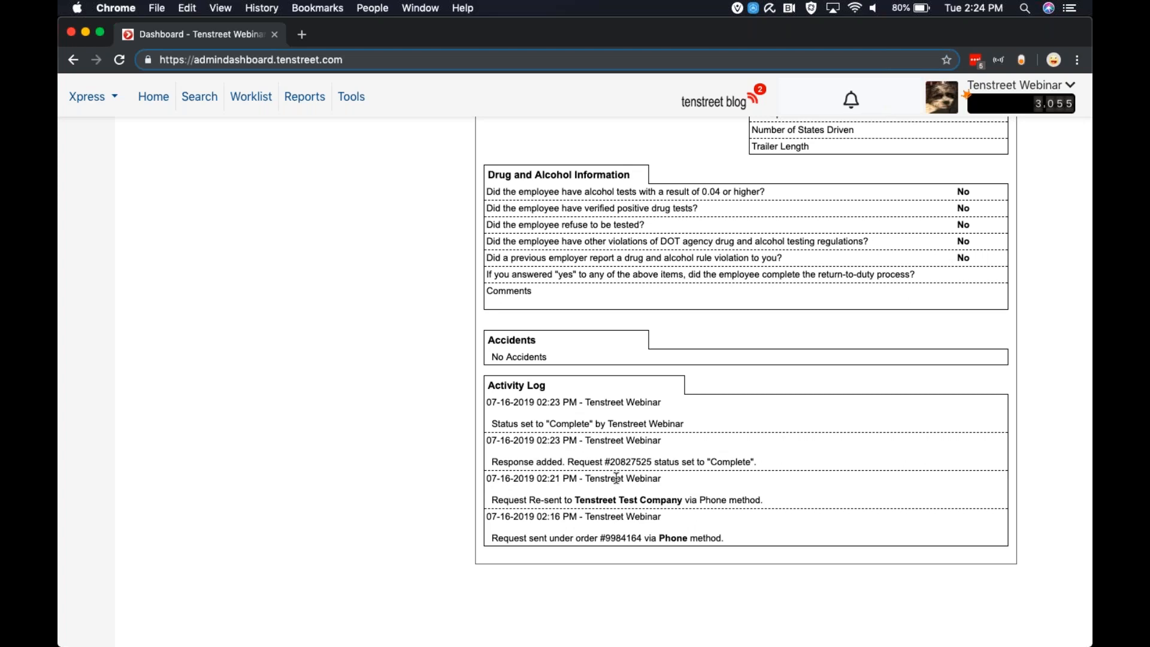
scroll(616, 479, "up", 1)
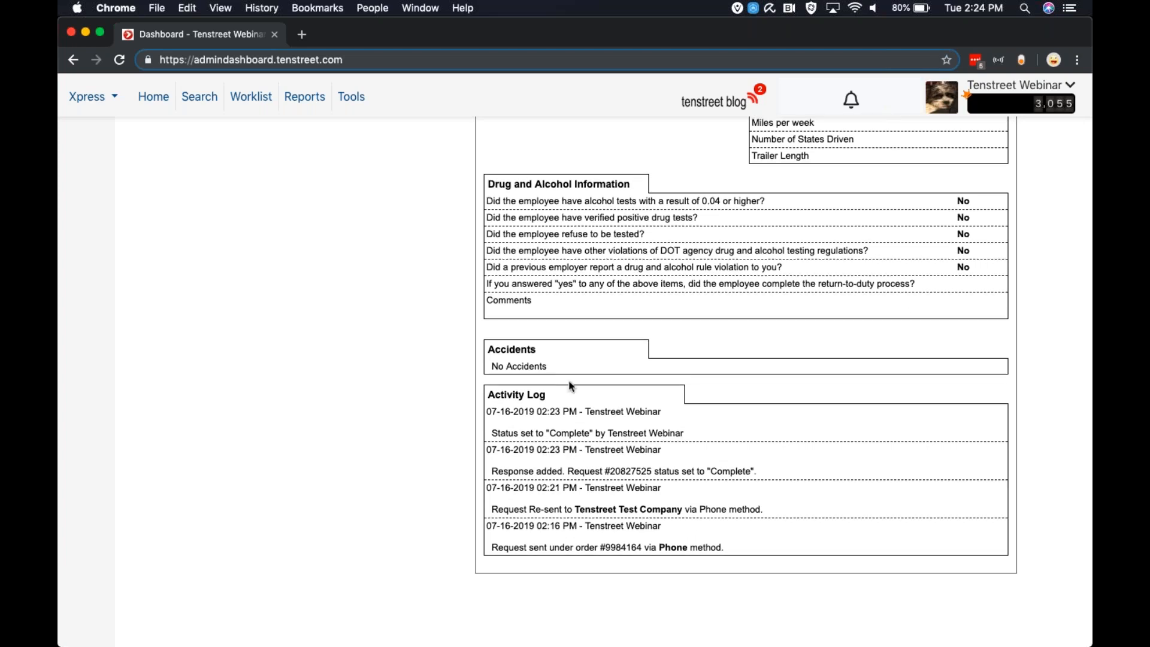
scroll(569, 386, "up", 15)
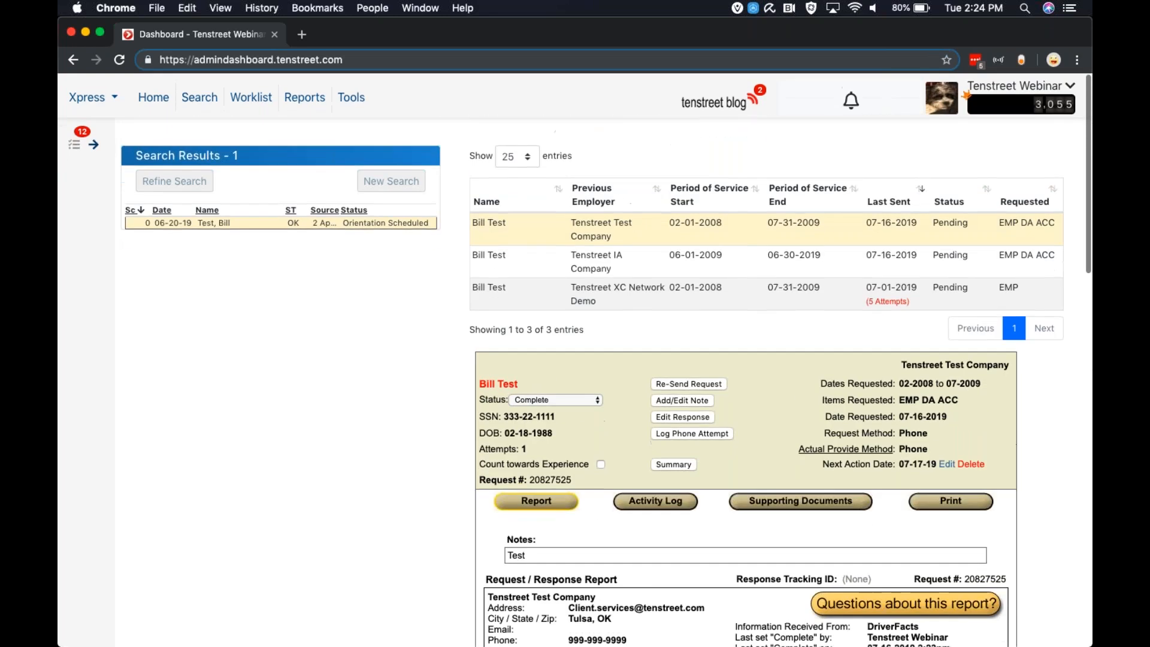
Open the provider's contact information from the report's questions link and close it
scroll(696, 538, "down", 3)
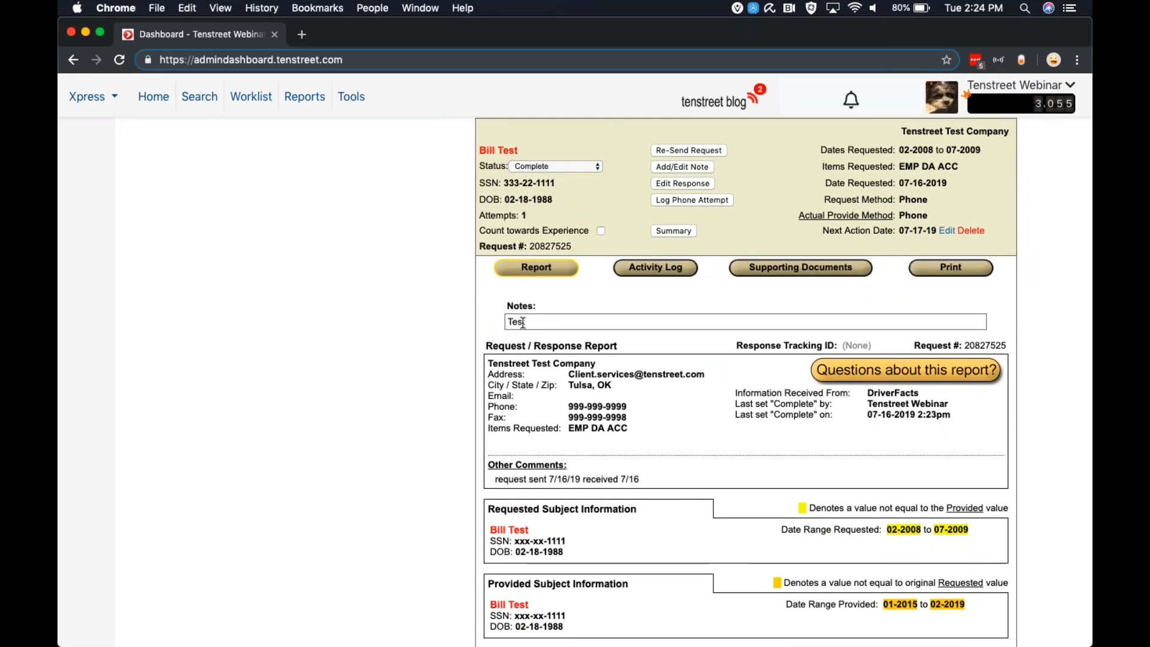
left_click(840, 383)
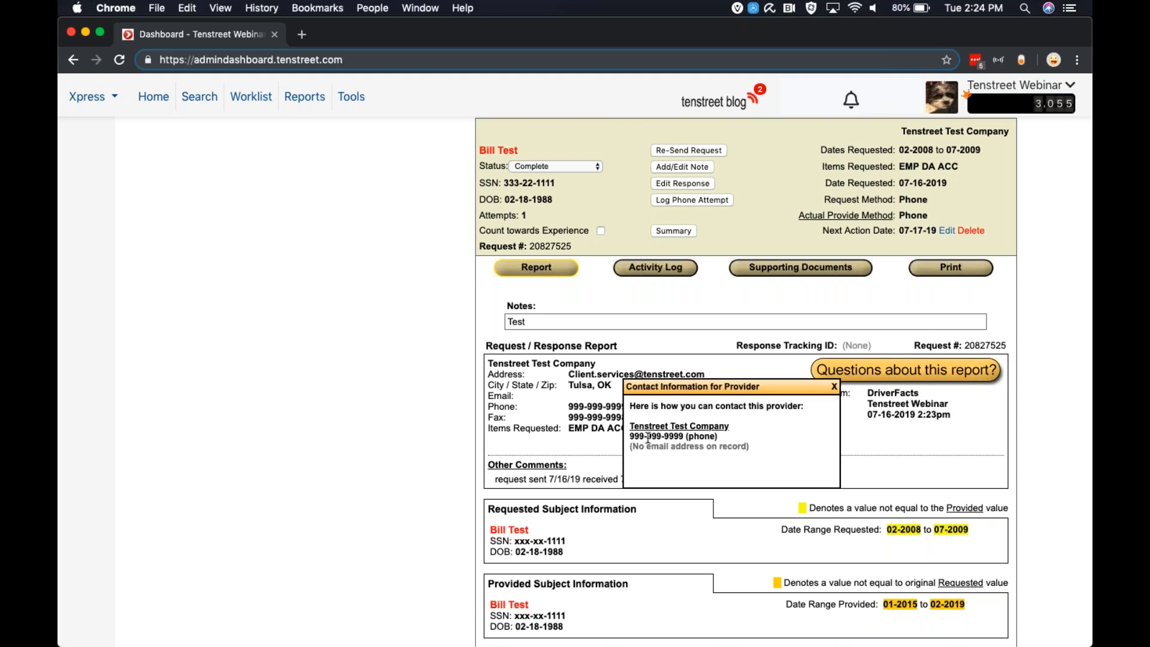
left_click(834, 386)
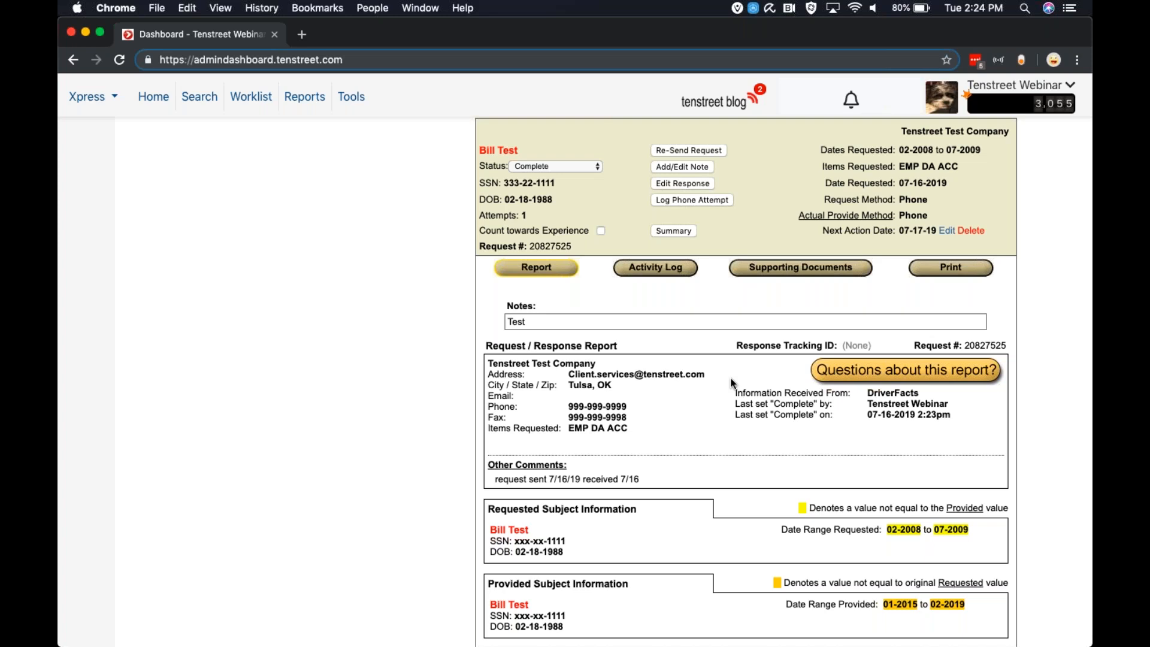
left_click(860, 370)
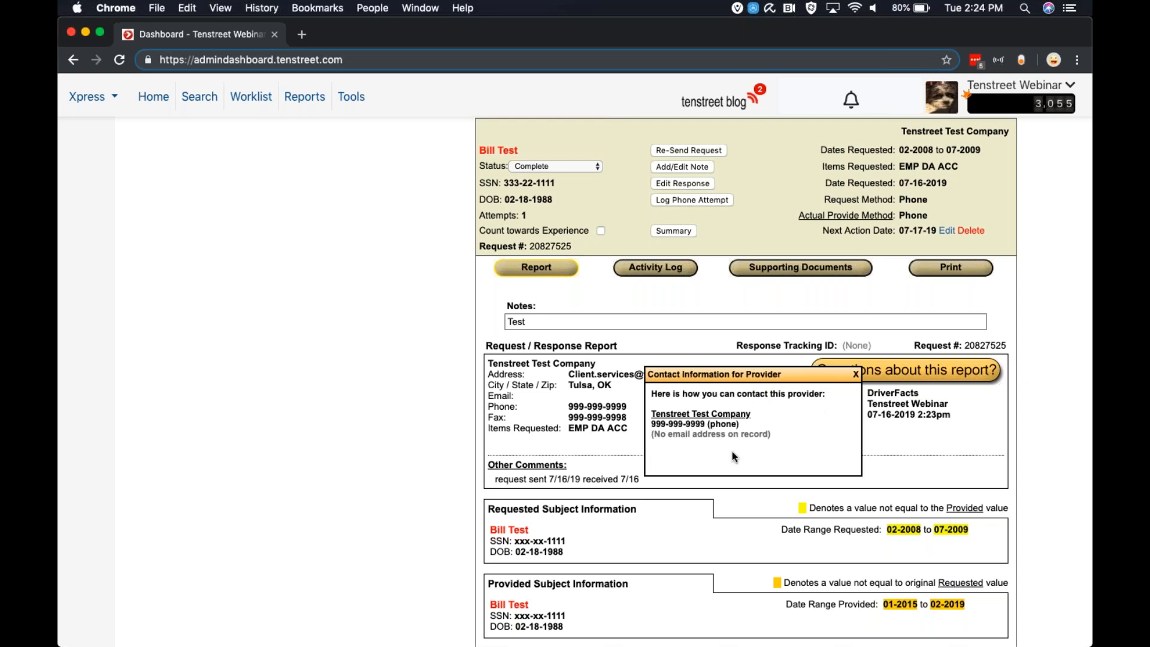
left_click(856, 375)
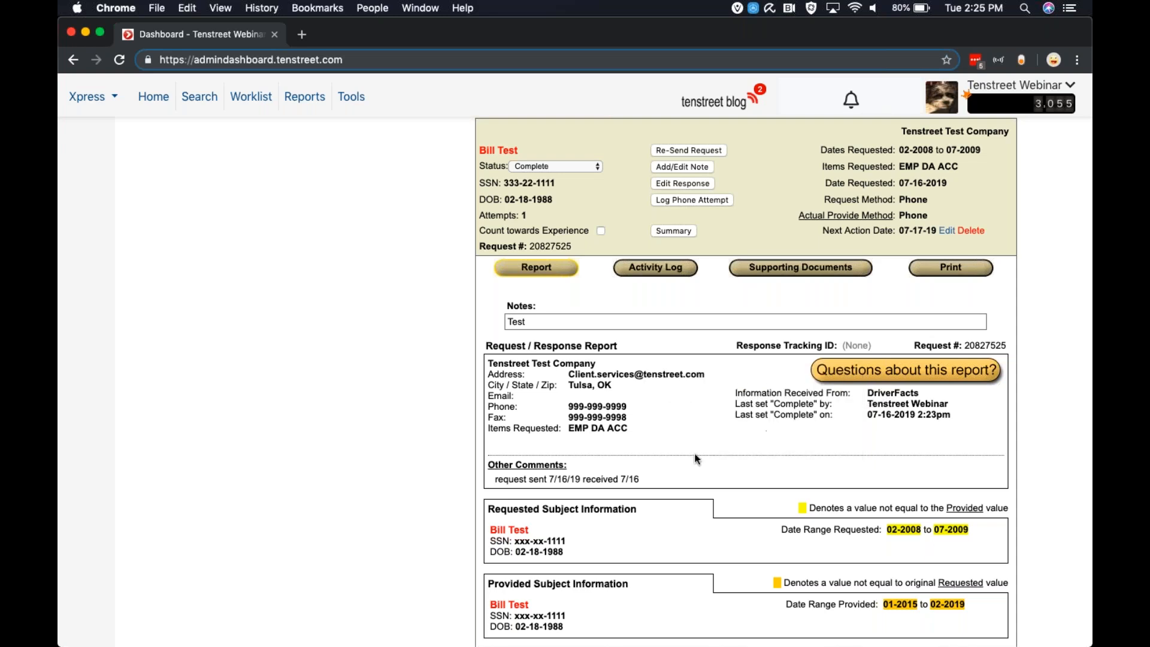
View the request's activity log, supporting documents and report views in turn
scroll(695, 458, "up", 1)
scroll(695, 458, "up", 1)
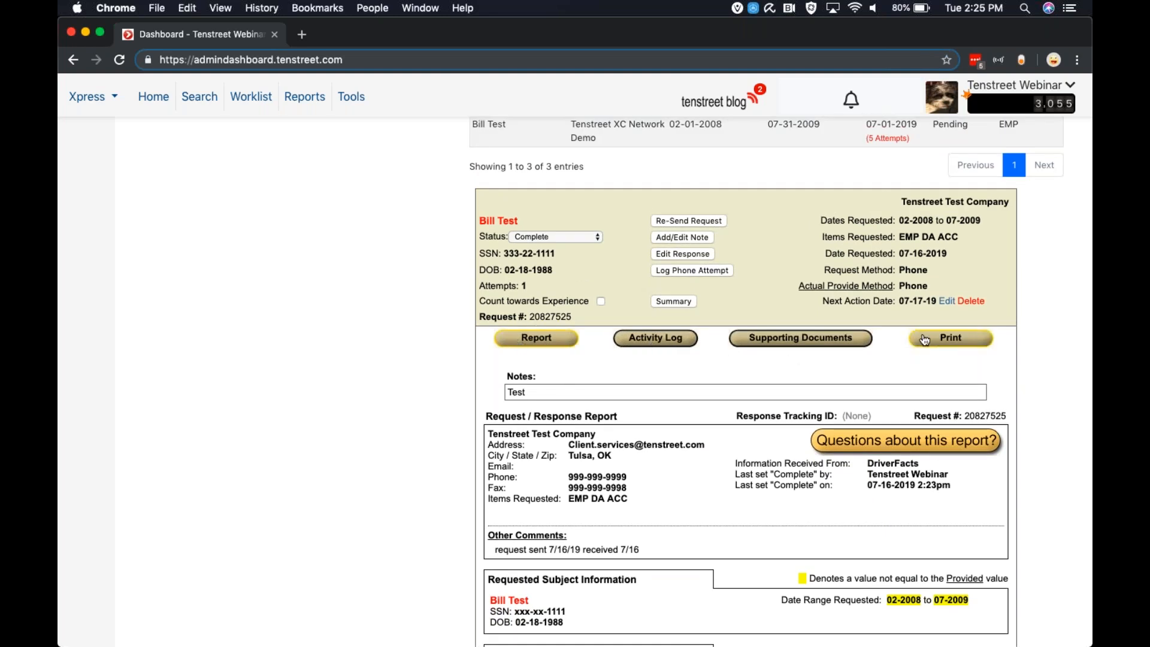
left_click(649, 344)
scroll(516, 403, "down", 1)
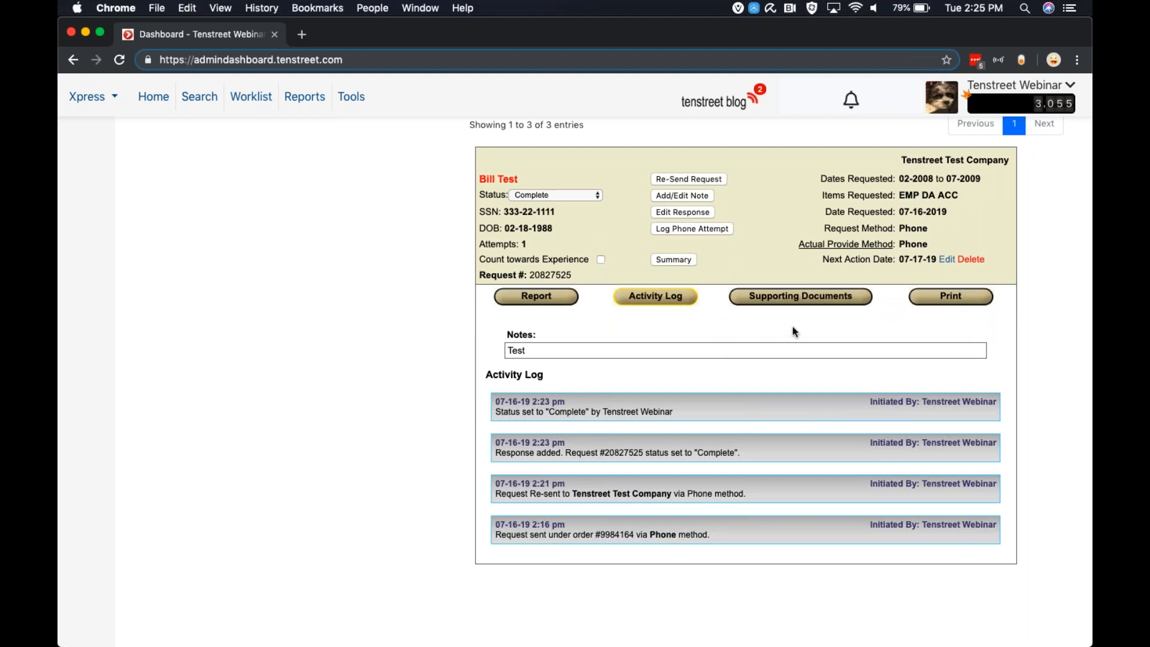
left_click(838, 297)
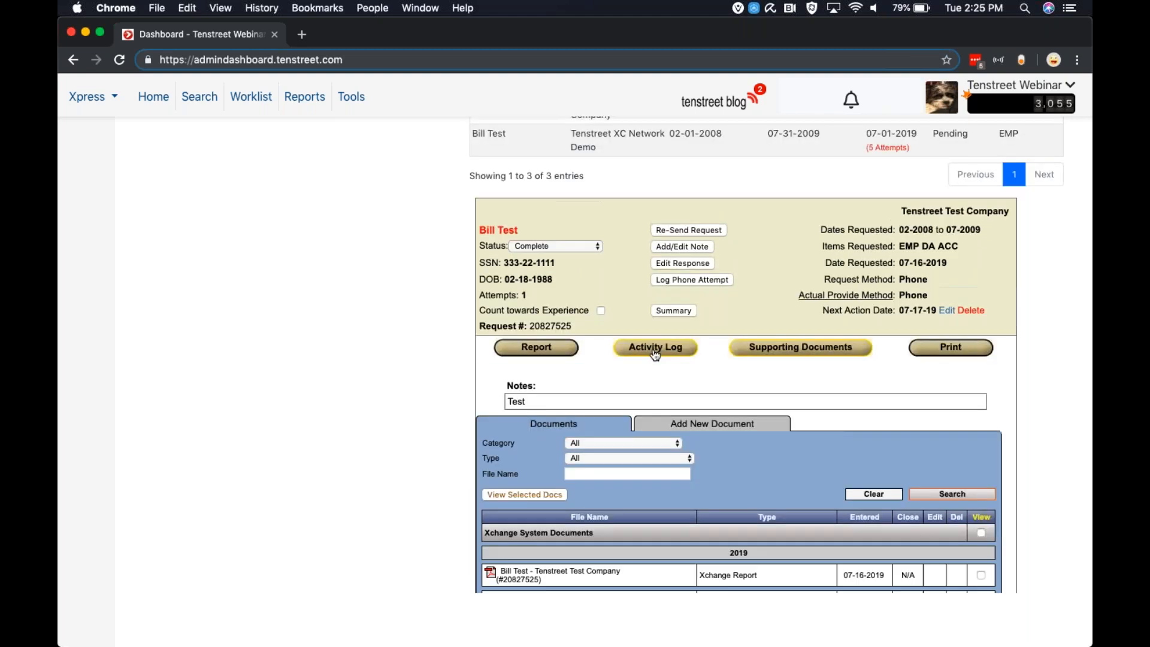
scroll(692, 390, "down", 2)
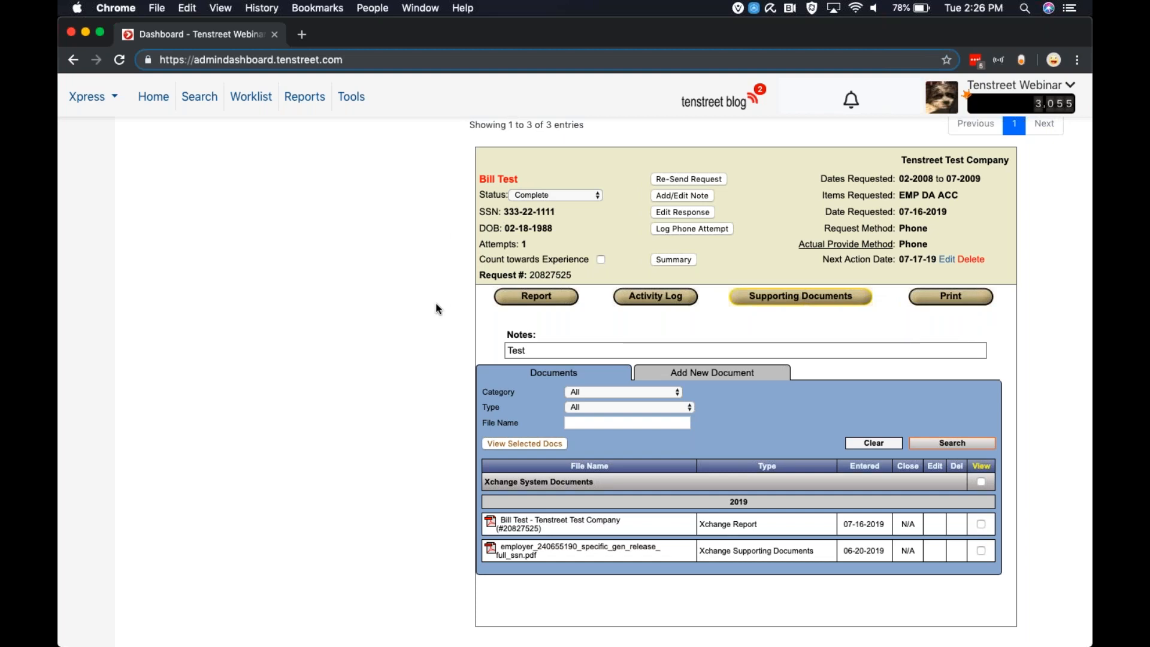
left_click(542, 302)
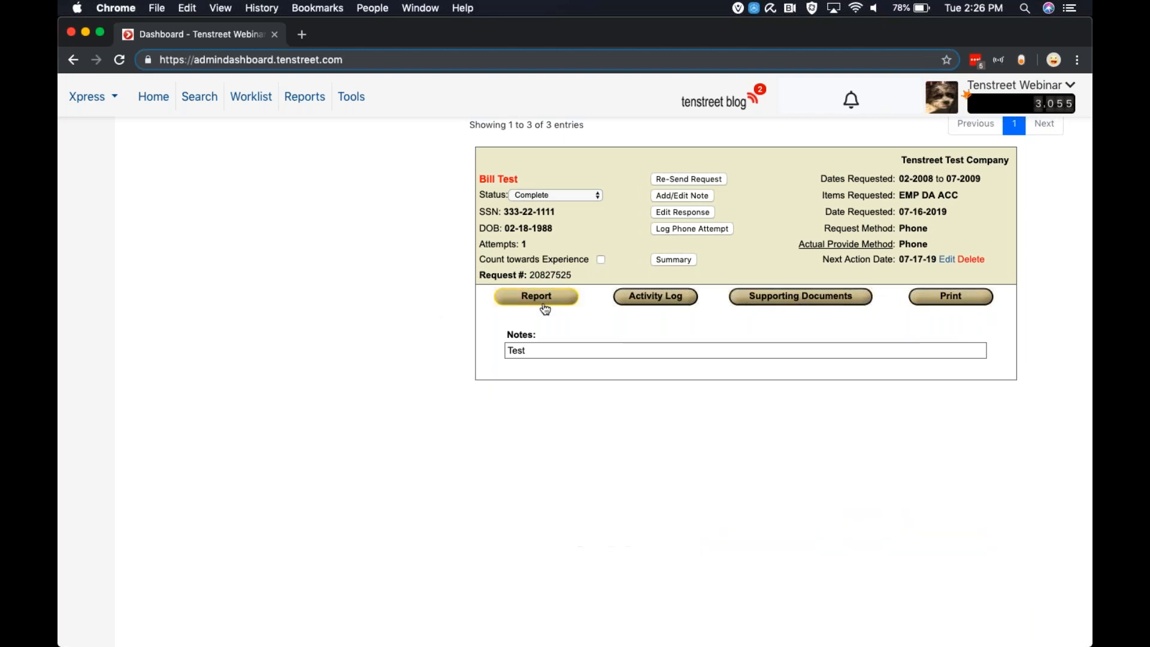
scroll(605, 361, "up", 1)
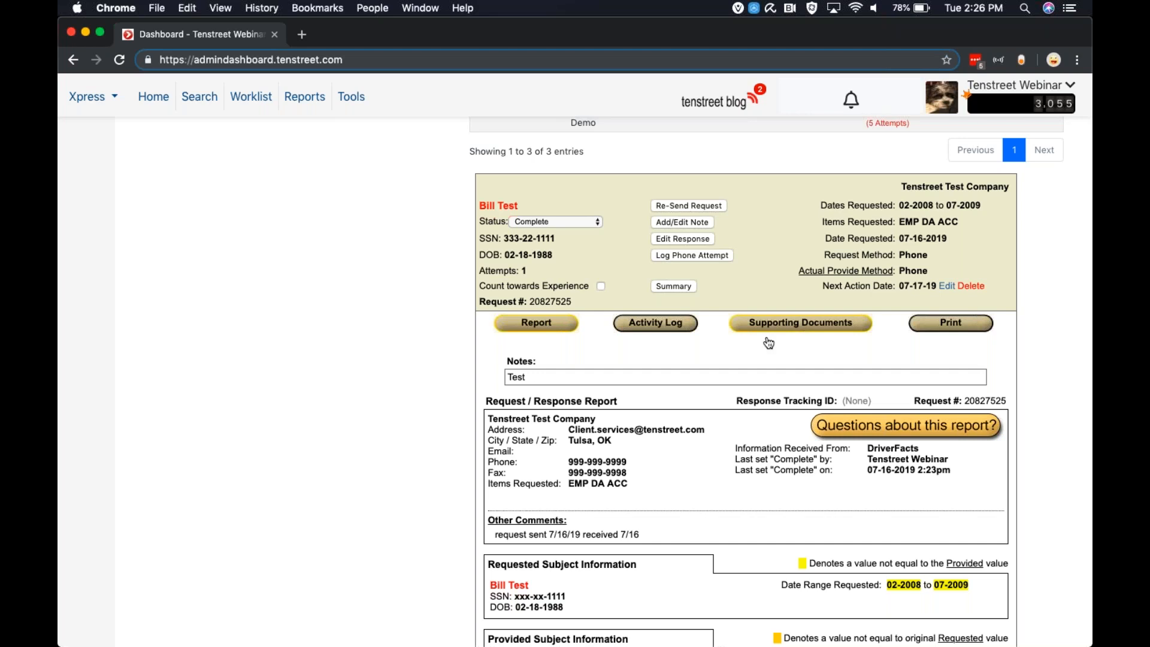
Mark the completed request to count towards the applicant's experience
left_click(578, 223)
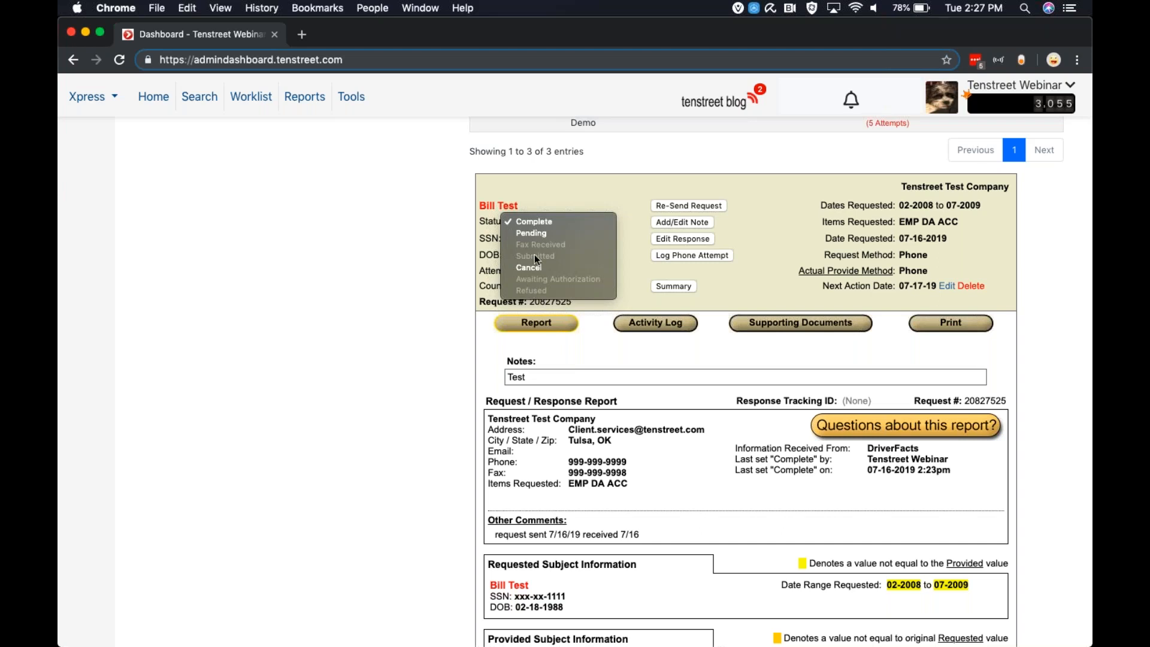
left_click(424, 254)
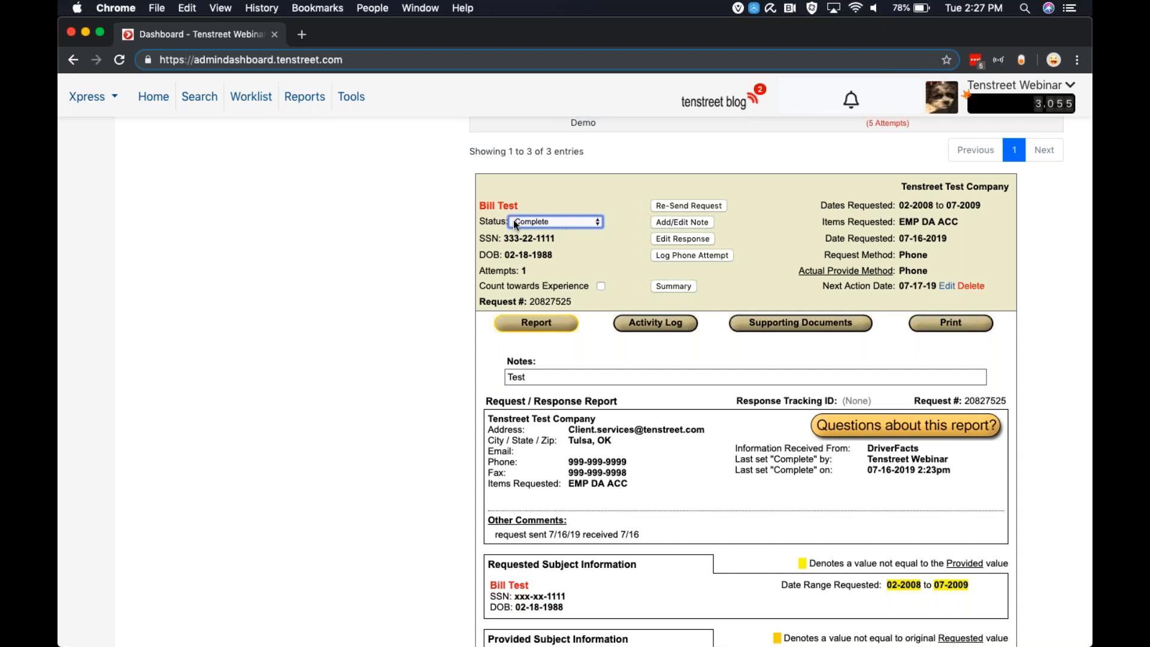
left_click(599, 286)
scroll(616, 299, "down", 4)
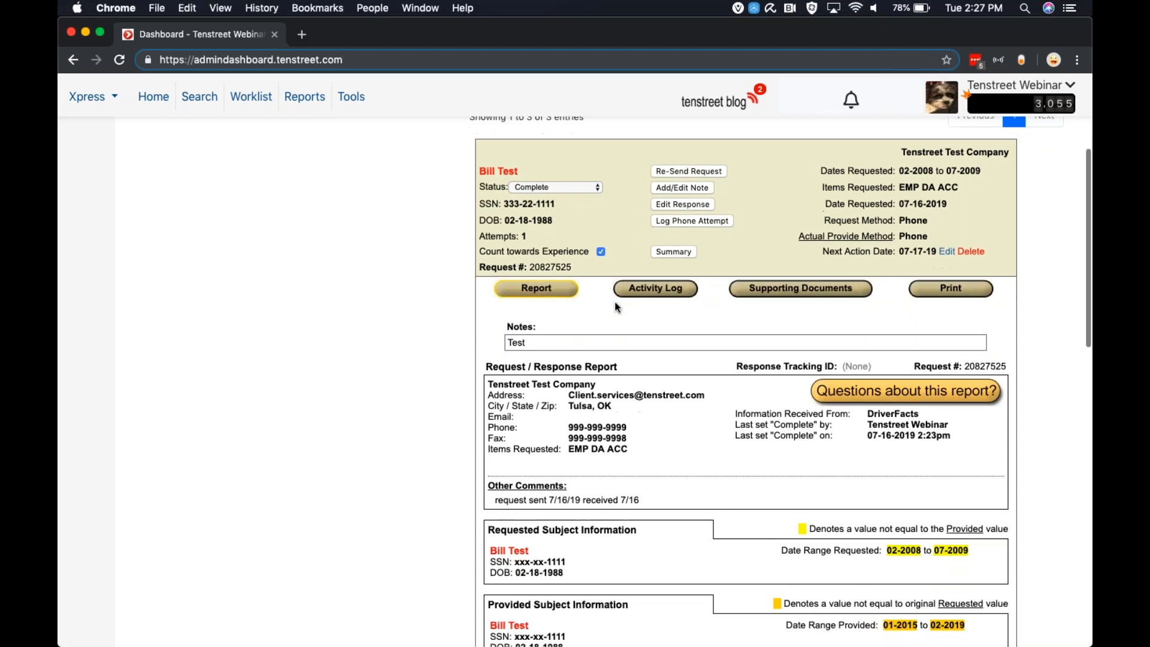
scroll(616, 301, "up", 7)
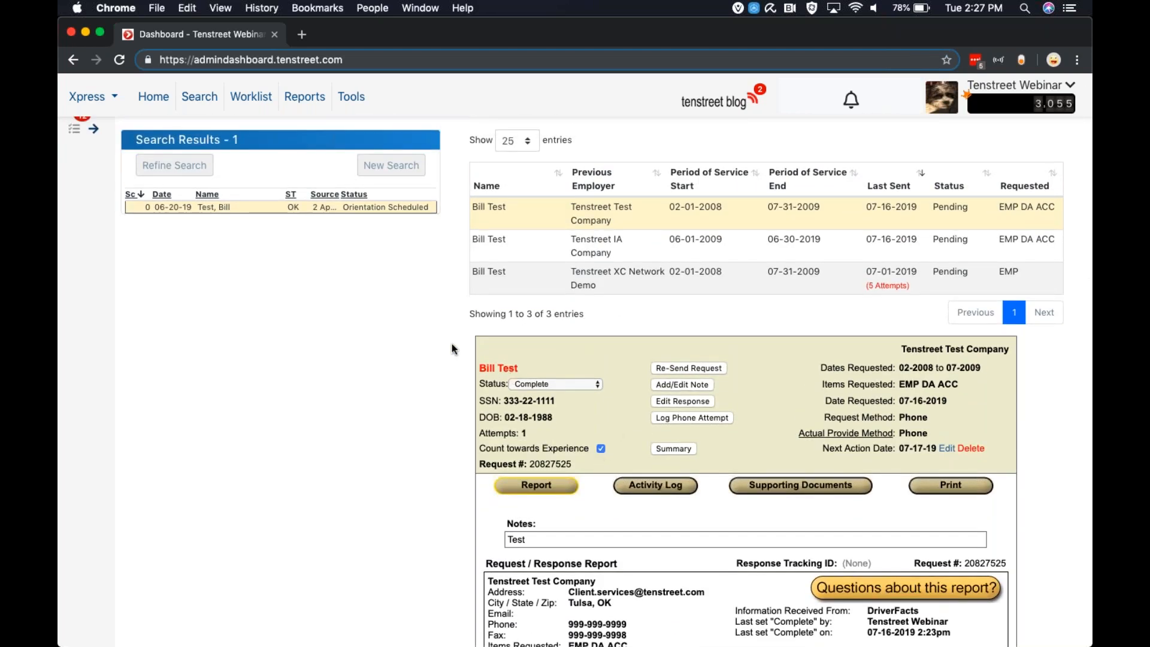
Open the applicant's record and view the Xchange Summary Report
left_click(351, 207)
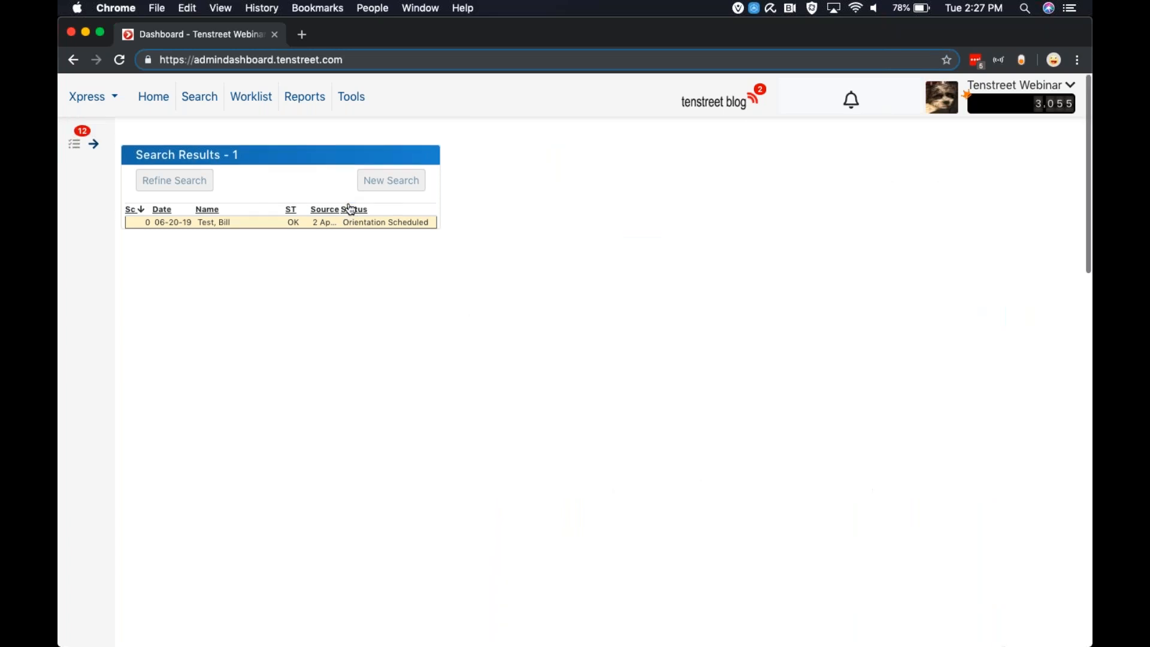
scroll(647, 264, "down", 3)
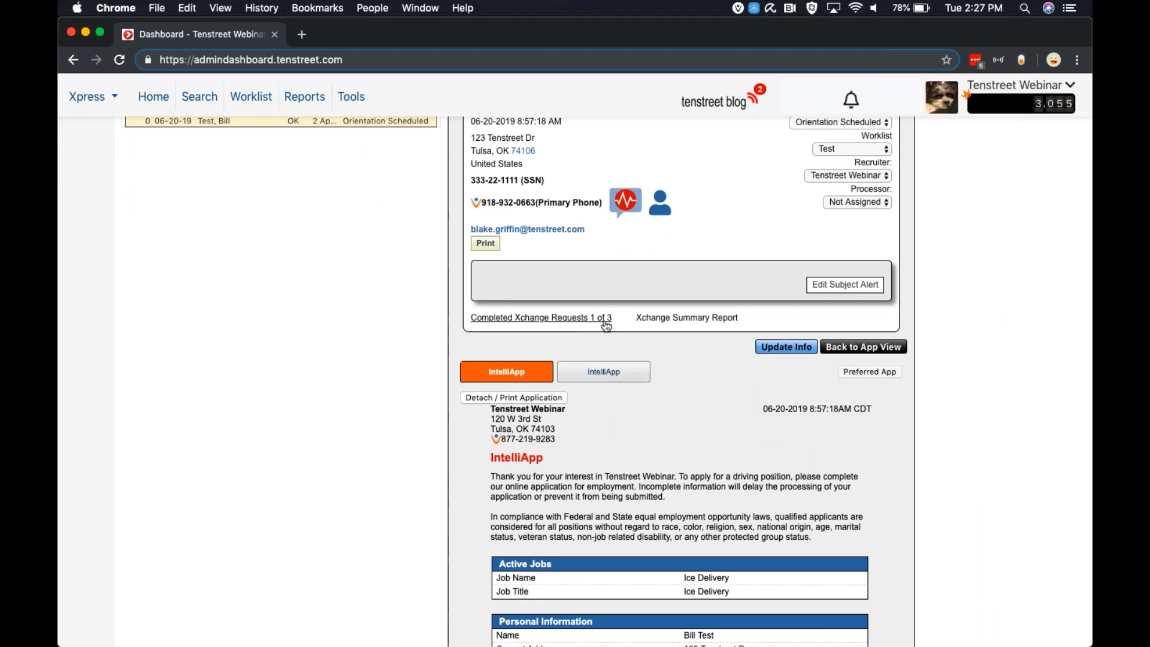
left_click(689, 318)
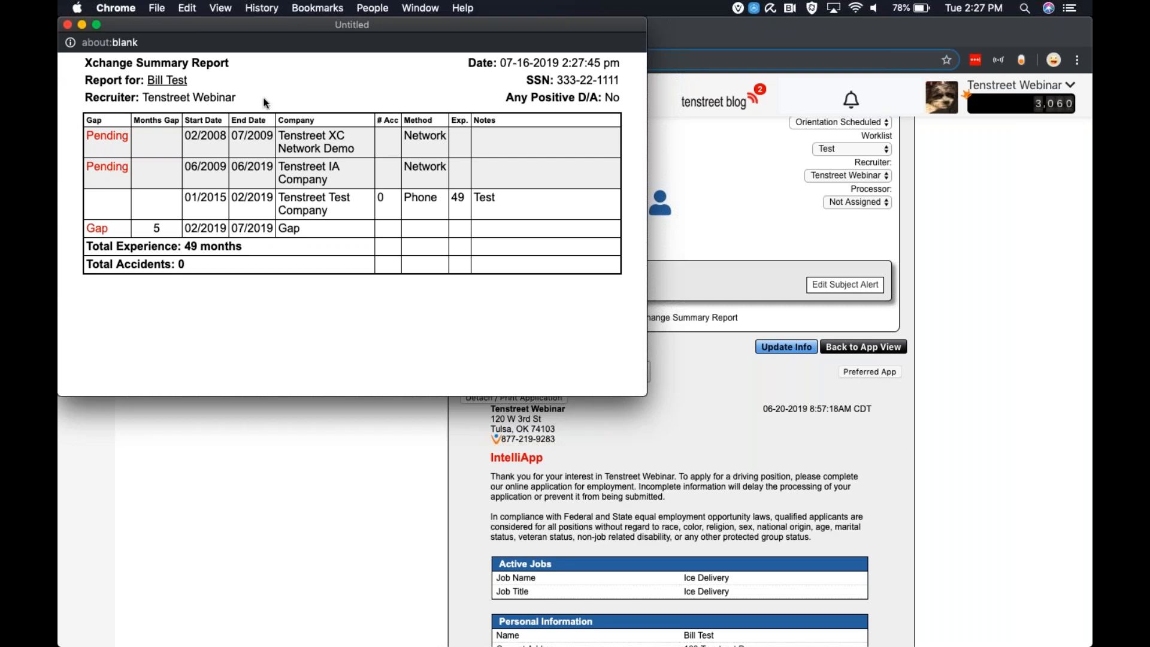
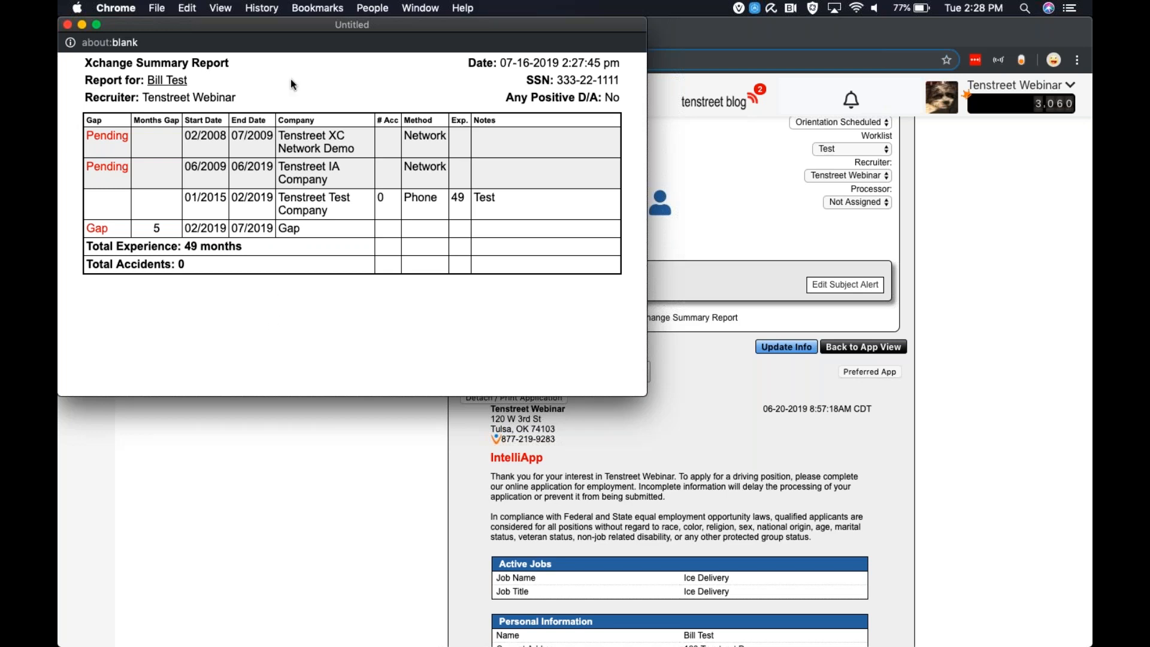
Close the Xchange Summary Report, switch to the Xchange module and open Xchange Tracking
left_click(67, 25)
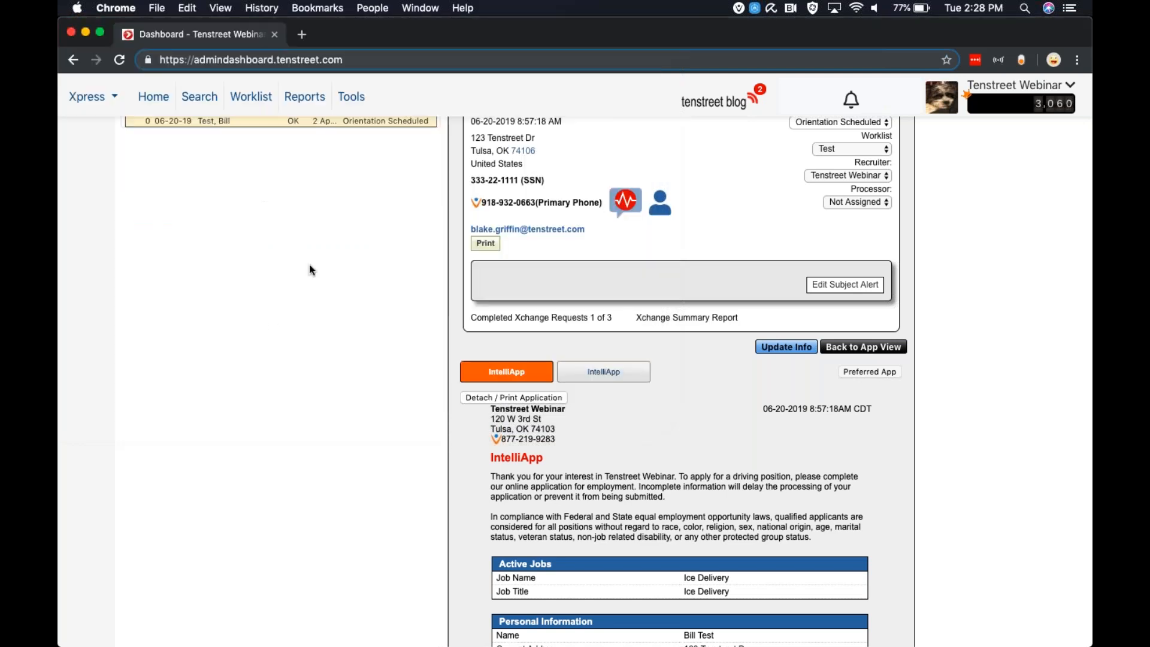
scroll(516, 356, "up", 3)
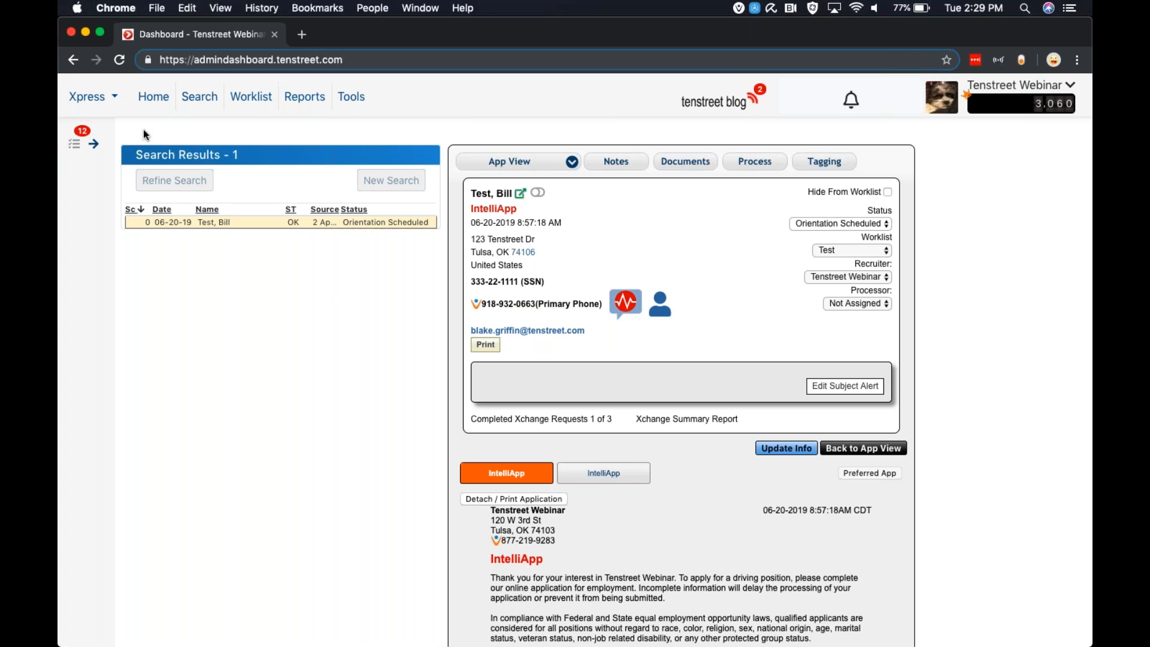
left_click(114, 102)
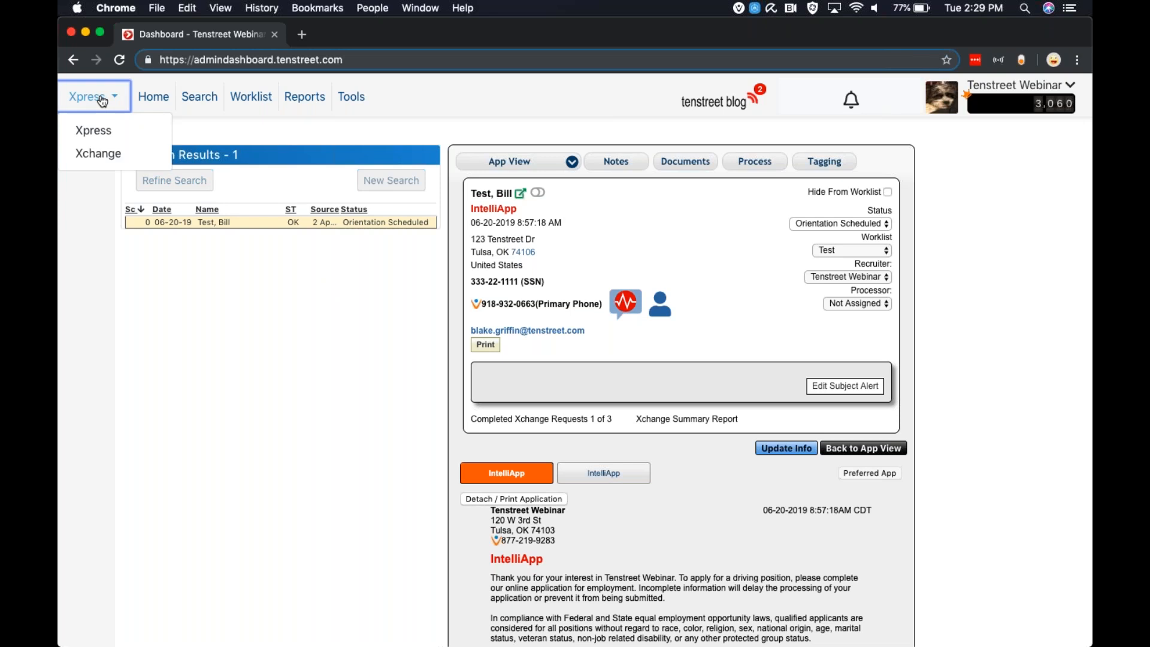
left_click(96, 153)
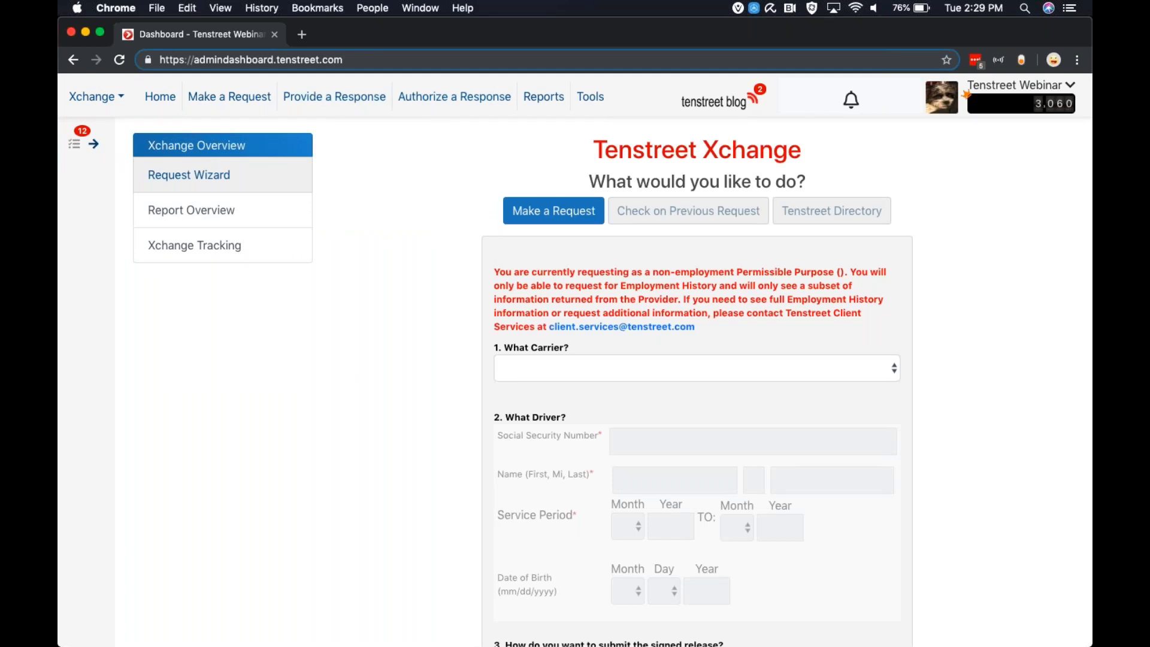
left_click(183, 250)
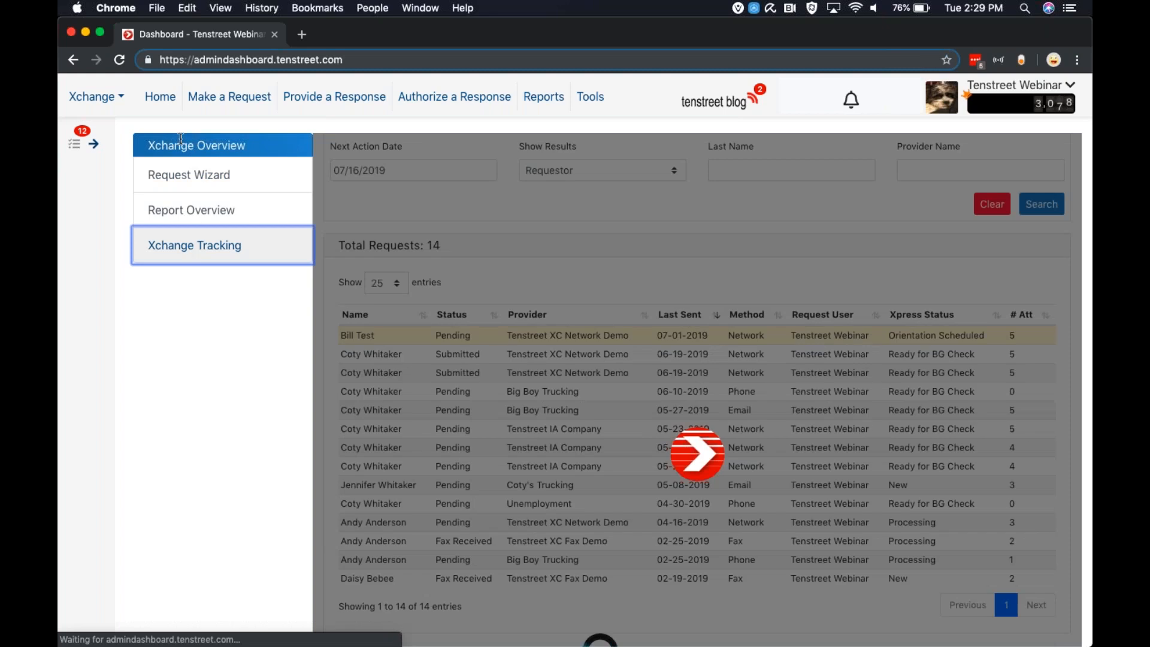
scroll(467, 324, "down", 2)
scroll(467, 324, "up", 2)
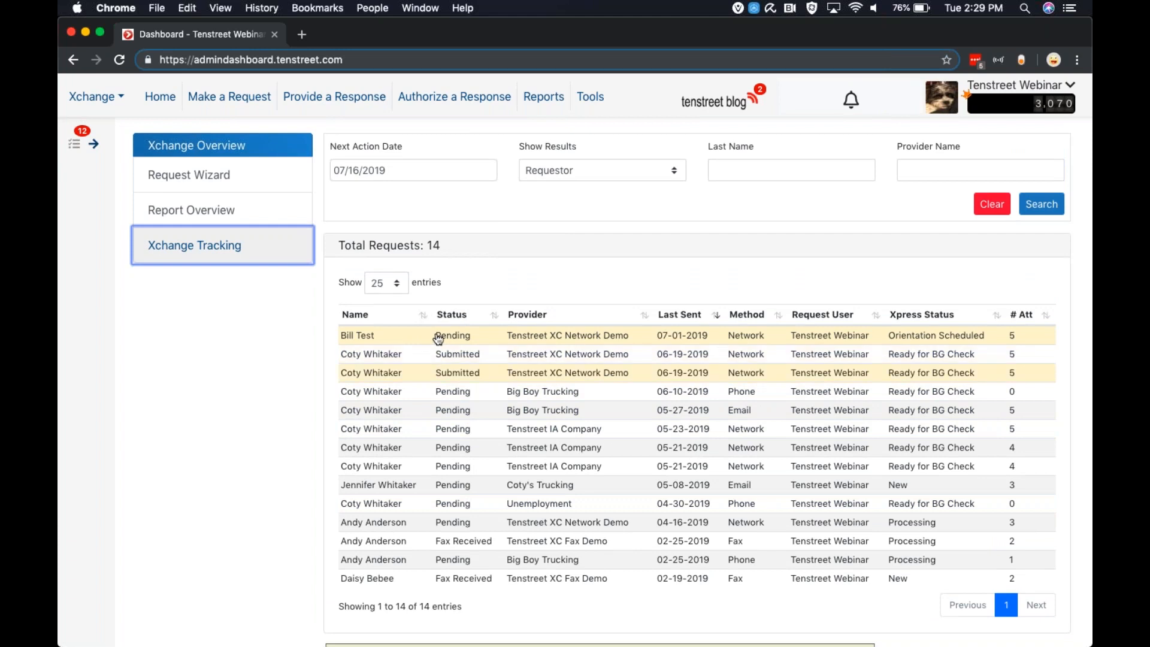
Search the tracked requests with a next action date of 07/17/2019 and Requestor results, leaving the last name and provider name filters blank
left_click(370, 163)
left_click(518, 212)
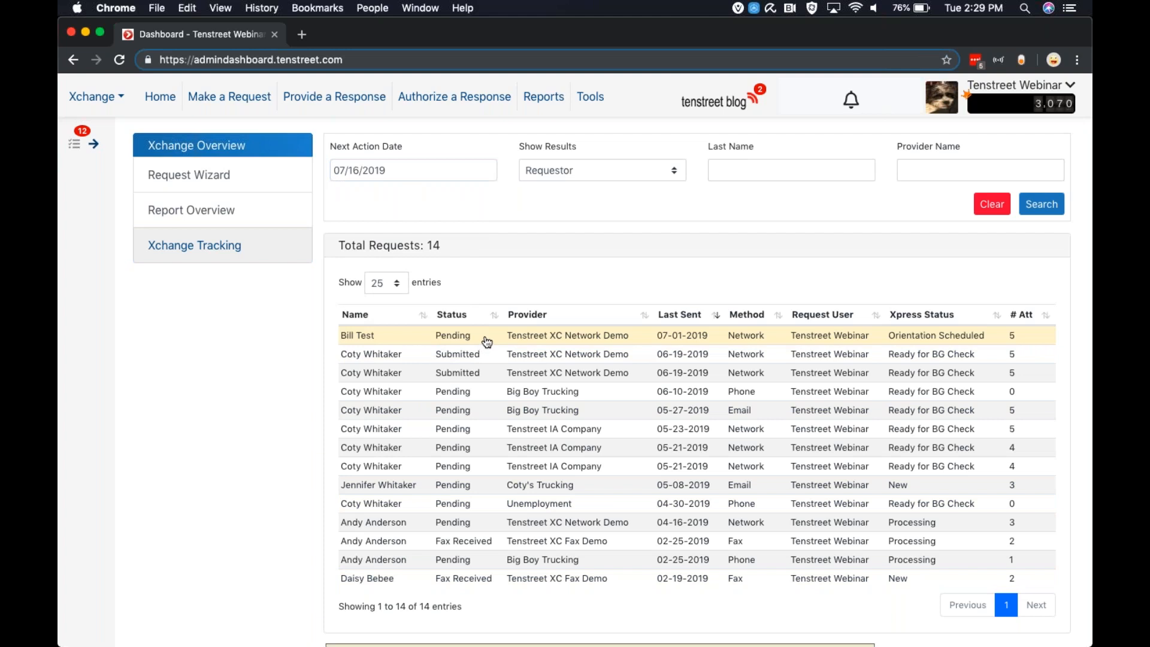
left_click(431, 173)
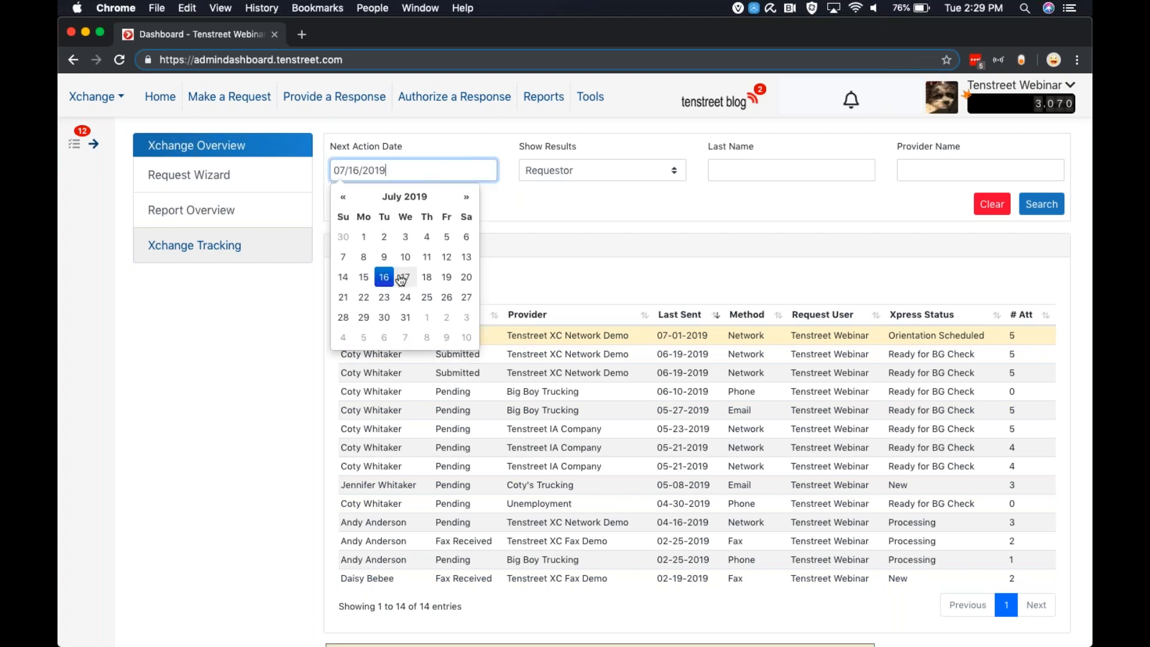
left_click(403, 276)
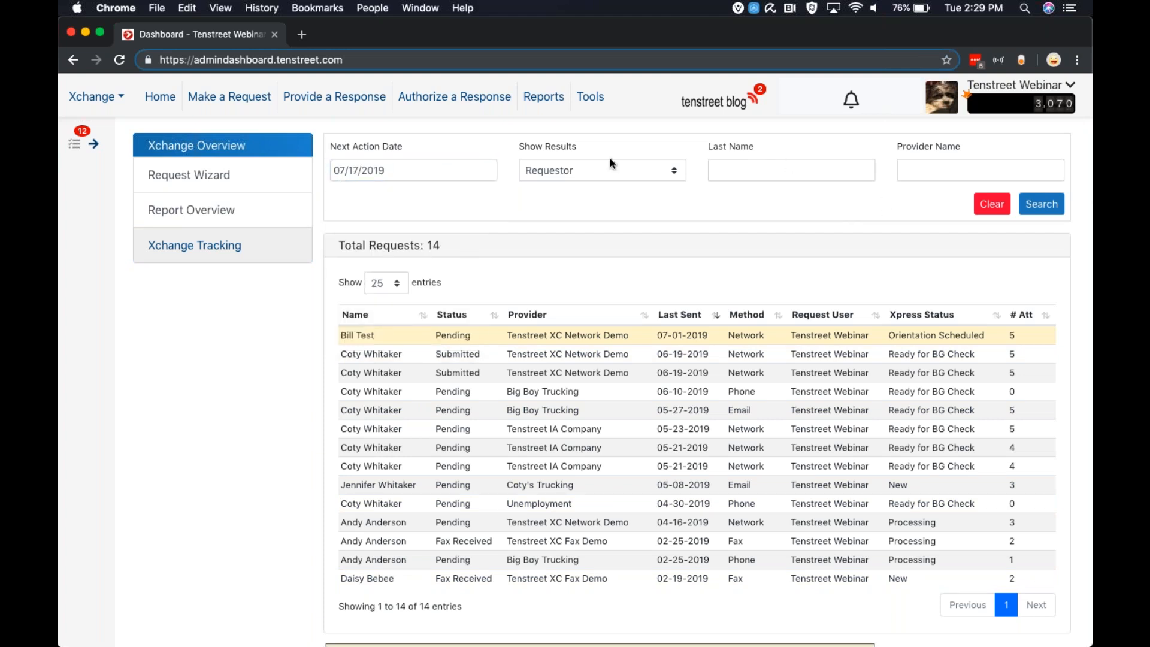
left_click(594, 170)
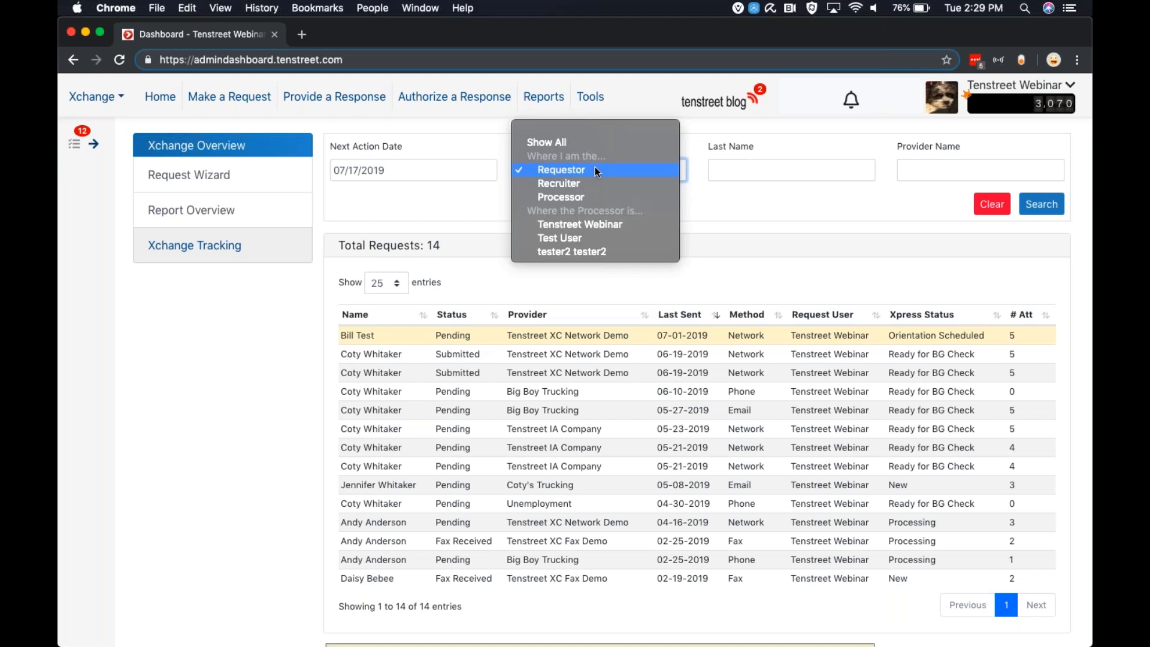
left_click(687, 204)
left_click(639, 165)
left_click(740, 214)
left_click(761, 164)
left_click(930, 170)
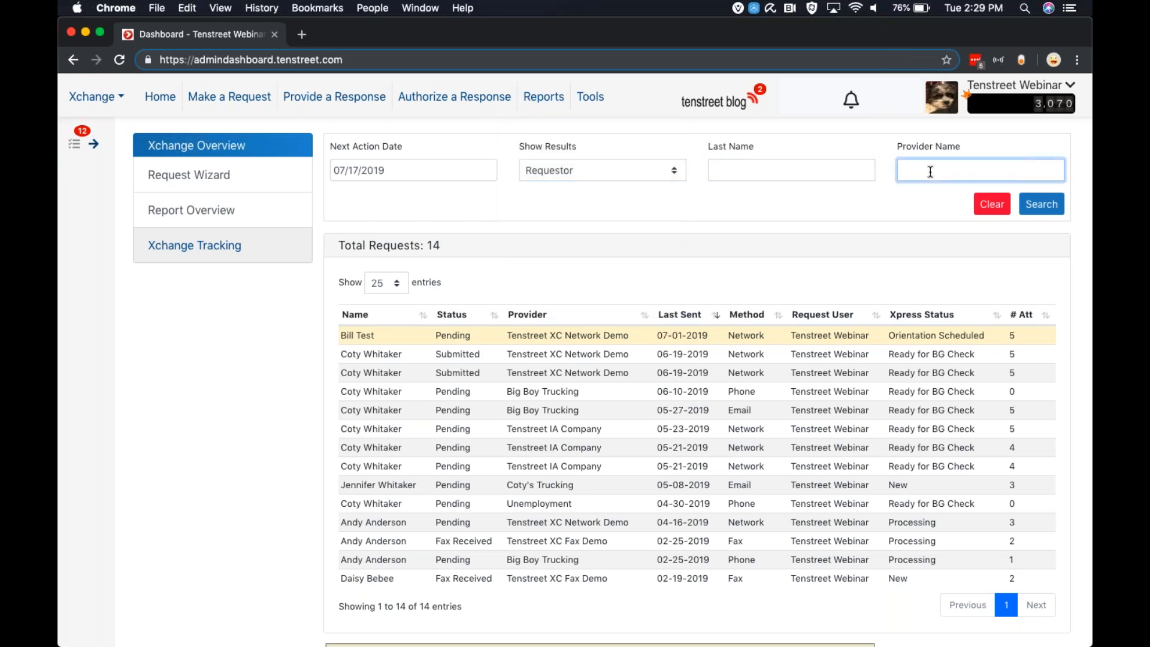
left_click(1054, 207)
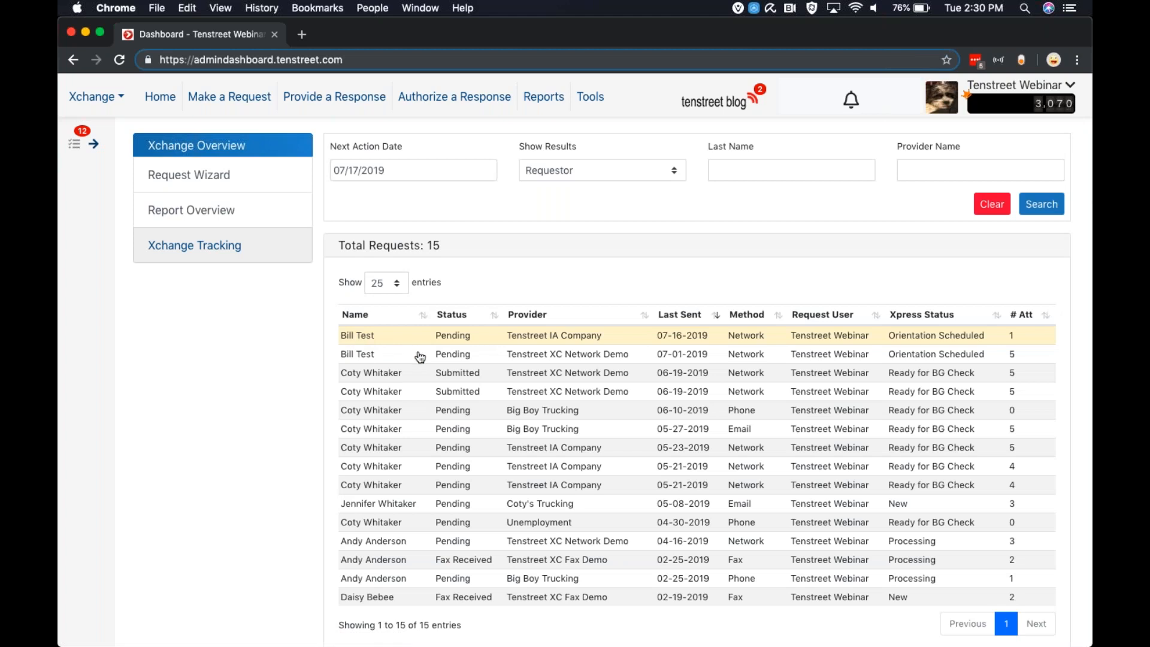
Examine the first Tenstreet IA Company request last sent 05-21-2019, the tracking list, and the choices for entries shown per page
scroll(437, 329, "down", 3)
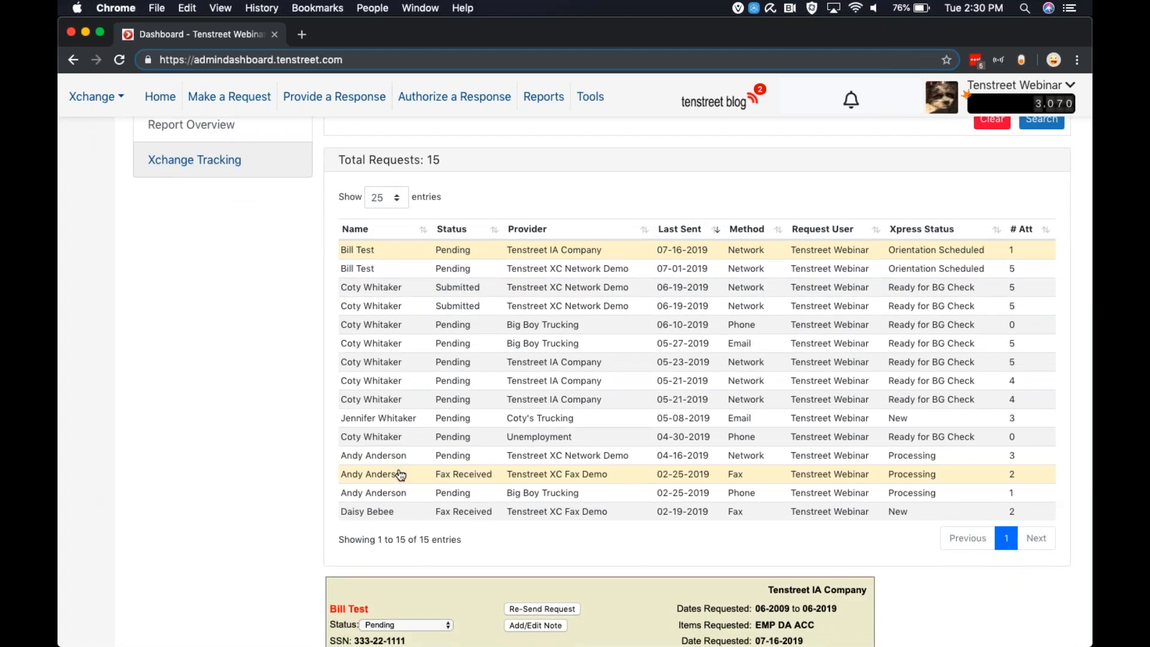
scroll(401, 475, "down", 3)
left_click(401, 310)
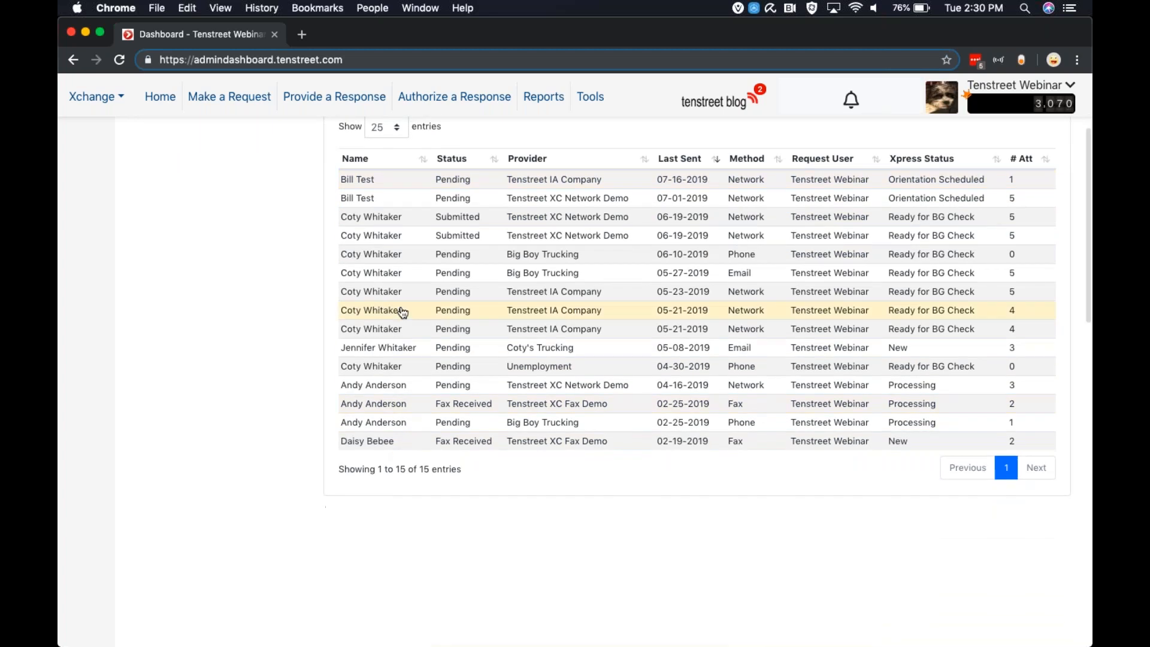
scroll(549, 446, "down", 12)
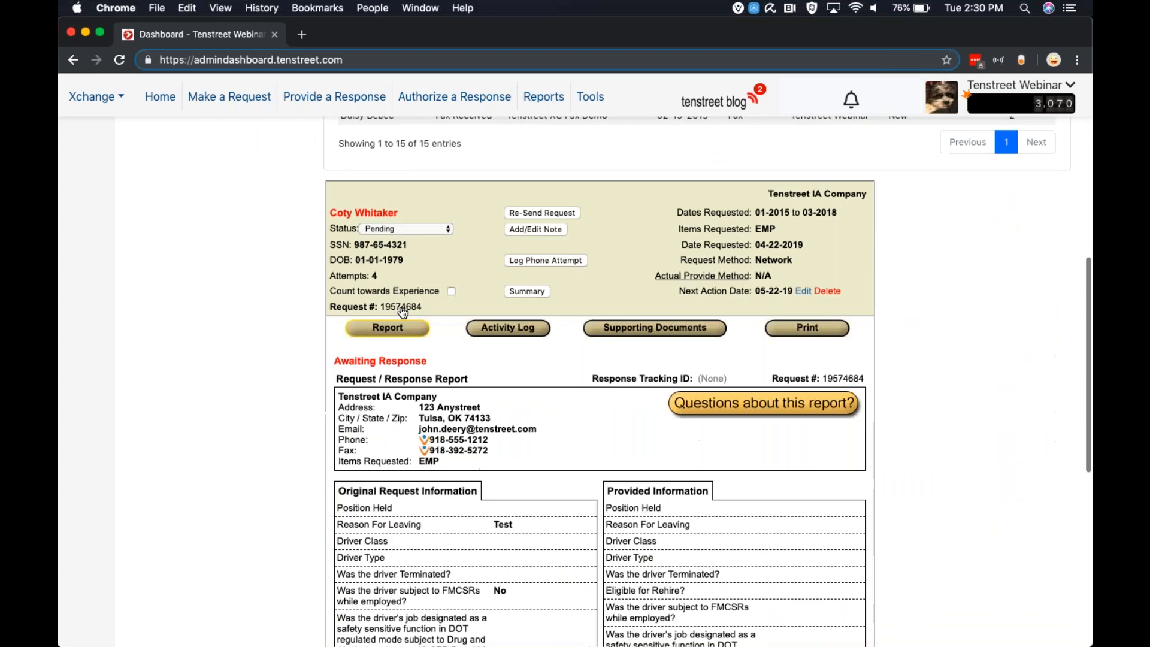
scroll(548, 446, "down", 3)
scroll(548, 446, "up", 5)
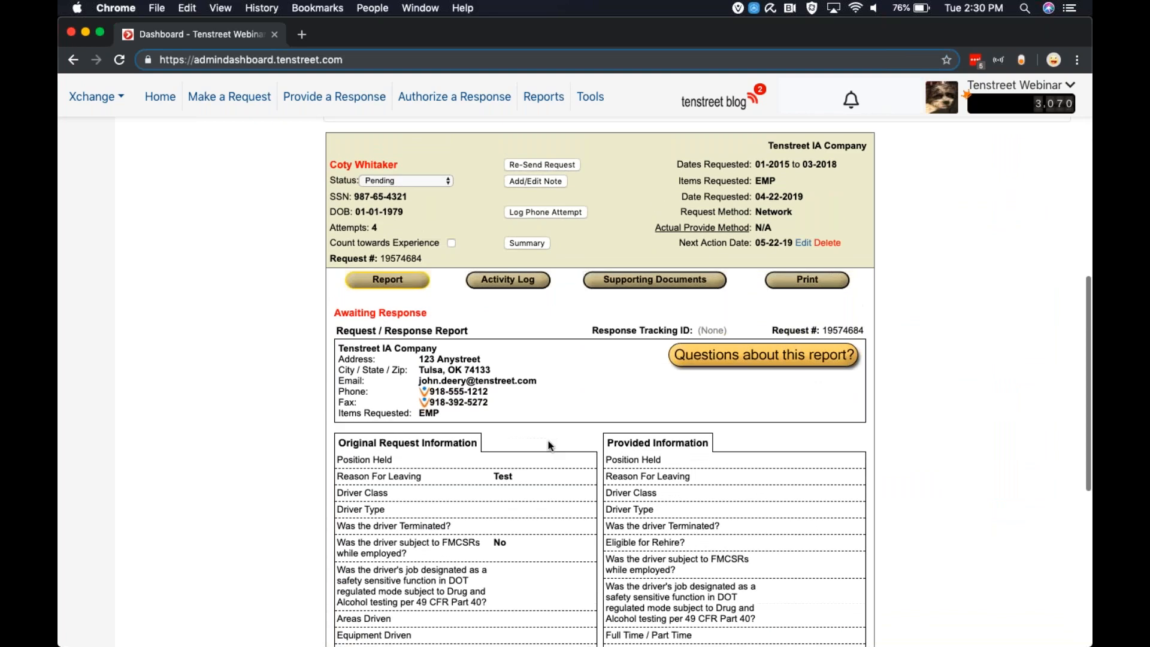
scroll(548, 446, "up", 3)
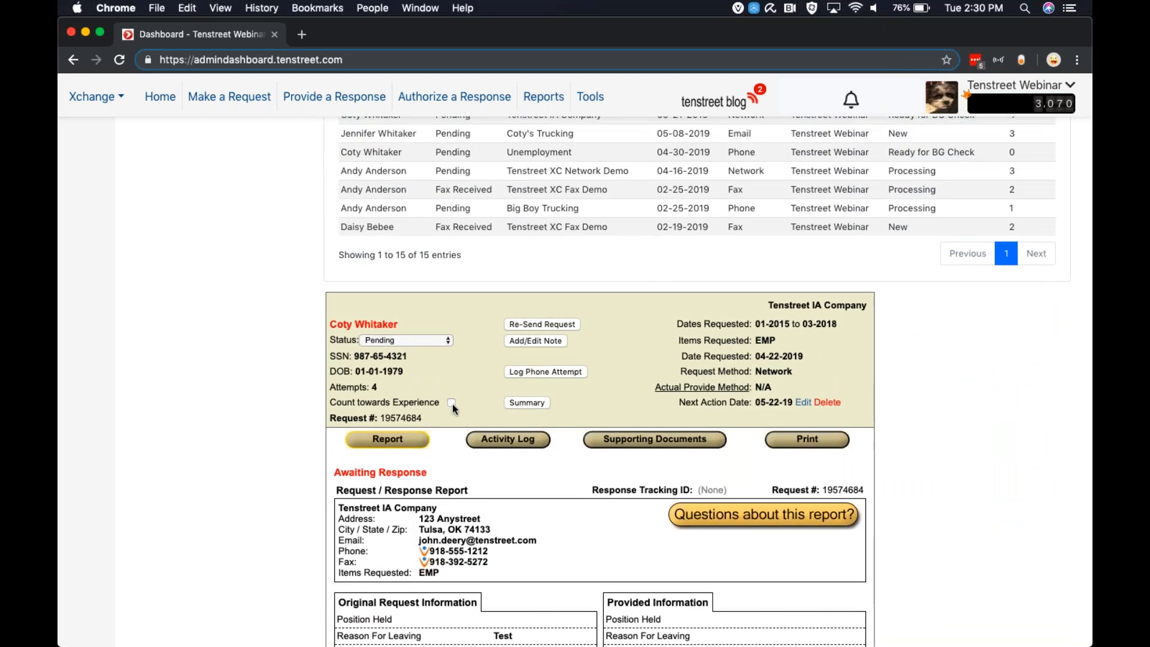
scroll(486, 371, "up", 10)
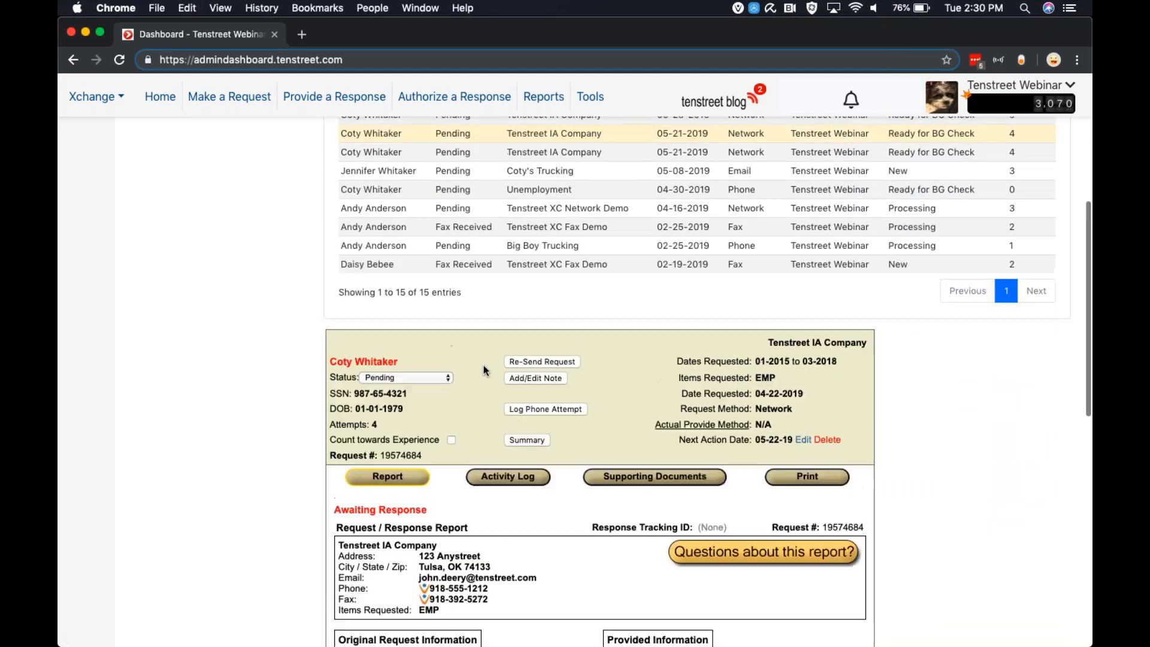
scroll(419, 419, "up", 2)
scroll(419, 419, "down", 2)
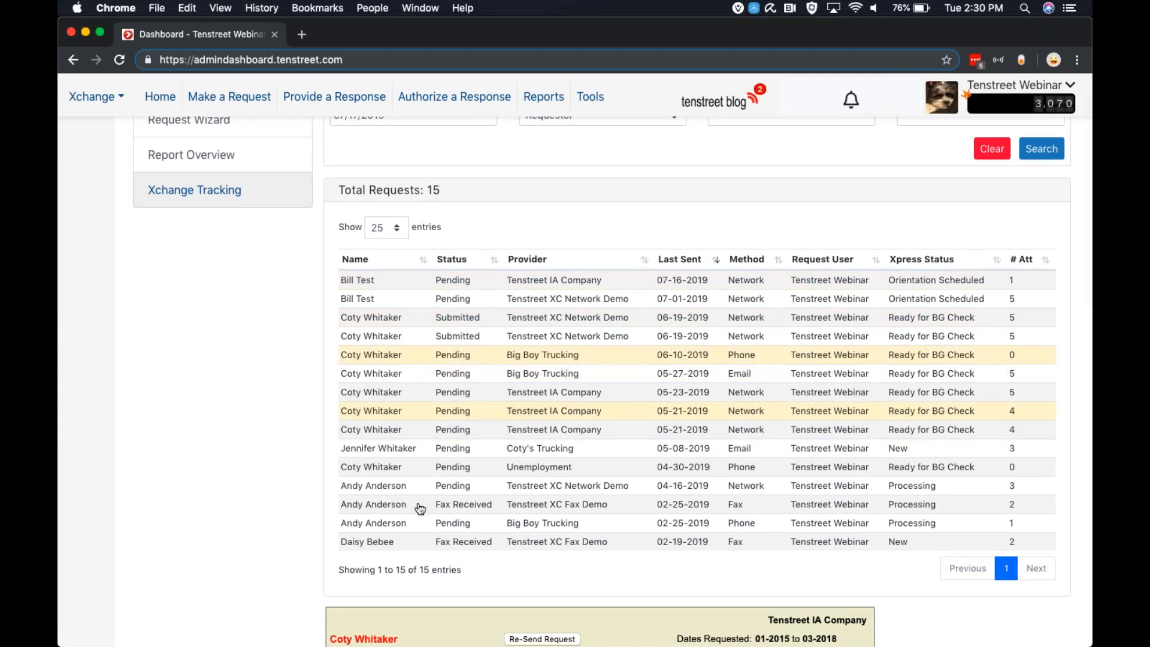
scroll(551, 442, "down", 8)
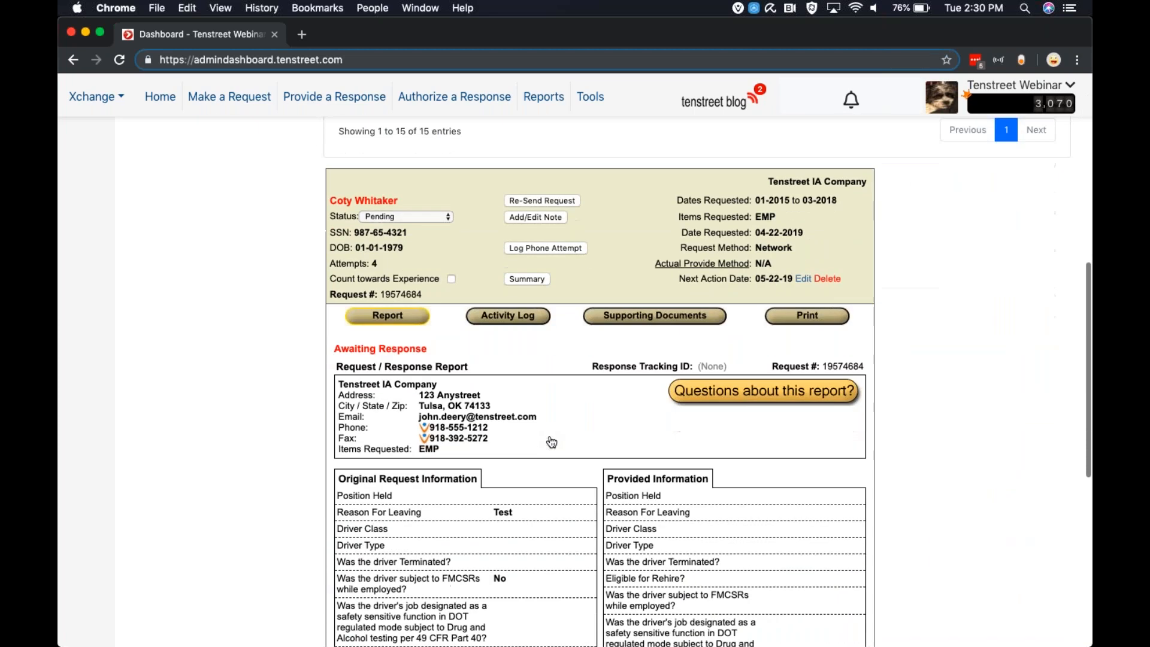
scroll(551, 442, "up", 10)
scroll(571, 366, "down", 1)
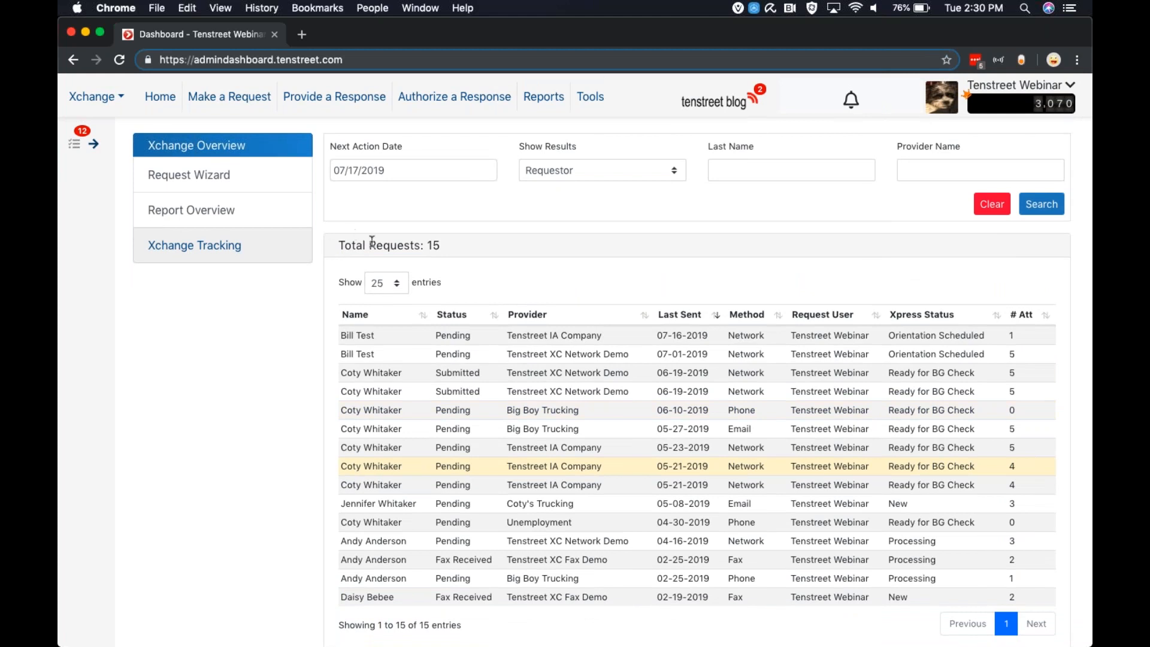
left_click(381, 286)
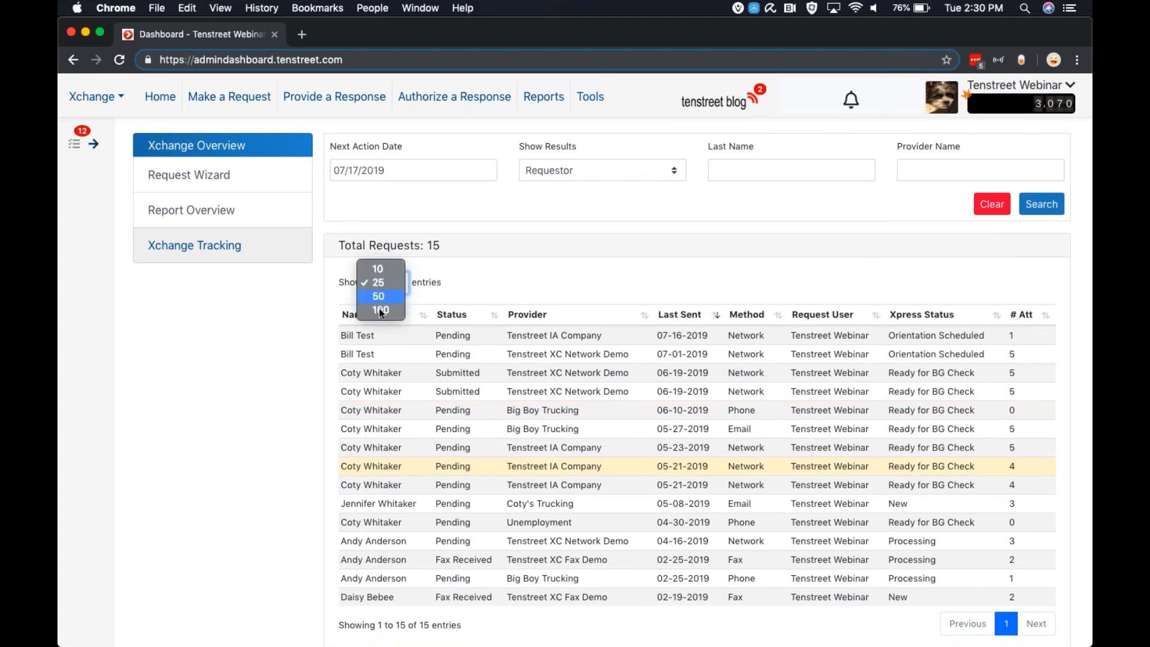
left_click(467, 273)
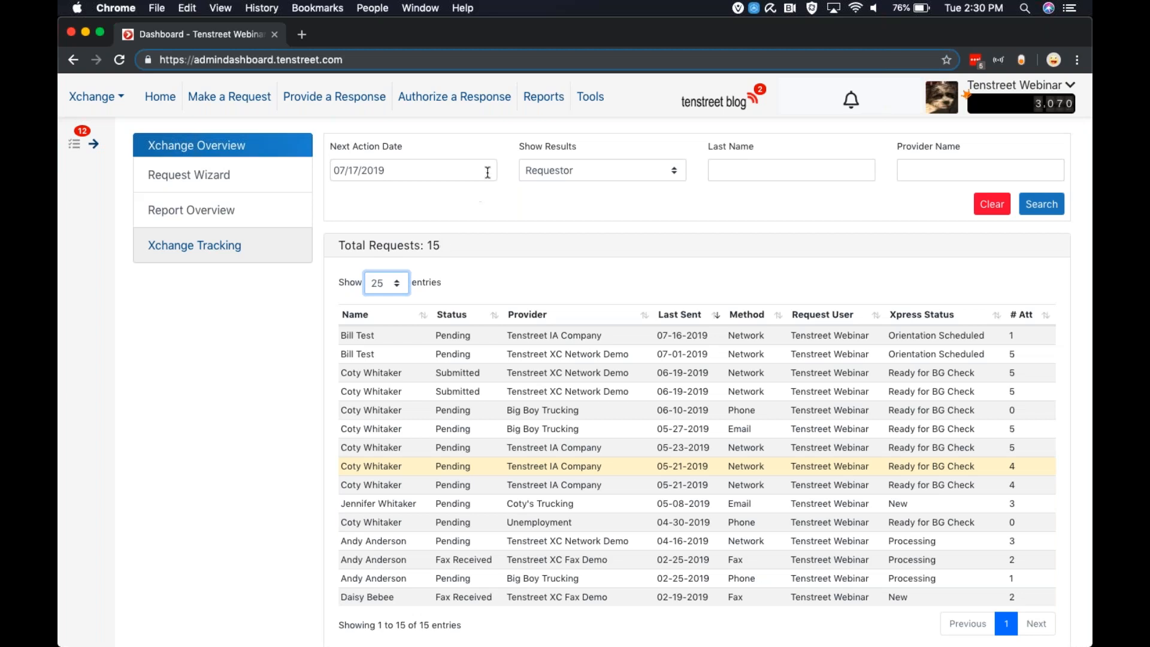
Search the managed Xchange providers for "tenstreet test" and open Tenstreet Test Company for editing
left_click(589, 106)
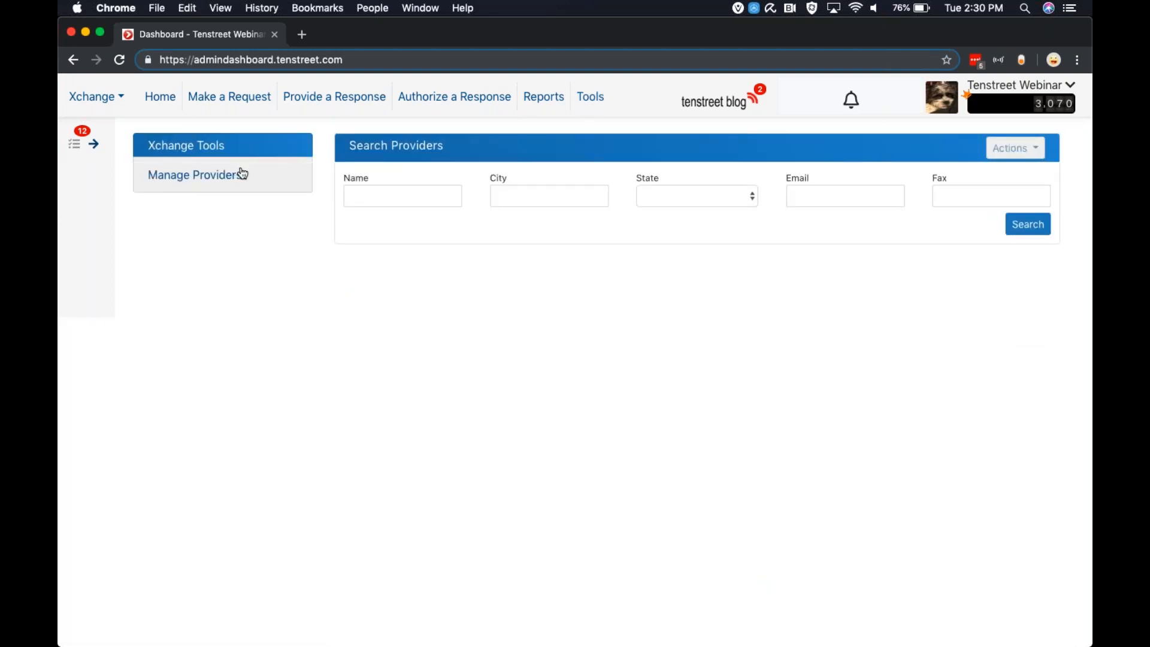
left_click(386, 193)
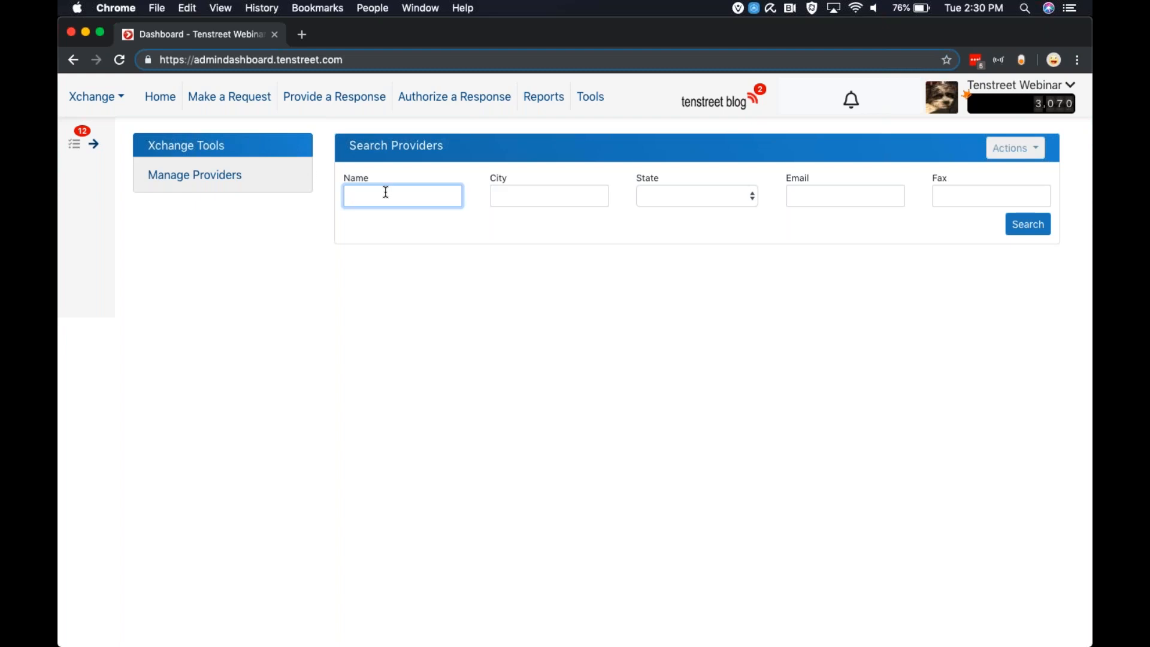
type("reet test")
key("Return")
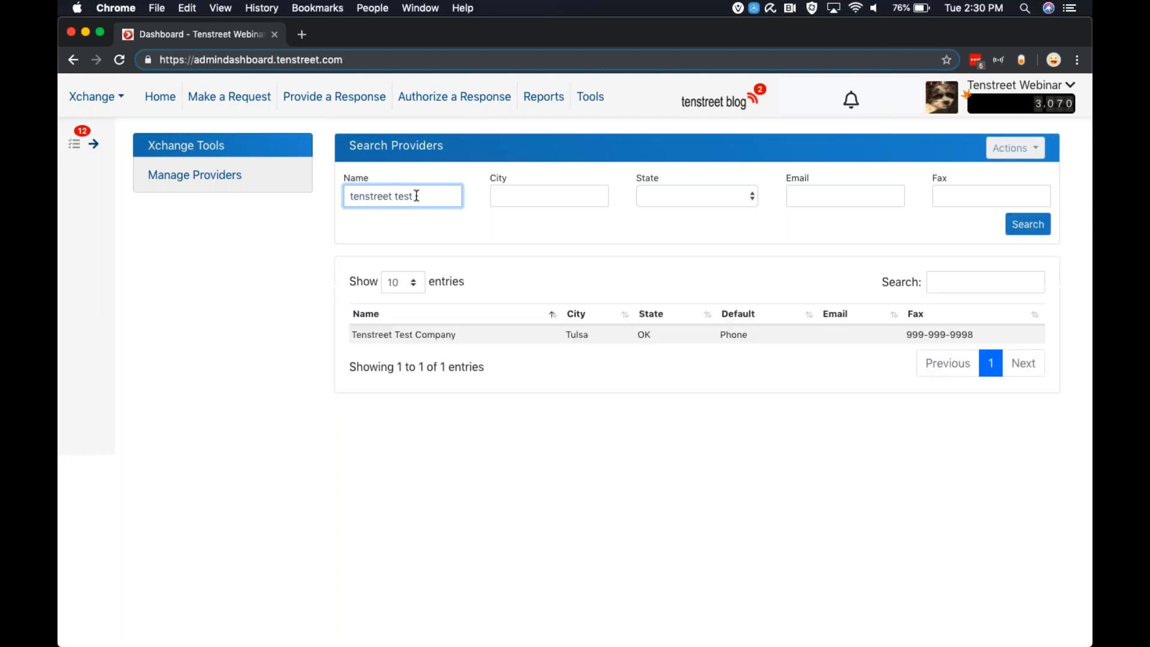
left_click(414, 338)
scroll(574, 403, "down", 5)
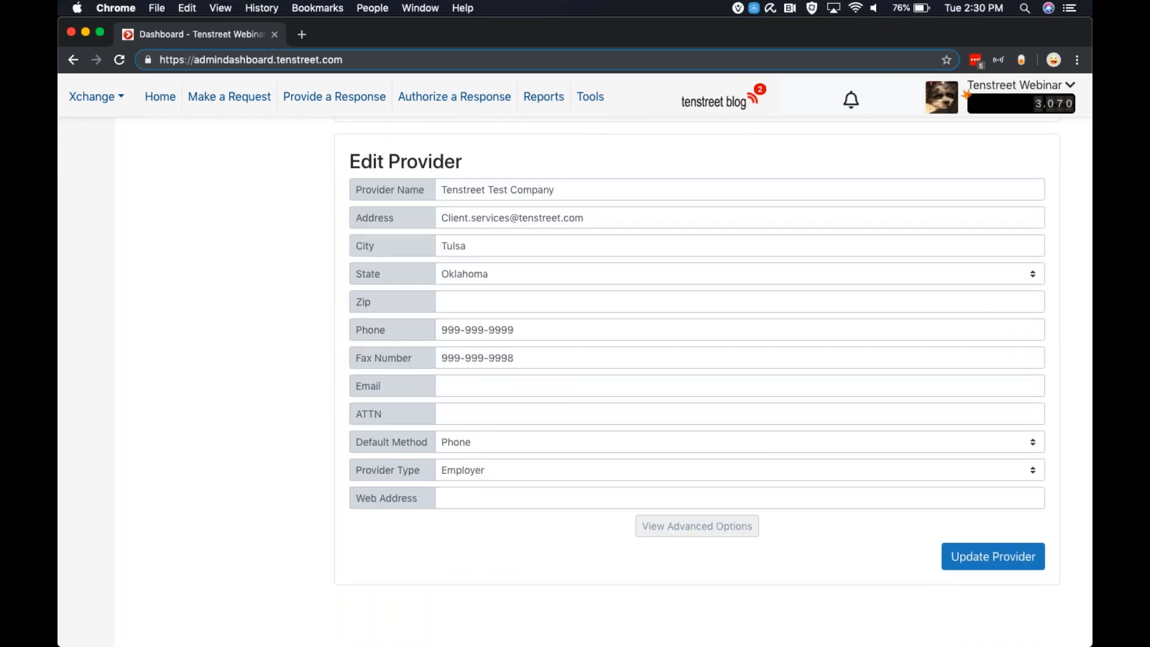
Show the provider's advanced options for employment, drug and alcohol, and accident request methods, and update the provider
left_click(677, 534)
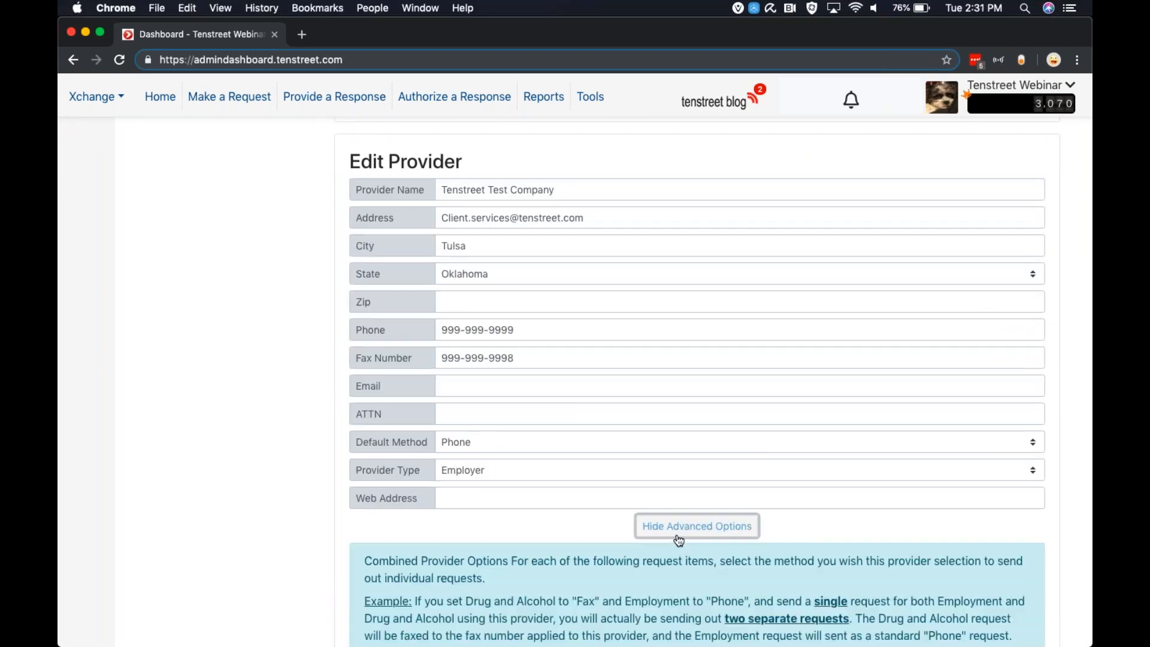
scroll(679, 539, "down", 4)
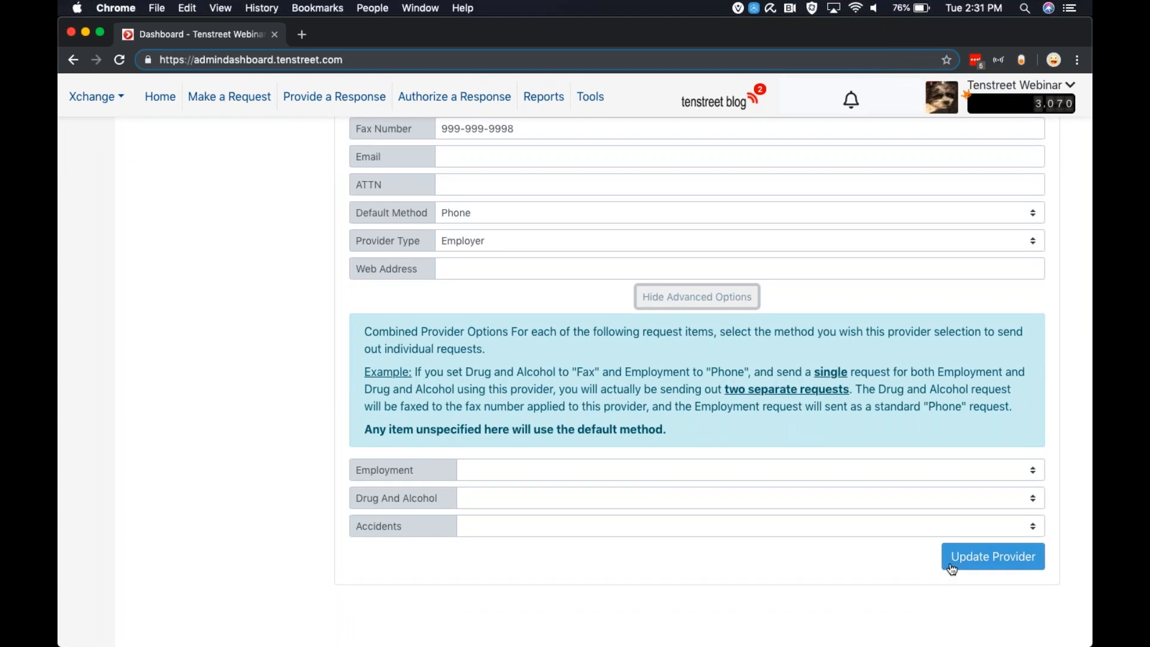
left_click(951, 558)
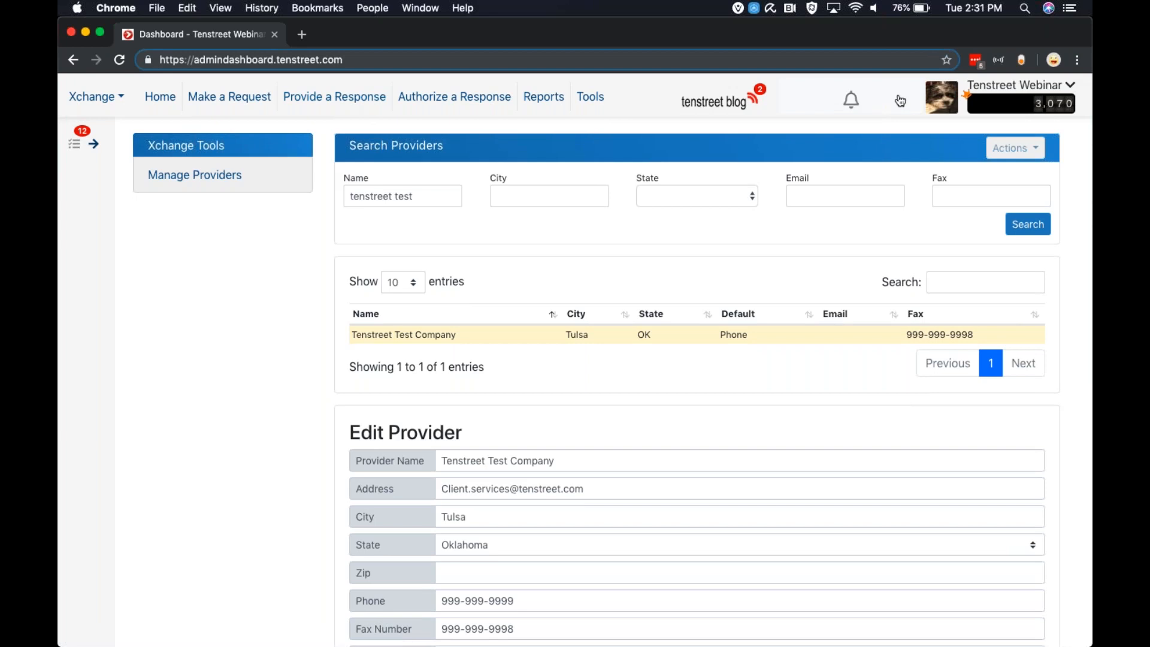
Open the account settings and expand the Xpress Control options
left_click(951, 102)
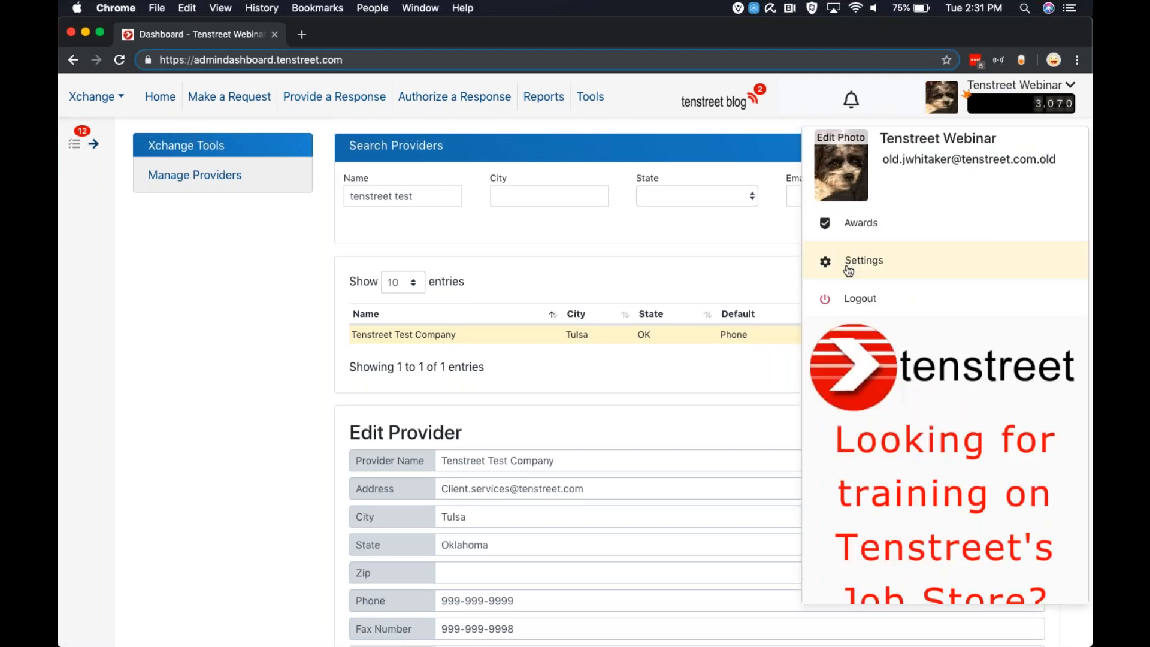
left_click(848, 270)
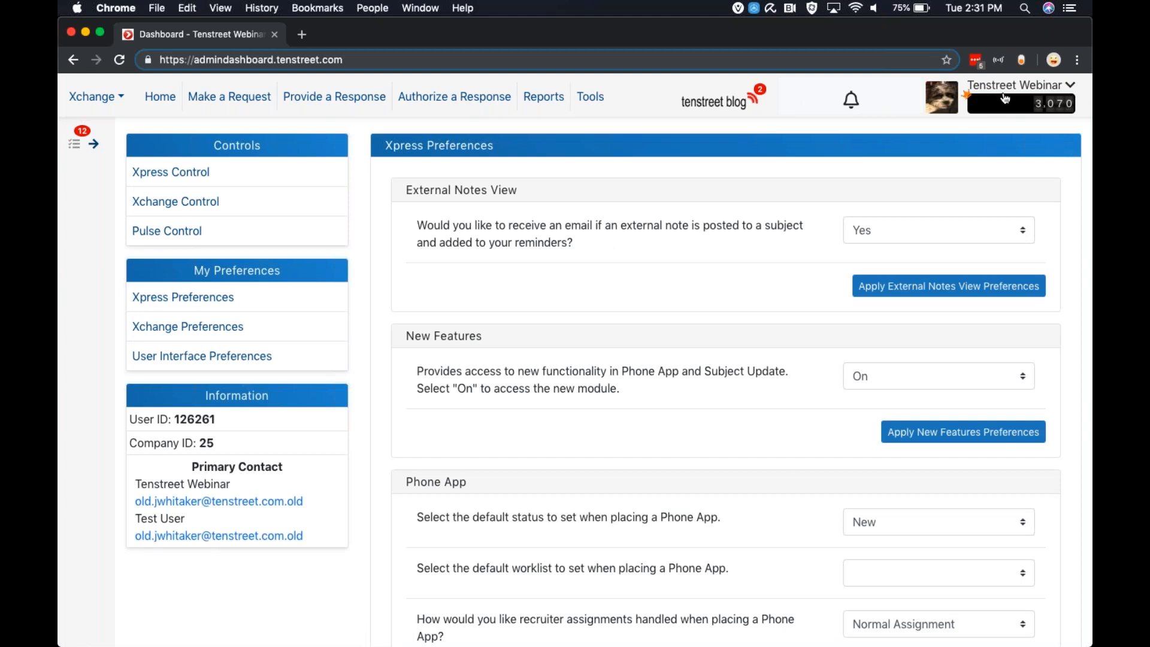
left_click(1005, 97)
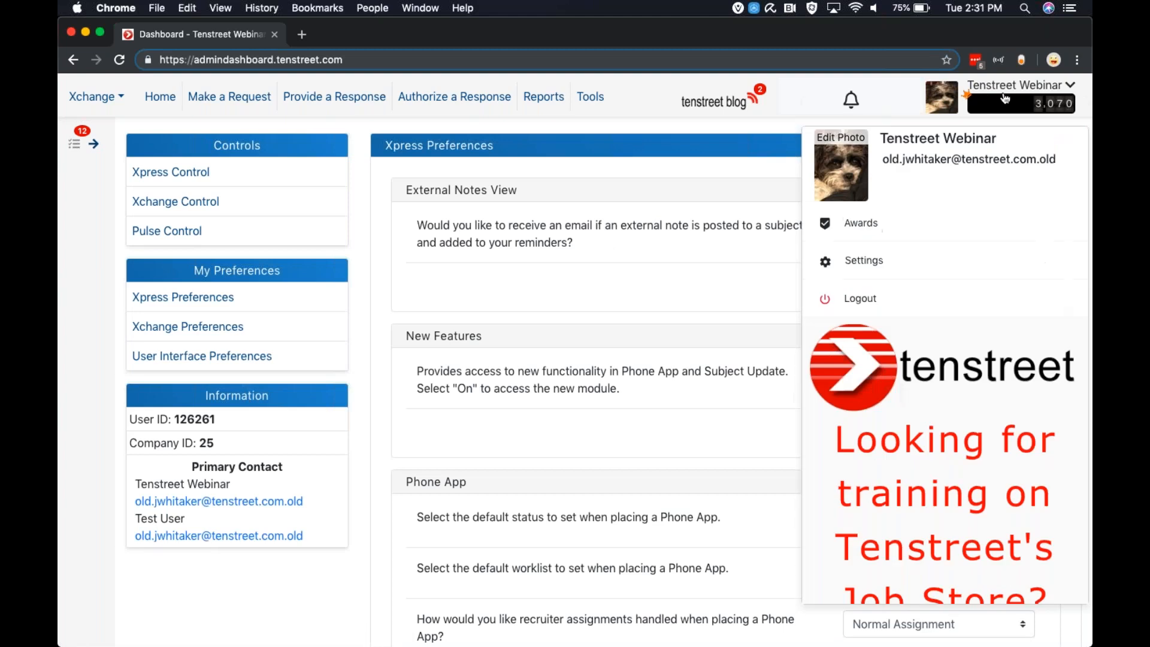
left_click(623, 292)
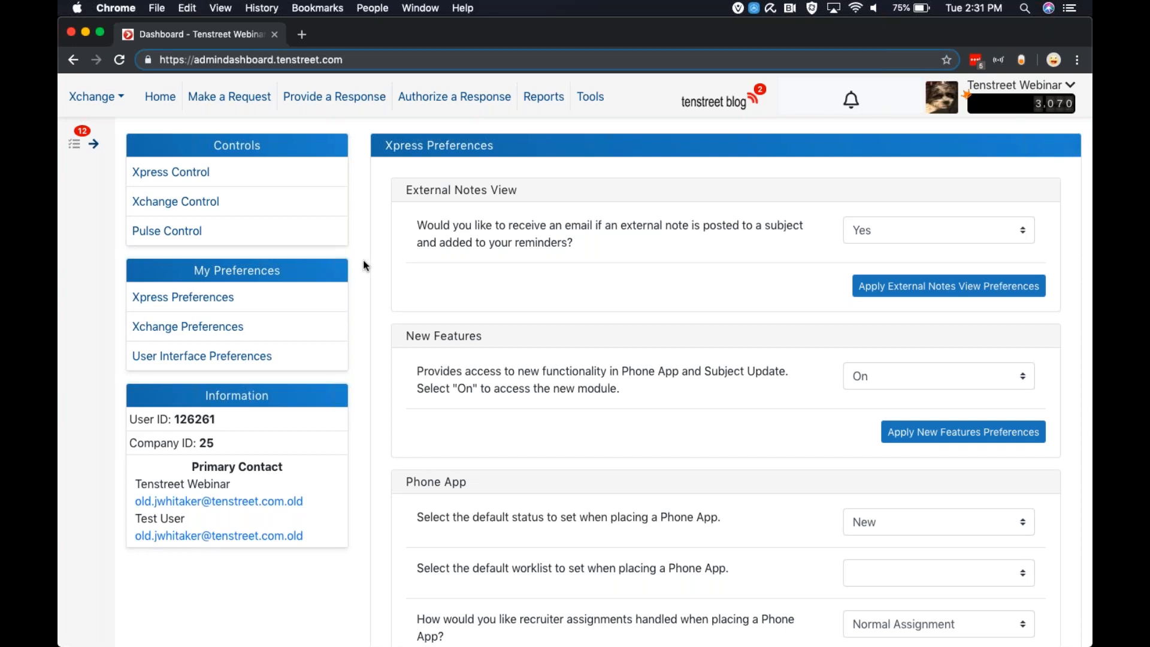
left_click(191, 175)
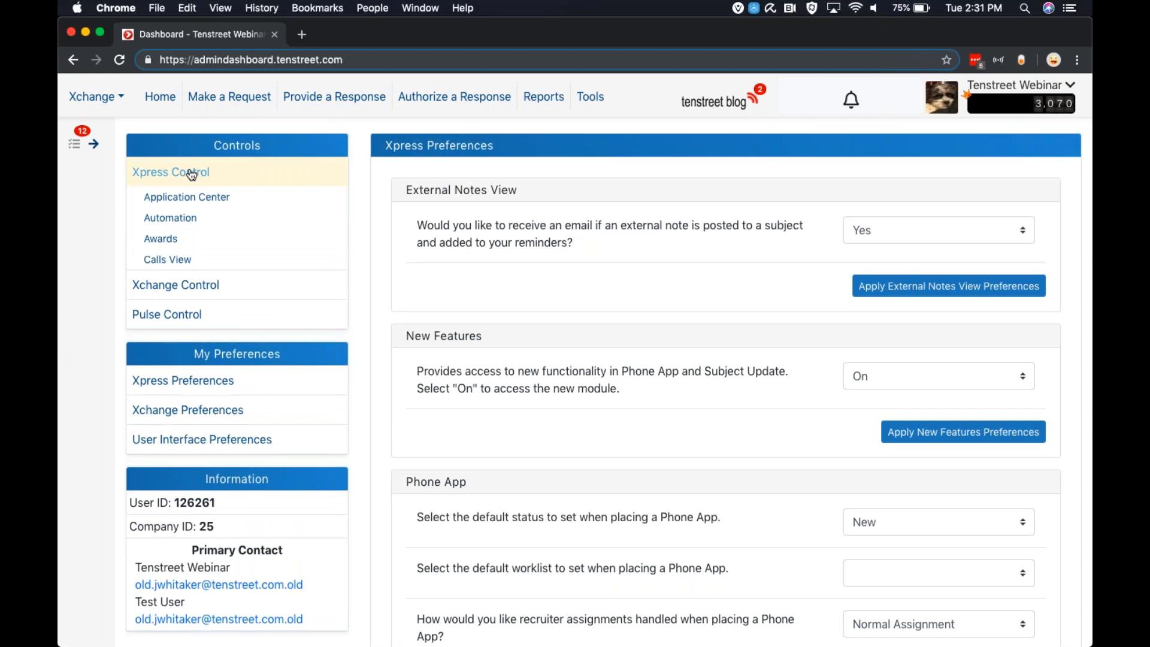
View the Application Center's applications and landing pages under Xpress Control, and open the Xpress Control automation settings
left_click(169, 201)
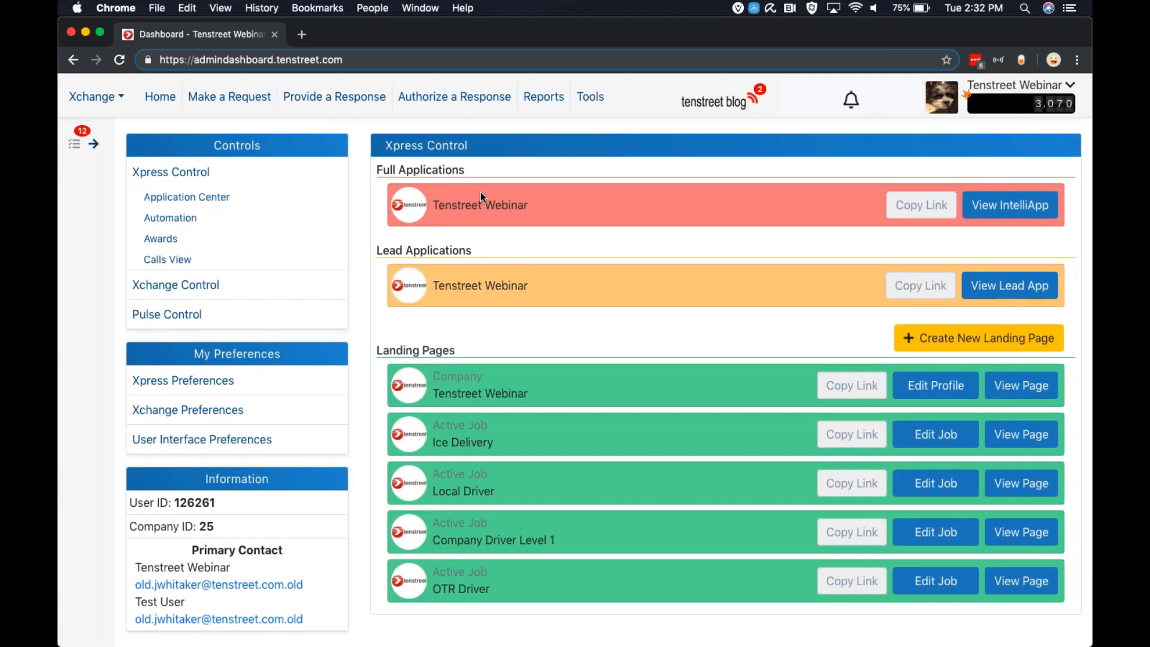
scroll(528, 282, "down", 1)
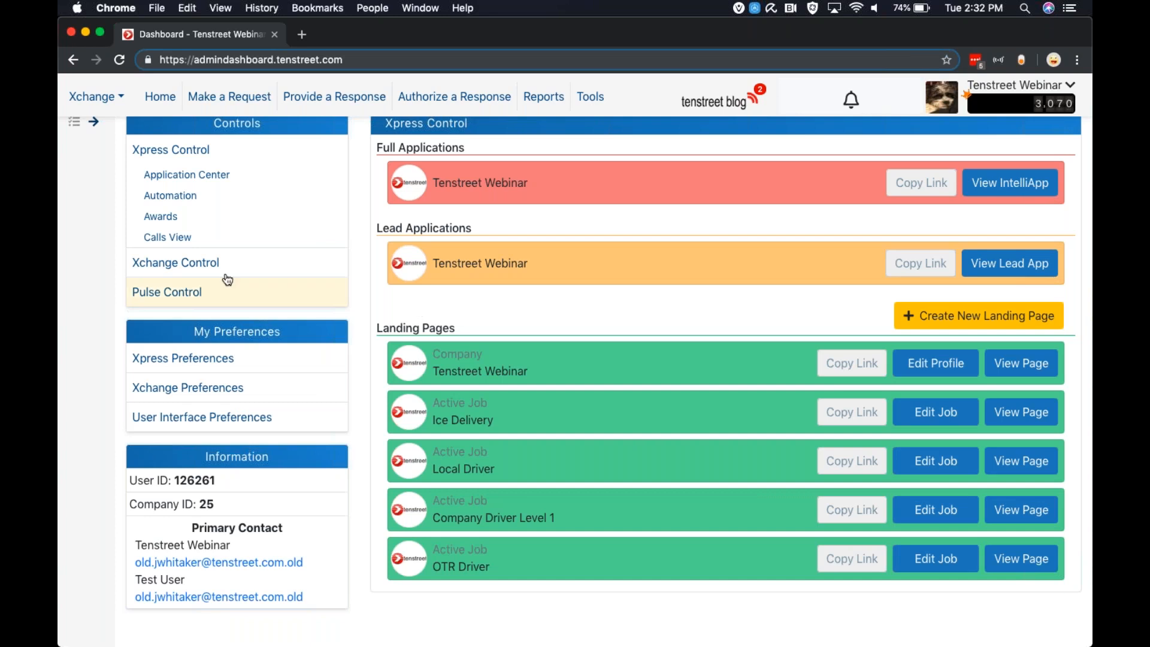
left_click(164, 197)
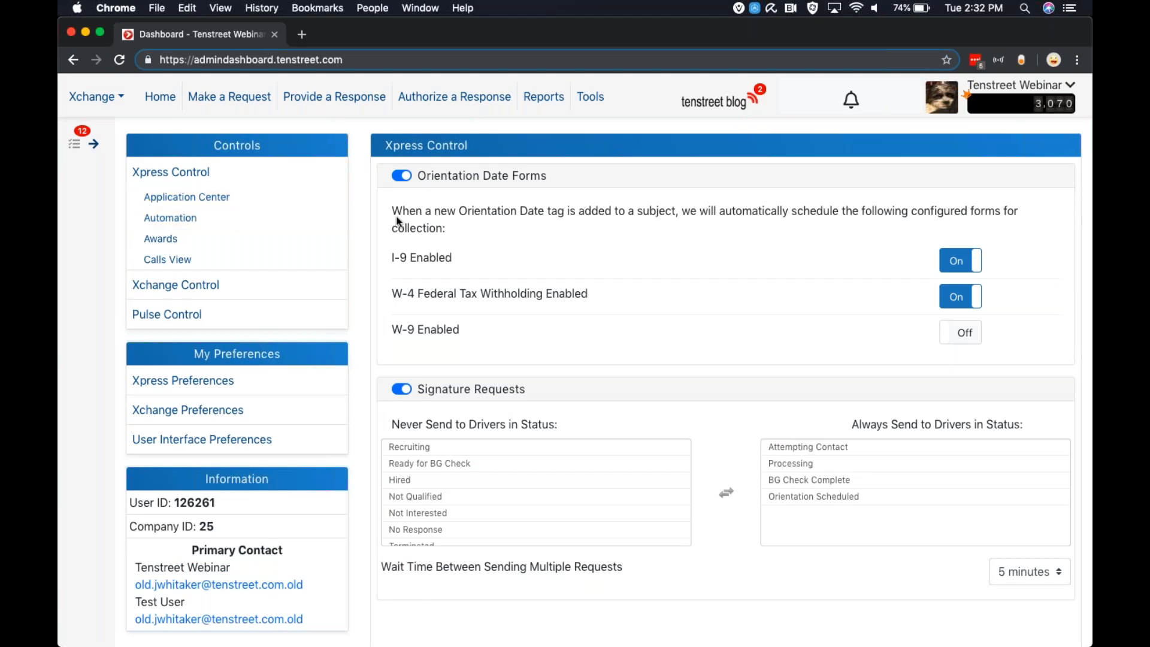
scroll(398, 221, "down", 2)
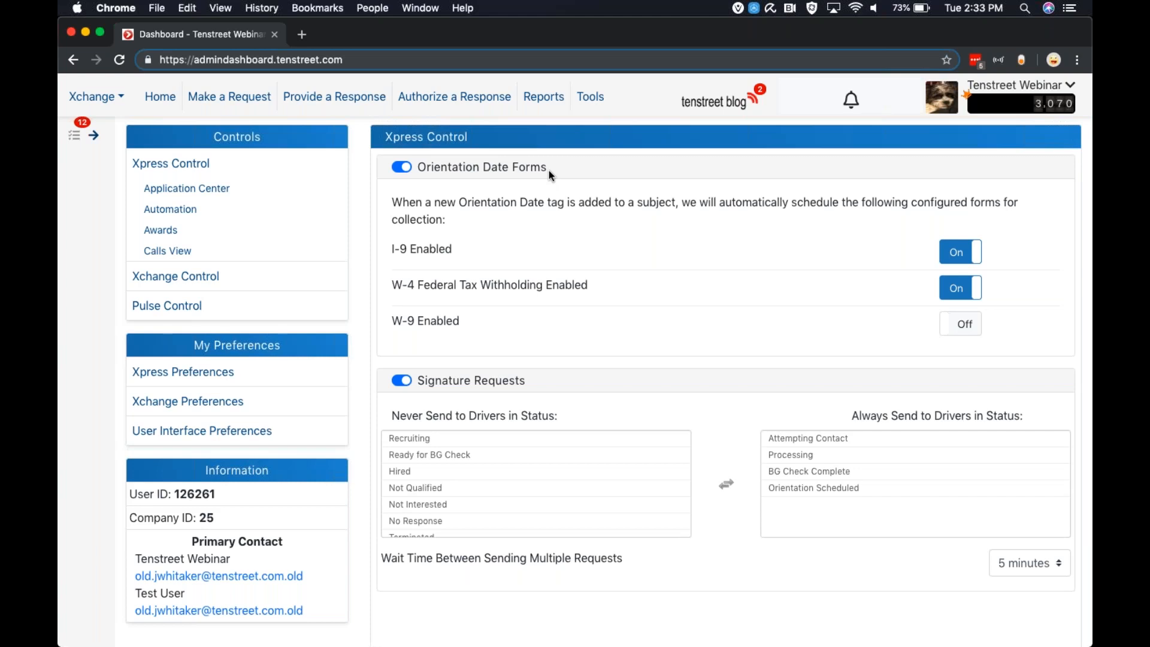
Turn off the Orientation Date Forms automation in Xpress Control
left_click(402, 169)
left_click(403, 169)
scroll(455, 250, "down", 1)
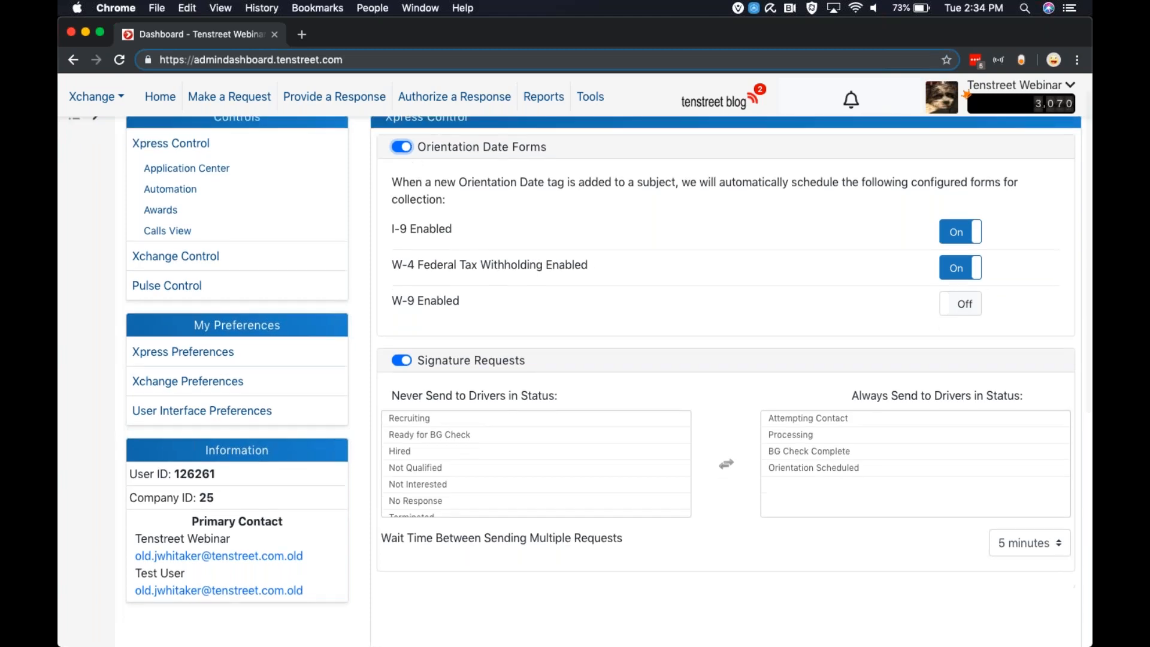
left_click(401, 147)
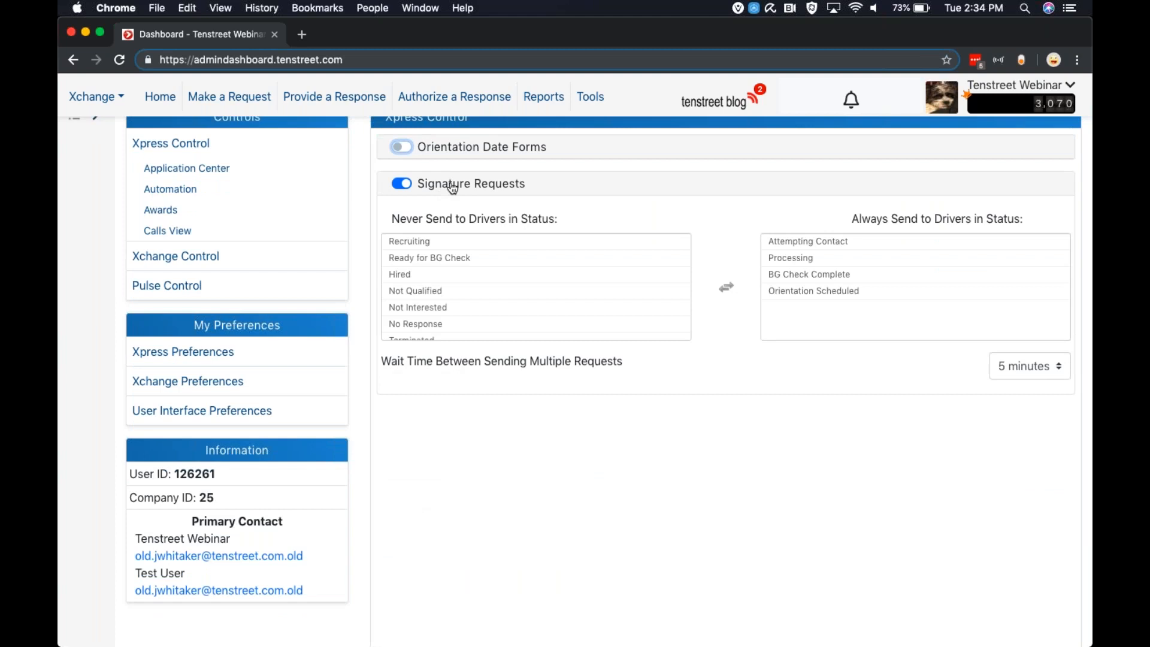
Check the Signature Requests driver status lists and the wait time choices between multiple requests, and turn Signature Requests off
left_click(659, 291)
left_click(1026, 372)
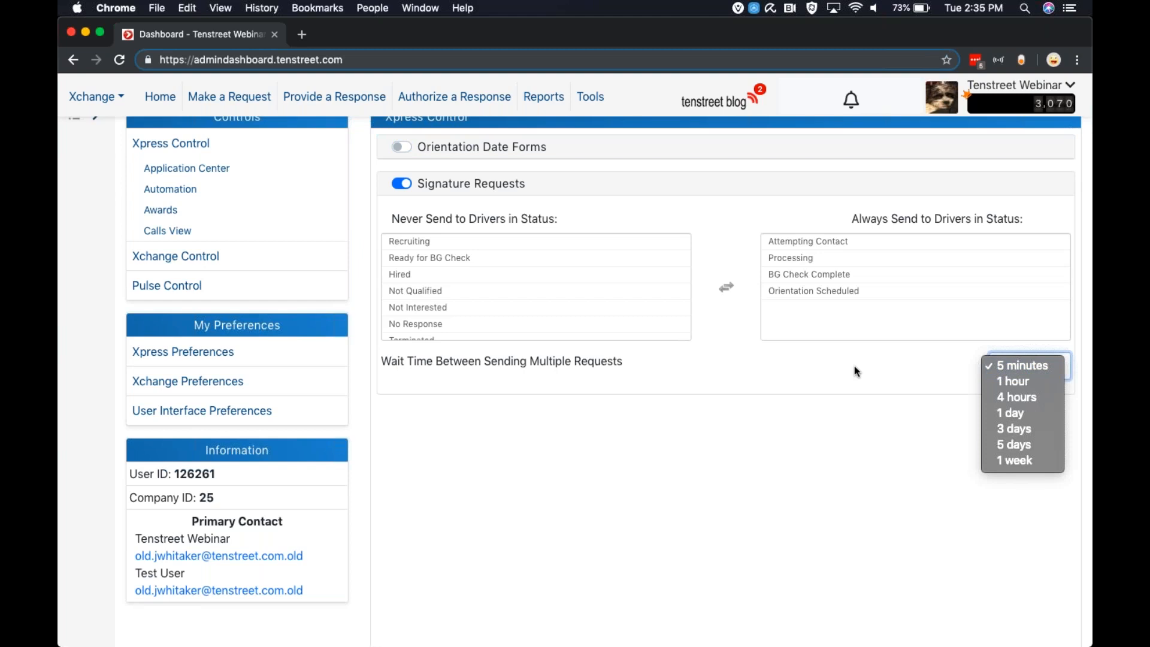
left_click(790, 372)
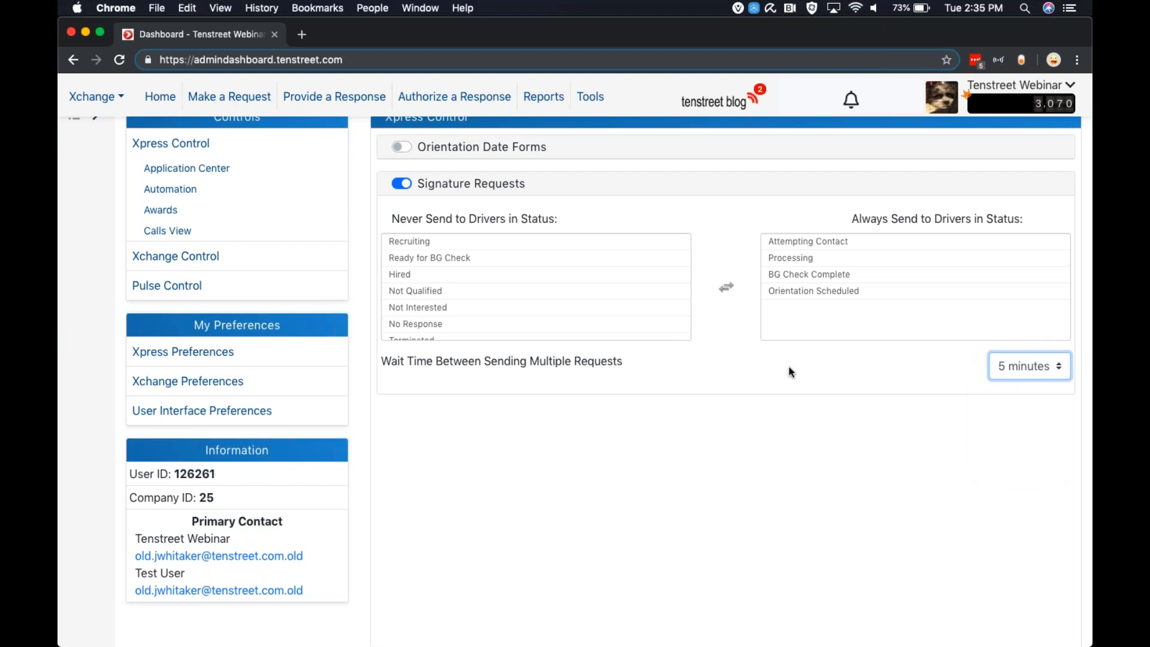
left_click(799, 291)
left_click(808, 262)
left_click(1024, 373)
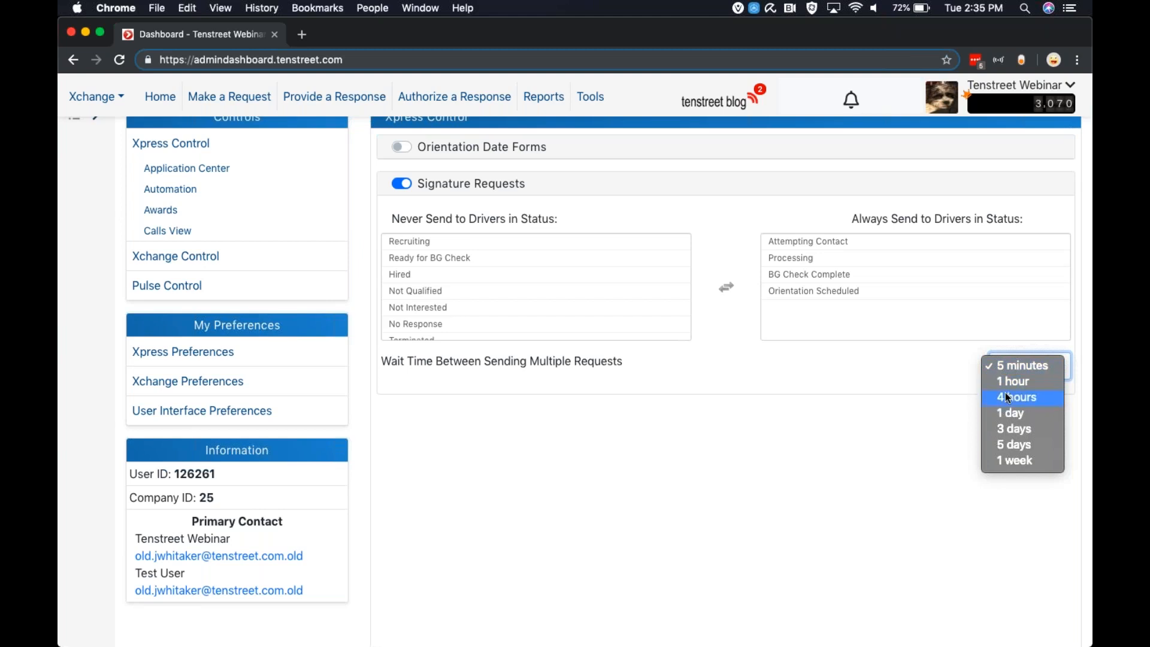
left_click(893, 383)
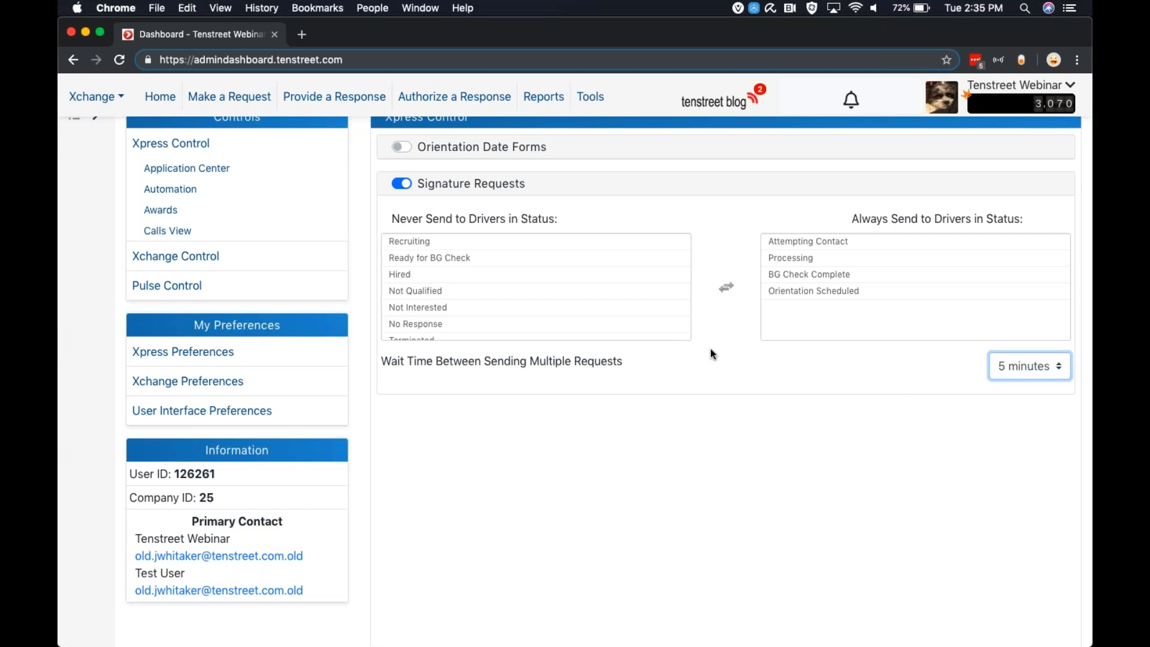
left_click(402, 184)
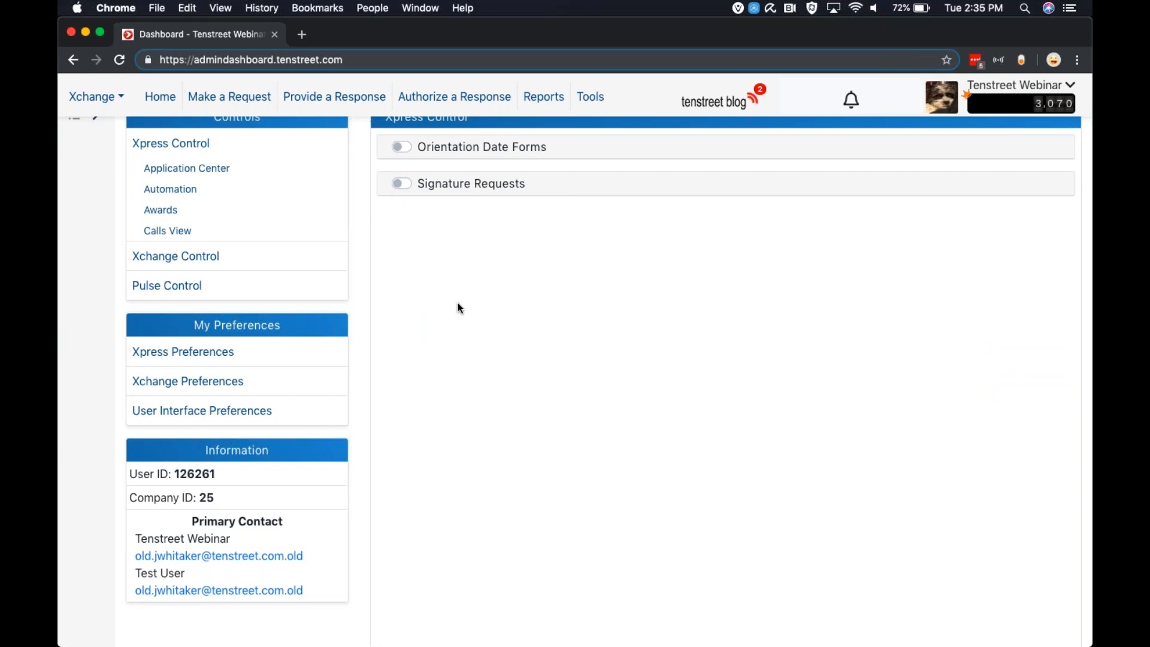
Collapse the Xpress Control options and open the automation settings under Xchange Control
scroll(458, 306, "up", 1)
left_click(210, 175)
left_click(186, 203)
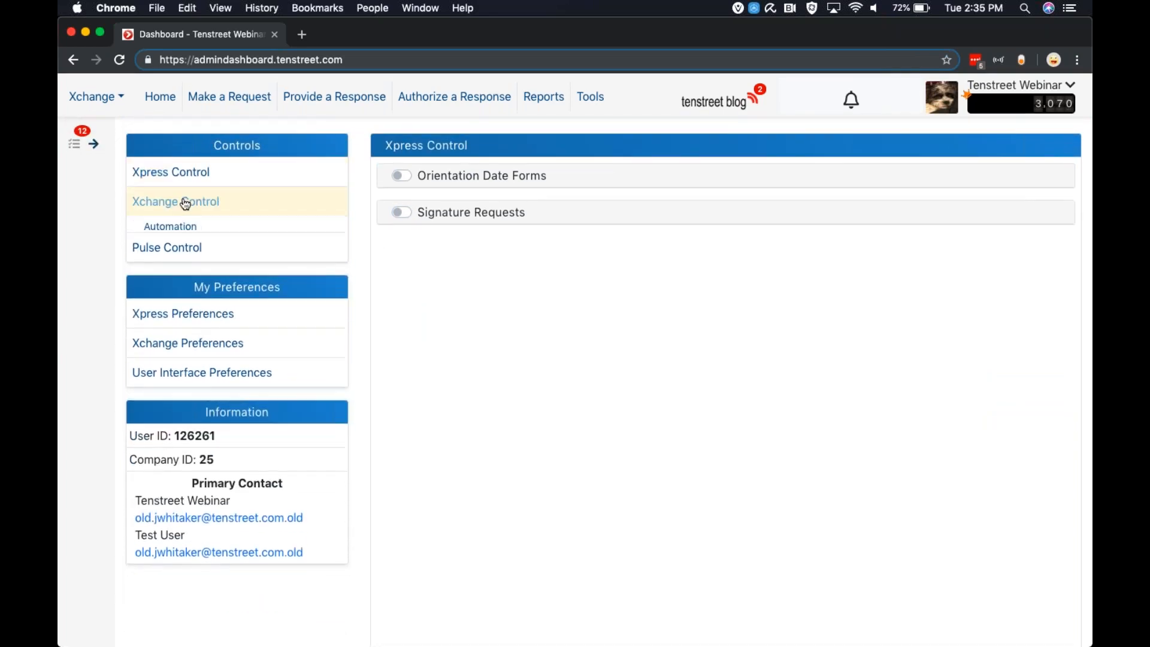
left_click(162, 228)
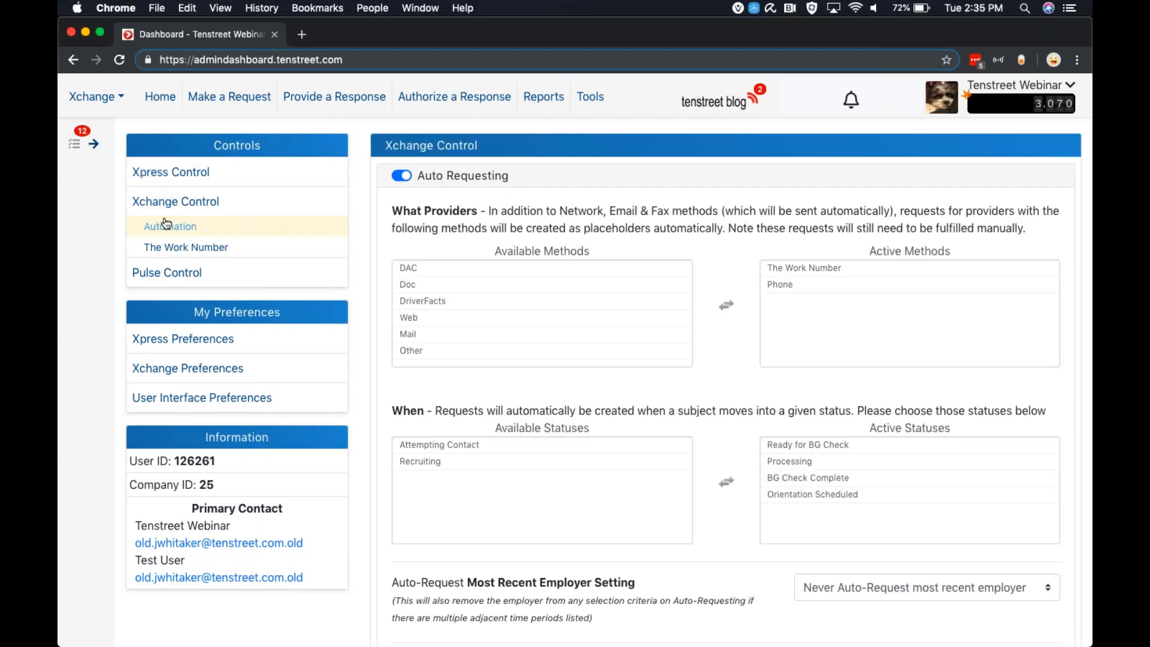
scroll(455, 179, "down", 2)
scroll(419, 153, "up", 2)
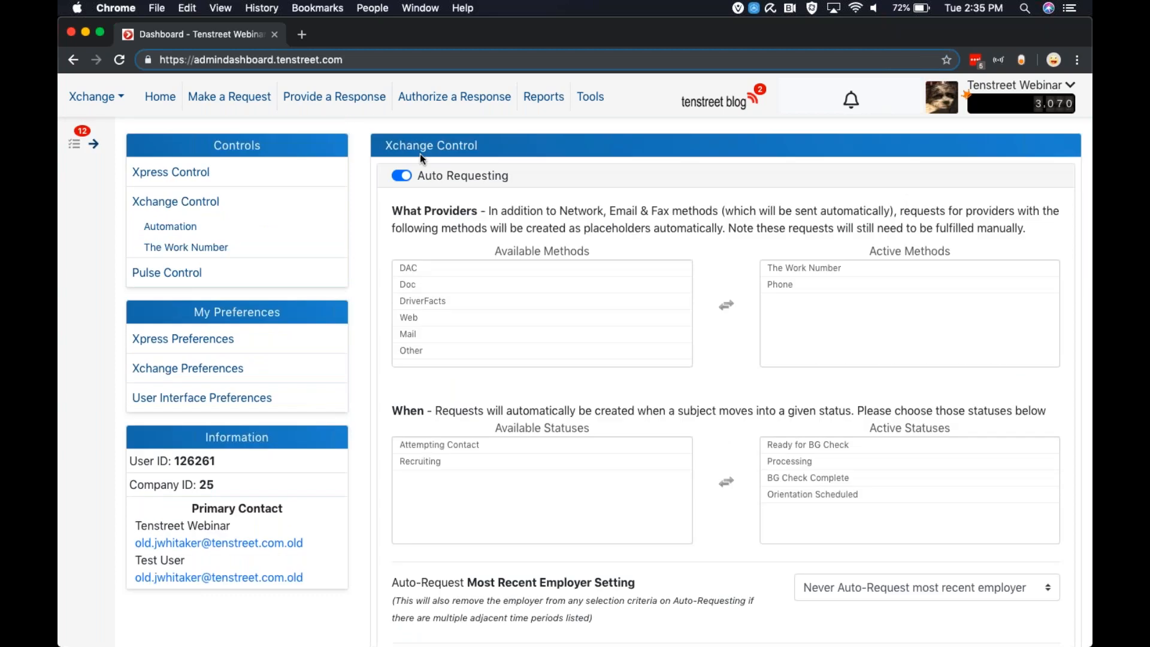
Switch Auto Requesting off and back on in the Xchange Control automation settings
left_click(399, 177)
left_click(399, 176)
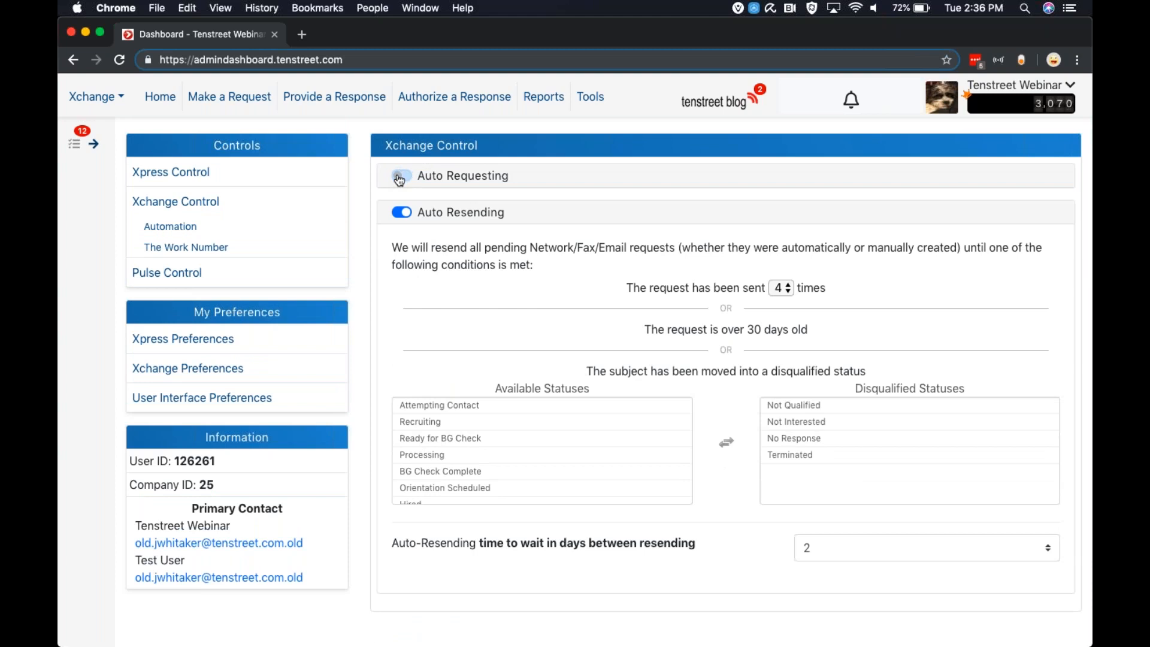
left_click(423, 208)
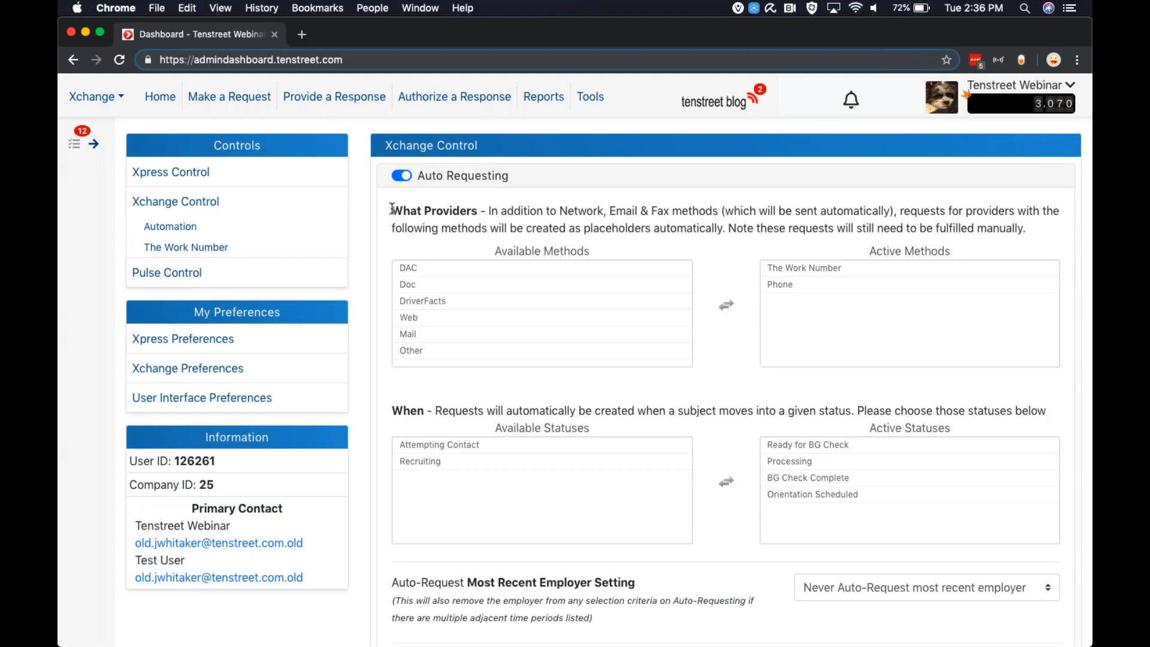
Examine which provider request methods are available and which are active for Auto Requesting
scroll(393, 208, "down", 1)
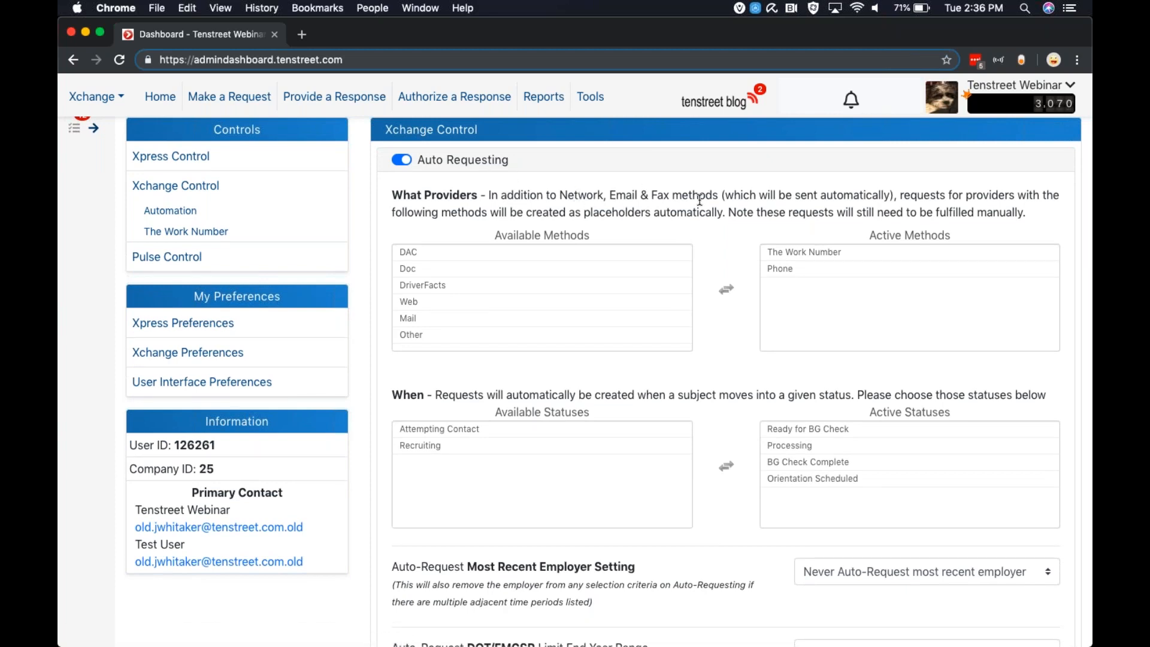
left_click(601, 258)
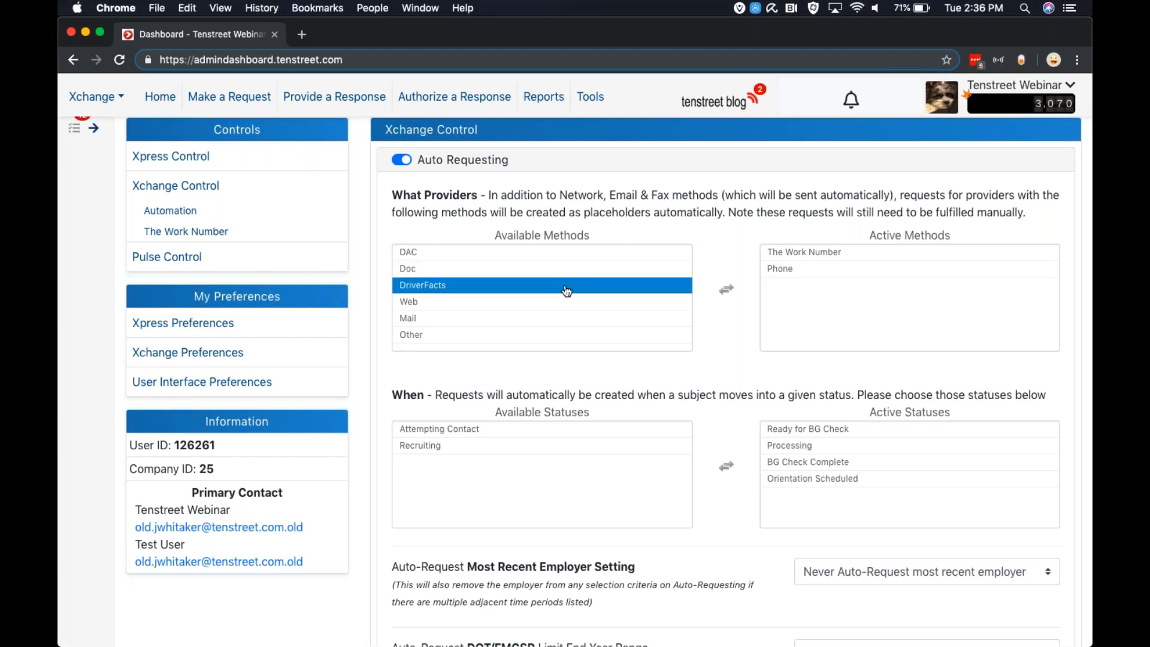
scroll(567, 289, "down", 1)
scroll(566, 287, "up", 2)
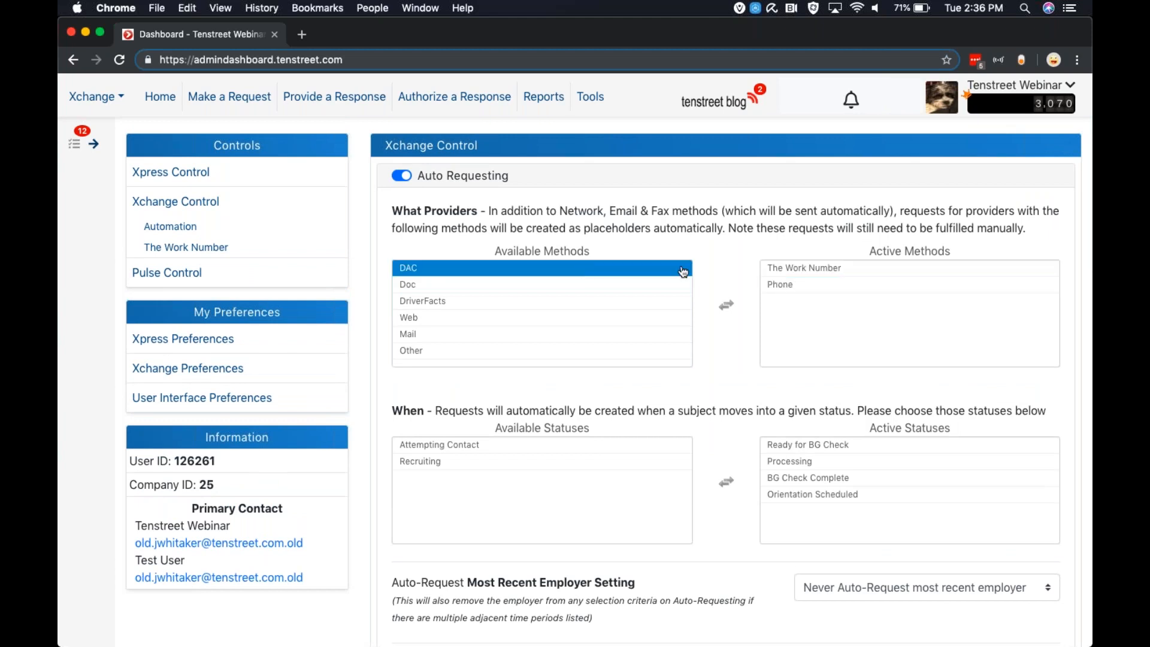
Examine the available and active subject statuses that trigger Auto Requesting, including Ready for BG Check
scroll(892, 317, "down", 5)
left_click(893, 321)
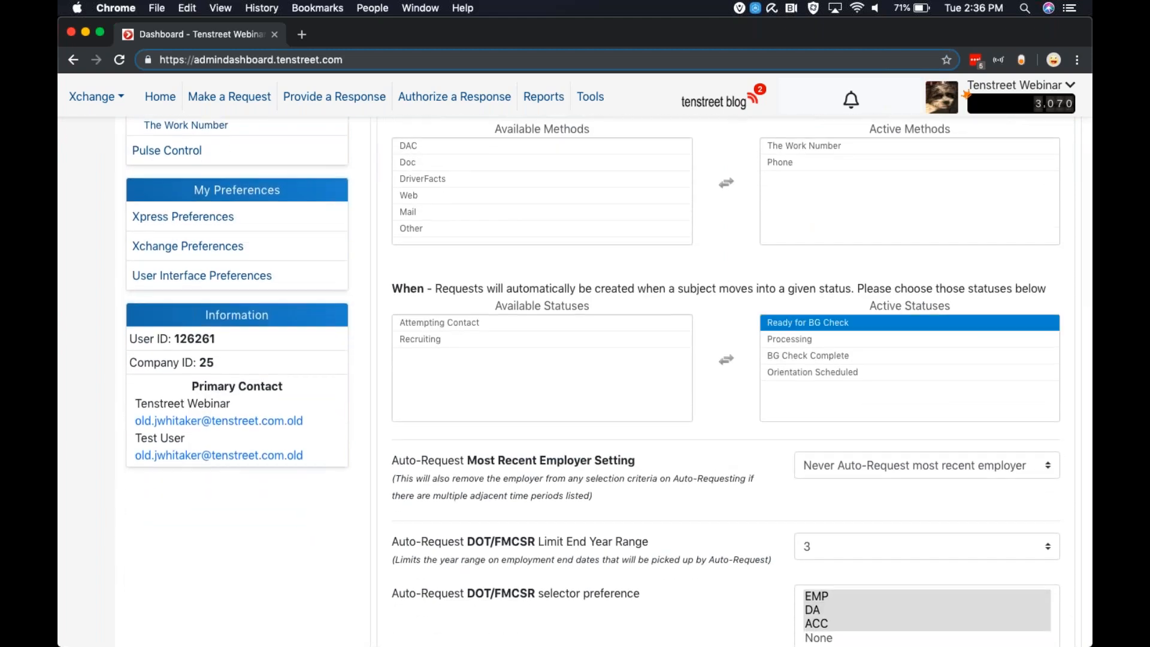
scroll(893, 321, "down", 1)
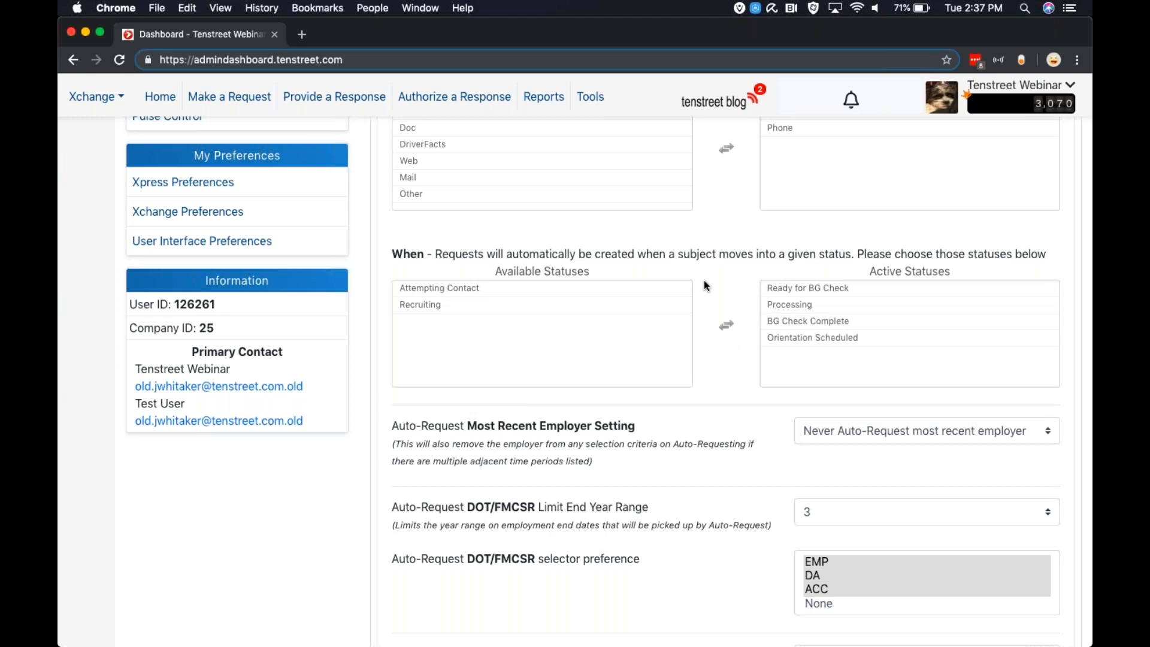
left_click(791, 292)
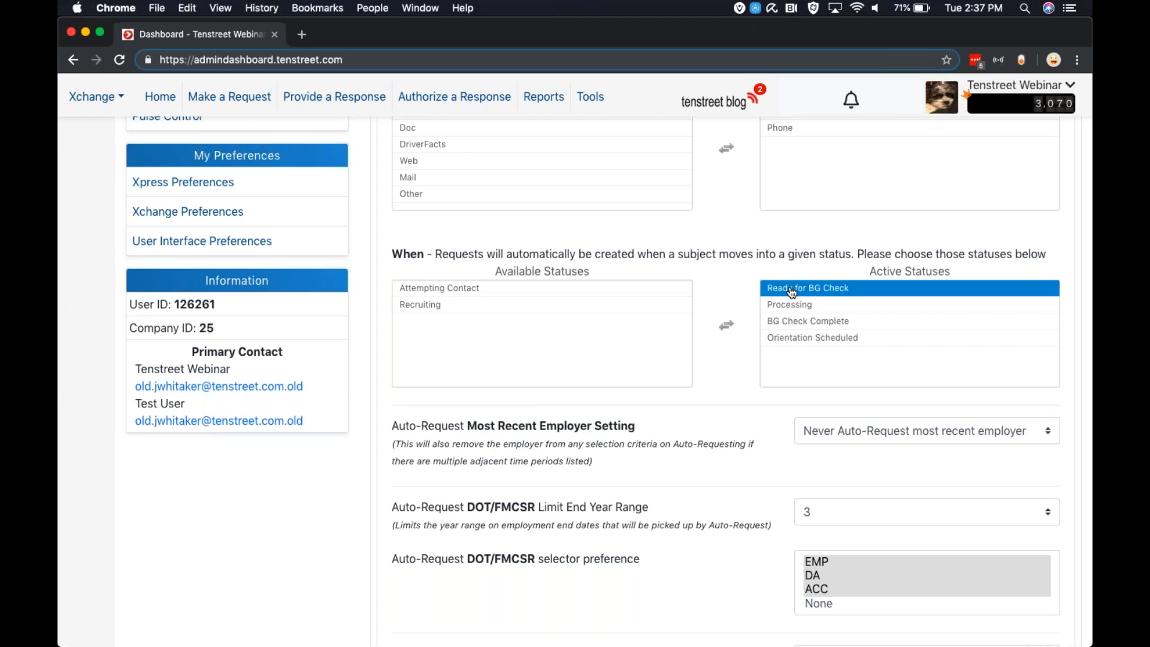
left_click(698, 258)
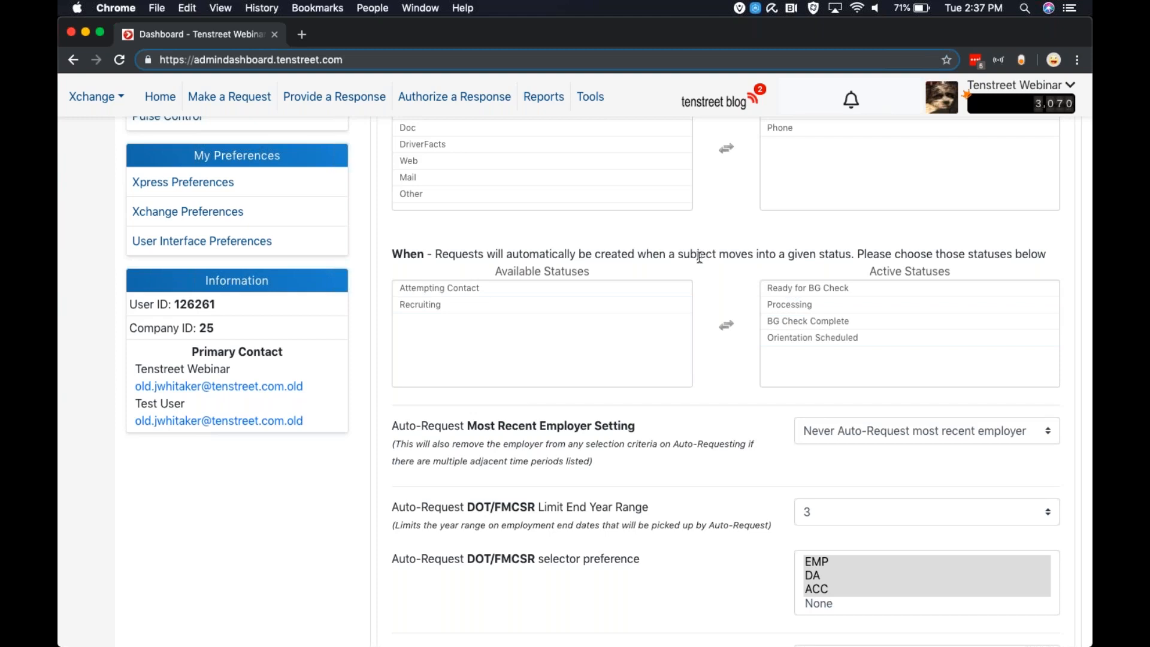
left_click(801, 293)
scroll(500, 380, "down", 5)
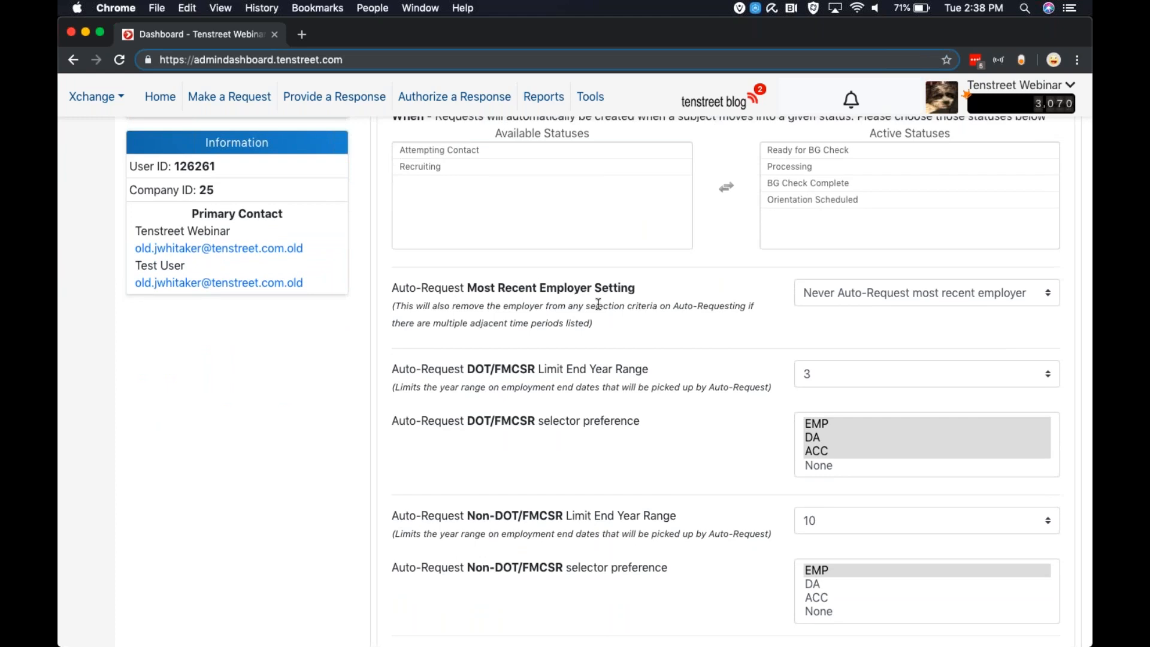
Check the choices for the Auto-Request Most Recent Employer Setting and the DOT/FMCSR Limit End Year Range, leaving both settings as they are
left_click(822, 293)
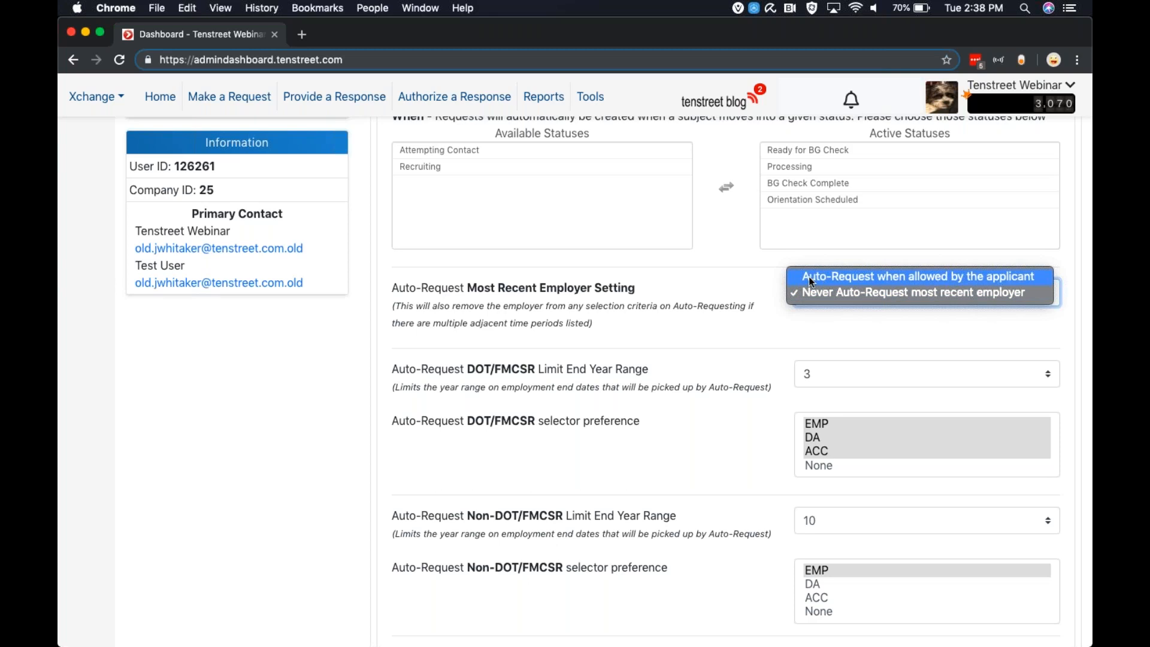
left_click(713, 281)
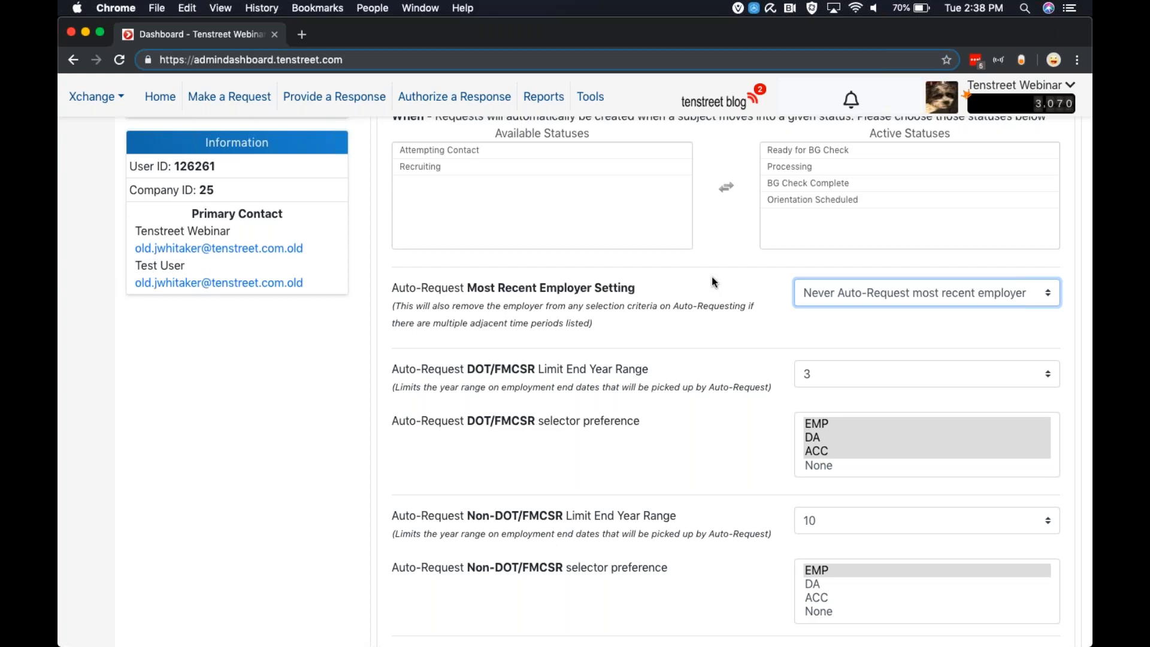
scroll(661, 326, "down", 4)
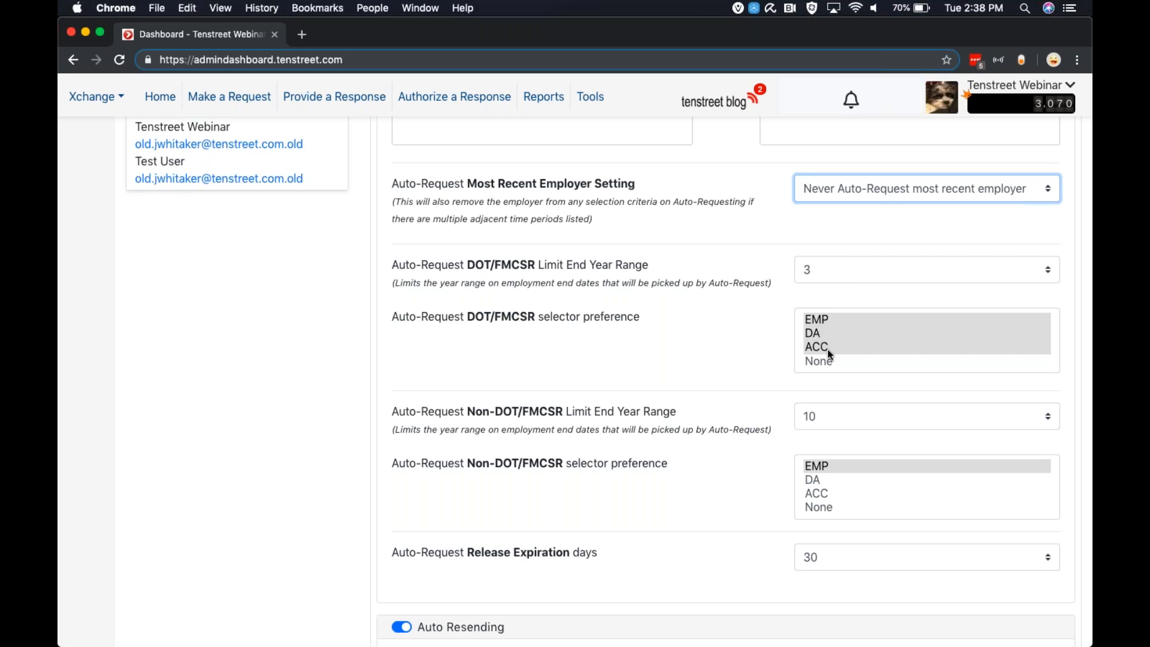
left_click(826, 275)
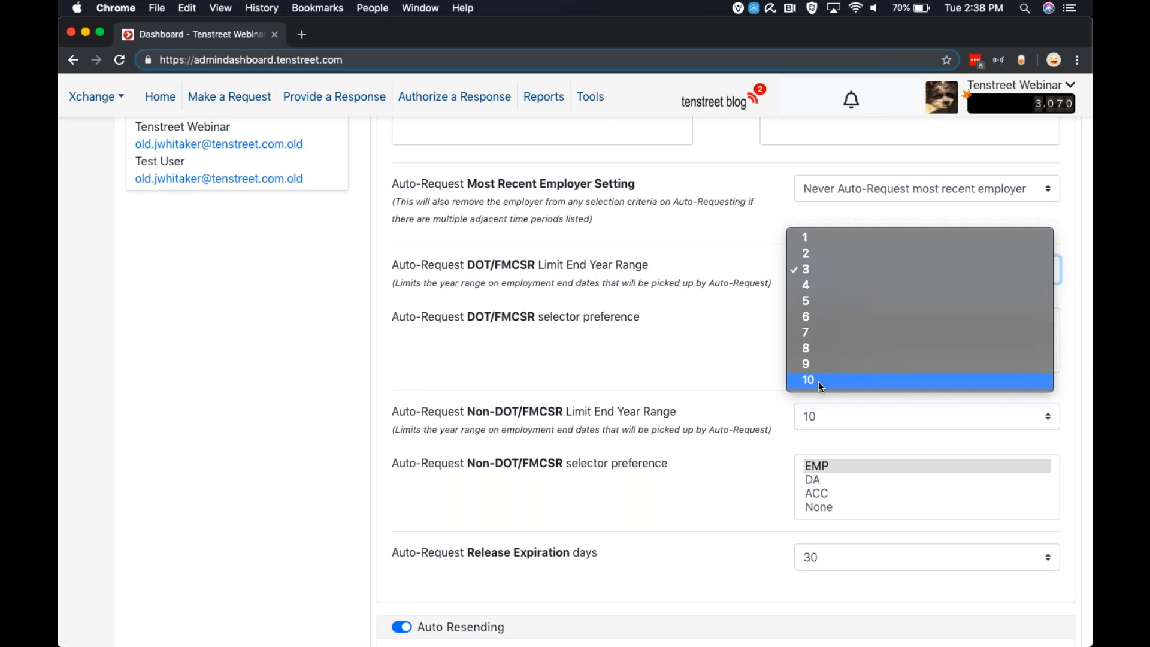
left_click(680, 323)
left_click(709, 324)
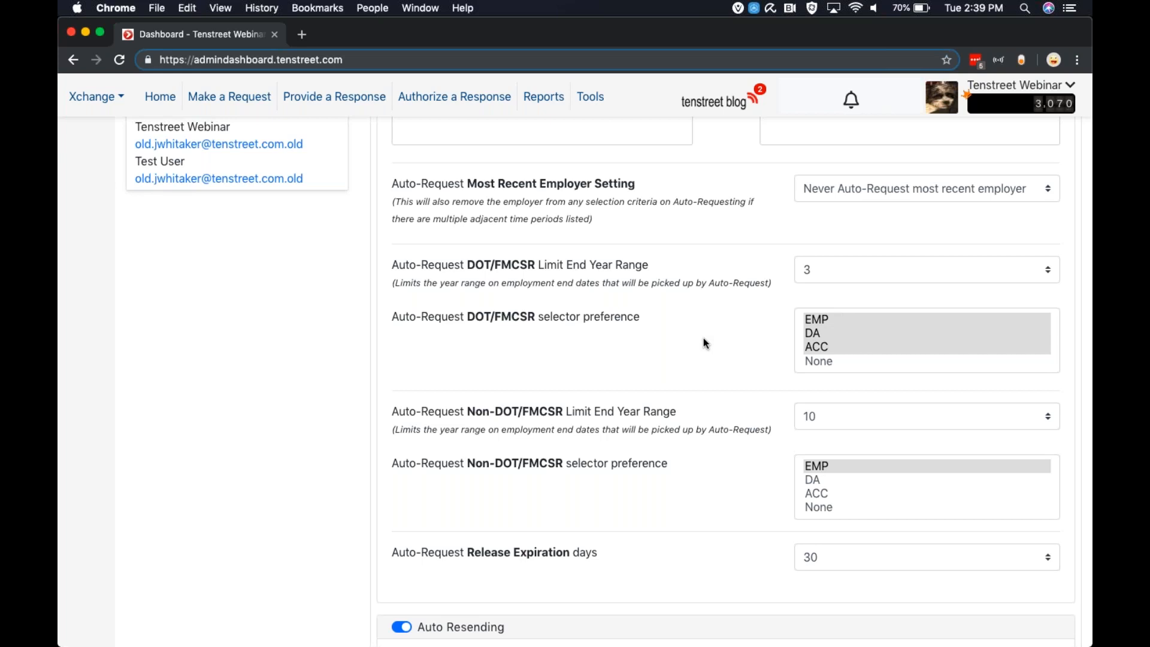
Return to the Xpress Control automation settings and turn Signature Requests on
scroll(703, 338, "up", 7)
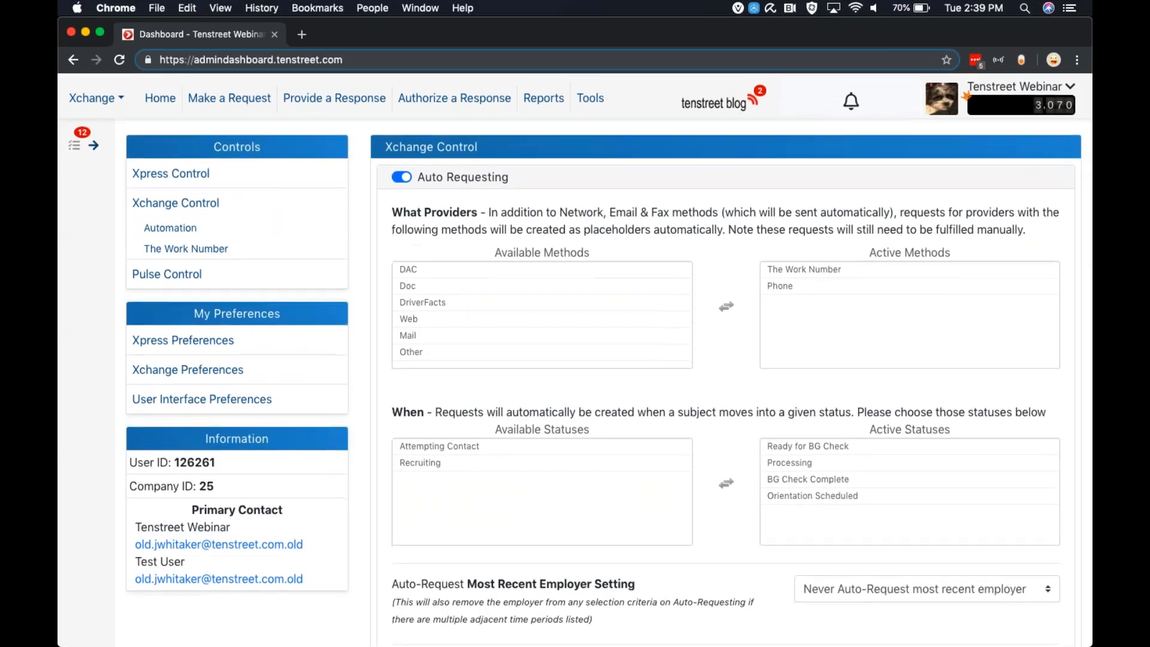
left_click(93, 96)
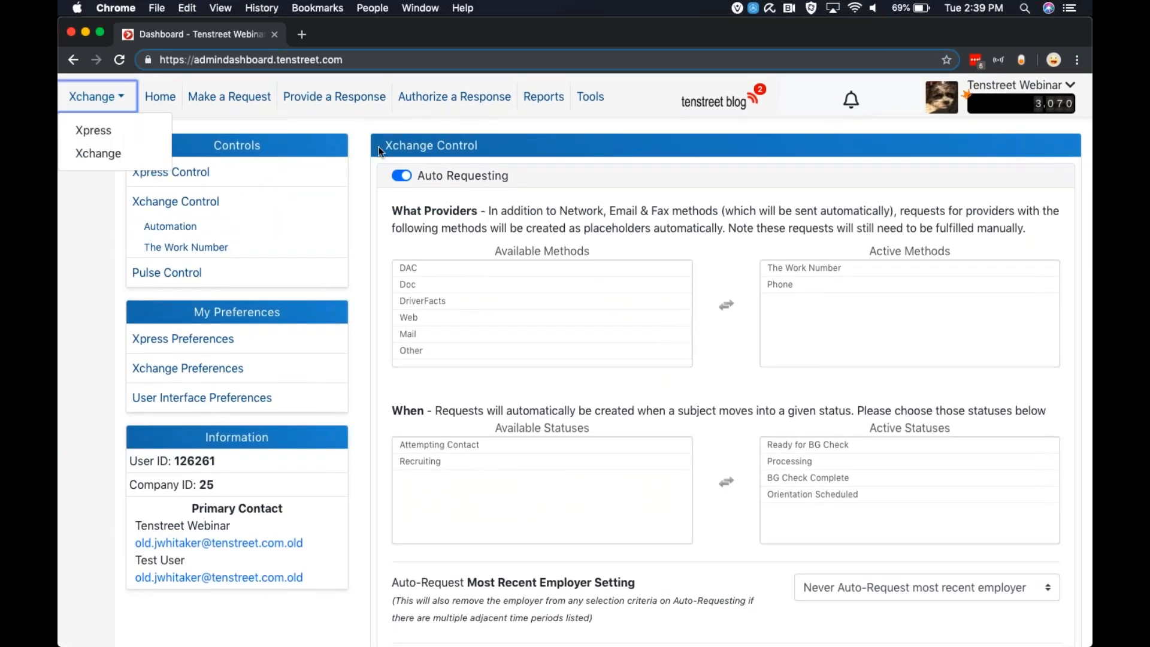
left_click(278, 181)
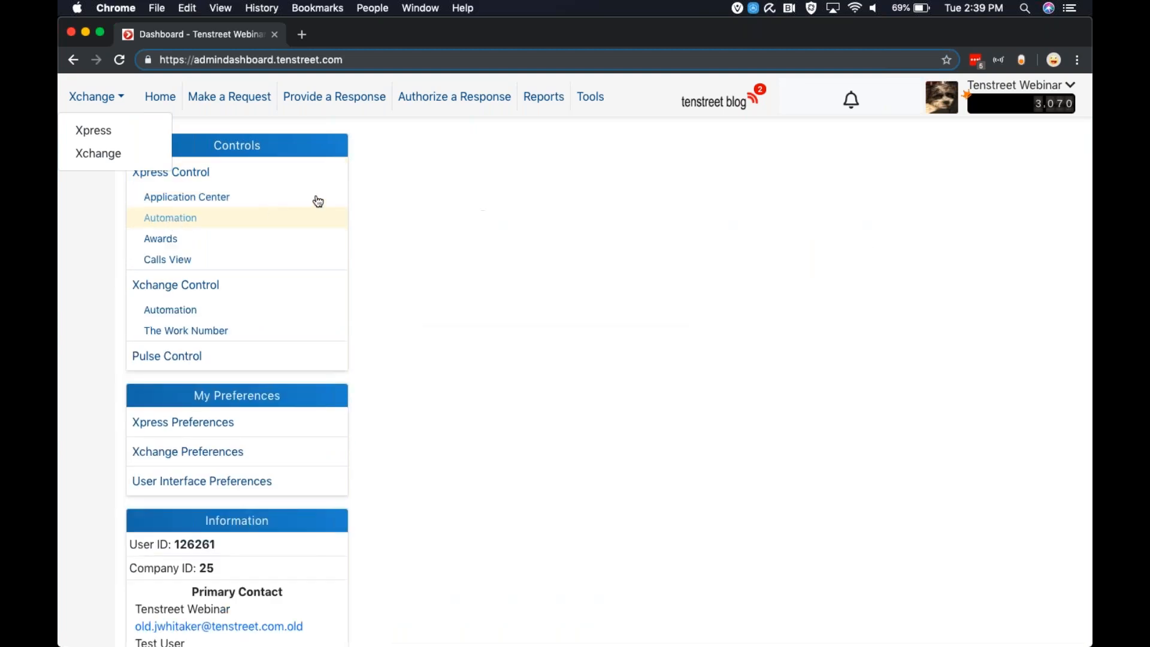
left_click(400, 213)
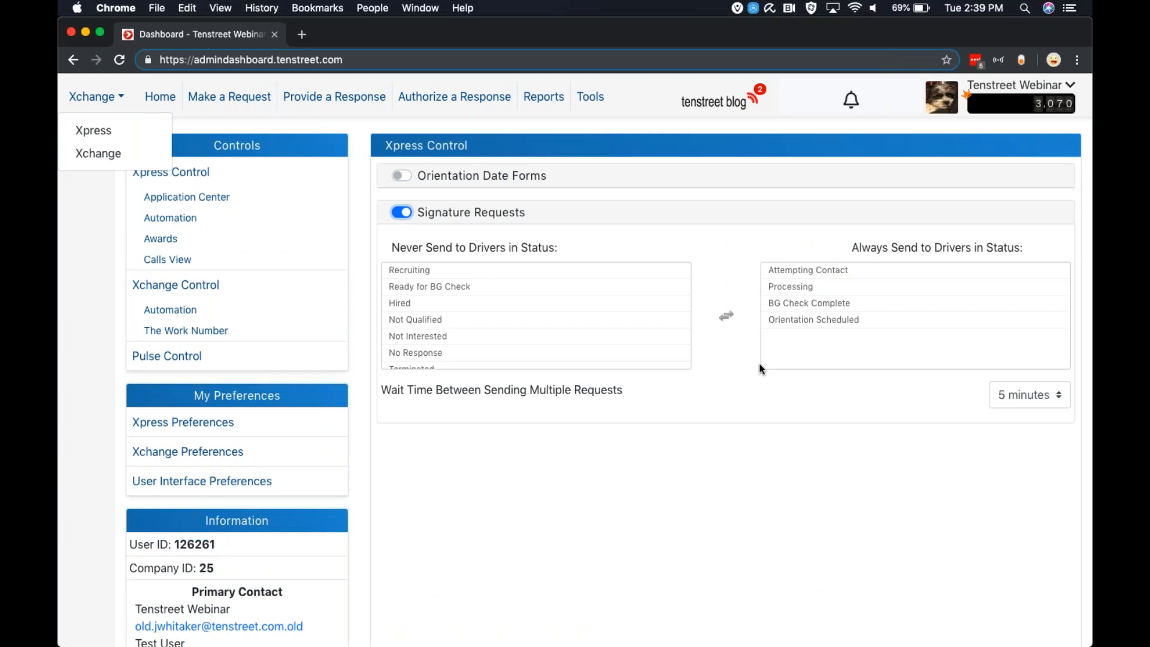
left_click(829, 303)
Switch from Xchange to Xpress and open the worklist
left_click(93, 129)
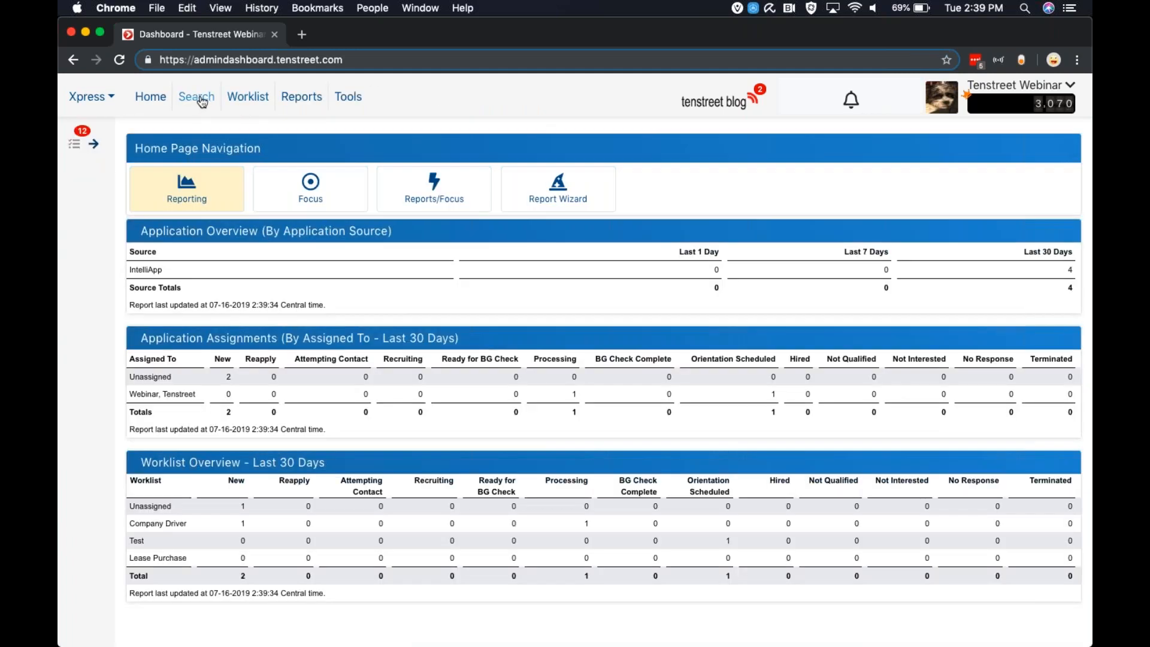
left_click(248, 98)
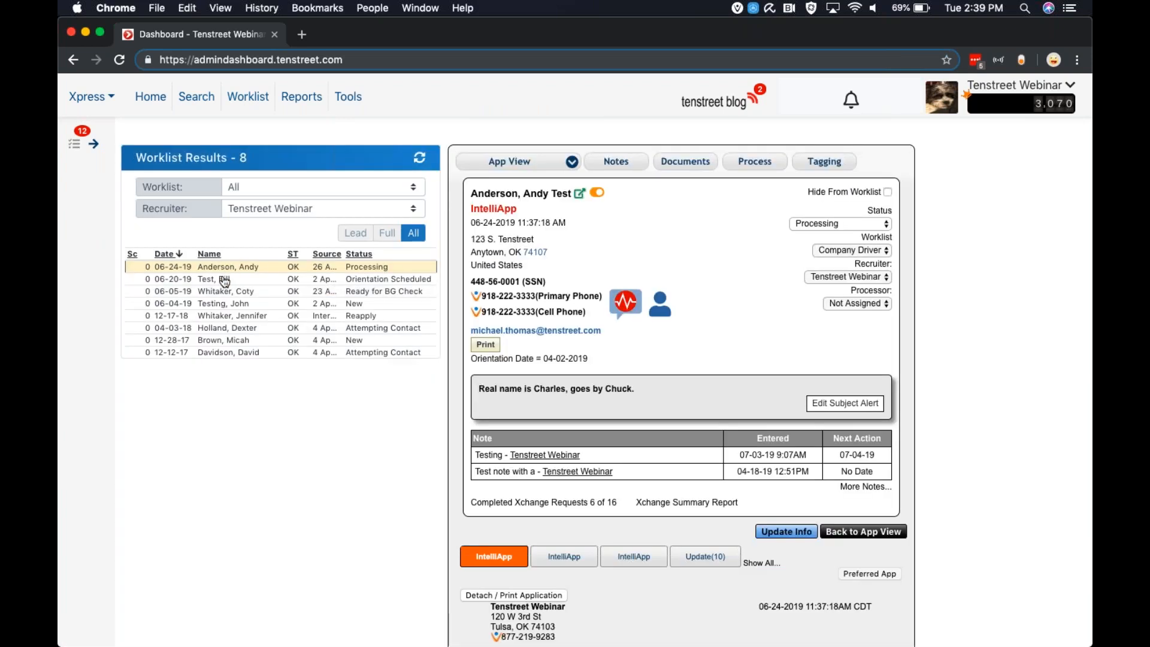
Open the worklist applicant in Orientation Scheduled status and show the employer requests in the applicant's Xchange process view
left_click(225, 280)
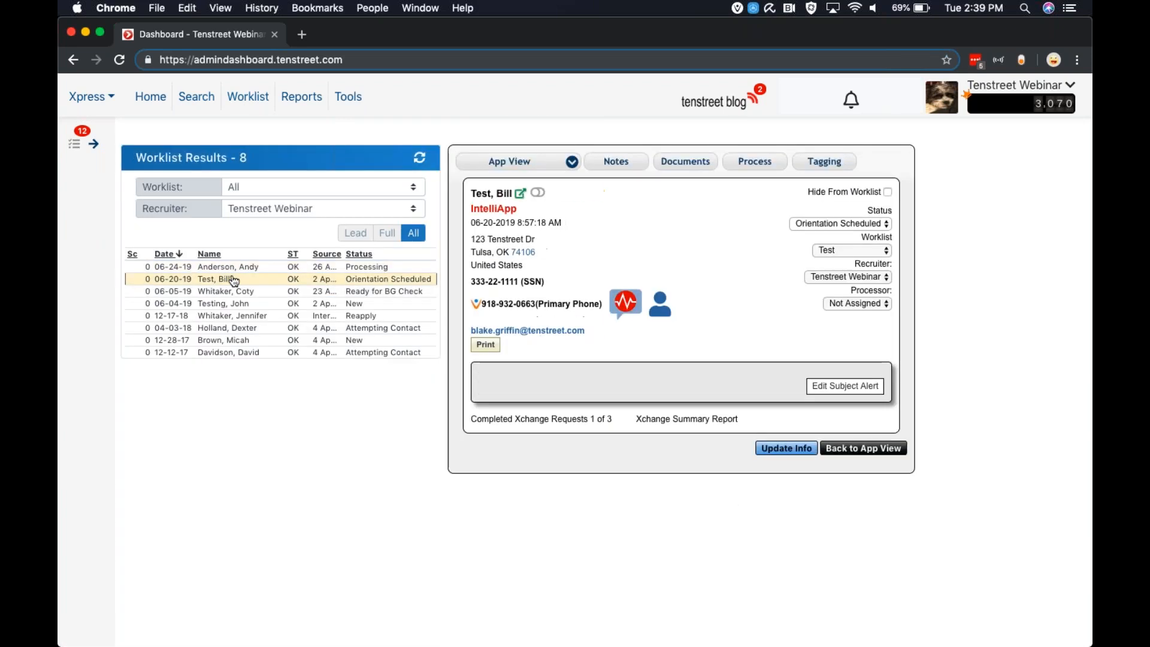
left_click(748, 164)
scroll(778, 360, "down", 3)
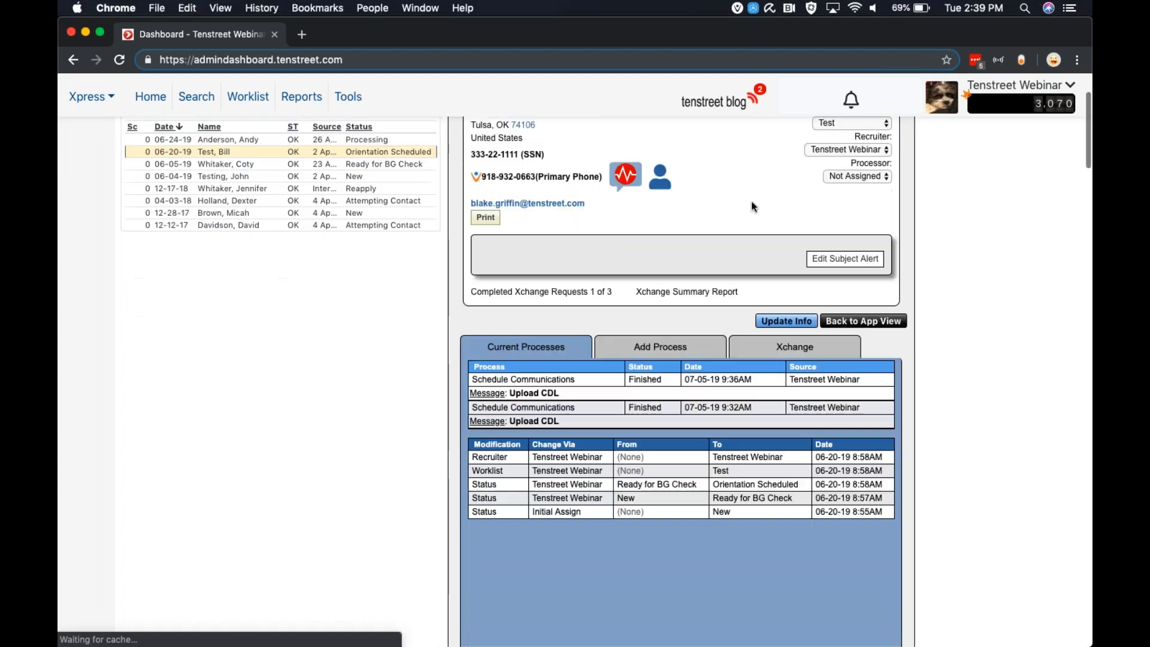
left_click(803, 297)
scroll(879, 292, "down", 1)
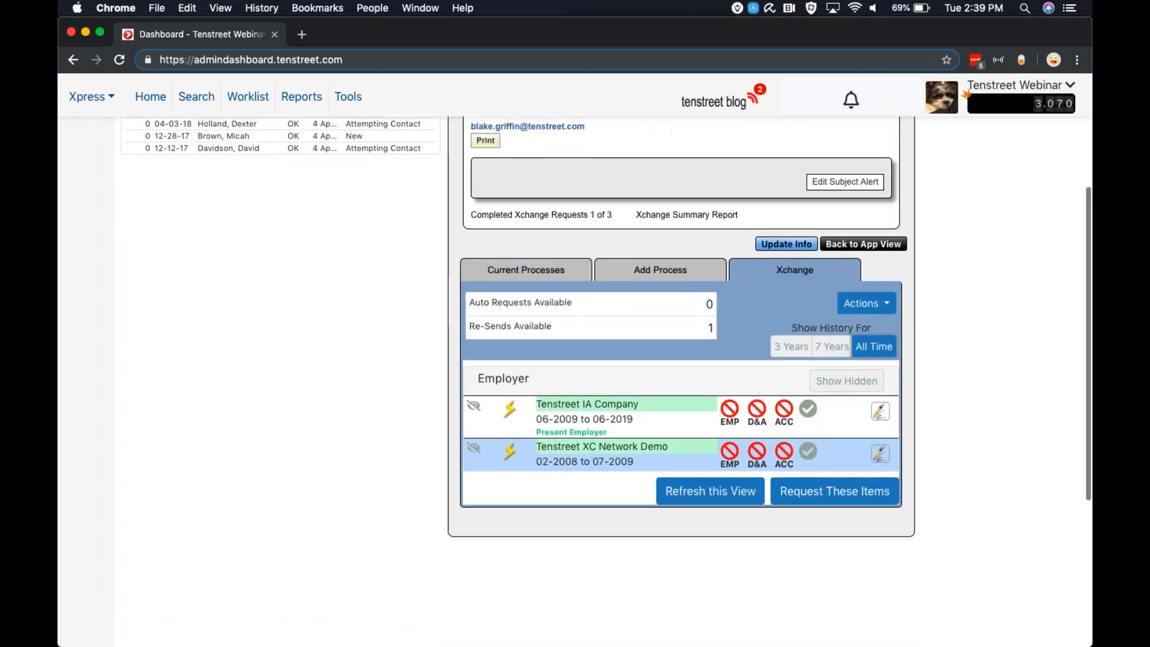
Check the actions available for the applicant's Xchange requests, including Auto-Request and Signature-Request
left_click(879, 291)
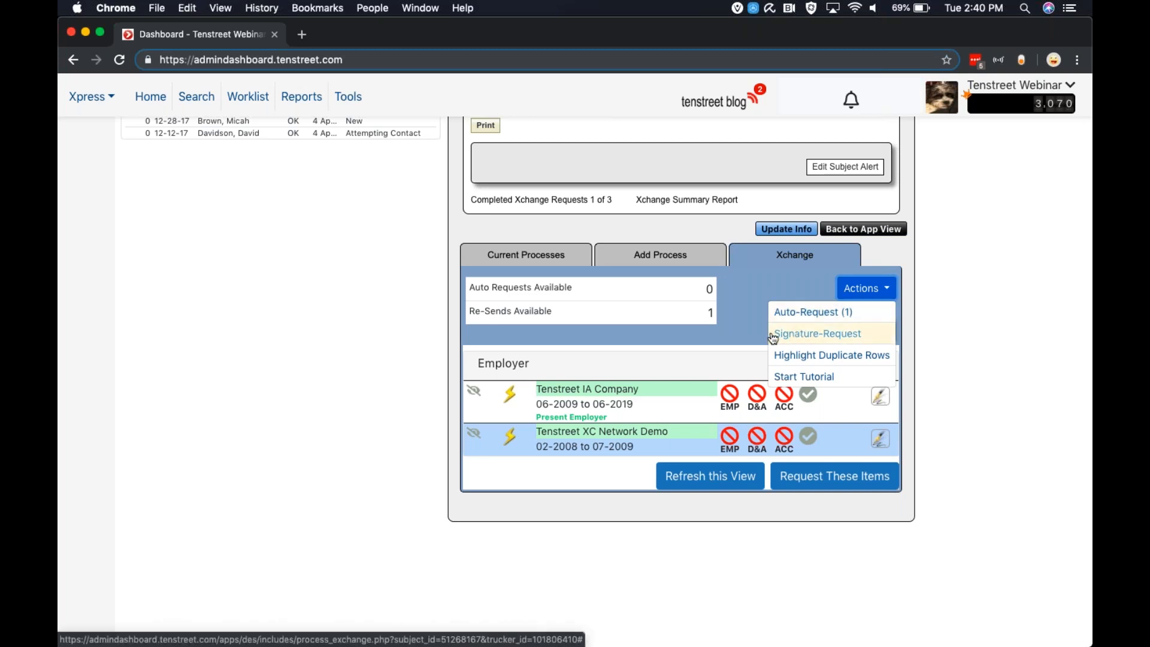
left_click(721, 330)
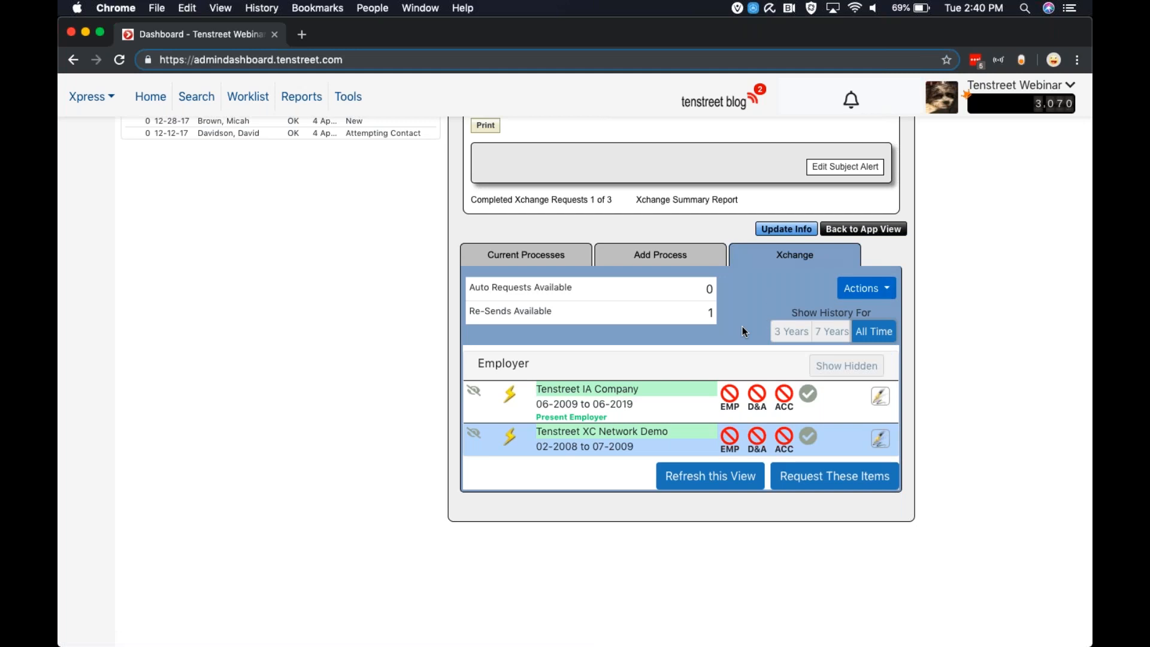
left_click(890, 291)
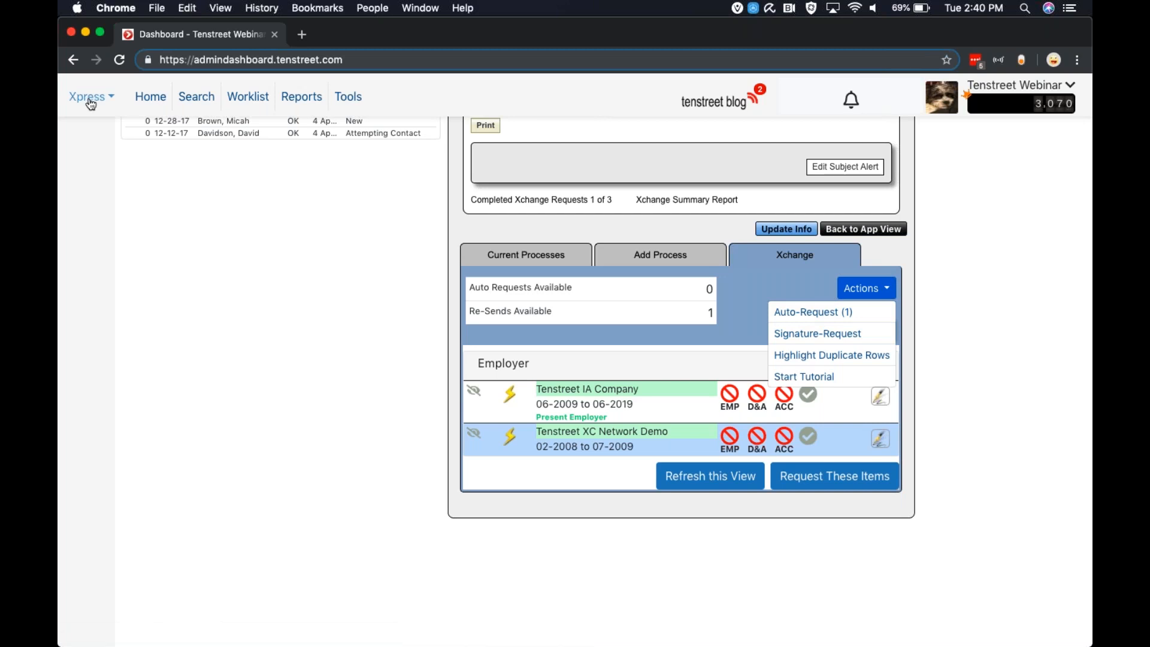
Return to the account settings and open the Xchange Control automation page with the Auto Requesting options
left_click(1013, 86)
left_click(929, 259)
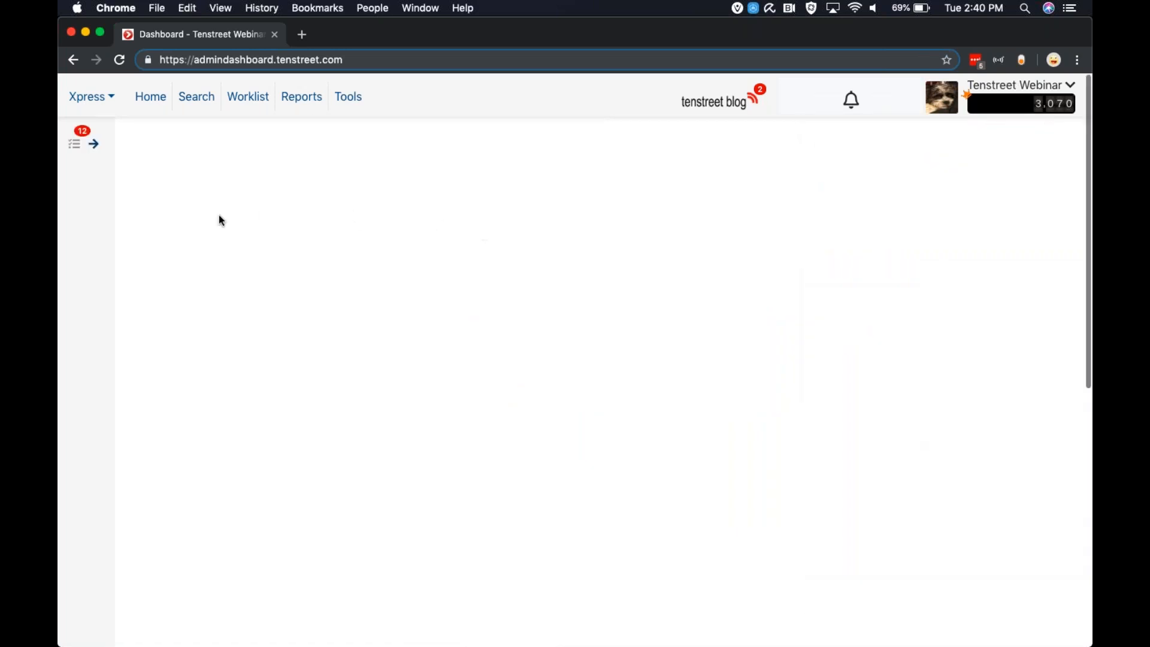
left_click(182, 201)
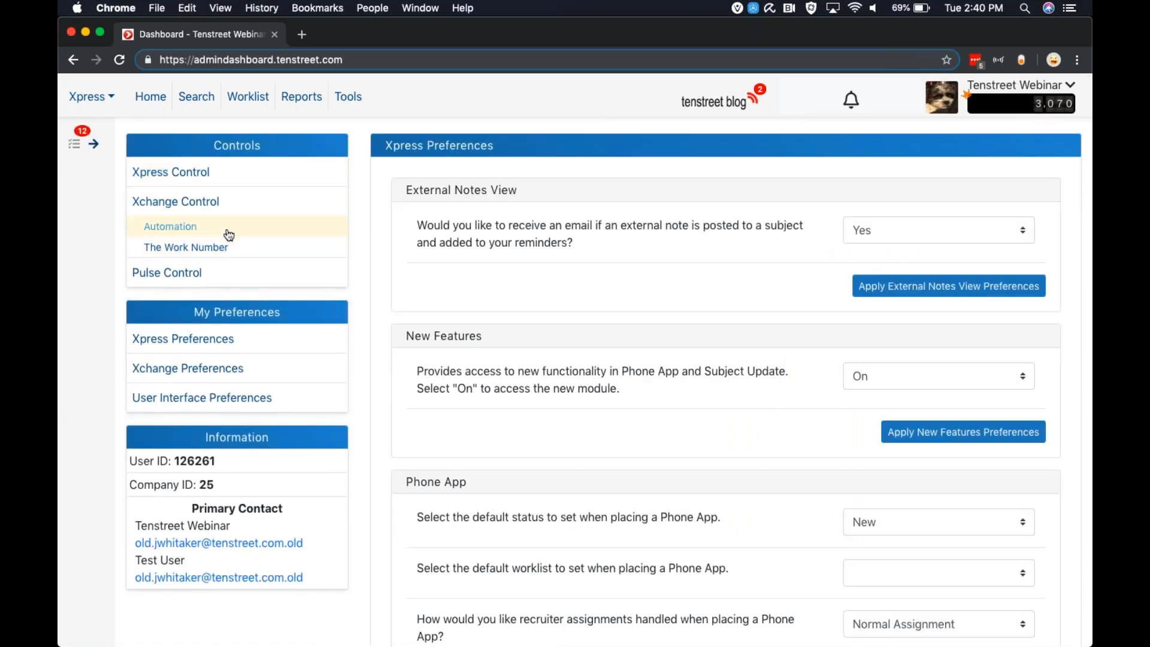
left_click(226, 231)
scroll(631, 312, "down", 15)
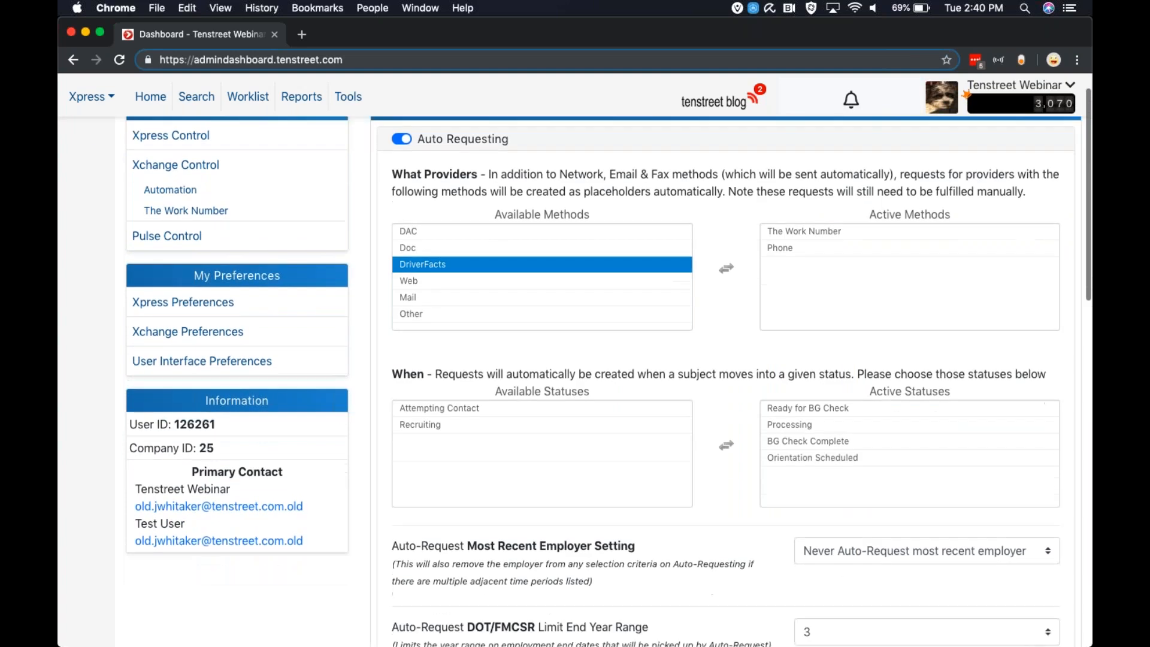
Check the year choices for the Auto-Request DOT/FMCSR Limit End Year Range without changing the setting
scroll(631, 312, "up", 4)
scroll(778, 216, "up", 3)
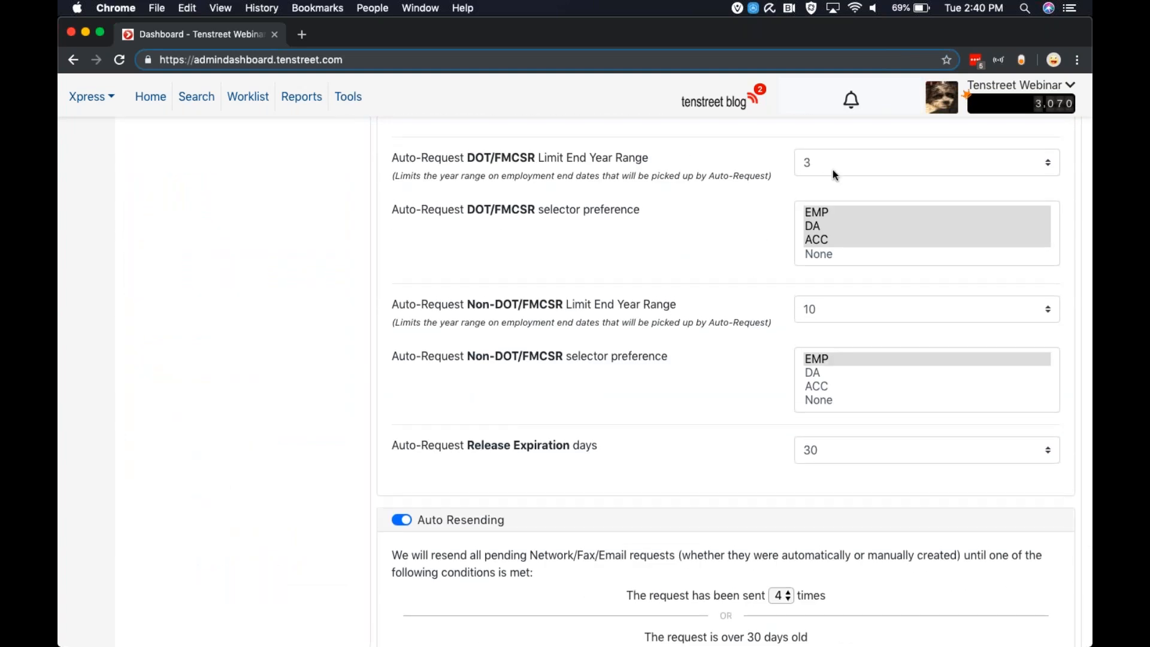
left_click(811, 160)
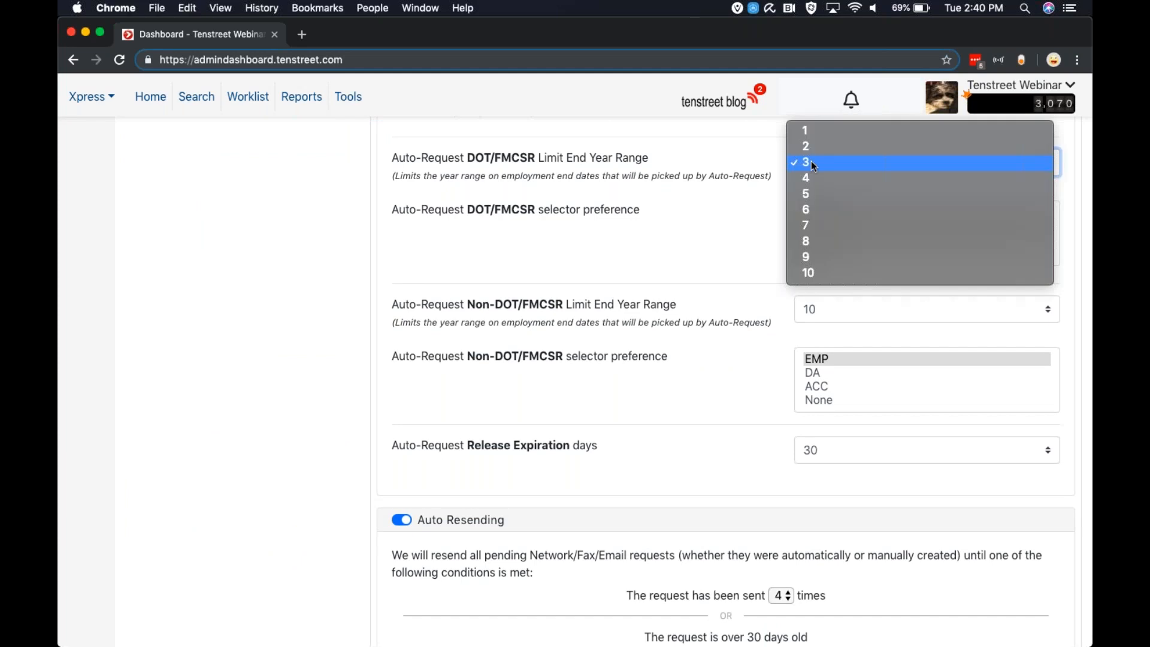
left_click(716, 170)
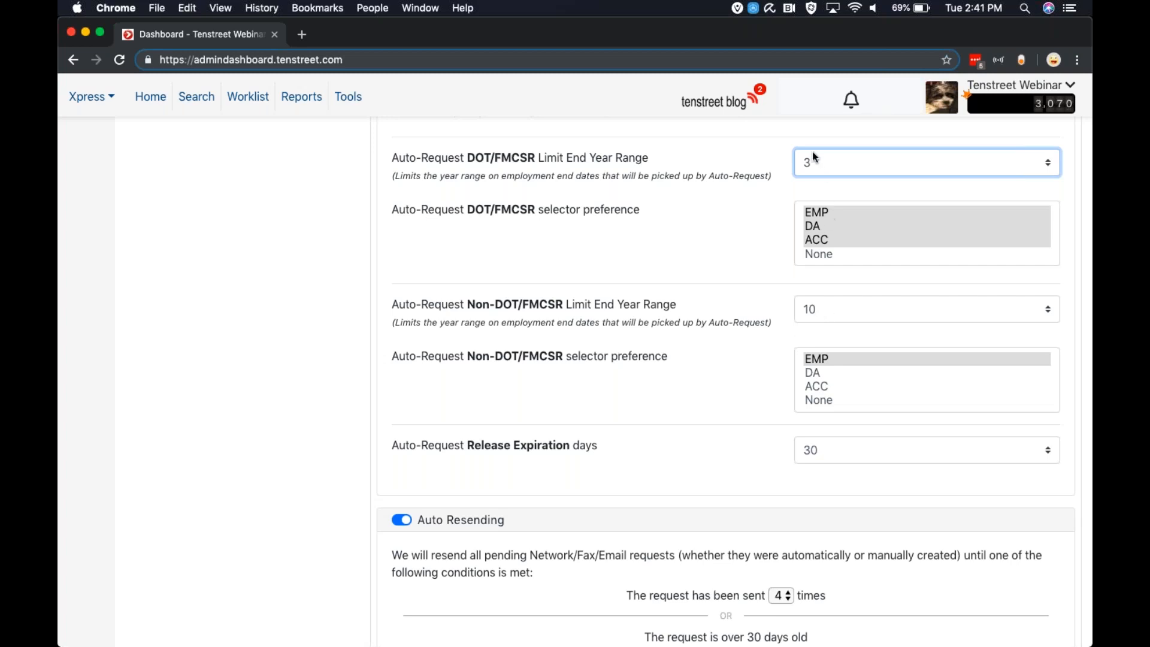
Check the day choices for the Auto-Request Release Expiration without changing the setting
scroll(688, 380, "down", 3)
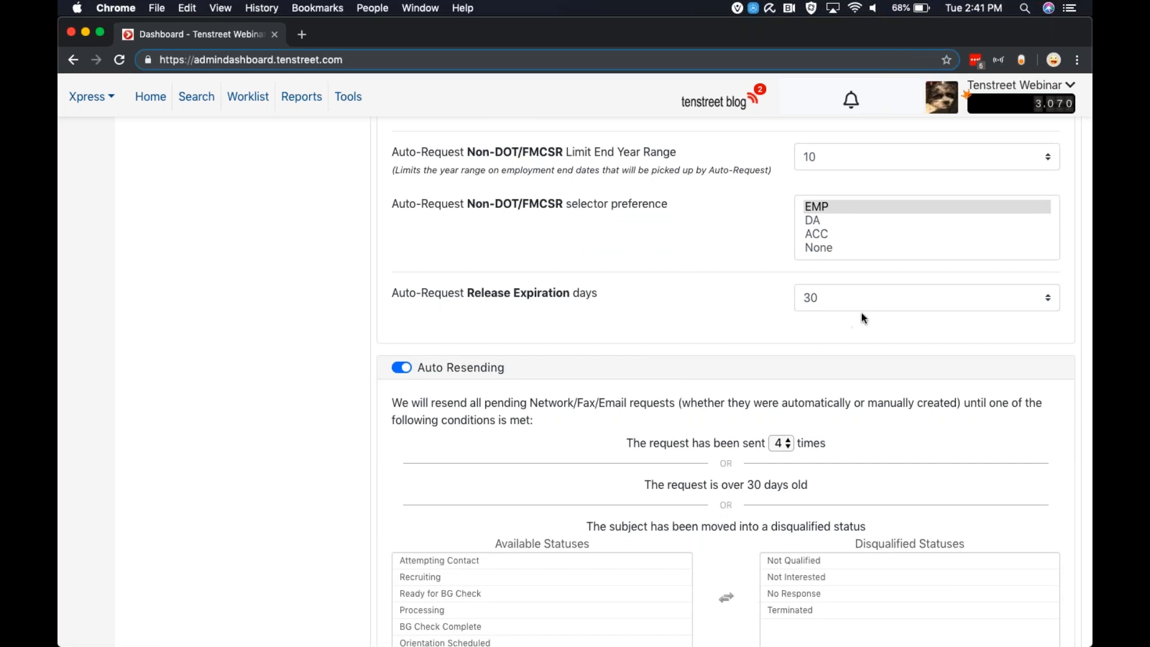
scroll(745, 306, "up", 1)
left_click(844, 313)
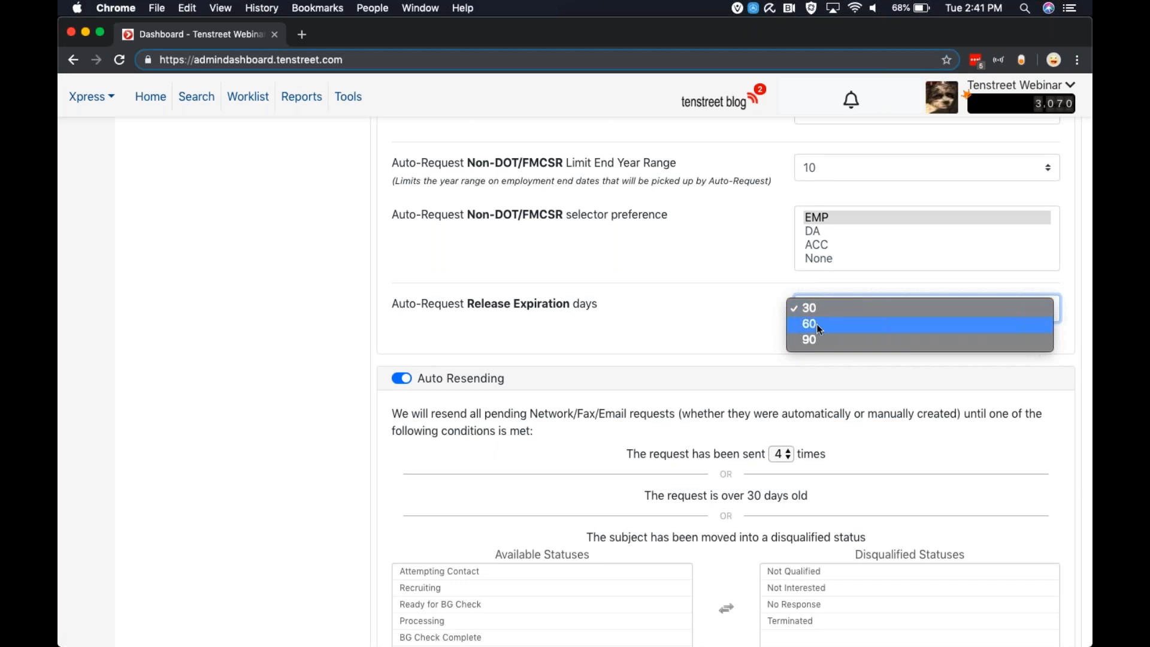
left_click(629, 341)
left_click(847, 317)
left_click(713, 307)
Check the choices for how many times a pending request is sent before Auto Resending stops, keeping 4
scroll(598, 300, "down", 3)
scroll(477, 259, "down", 3)
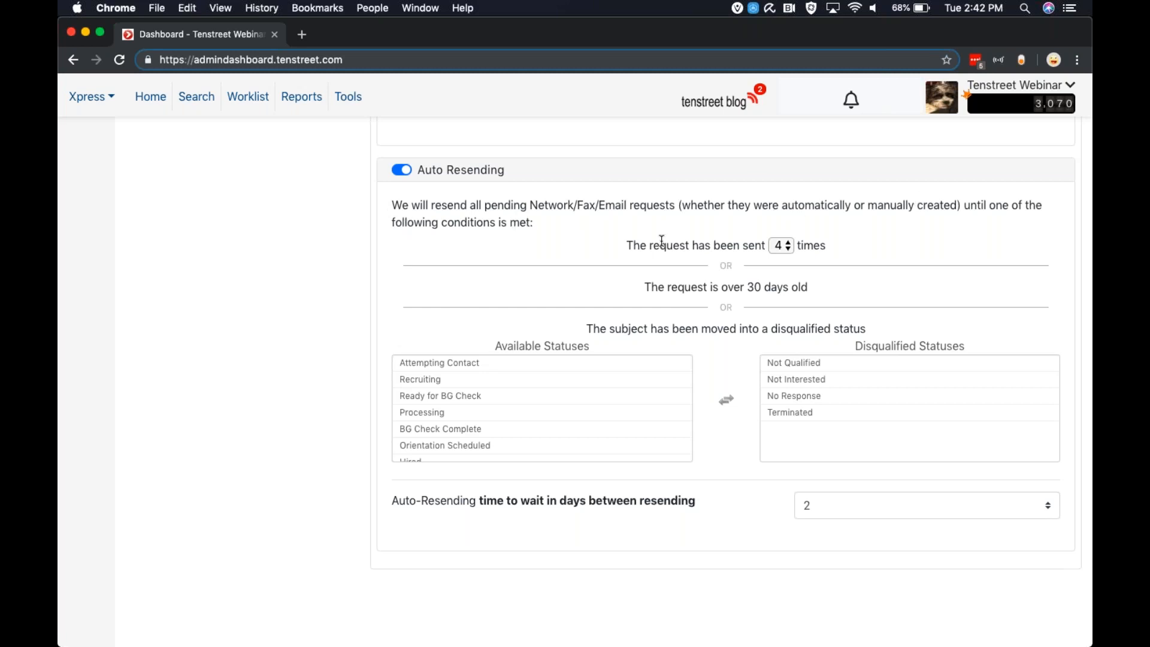
left_click(781, 251)
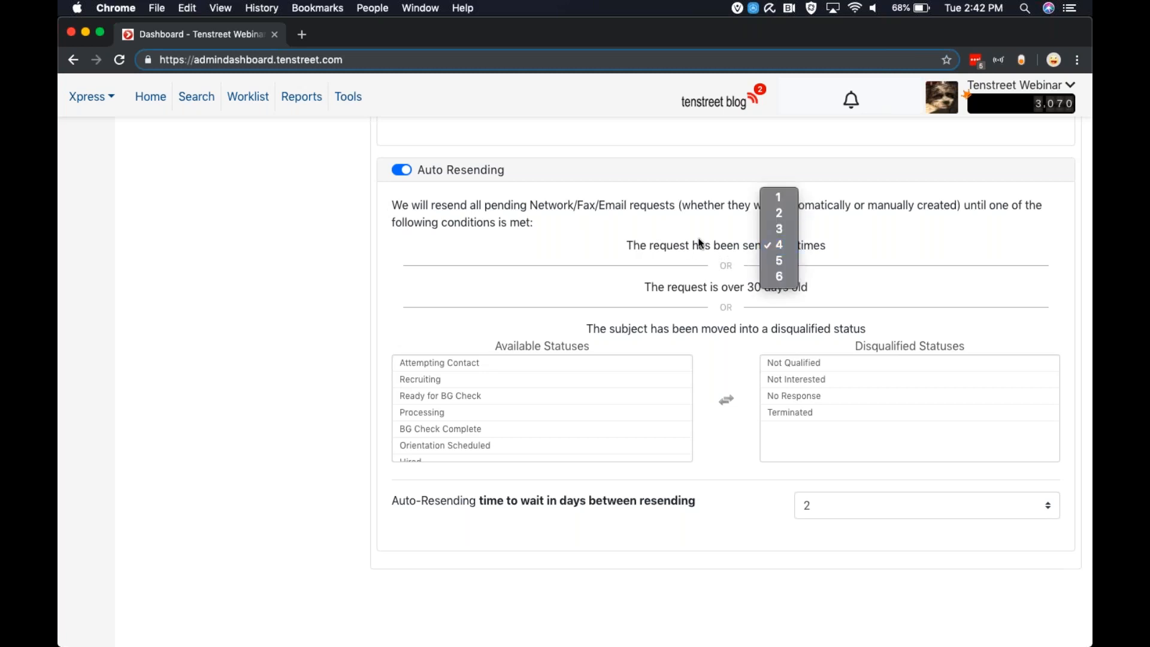
left_click(783, 250)
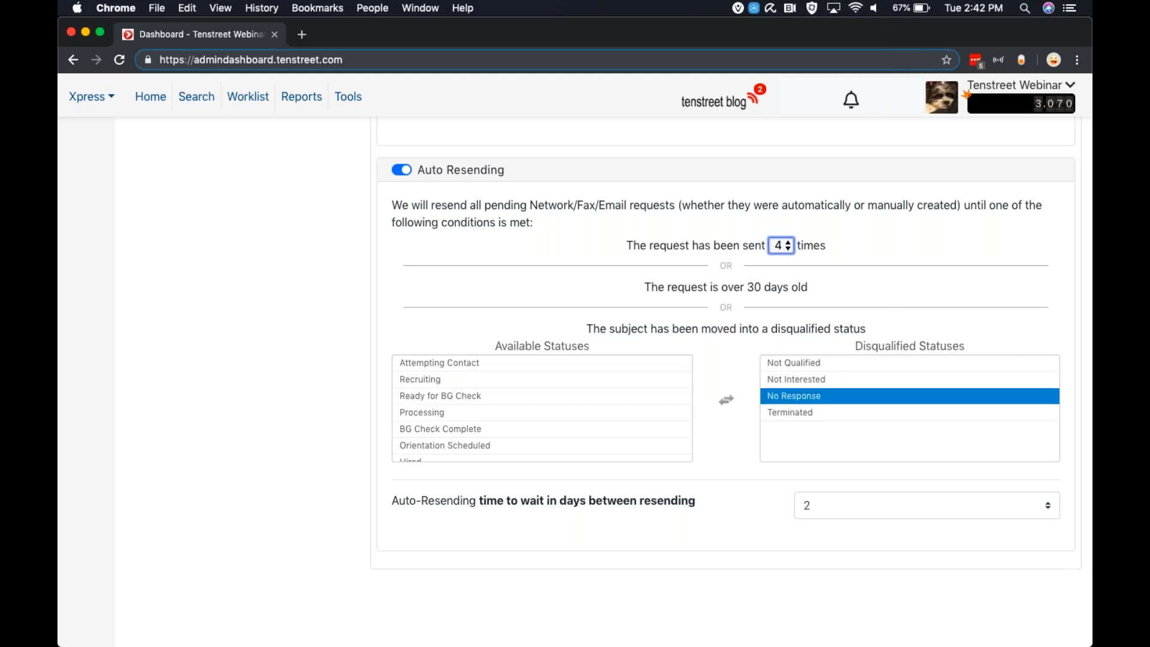
Examine the available and disqualified statuses for Auto Resending and check the choices for days to wait between resends
scroll(830, 365, "down", 1)
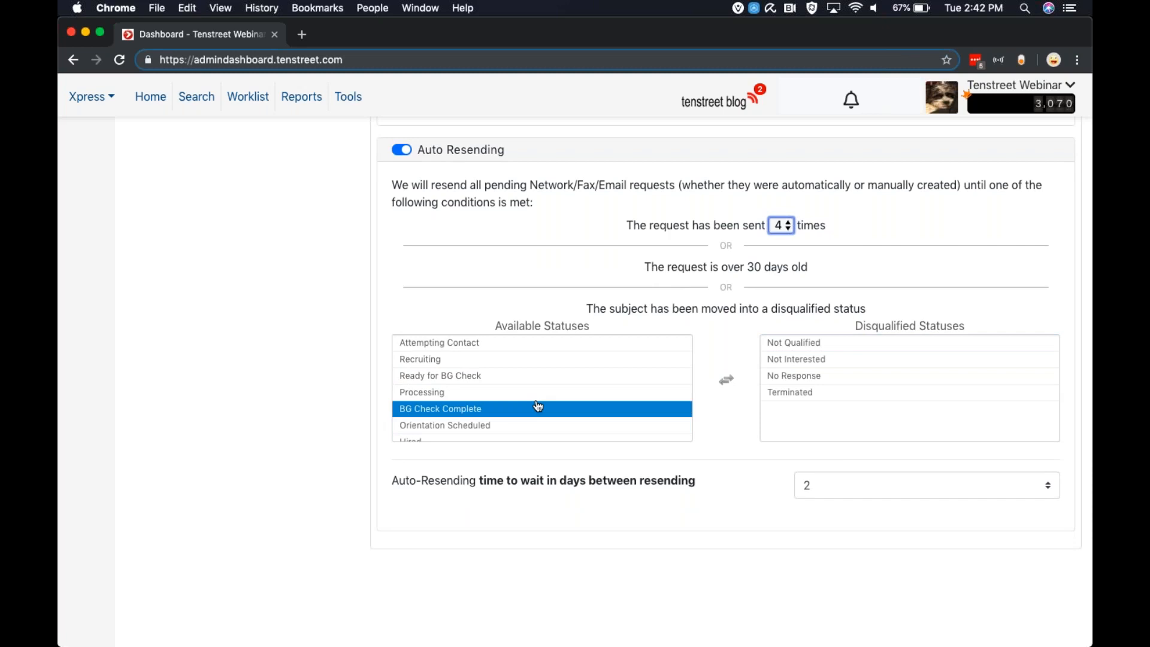
scroll(537, 405, "down", 1)
scroll(536, 403, "up", 1)
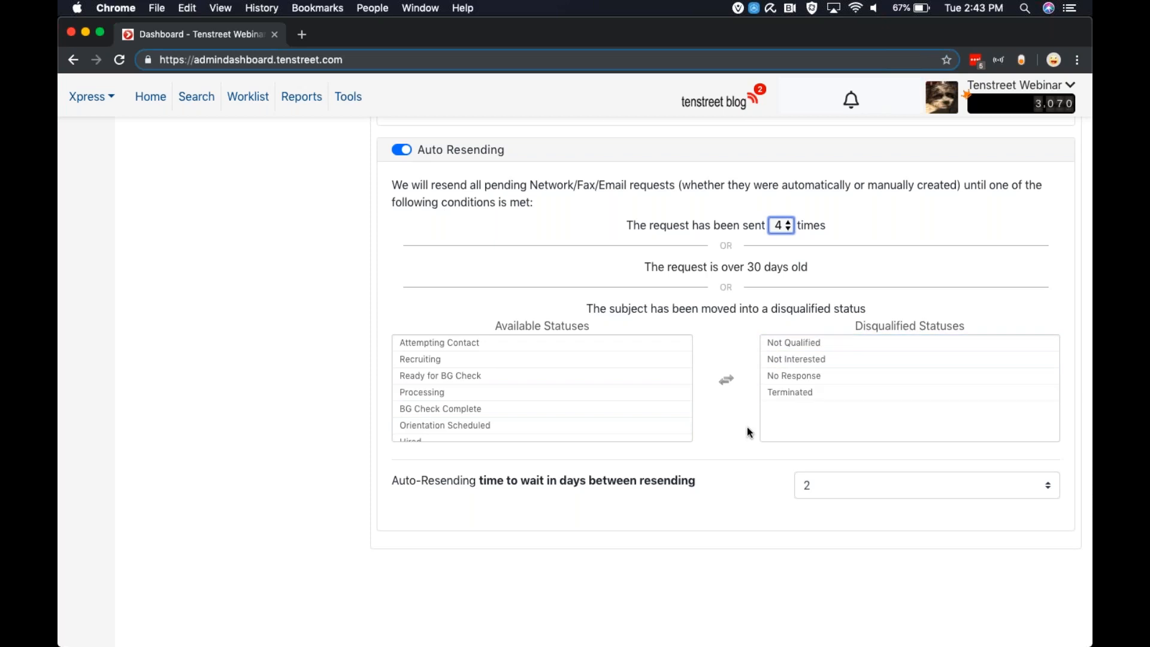
scroll(709, 450, "down", 4)
scroll(708, 449, "up", 3)
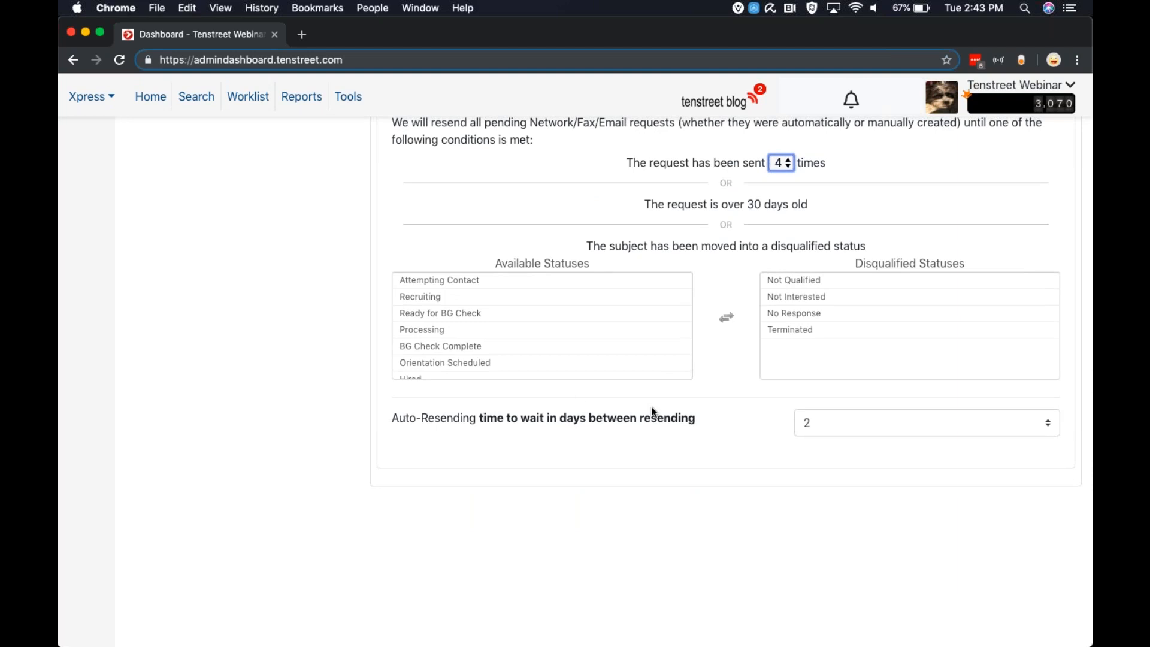
left_click(818, 426)
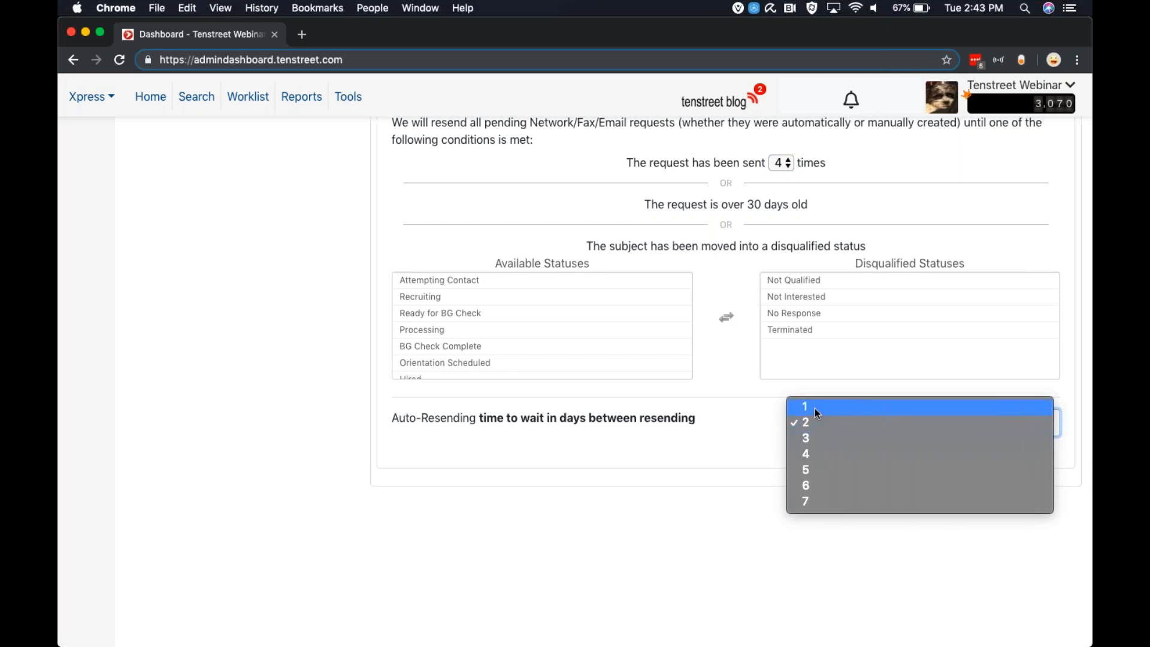
left_click(567, 536)
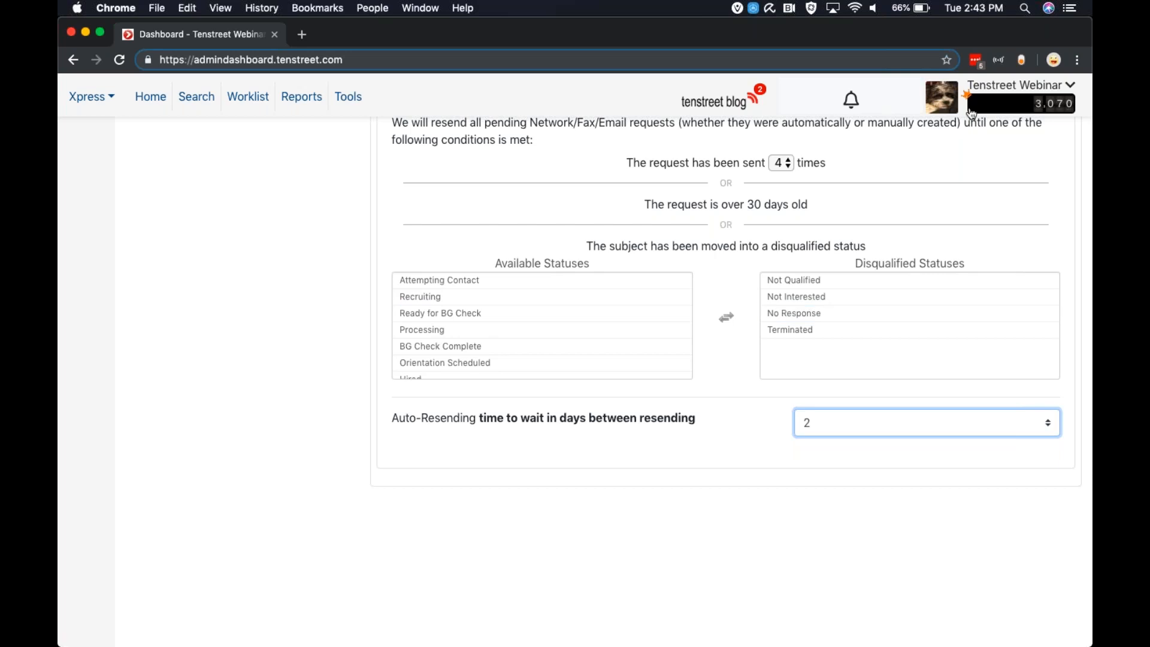
Reopen the account settings and show The Work Number integration setting under Xchange Control
left_click(1018, 85)
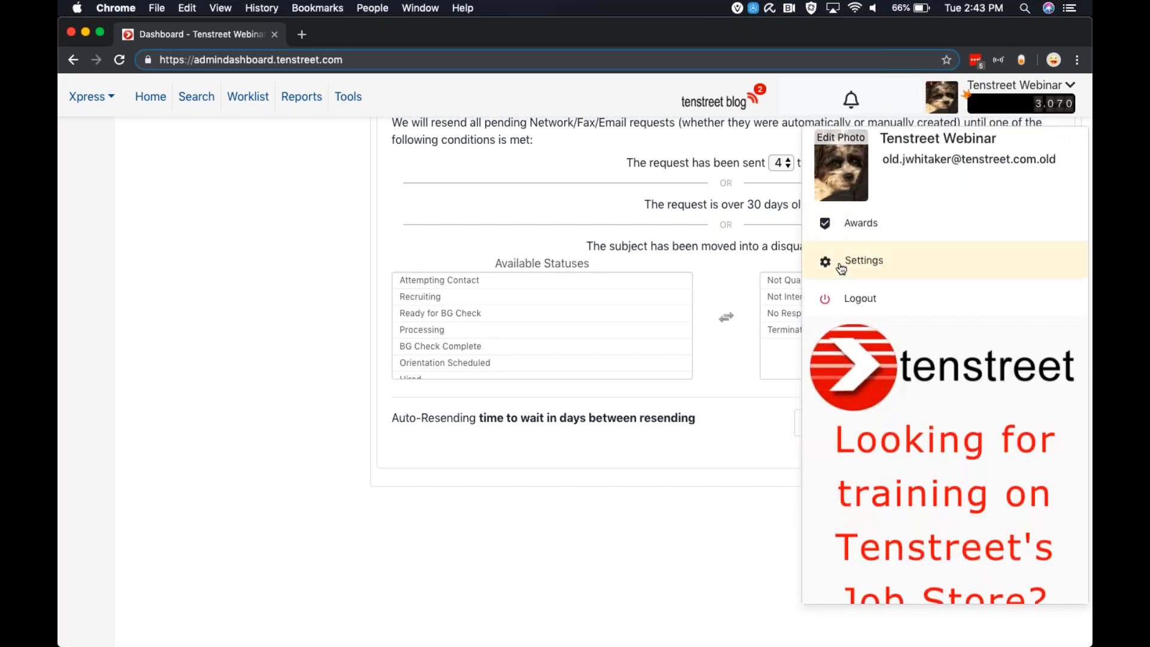
left_click(841, 266)
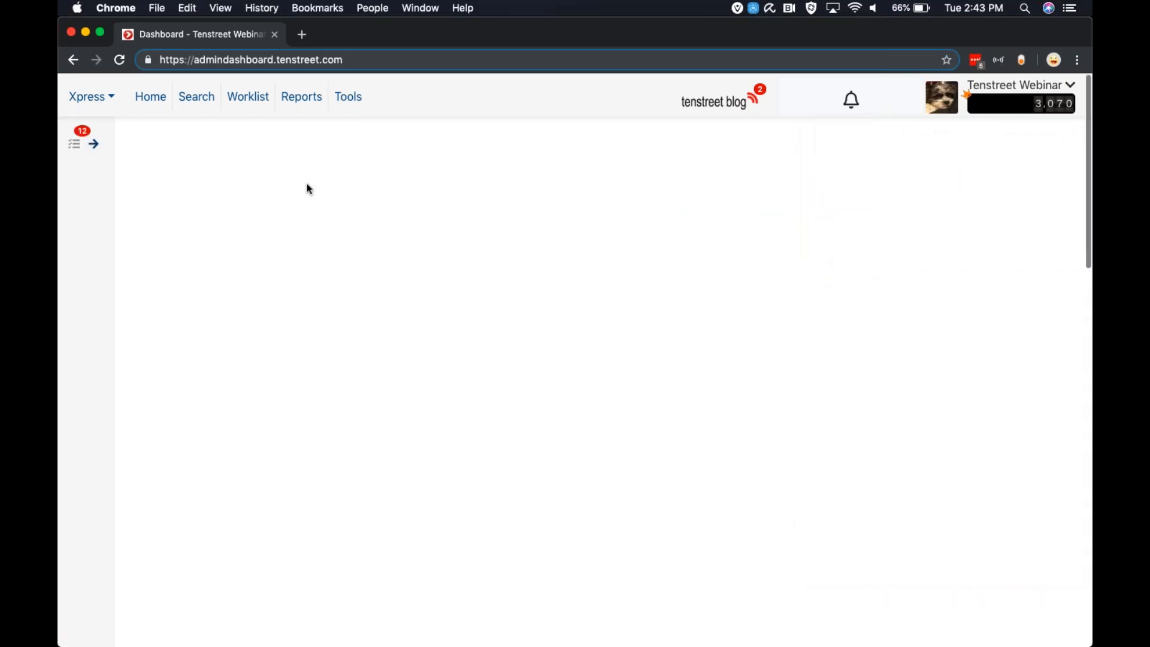
left_click(192, 200)
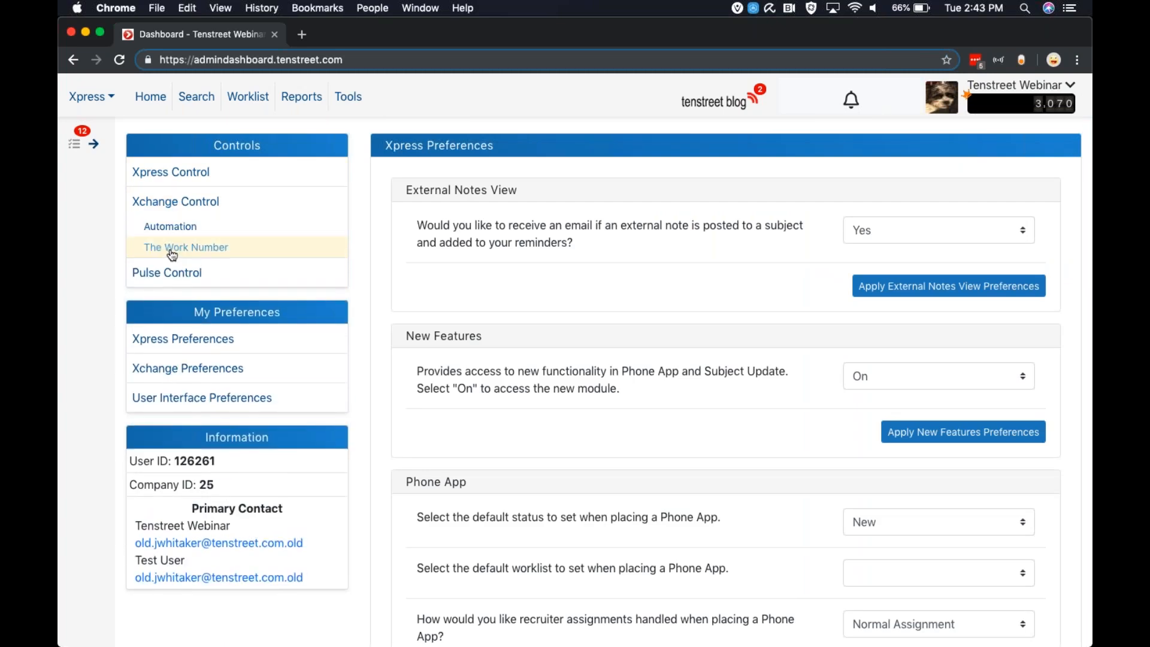
left_click(171, 252)
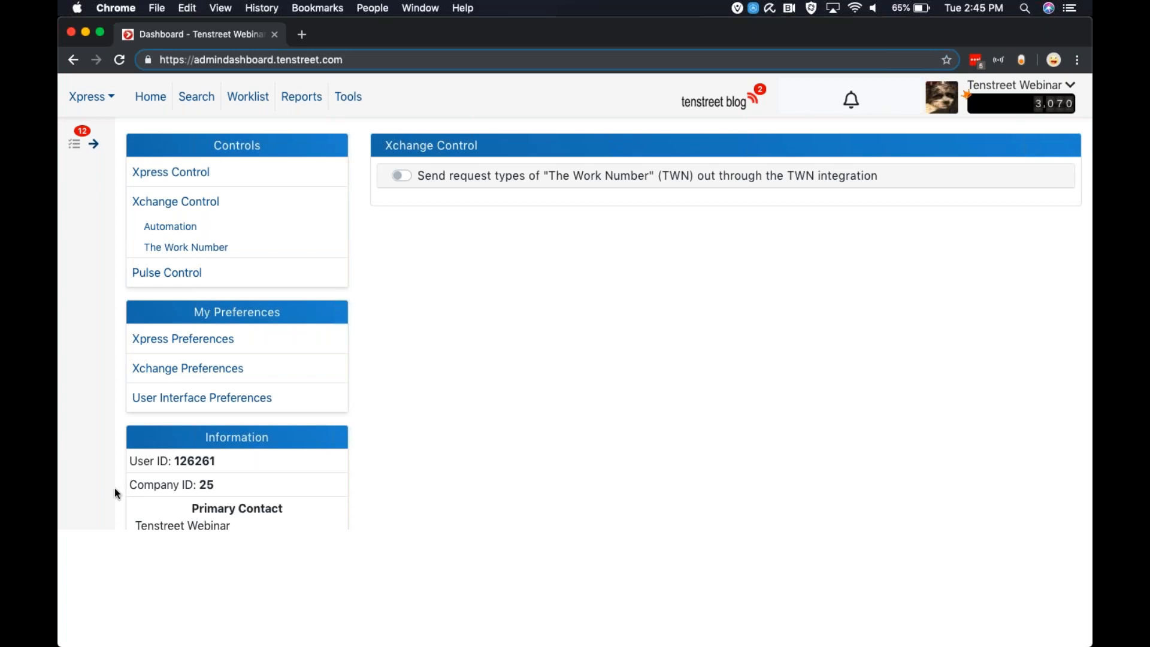
Open Pulse Control and examine the Driver Pulse activation setting and the options below it
left_click(178, 276)
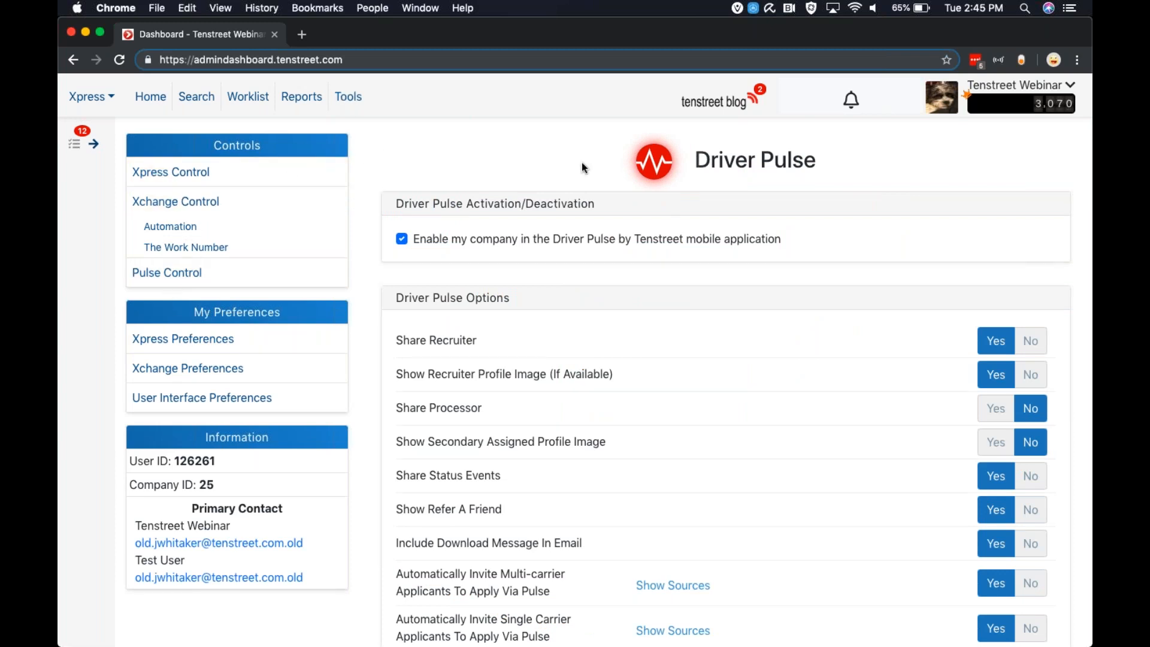
scroll(581, 163, "down", 2)
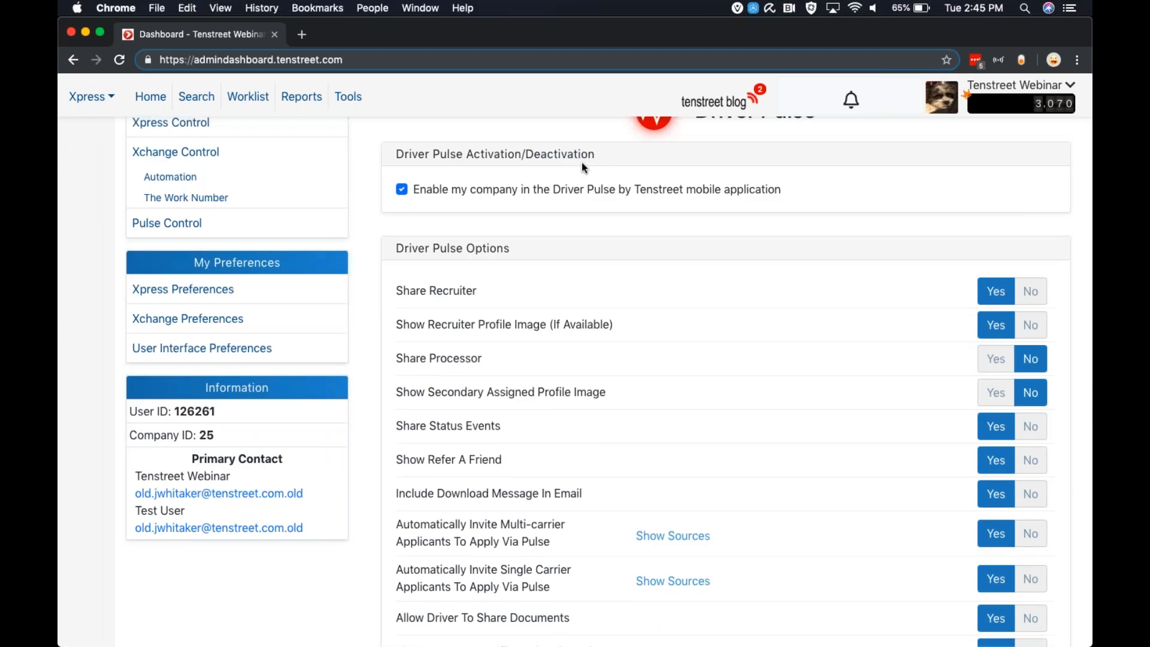
scroll(582, 166, "down", 1)
scroll(582, 160, "up", 4)
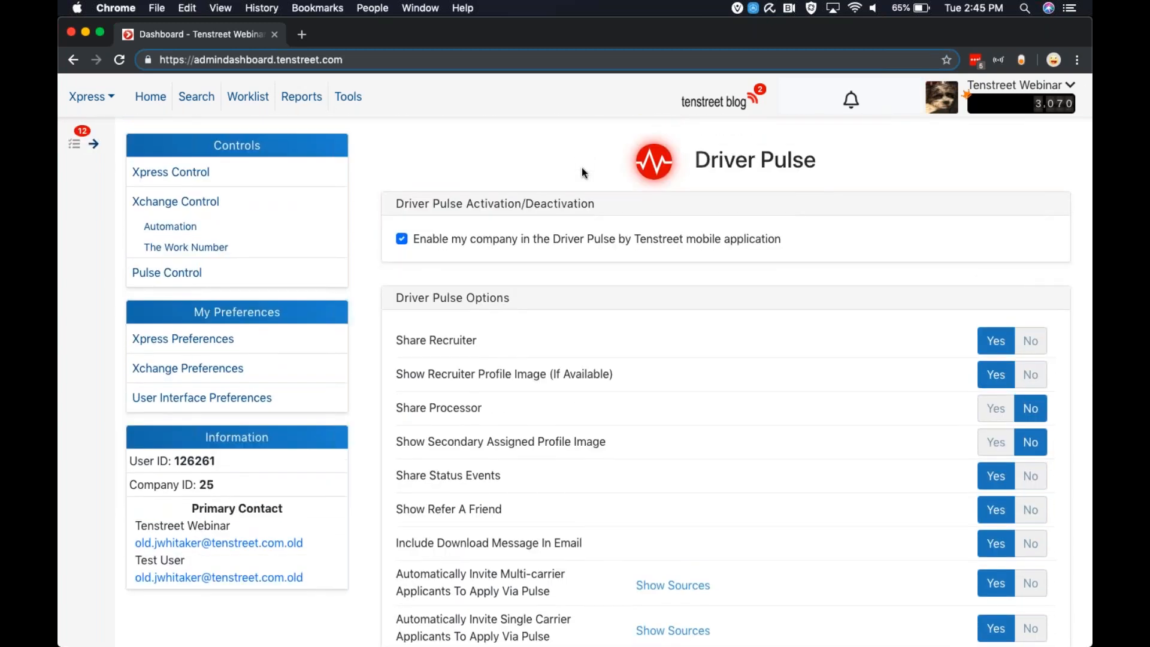
scroll(582, 169, "down", 2)
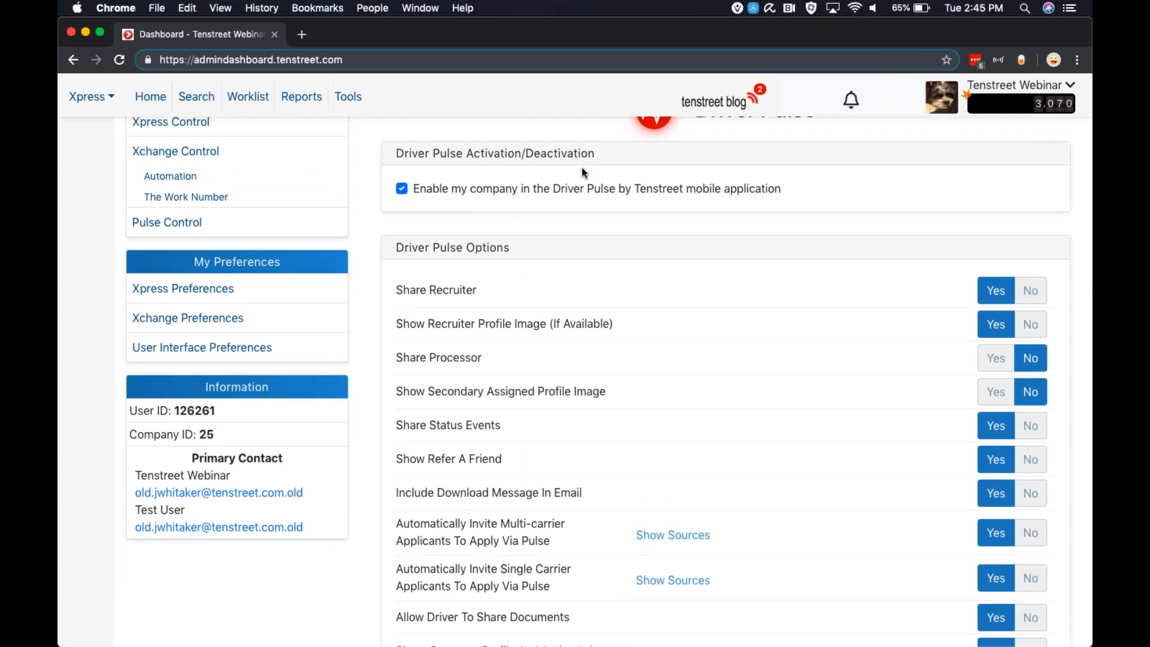
scroll(582, 168, "up", 2)
scroll(582, 168, "down", 3)
scroll(582, 169, "up", 3)
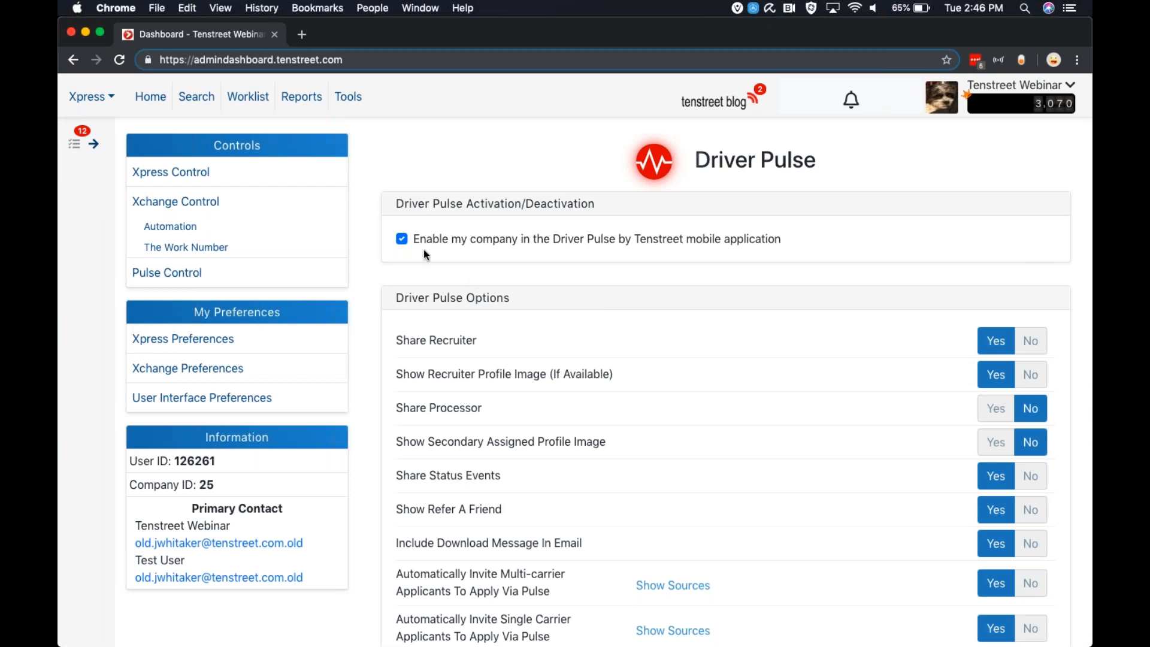
Review the Driver Pulse Options and check where the account's profile photo can be edited
scroll(649, 315, "down", 3)
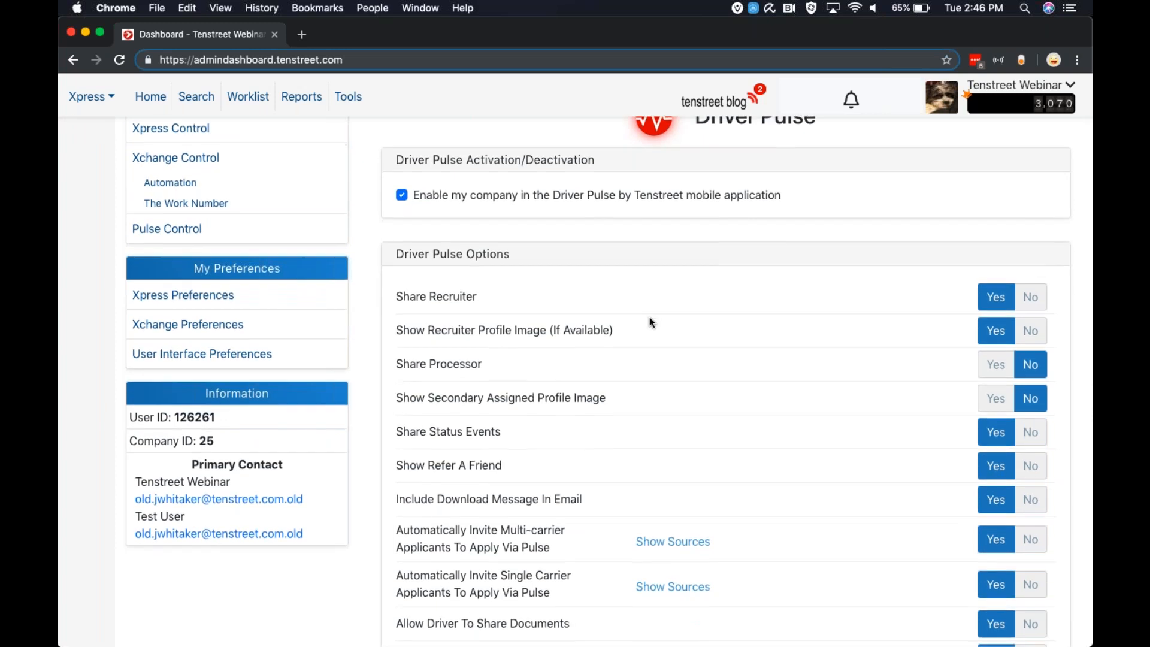
scroll(650, 322, "down", 2)
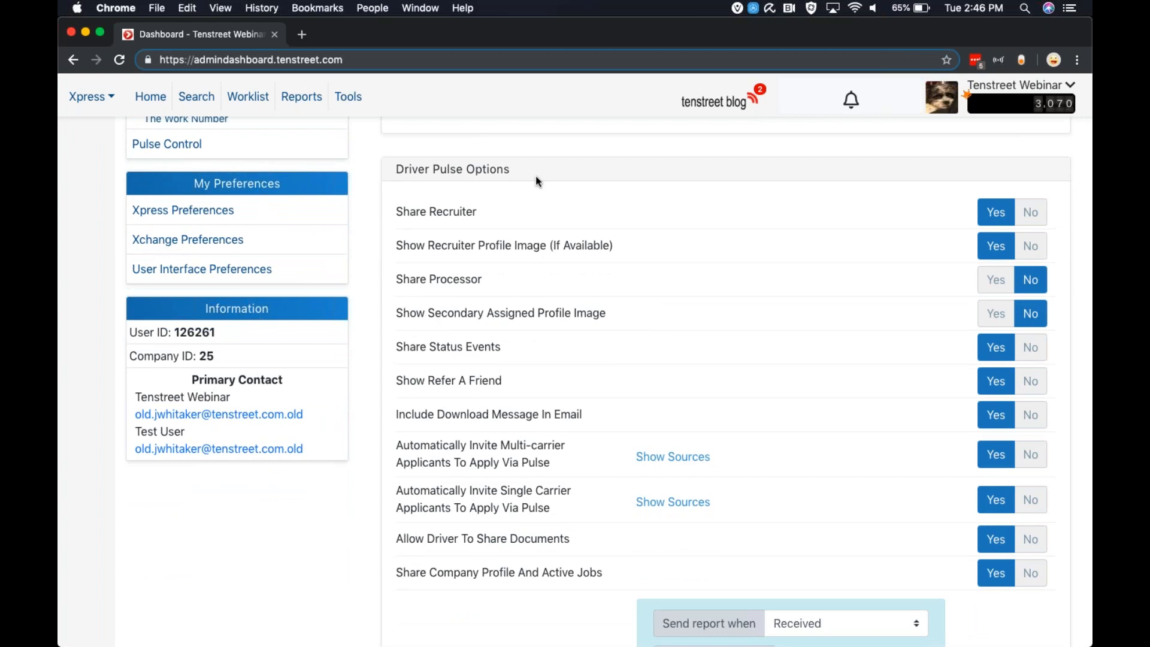
left_click(1009, 90)
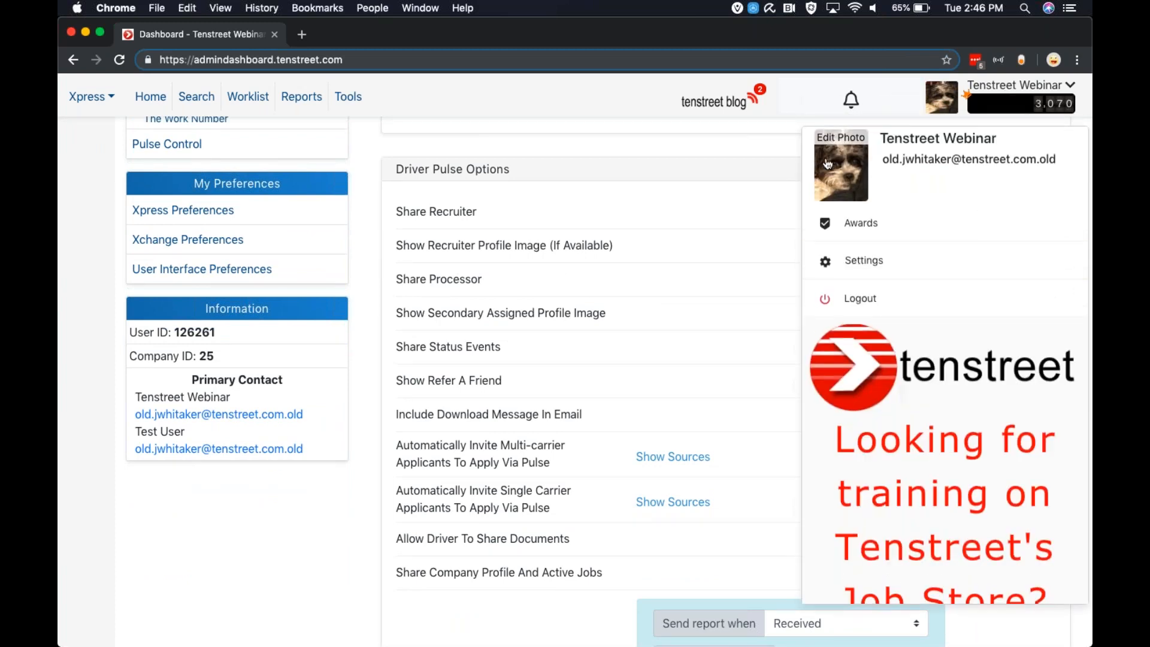
left_click(743, 191)
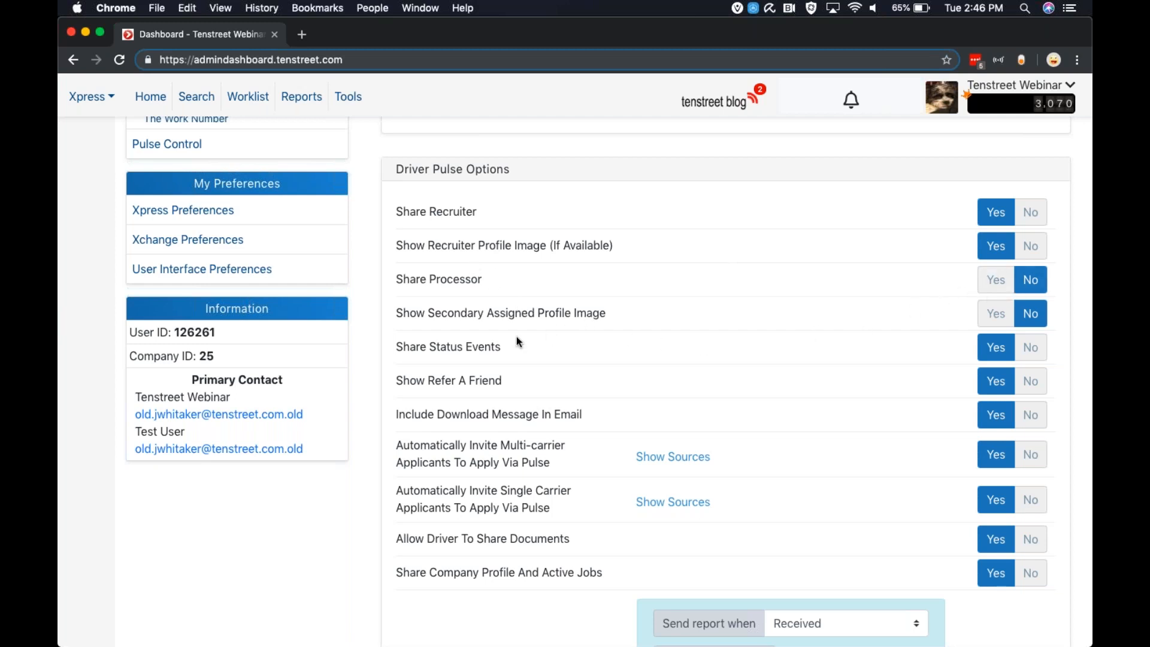
Review the remaining Driver Pulse Options and check the Send Documents choices for when reports are sent and which documents are included
scroll(485, 335, "down", 1)
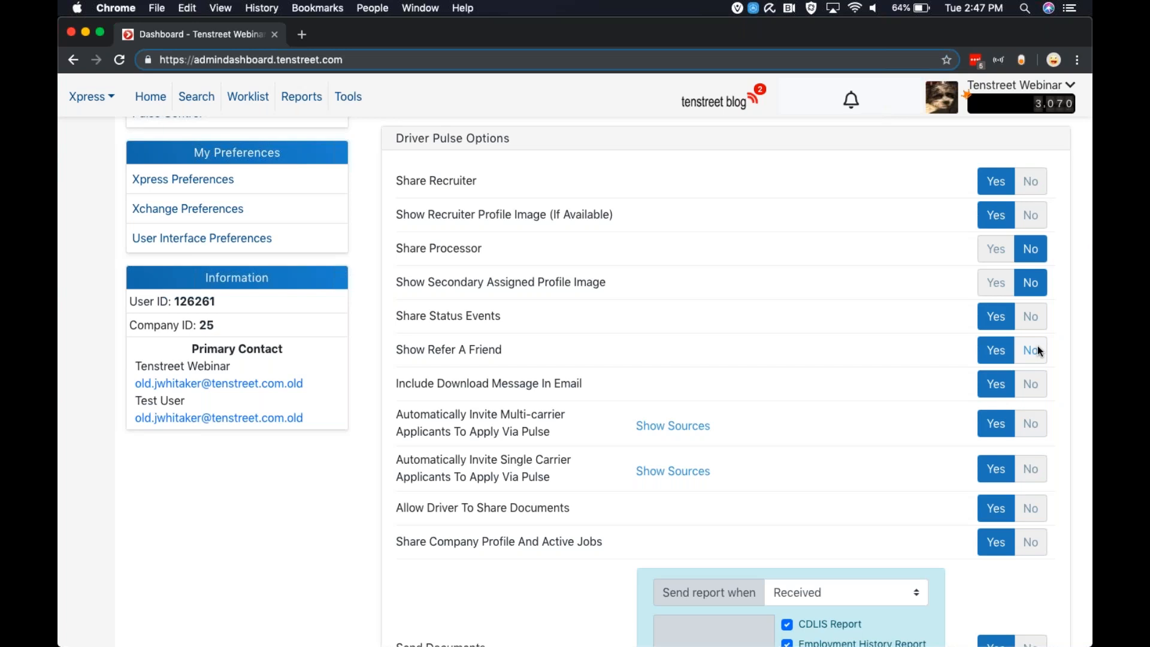
scroll(457, 502, "down", 1)
scroll(493, 461, "down", 5)
scroll(493, 461, "down", 2)
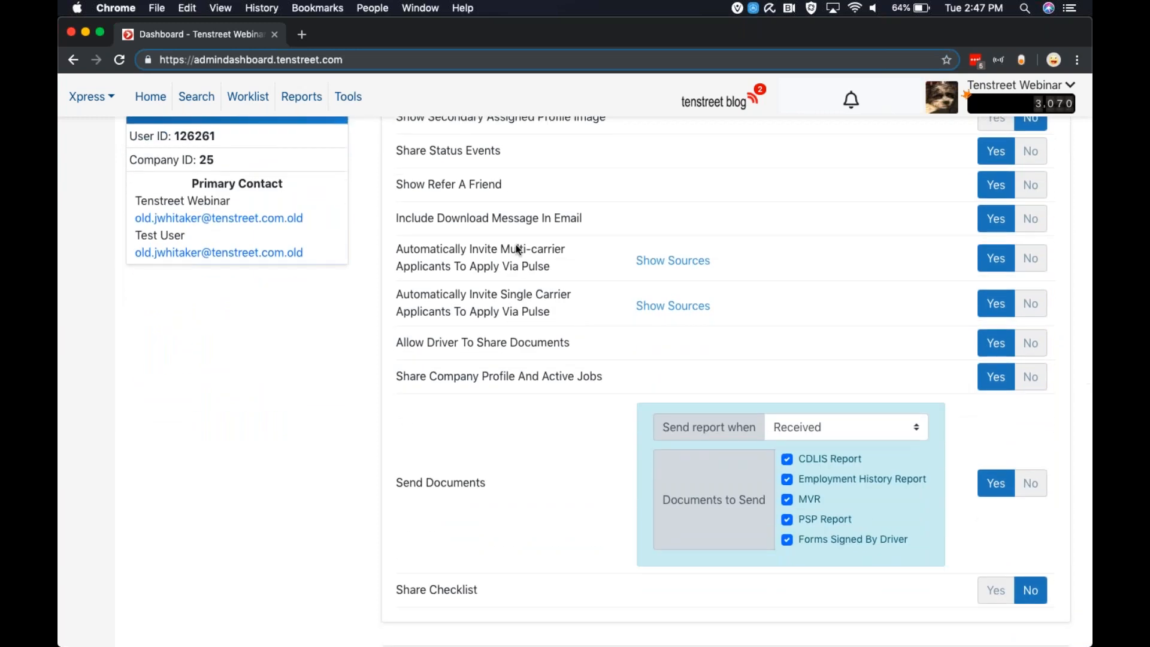
scroll(443, 197, "down", 6)
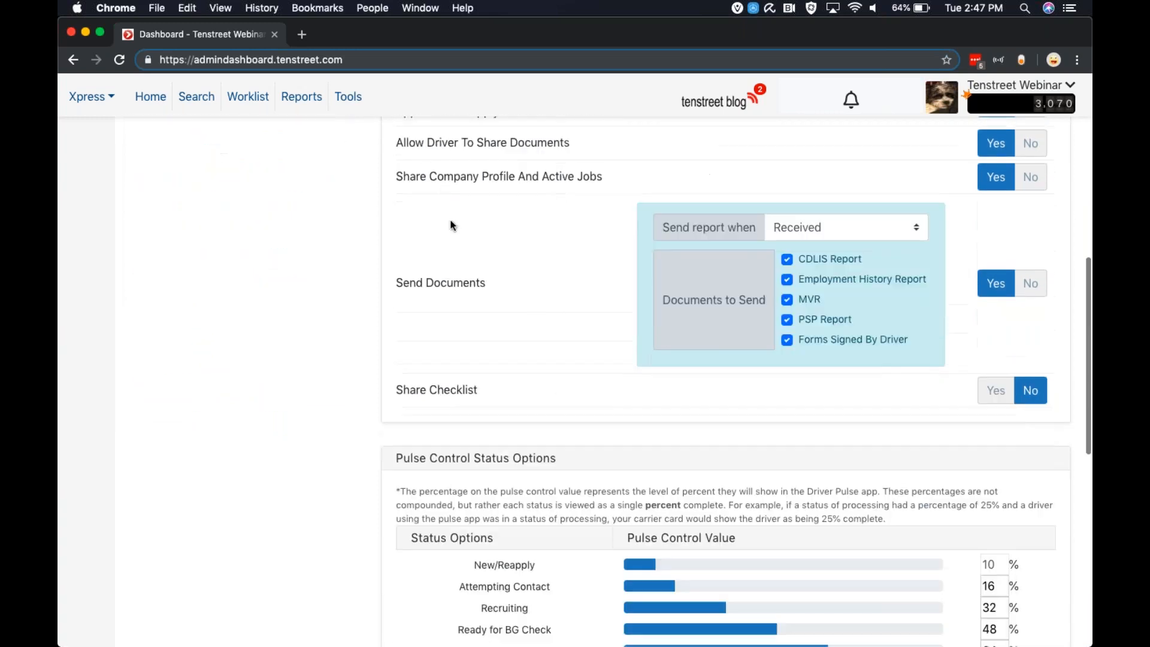
left_click(794, 230)
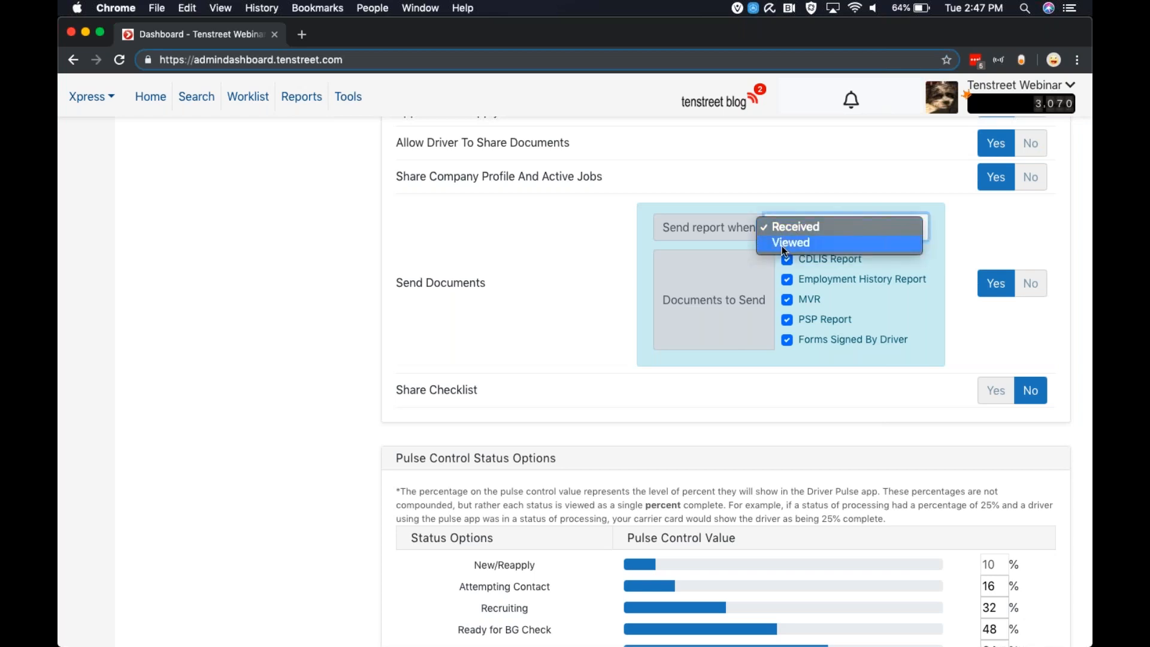
left_click(688, 265)
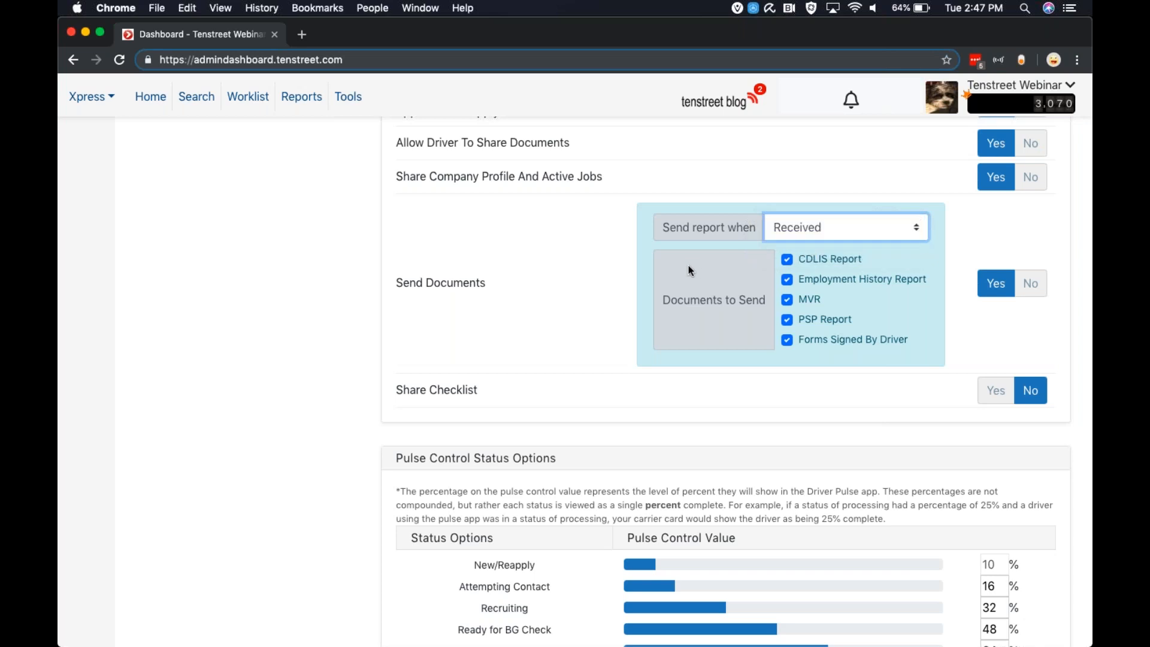
double_click(785, 302)
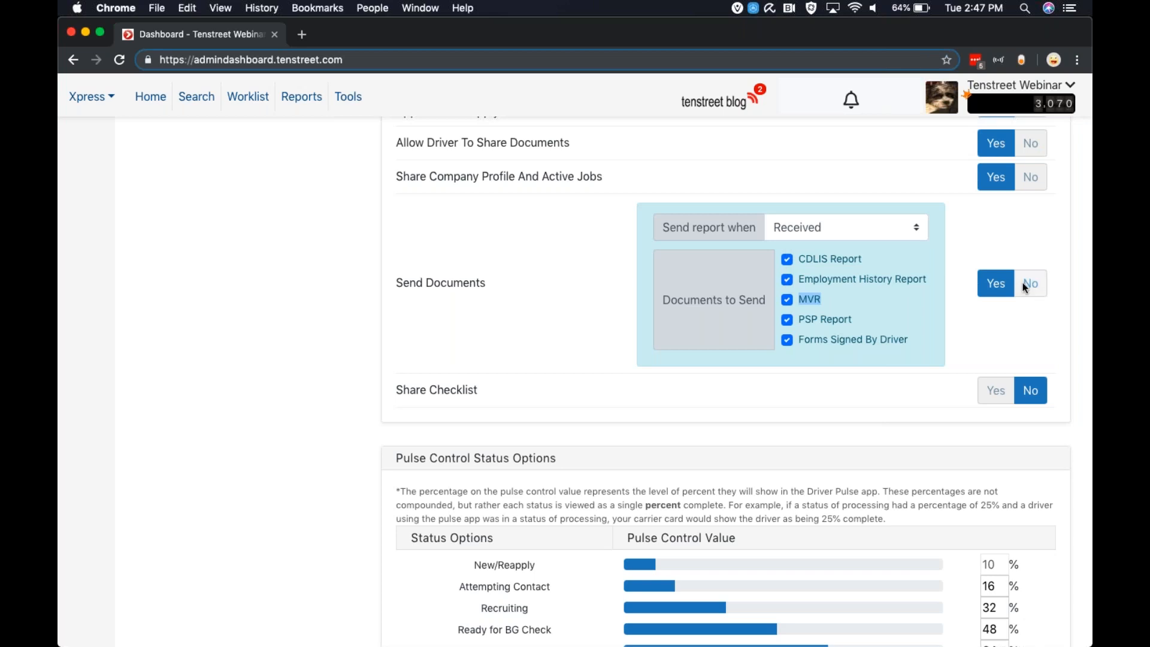
Examine the Share Checklist setting and the percentage assigned to each status under Pulse Control Status Options
scroll(800, 379, "down", 2)
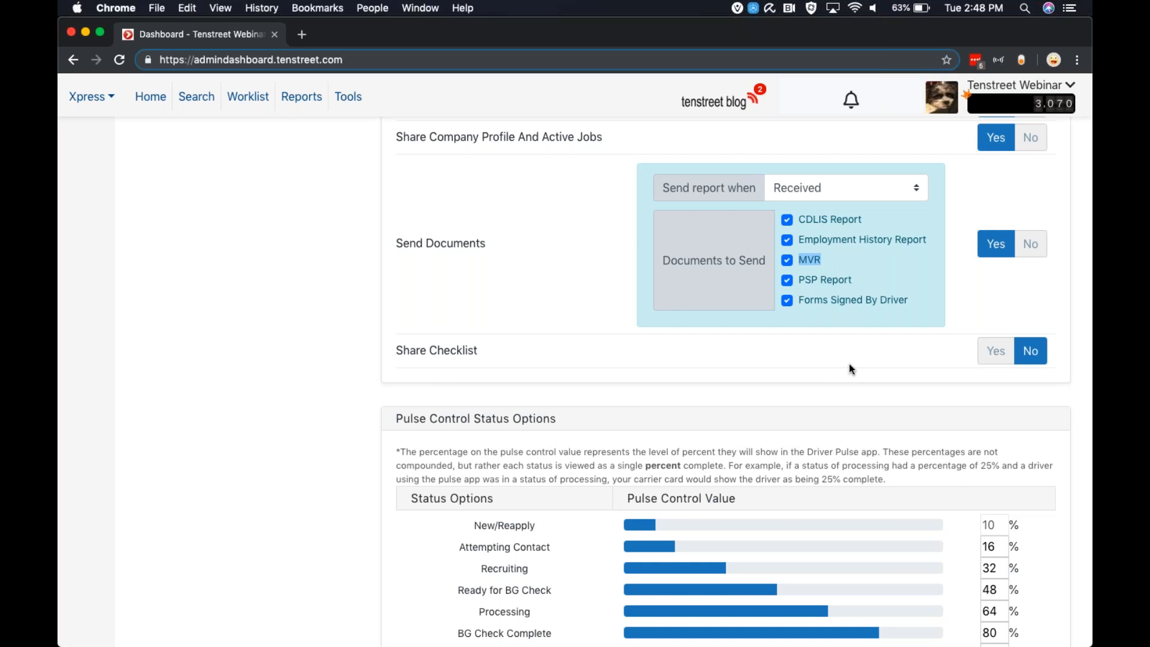
scroll(851, 368, "down", 5)
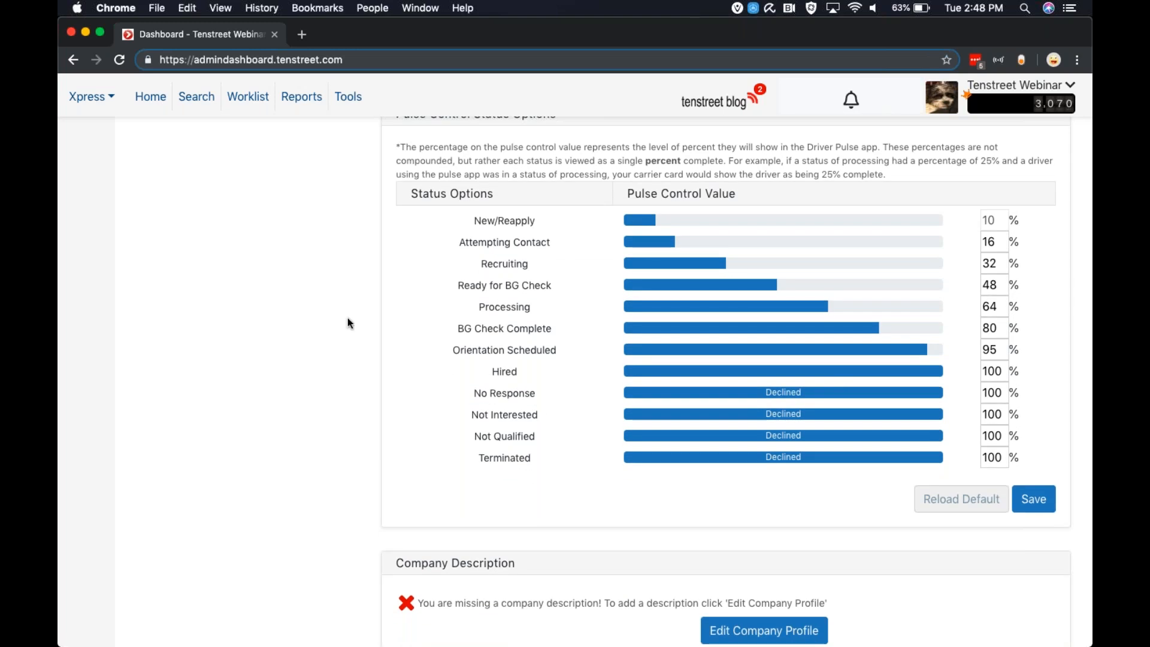
scroll(347, 317, "up", 1)
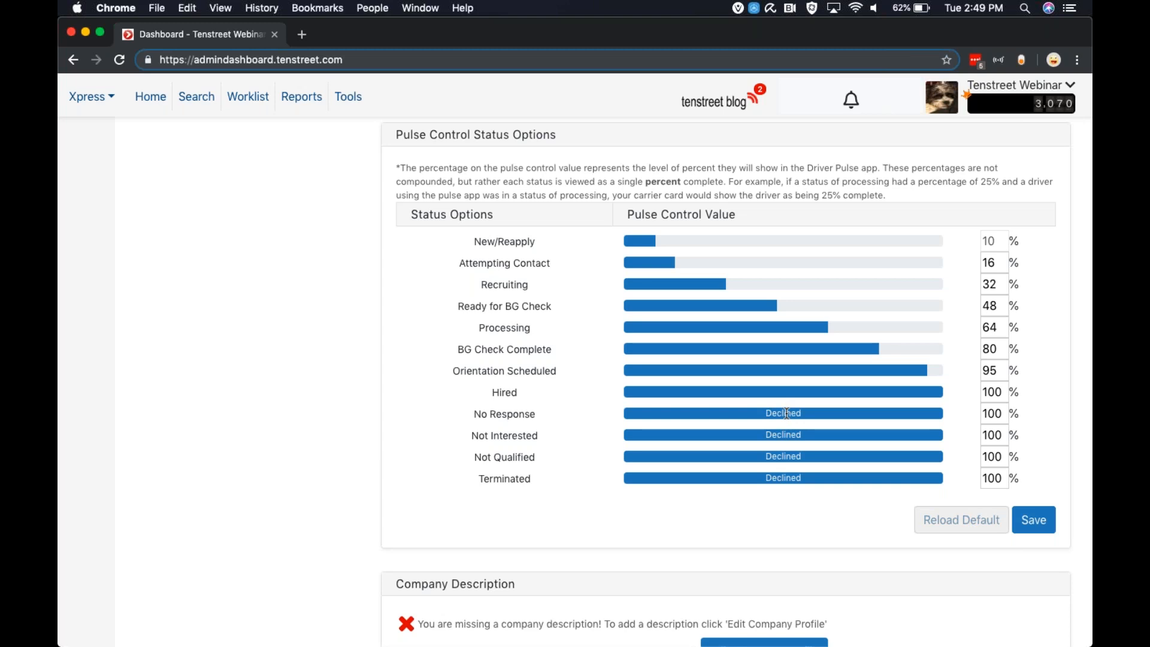
scroll(779, 452, "down", 1)
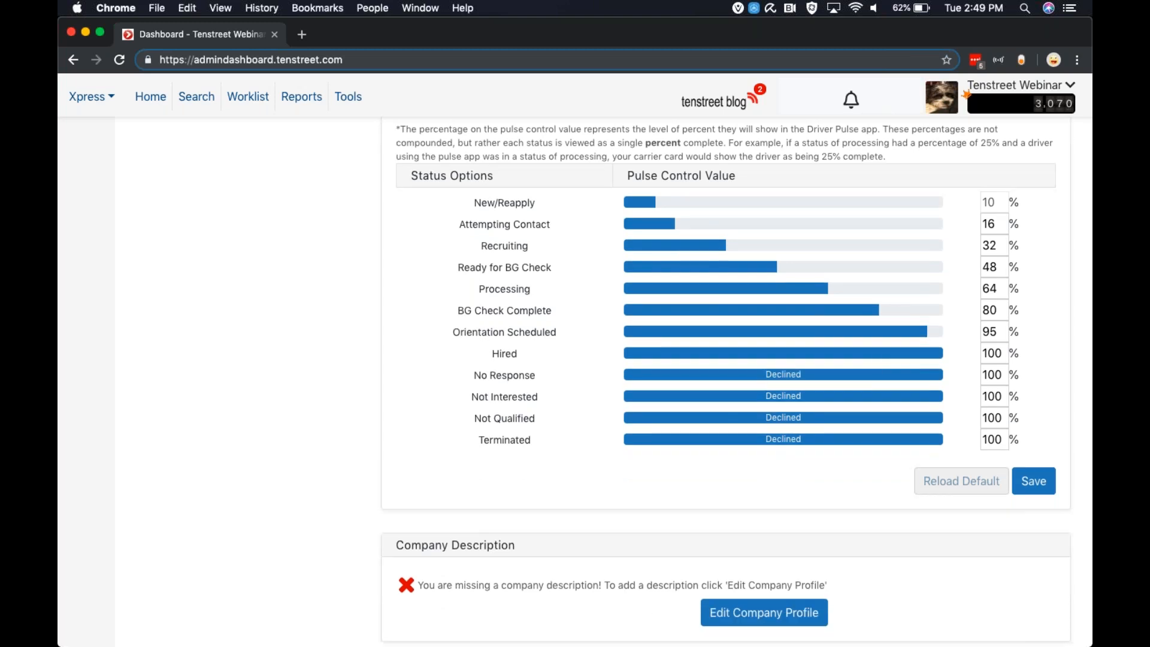
Open the company profile editor from Company Description, view its description field, and close it without saving
scroll(737, 381, "down", 1)
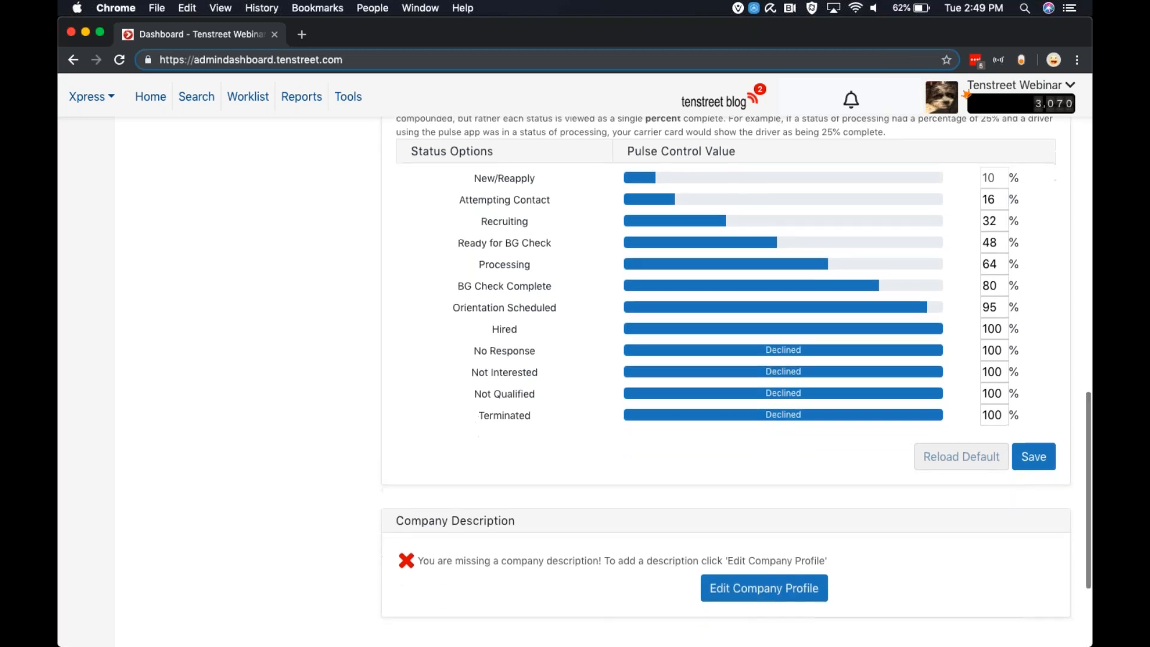
scroll(719, 360, "down", 5)
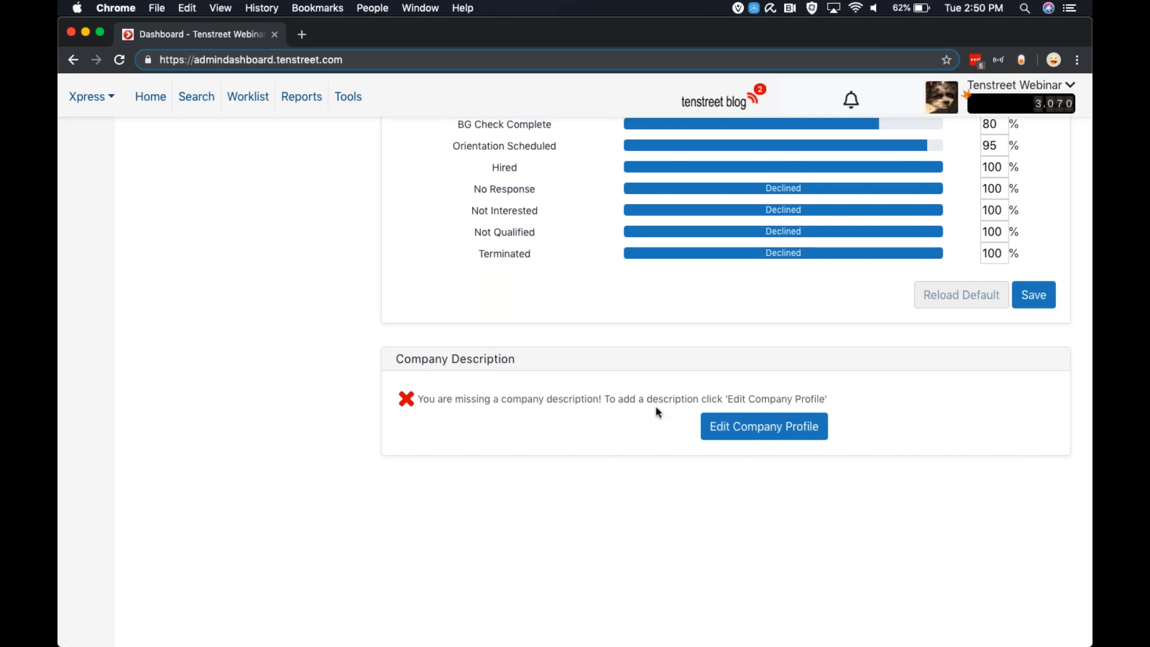
left_click(760, 430)
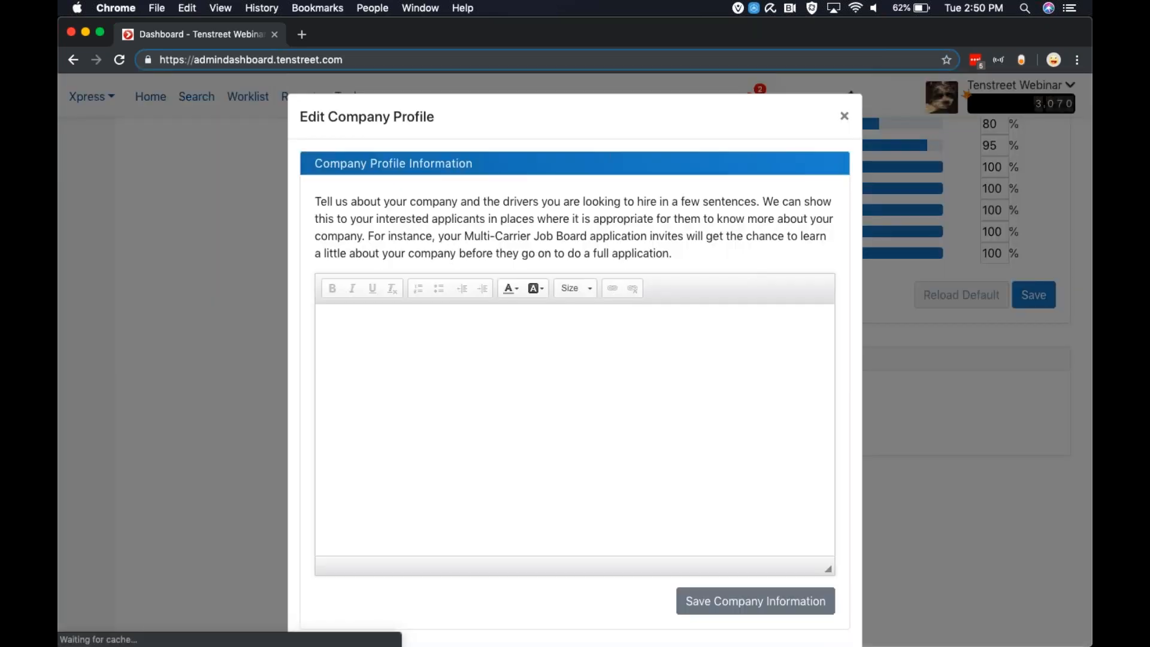
scroll(560, 408, "down", 2)
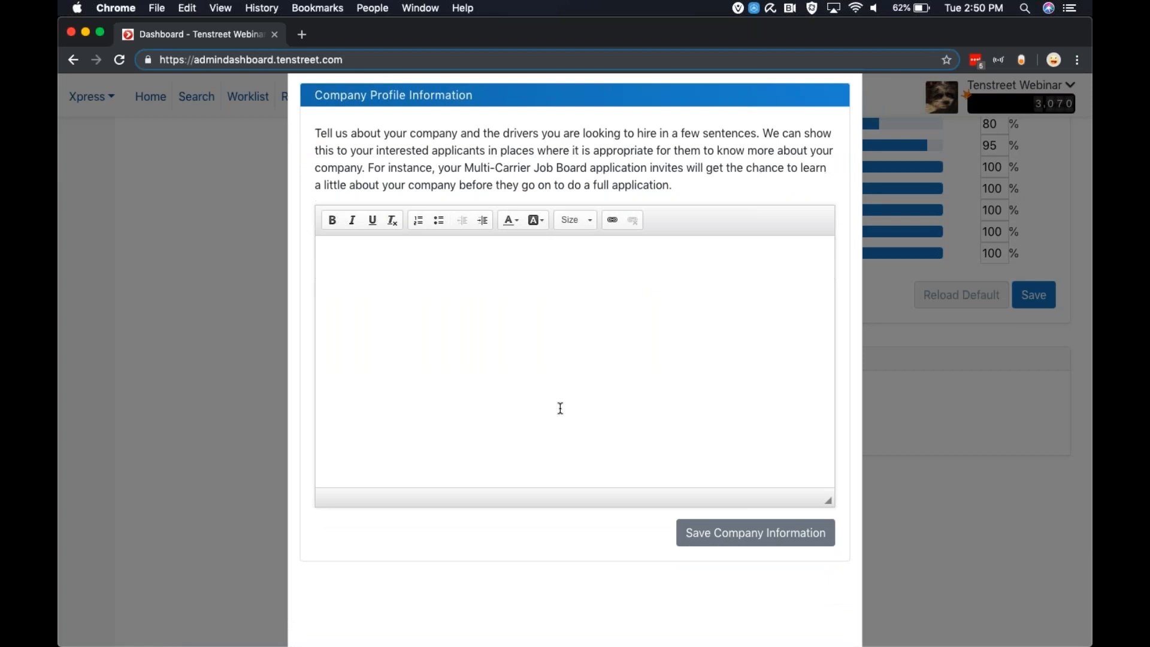
left_click(933, 443)
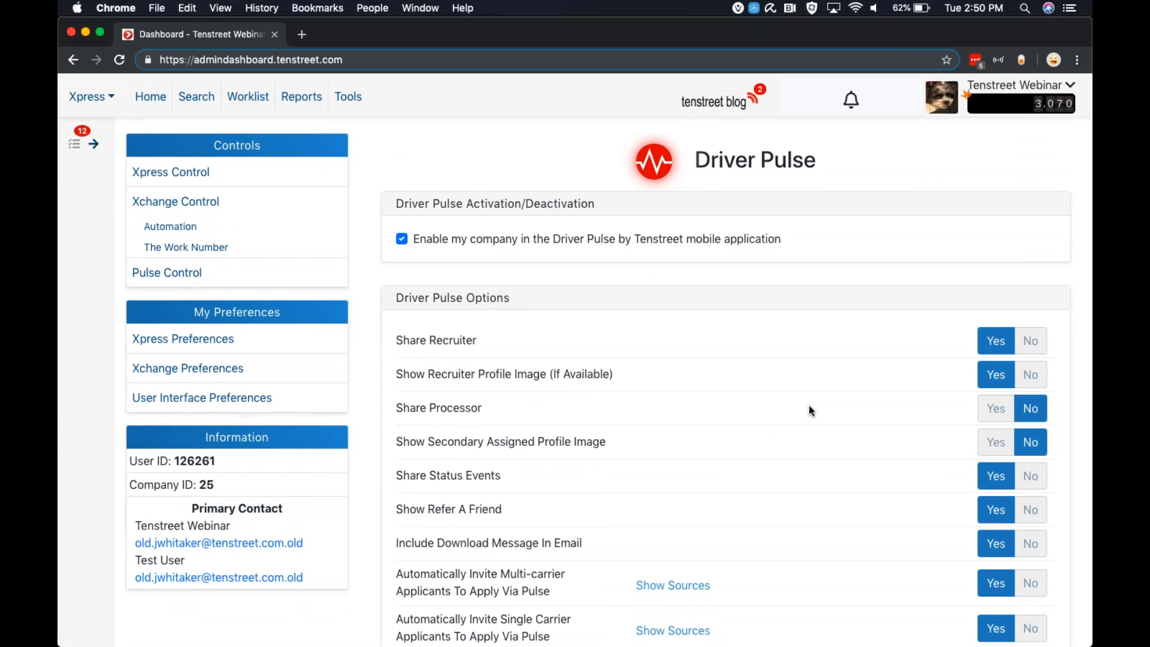
mouse_move(584, 626)
left_click(766, 621)
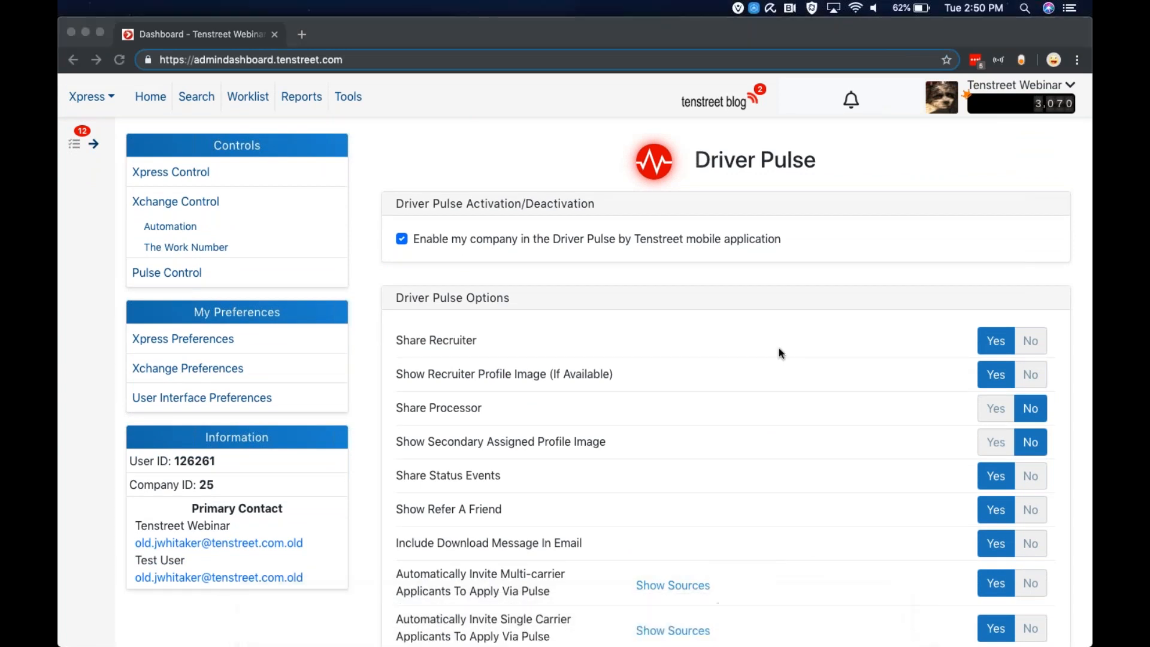